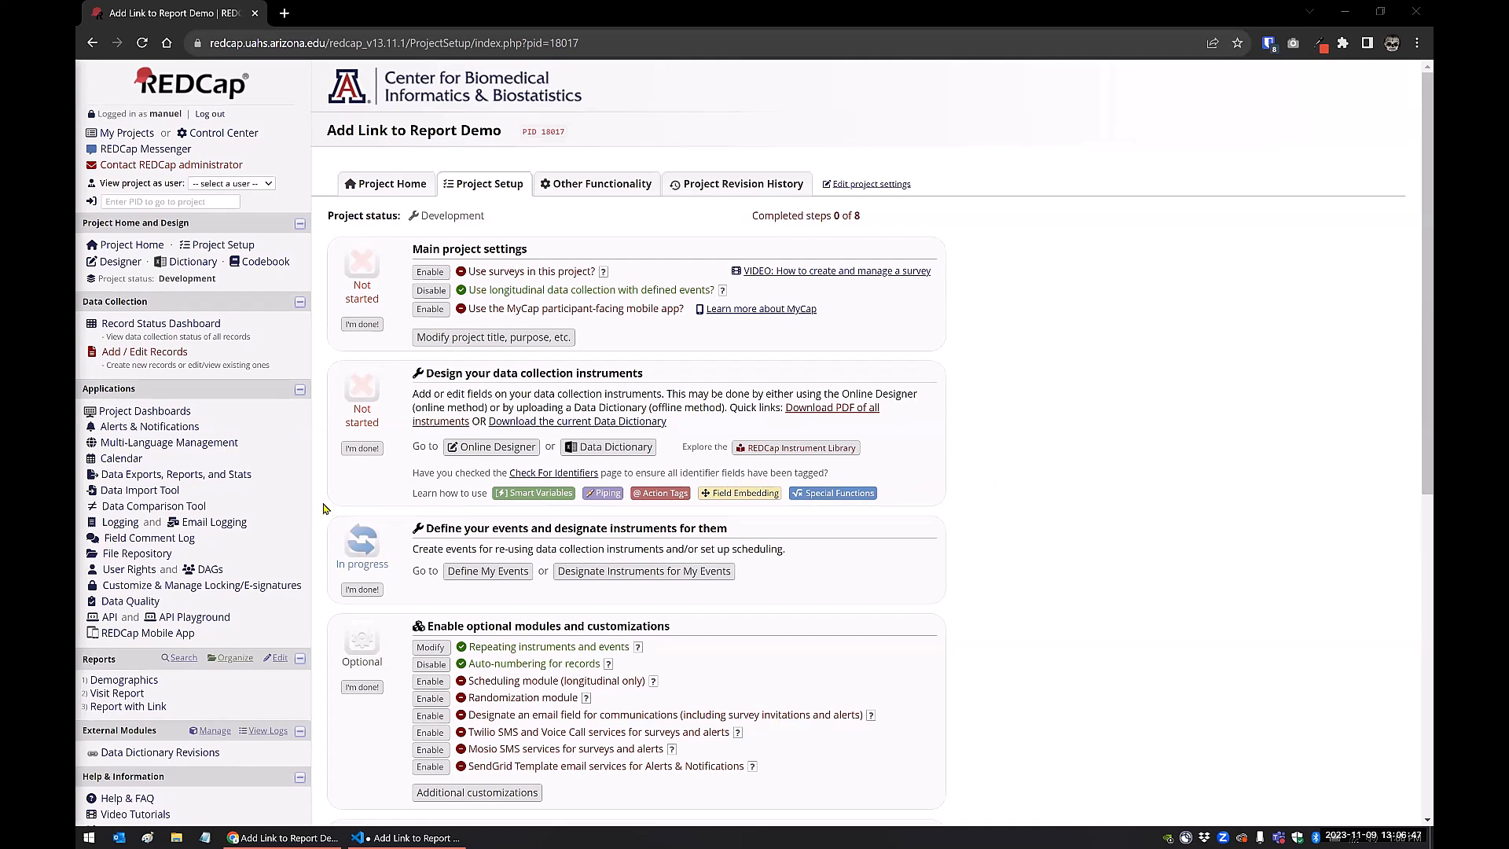
View the Demographics report, open record 1's home page in a separate tab, and close that tab
{"action": "left_click", "coordinate": [146, 683]}
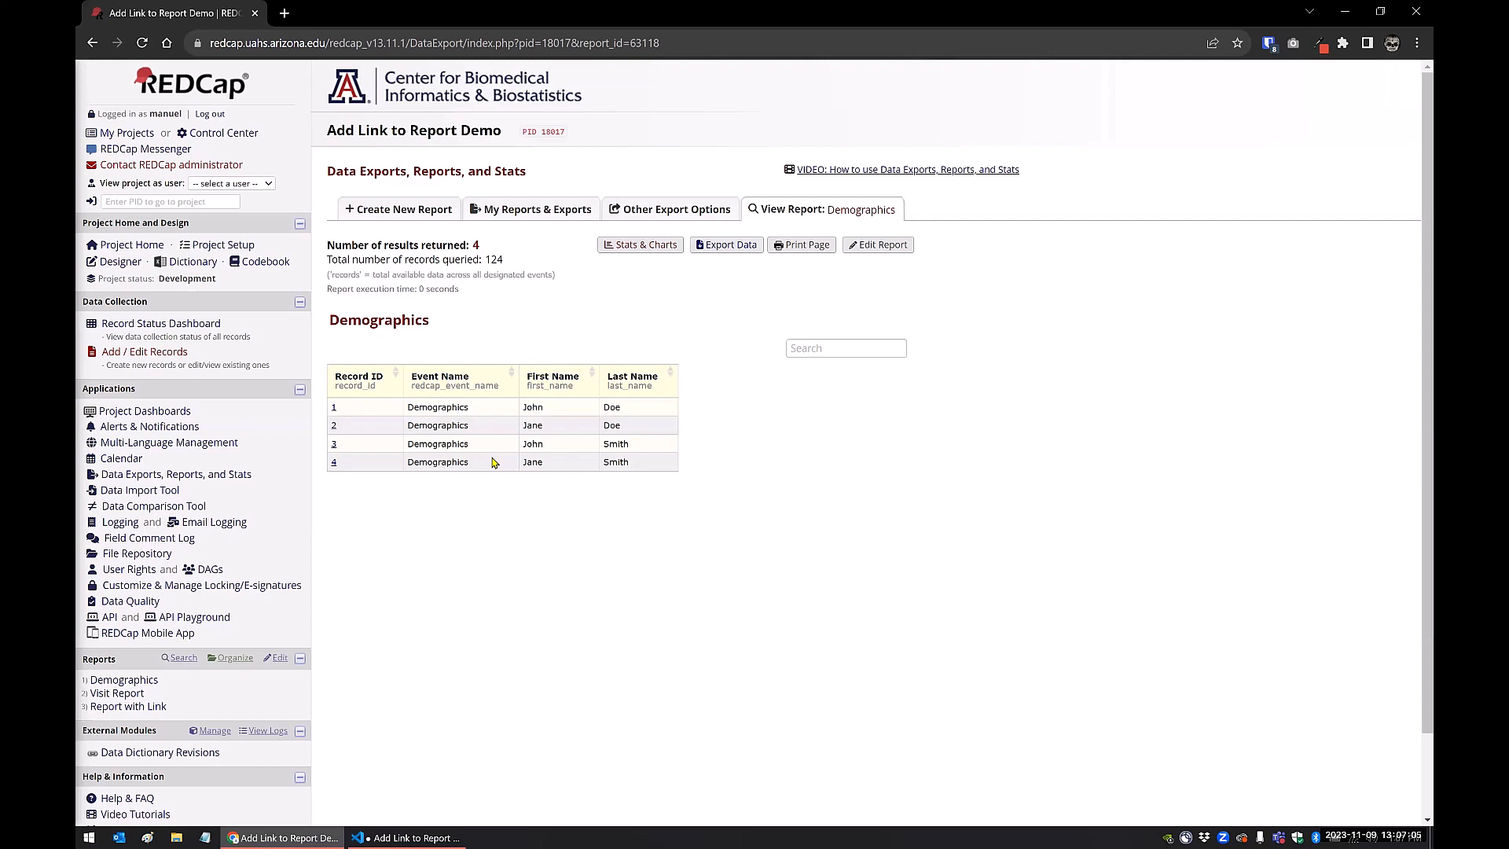
{"action": "right_click", "coordinate": [334, 410]}
{"action": "left_click", "coordinate": [373, 416]}
{"action": "left_click", "coordinate": [328, 17]}
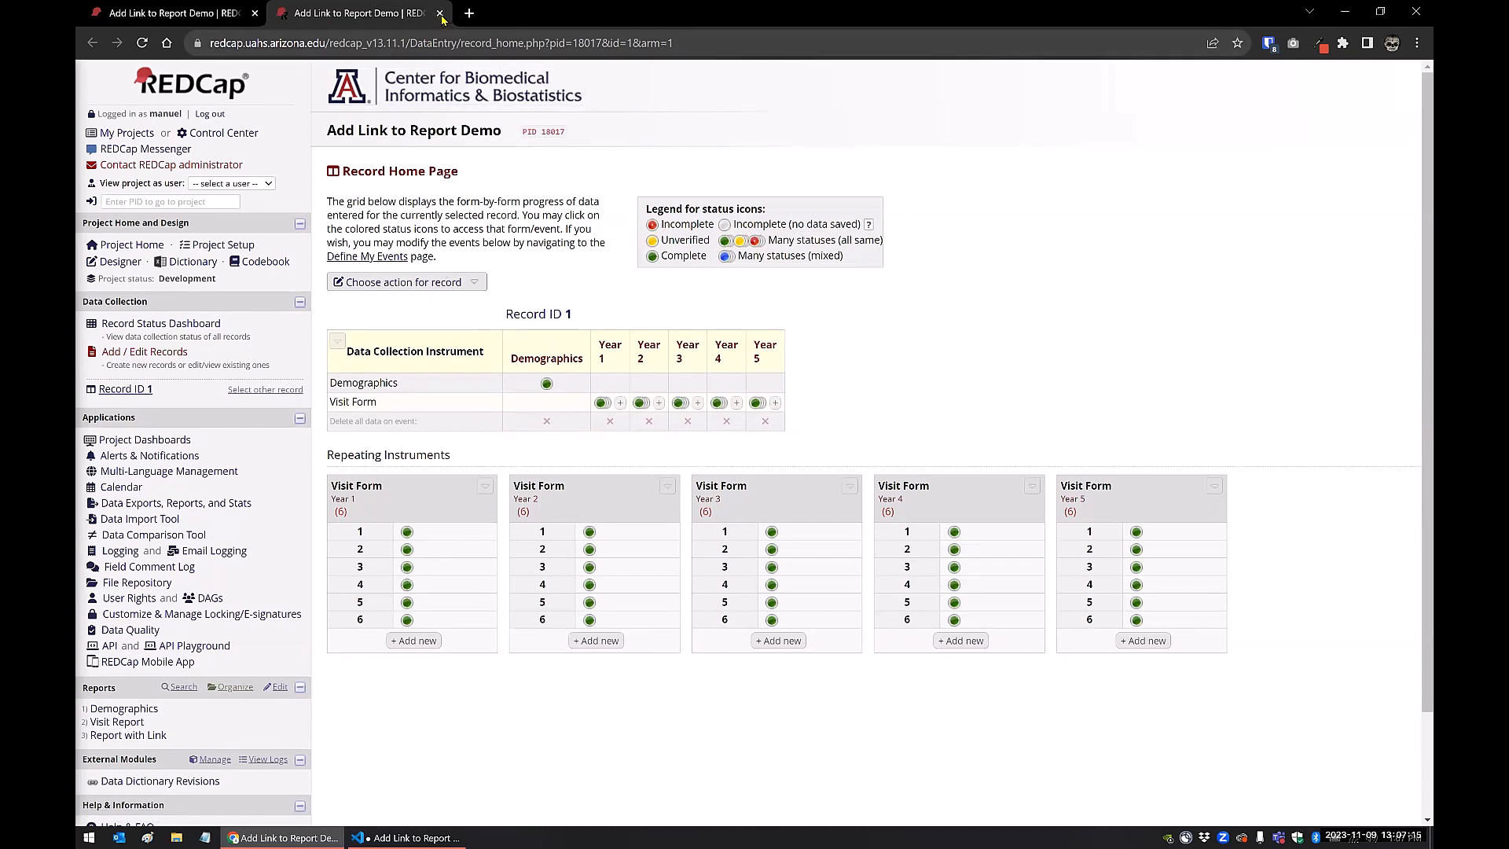
{"action": "left_click", "coordinate": [439, 14]}
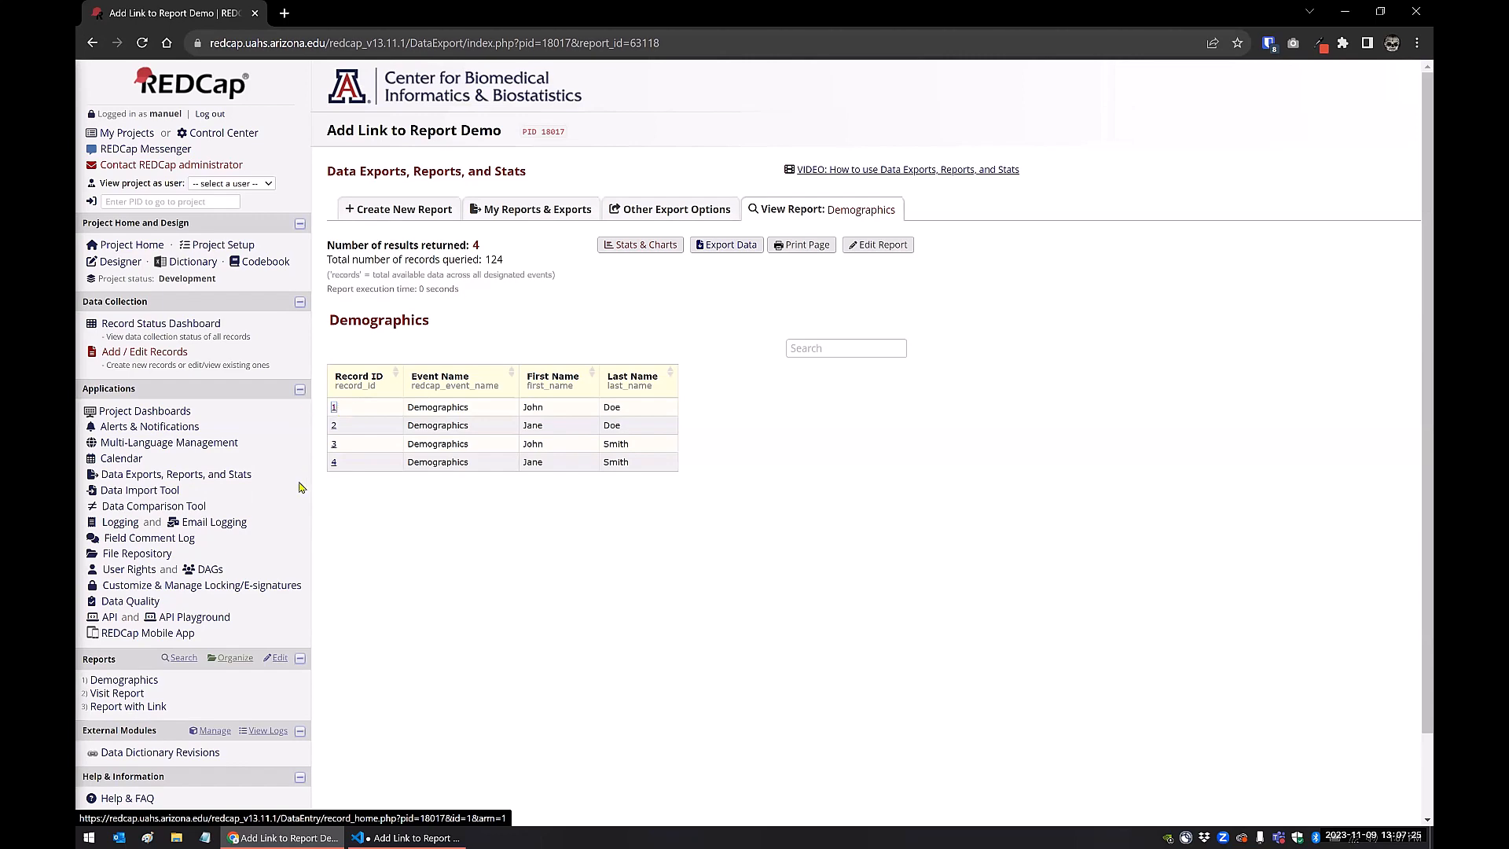
View the Visit Report and open record 1's links from the Demographics row and first Year 1 row in new tabs
{"action": "left_click", "coordinate": [118, 694]}
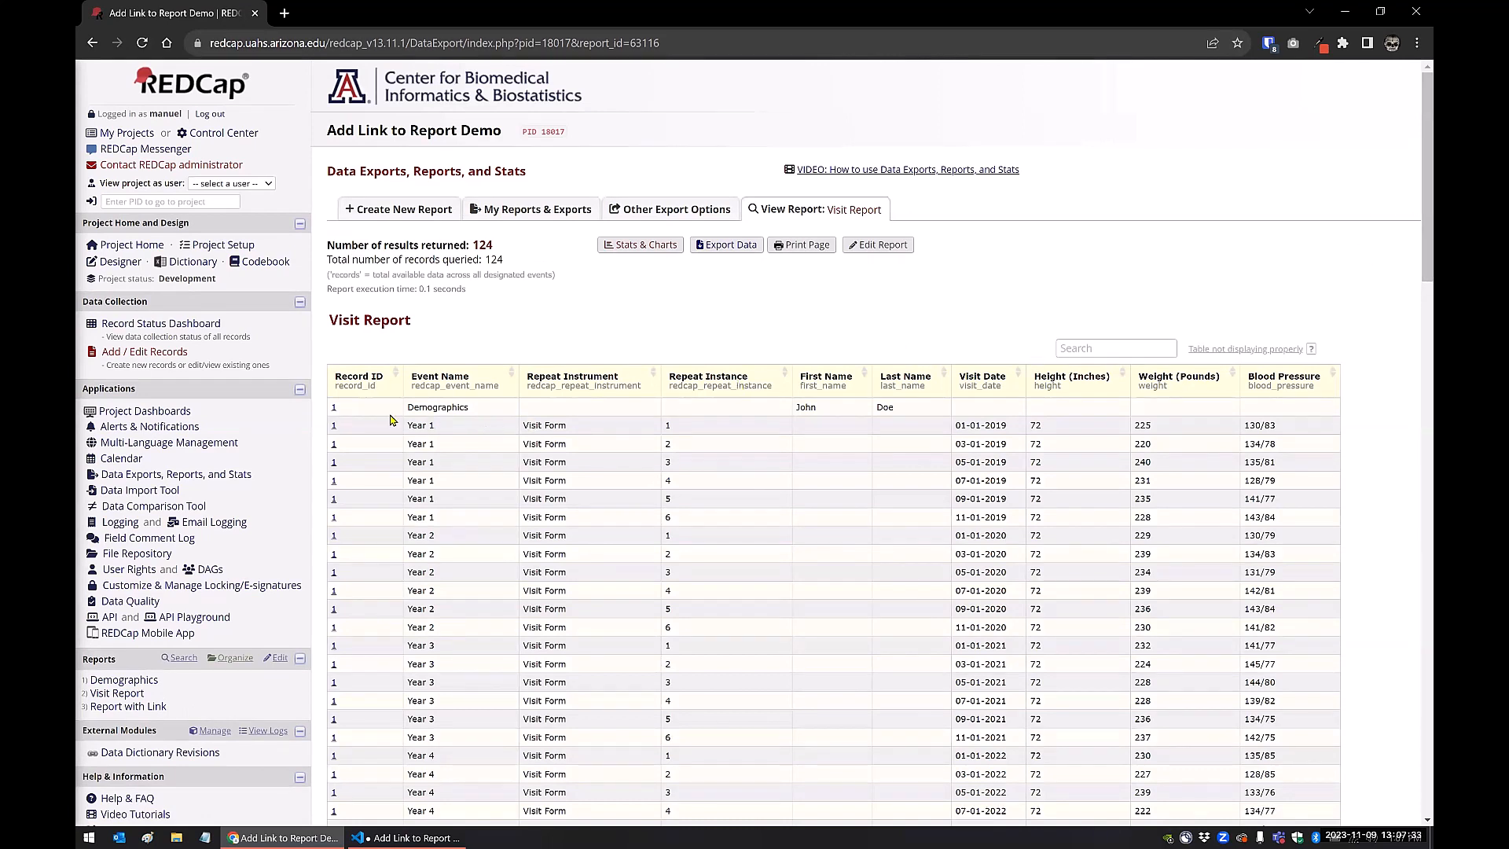
{"action": "right_click", "coordinate": [334, 409]}
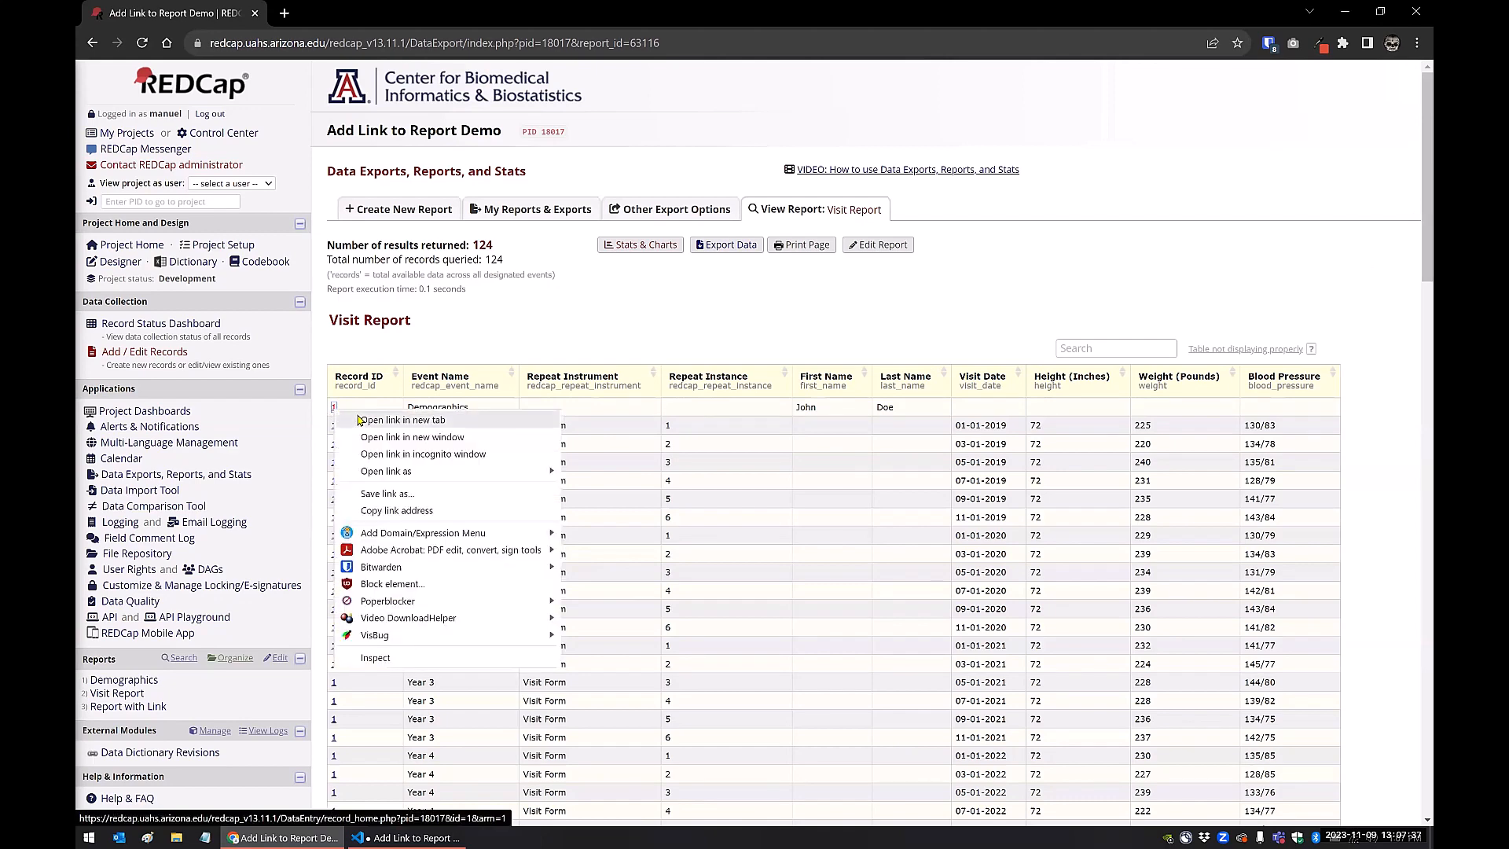
{"action": "left_click", "coordinate": [345, 428]}
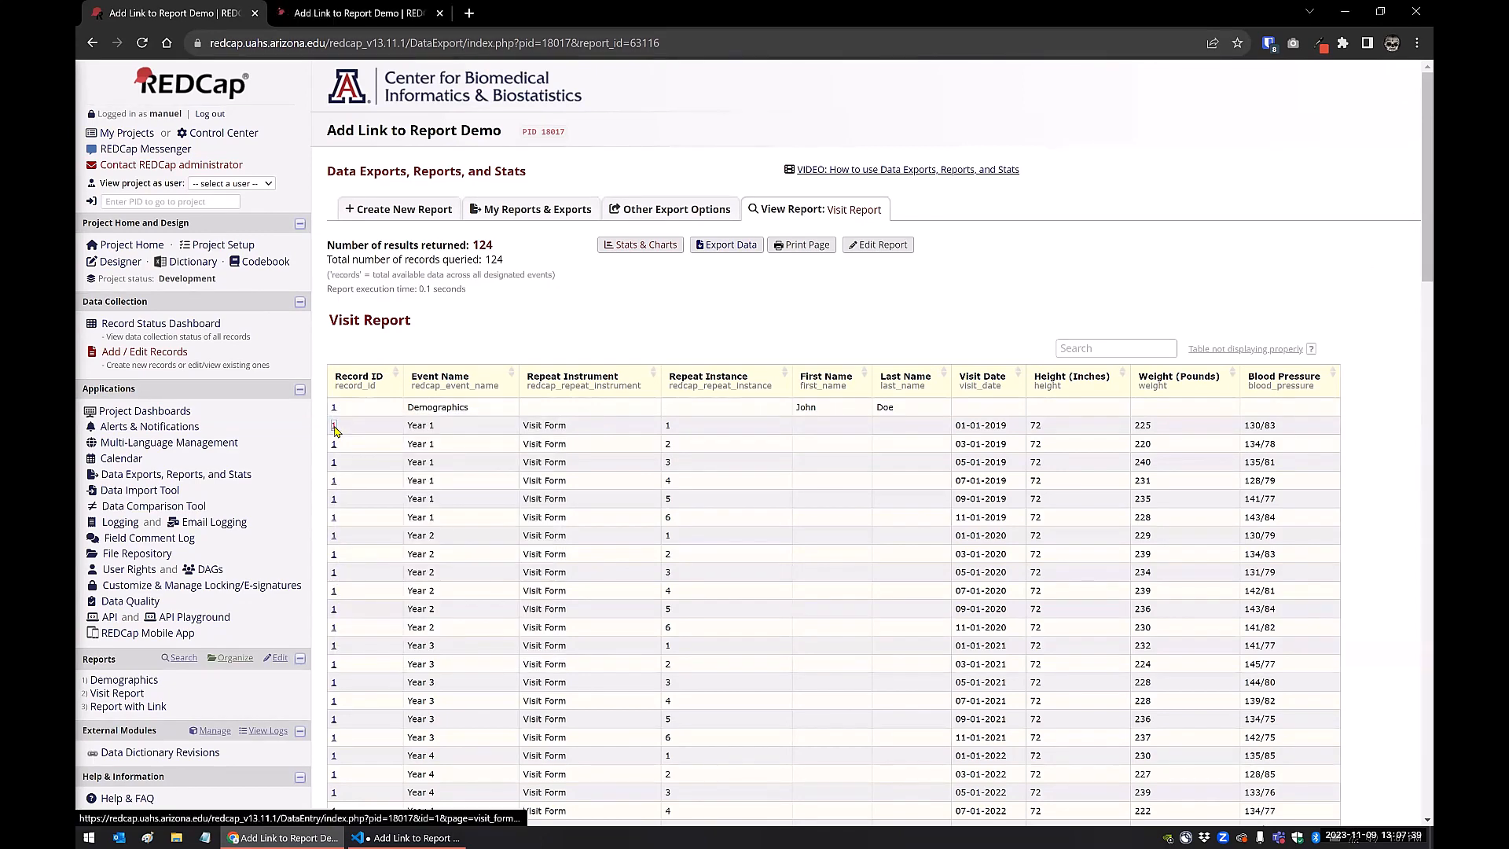
{"action": "right_click", "coordinate": [334, 428]}
{"action": "left_click", "coordinate": [363, 438]}
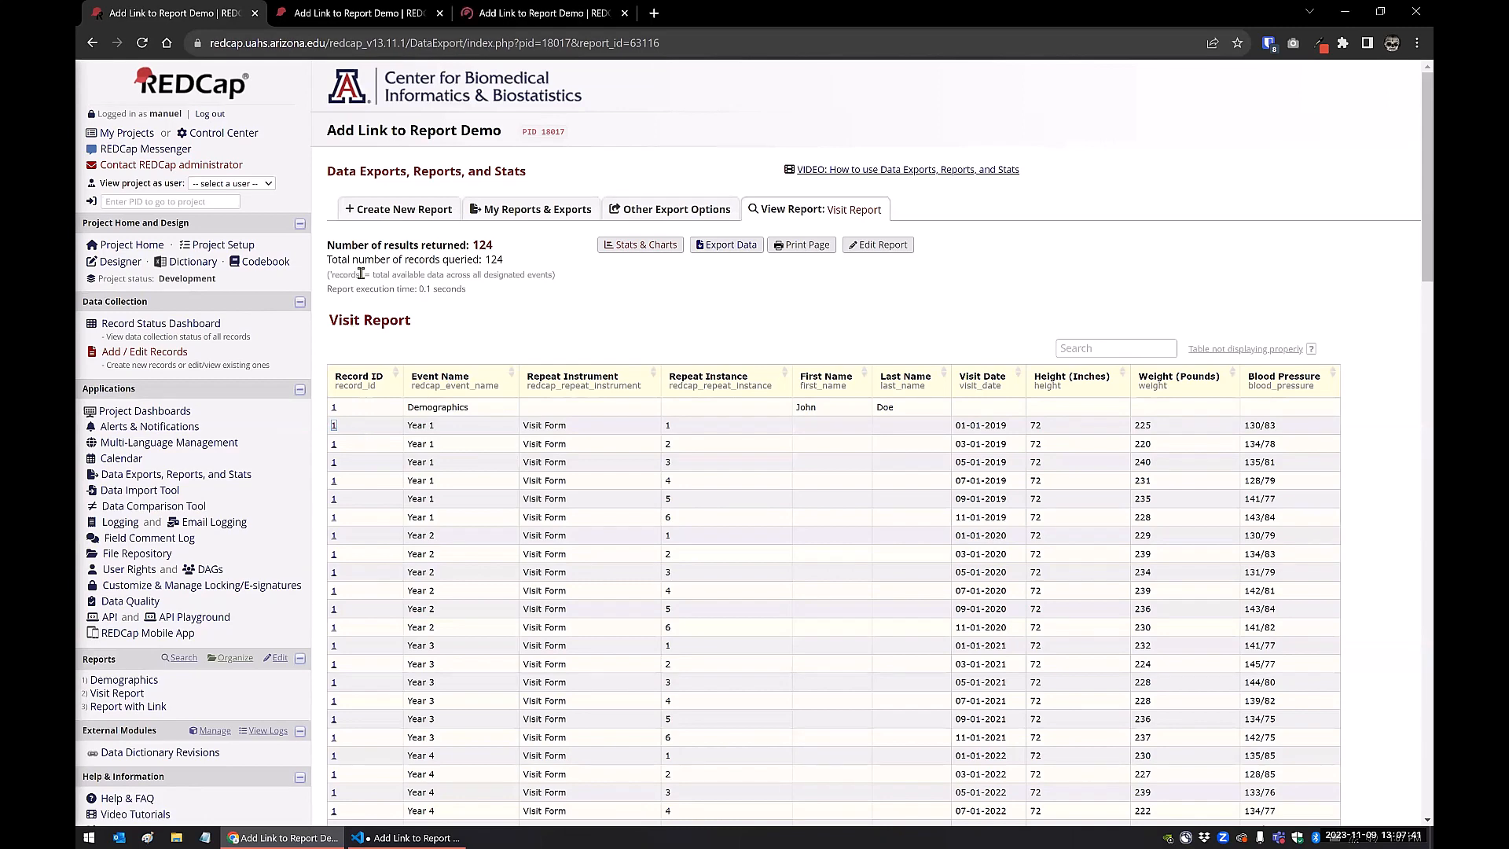
Compare the opened Record Home Page with the Year 1 Visit Form, and close both tabs
{"action": "key", "text": "ctrl+Tab"}
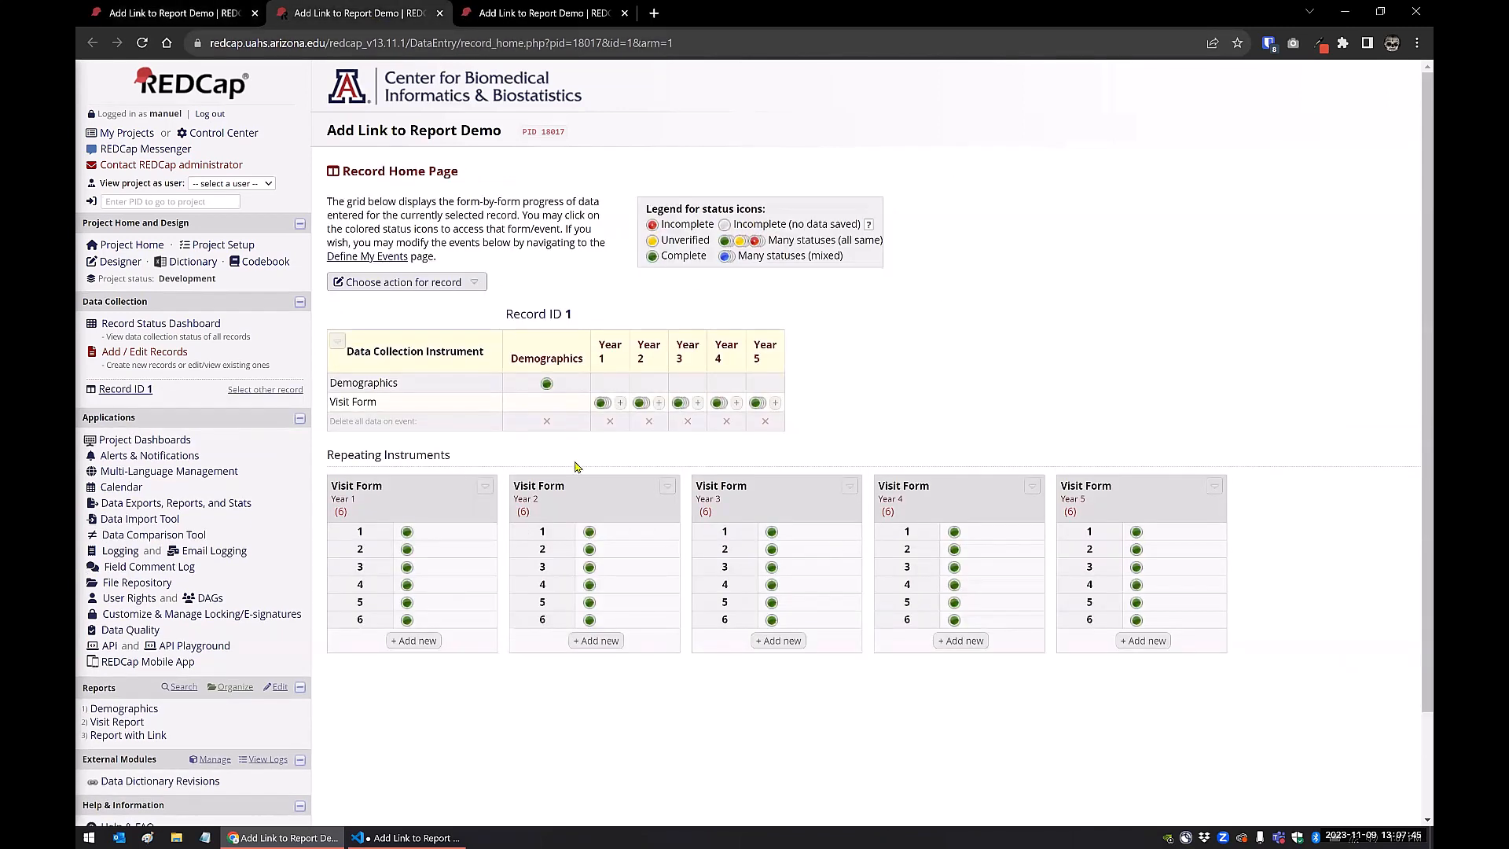
{"action": "left_click", "coordinate": [543, 14]}
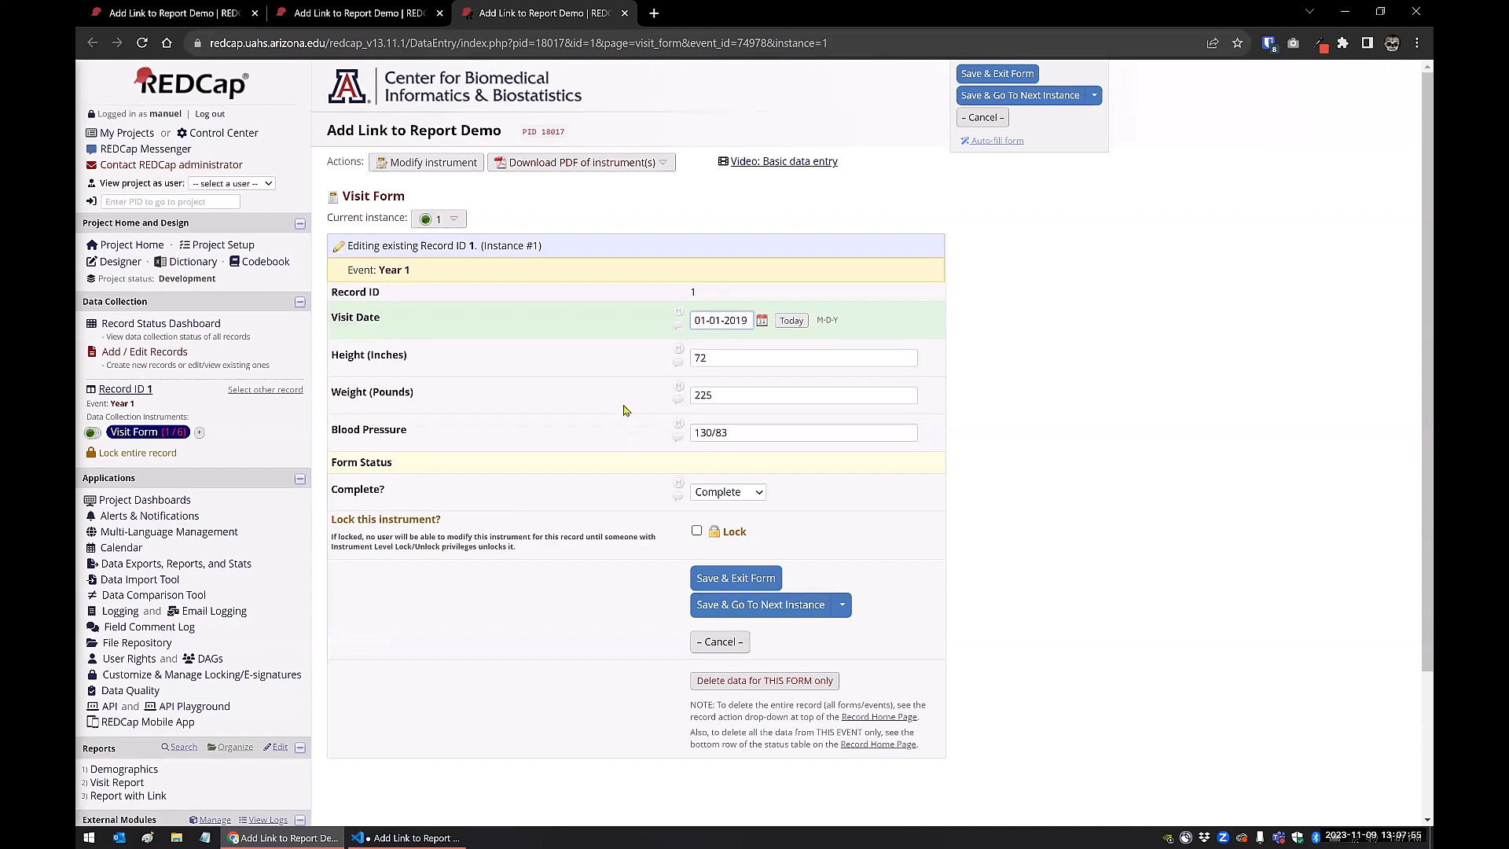
{"action": "left_click", "coordinate": [624, 14]}
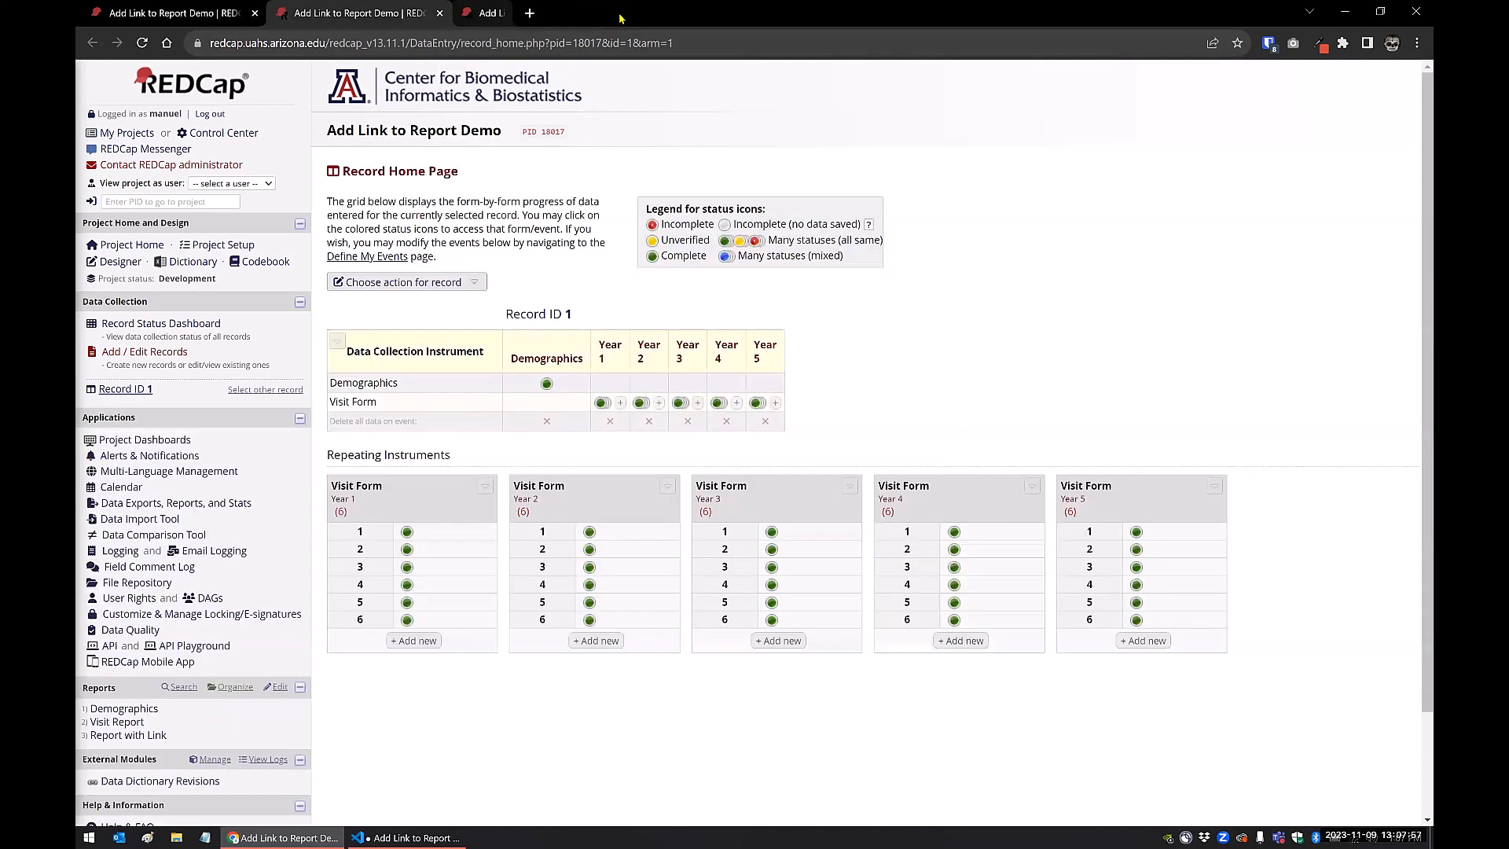
{"action": "left_click", "coordinate": [438, 15]}
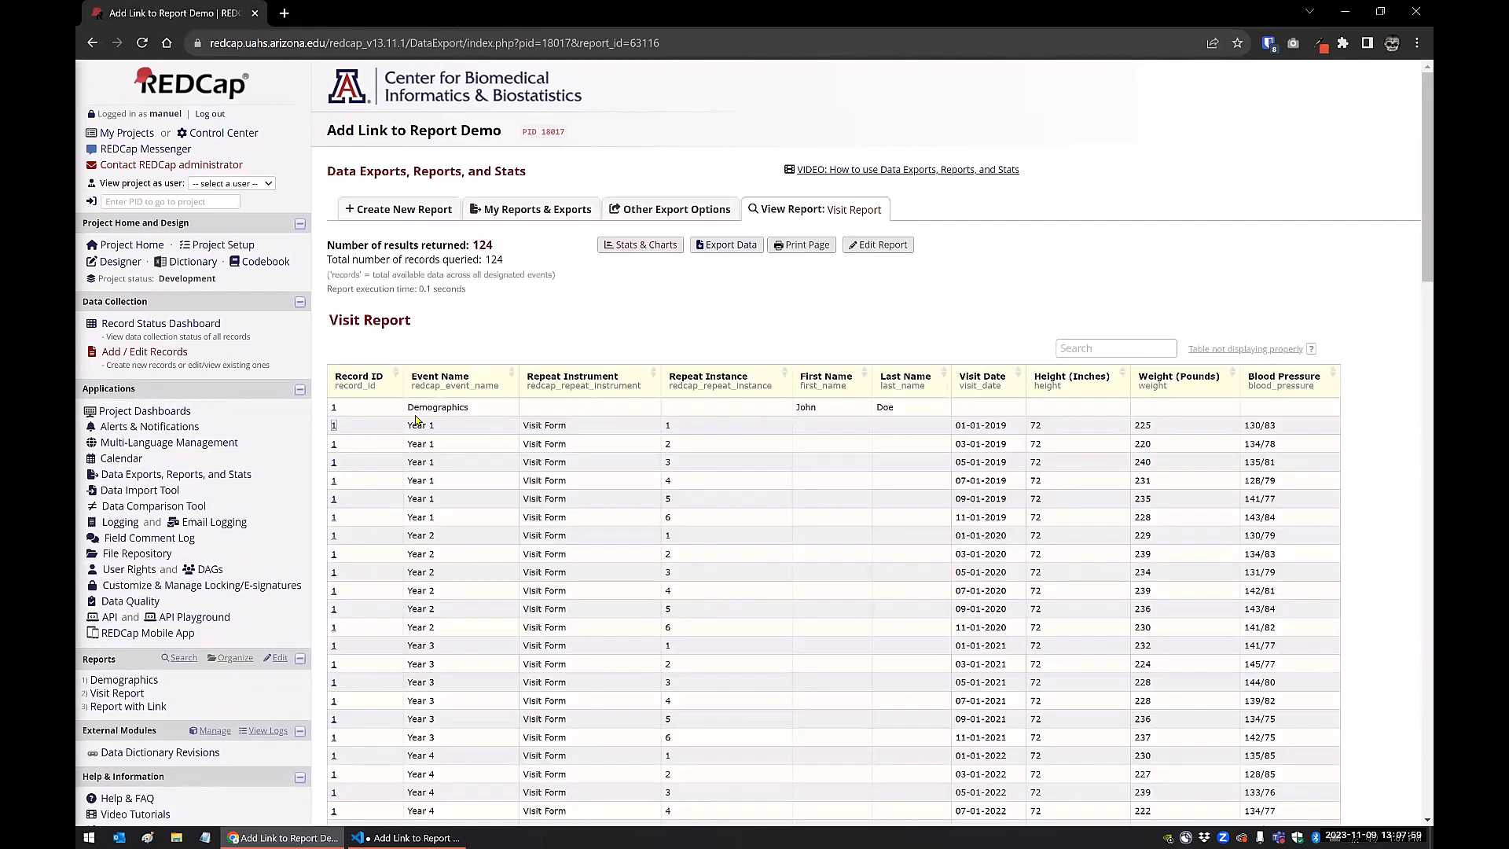
Open the Visit Report for editing and examine its included fields, report options, filters and sort order
{"action": "left_click", "coordinate": [873, 247]}
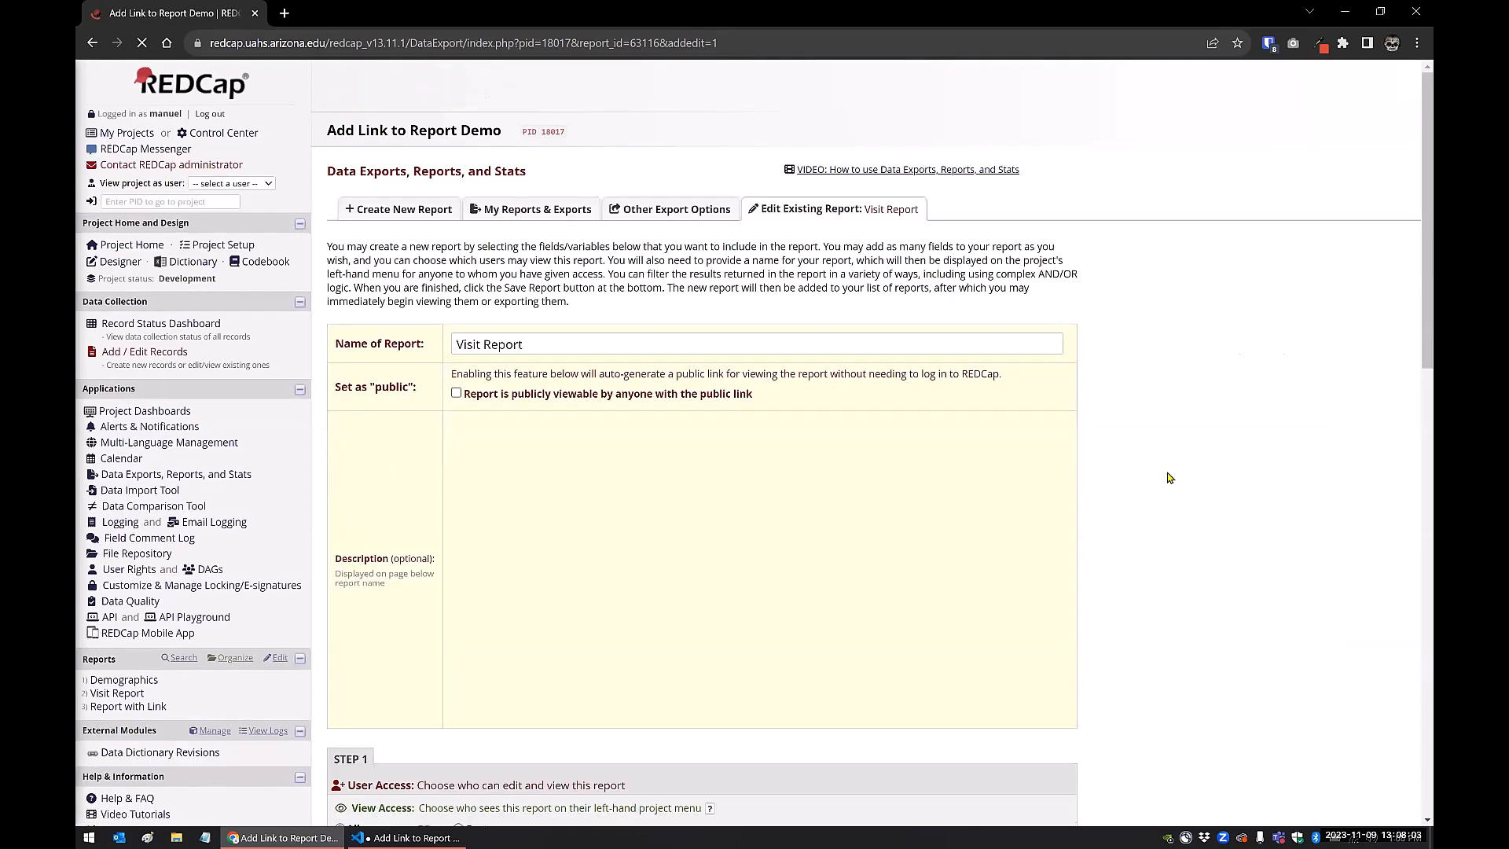
{"action": "scroll", "coordinate": [1167, 479], "scroll_direction": "down", "scroll_amount": 3}
{"action": "scroll", "coordinate": [1167, 485], "scroll_direction": "down", "scroll_amount": 4}
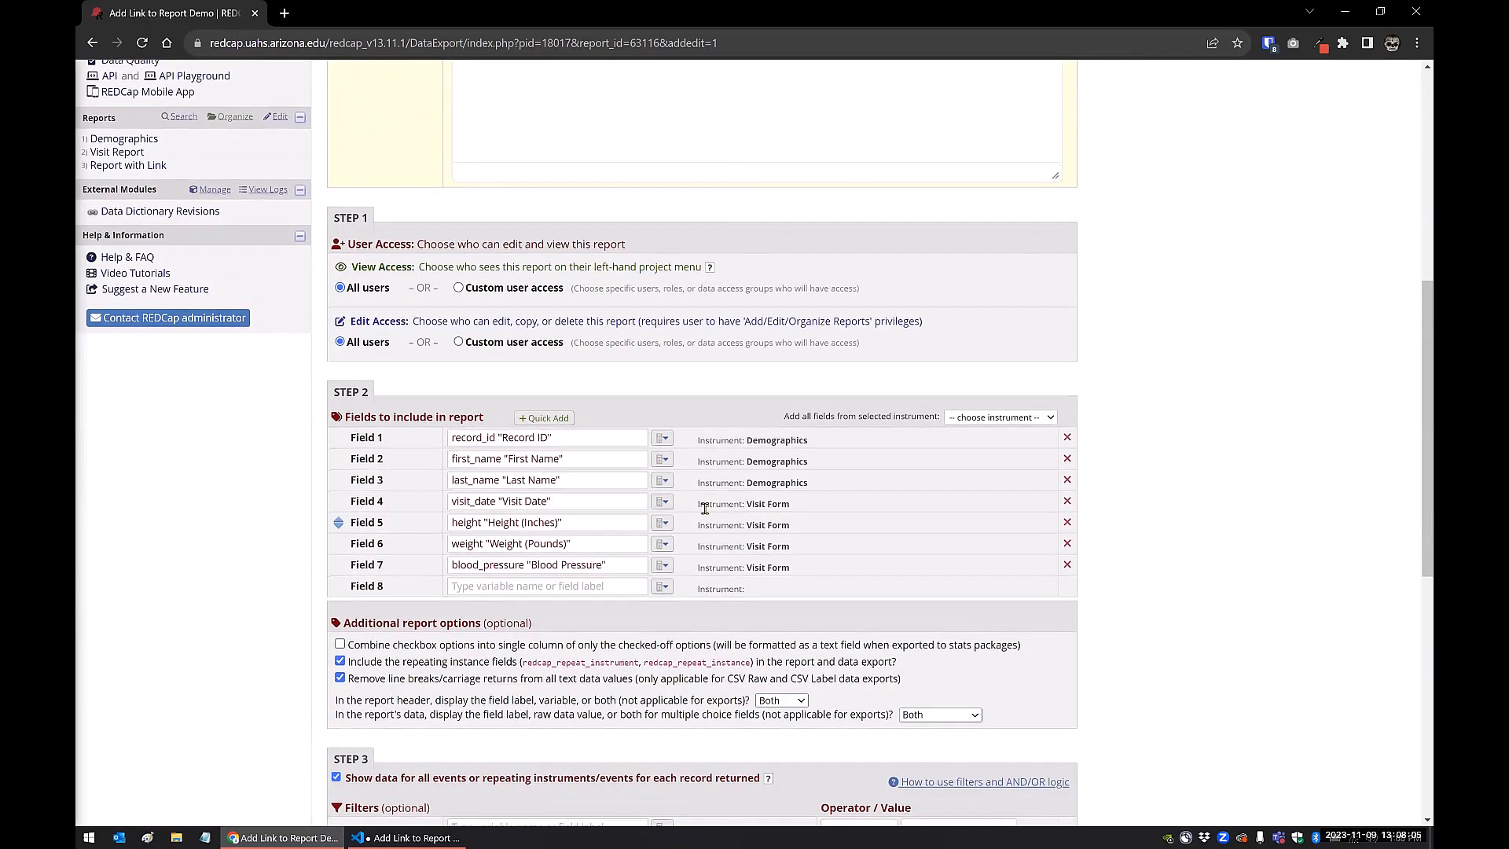
{"action": "scroll", "coordinate": [568, 579], "scroll_direction": "down", "scroll_amount": 6}
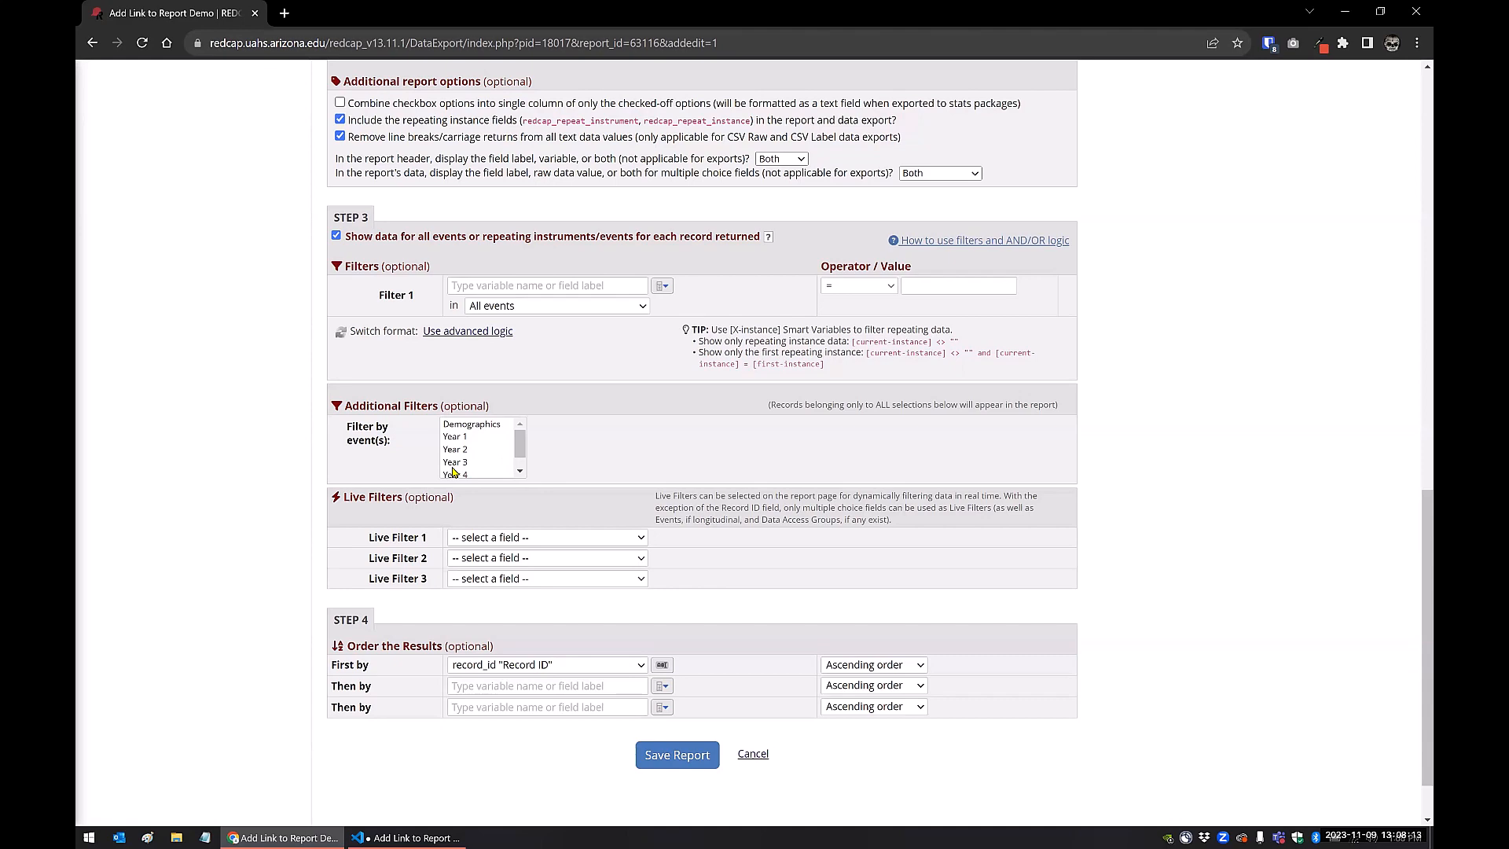
{"action": "scroll", "coordinate": [713, 438], "scroll_direction": "up", "scroll_amount": 5}
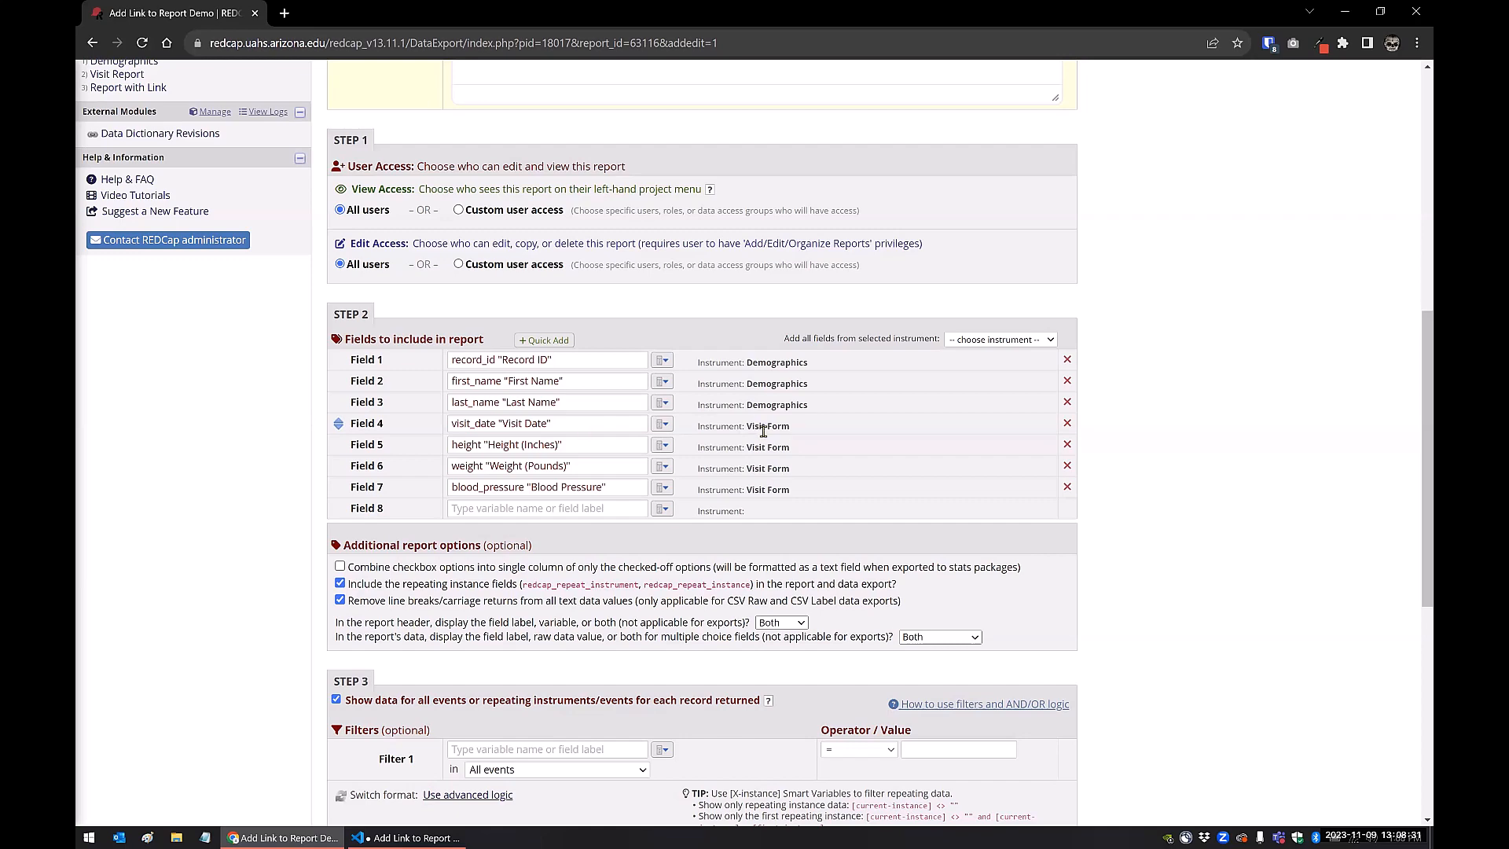
{"action": "scroll", "coordinate": [143, 527], "scroll_direction": "up", "scroll_amount": 6}
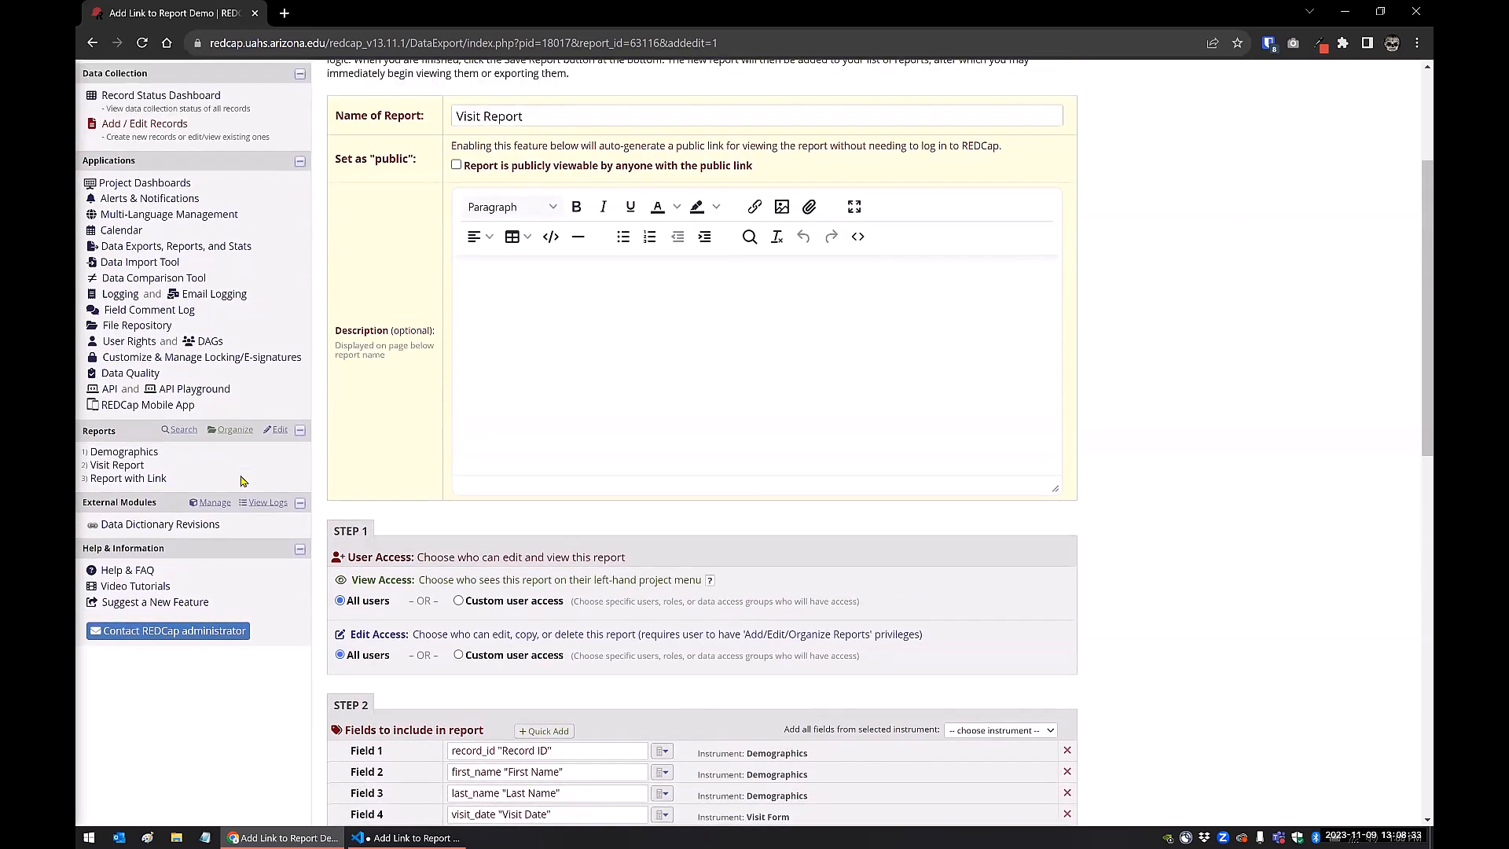
Open the Demographics report for editing and examine which fields it includes
{"action": "left_click", "coordinate": [143, 525]}
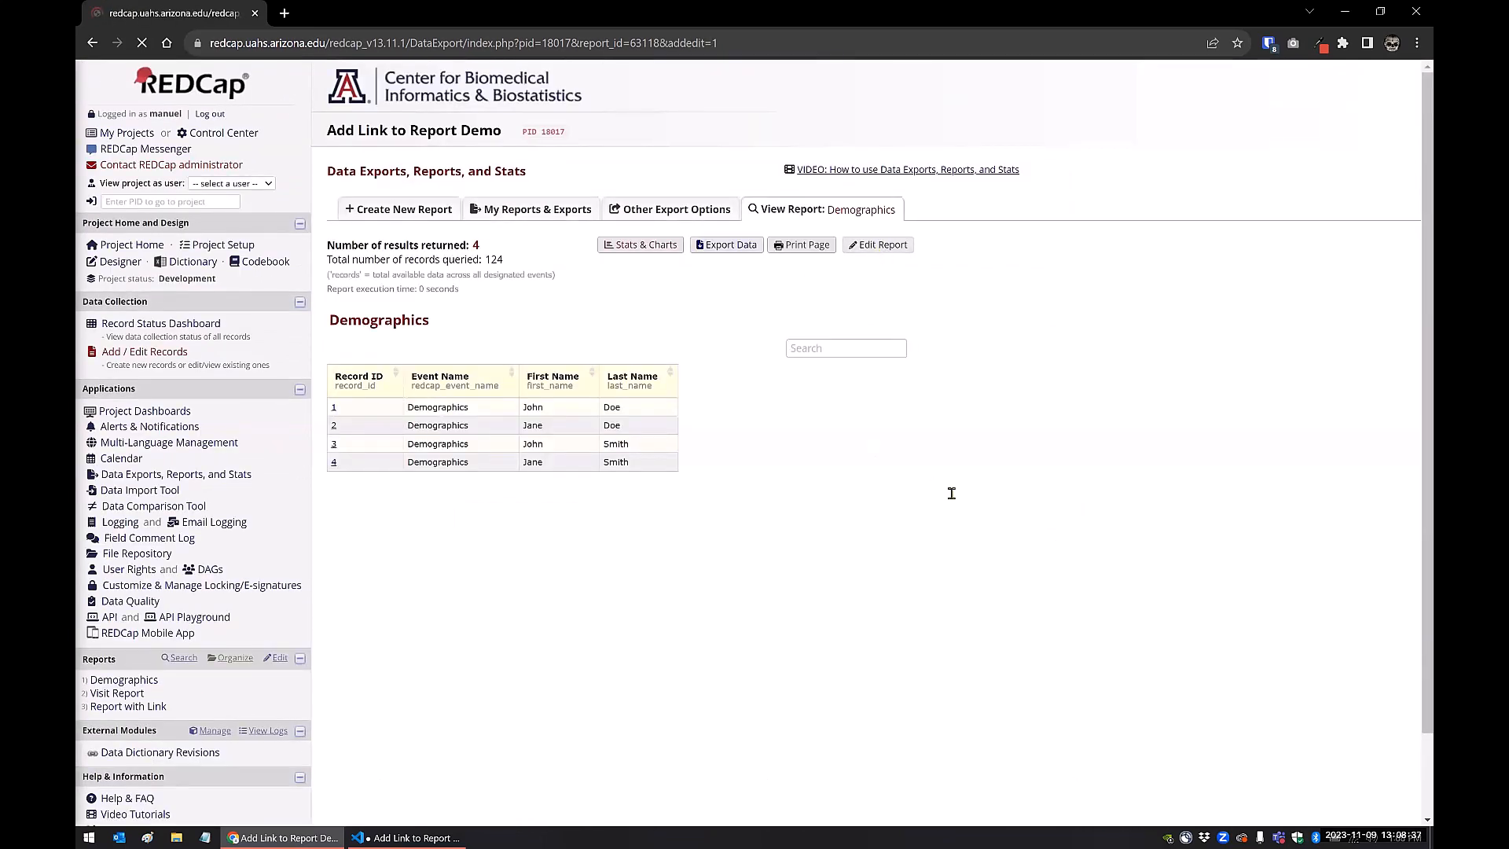
{"action": "scroll", "coordinate": [953, 495], "scroll_direction": "down", "scroll_amount": 3}
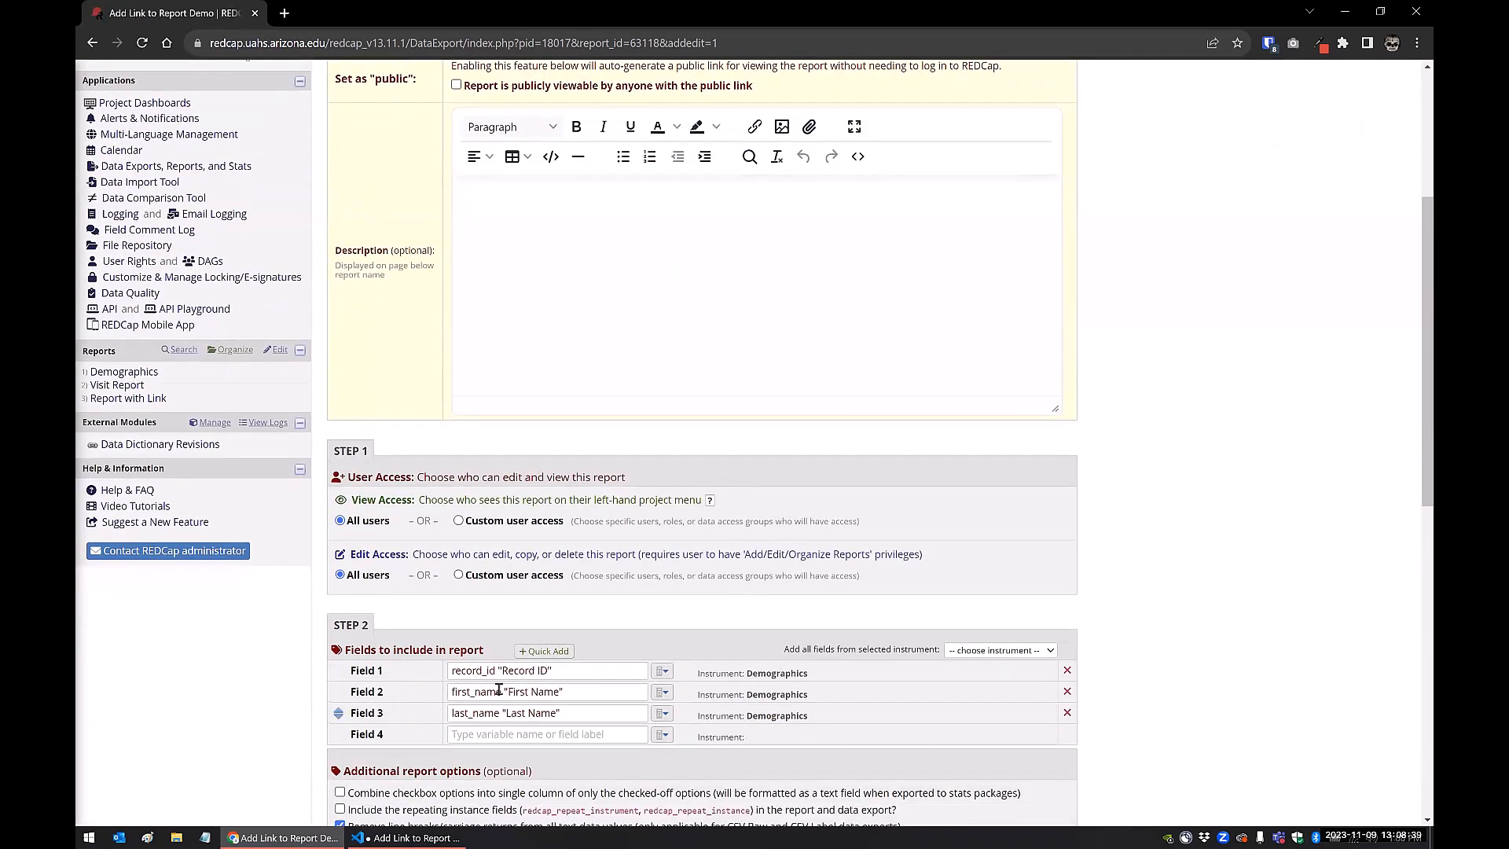
{"action": "scroll", "coordinate": [498, 688], "scroll_direction": "up", "scroll_amount": 3}
{"action": "scroll", "coordinate": [219, 370], "scroll_direction": "up", "scroll_amount": 2}
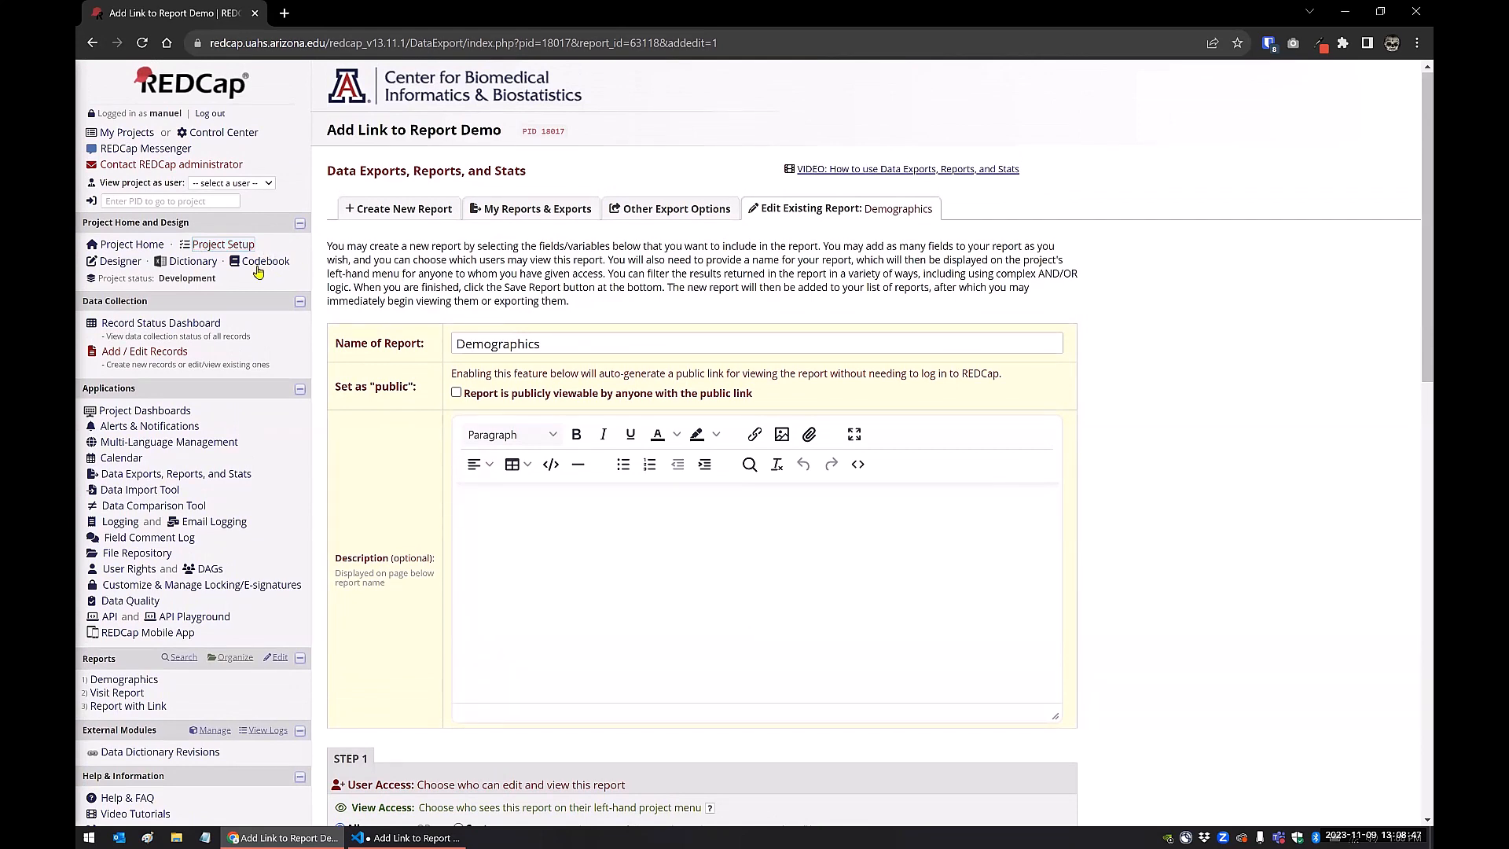
From the project setup, review the defined events and the instruments designated for each event
{"action": "left_click", "coordinate": [221, 245]}
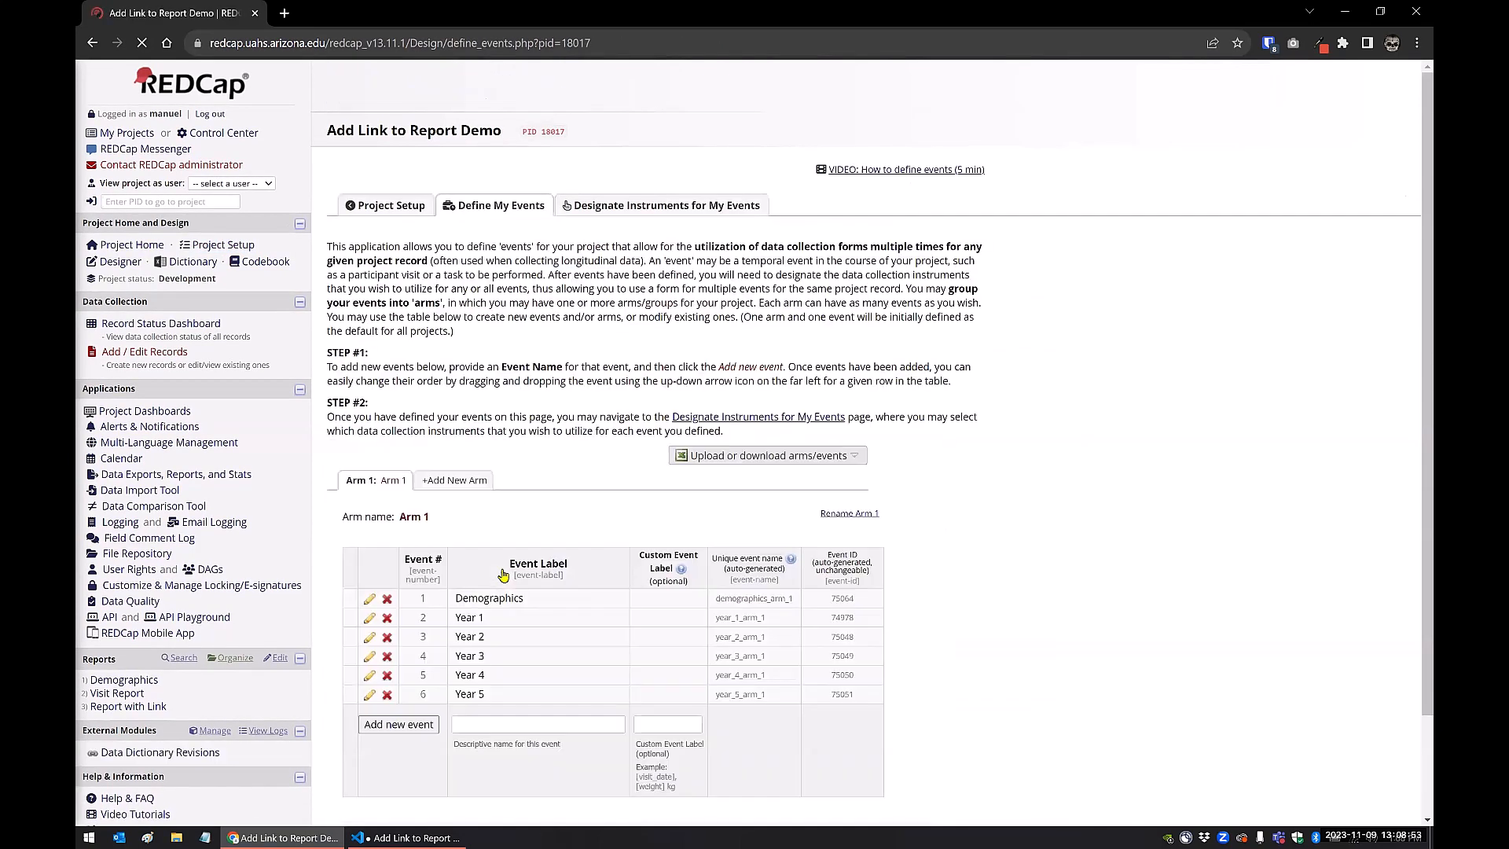
{"action": "scroll", "coordinate": [503, 511], "scroll_direction": "down", "scroll_amount": 2}
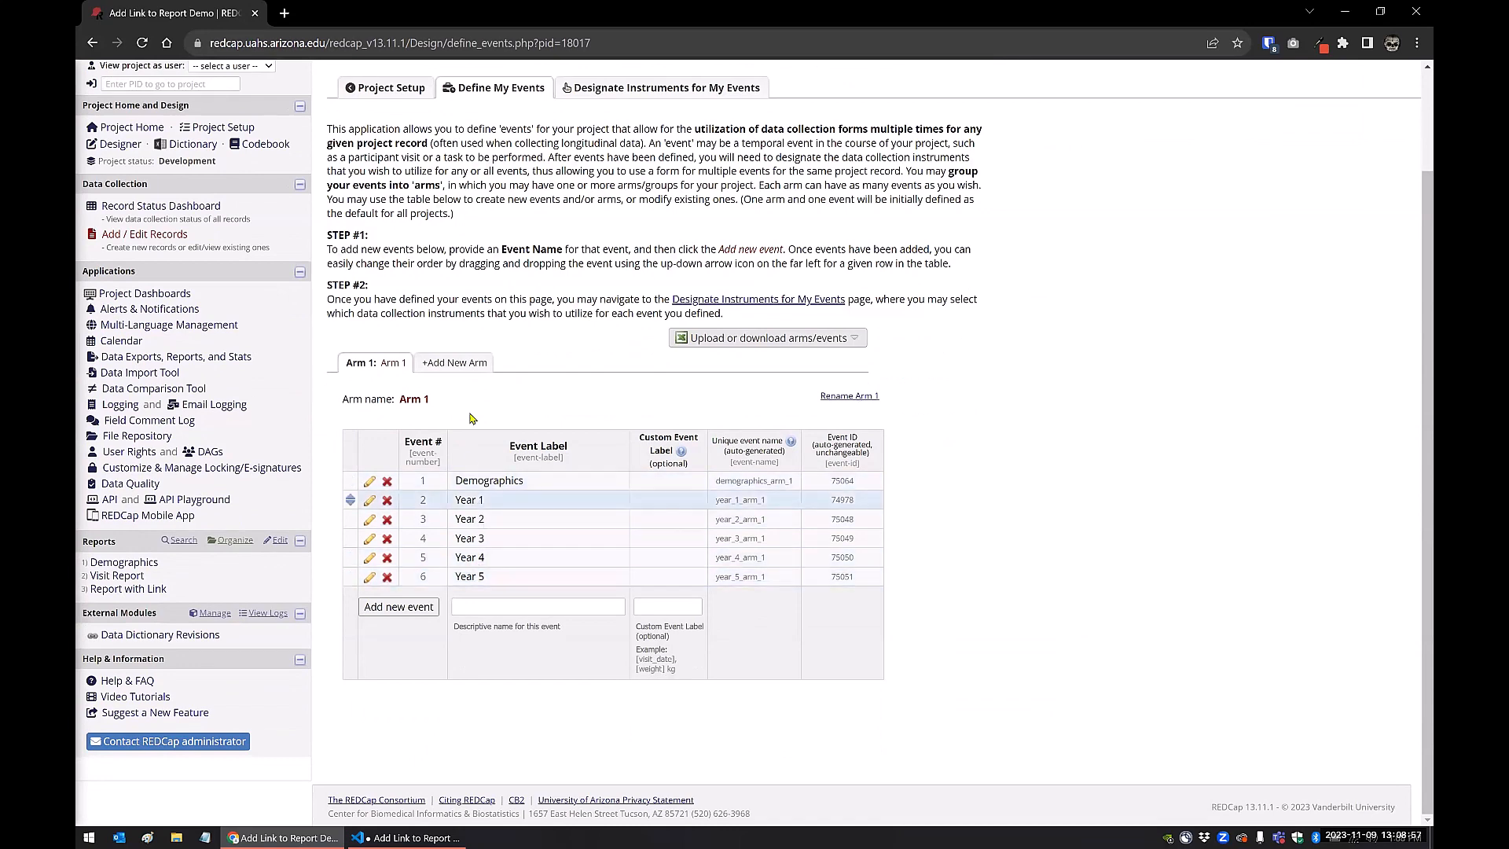
{"action": "left_click", "coordinate": [635, 91]}
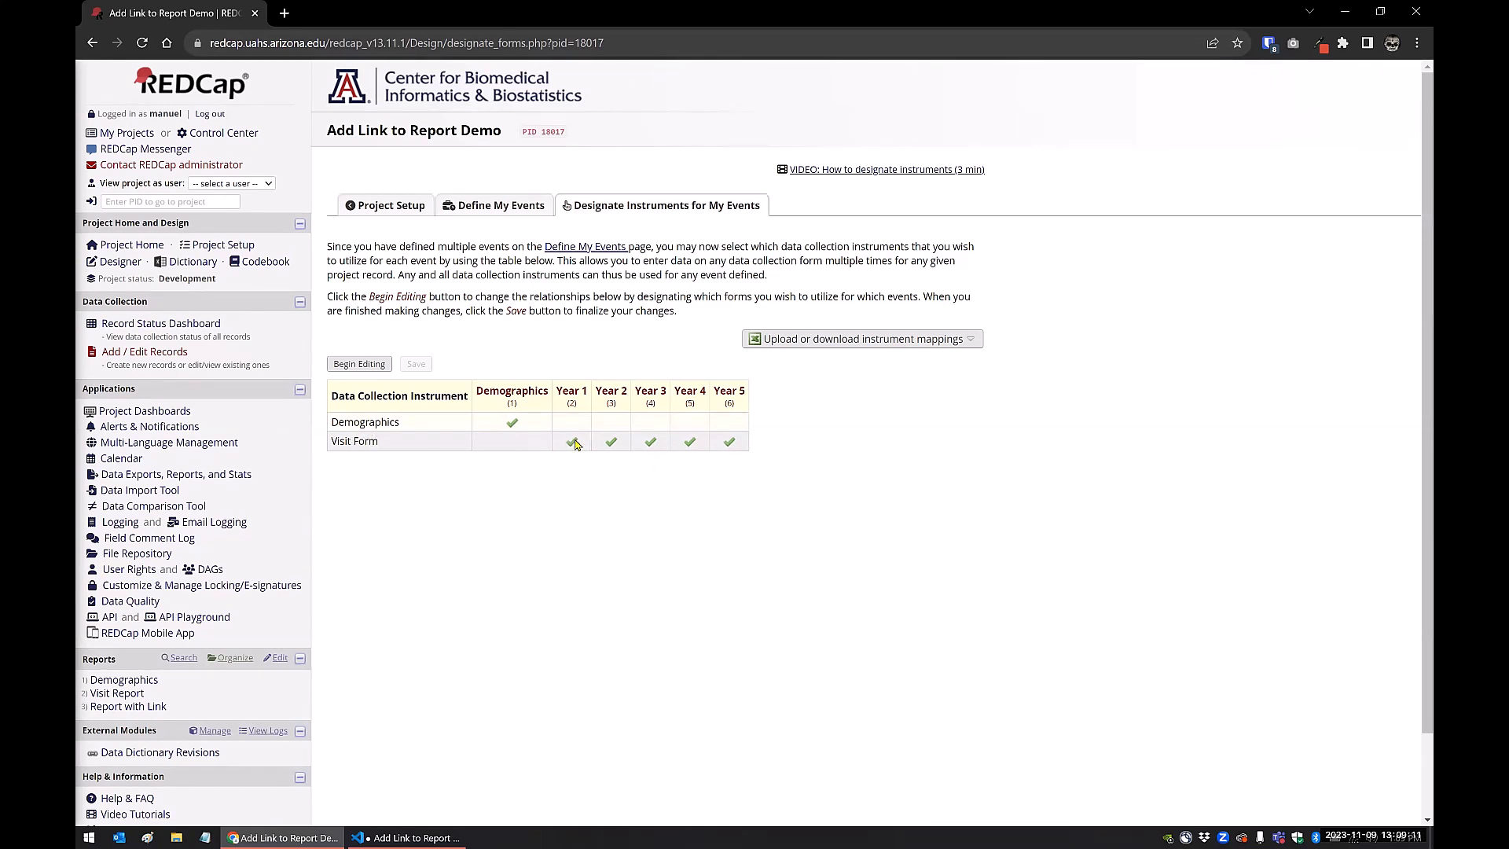
Reopen the Visit Report and look through its Demographics and repeating Visit Form rows for several records
{"action": "left_click", "coordinate": [117, 694]}
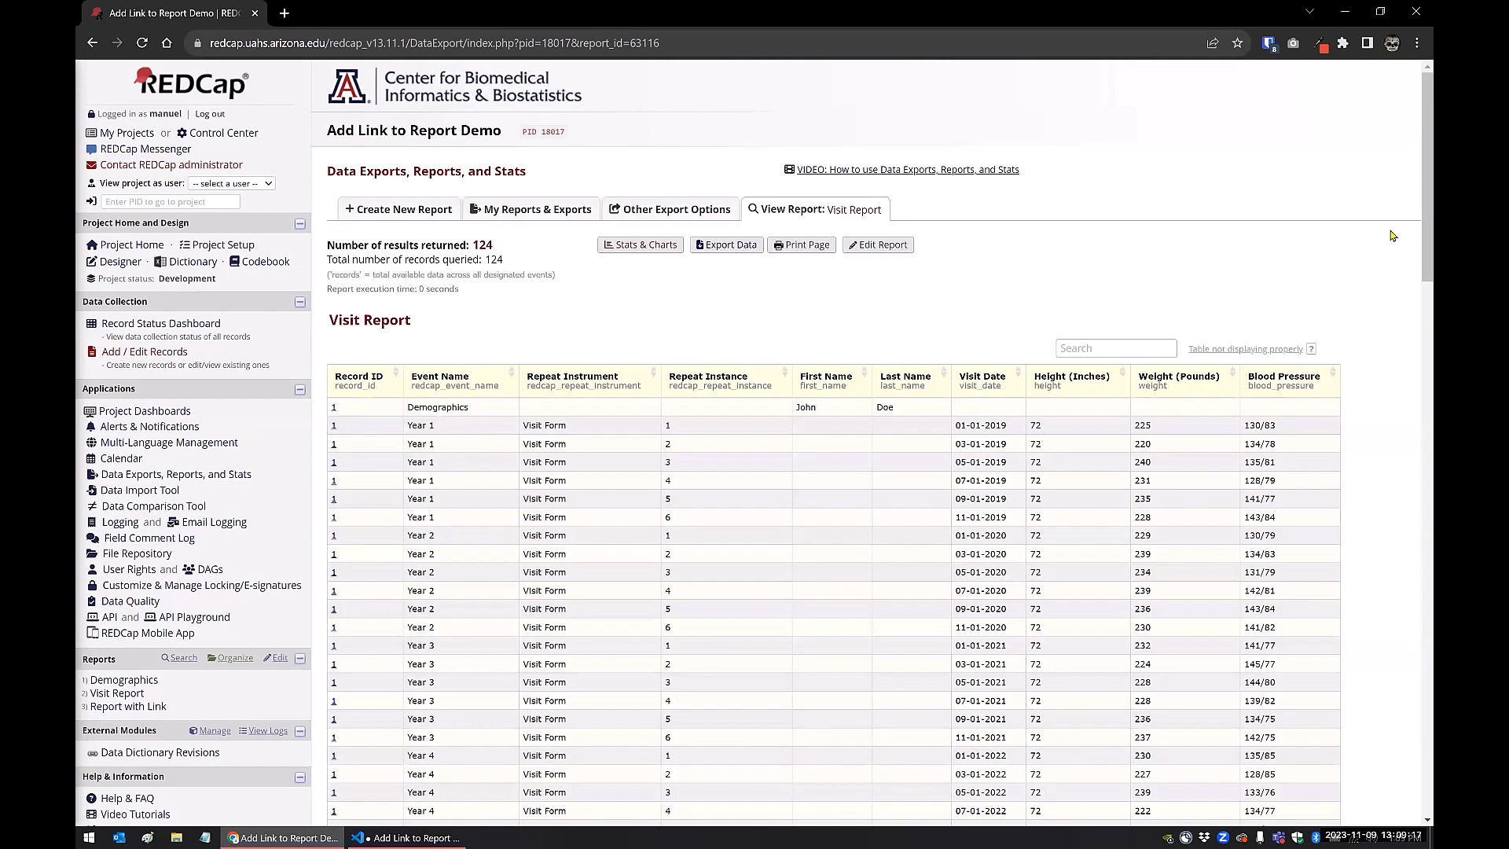
{"action": "scroll", "coordinate": [1415, 346], "scroll_direction": "down", "scroll_amount": 4}
{"action": "scroll", "coordinate": [1415, 347], "scroll_direction": "down", "scroll_amount": 3}
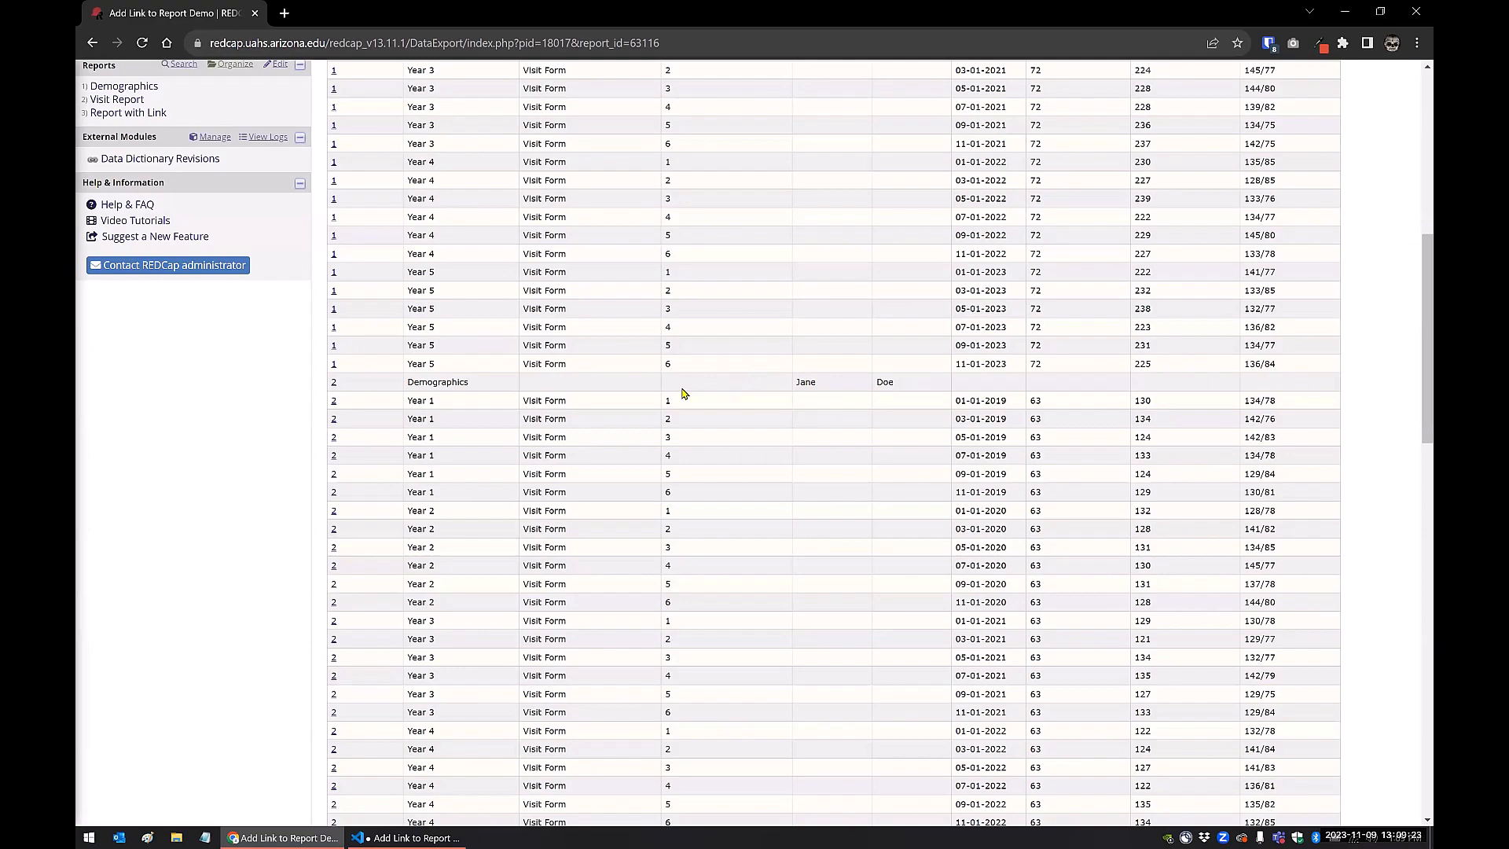
{"action": "scroll", "coordinate": [495, 409], "scroll_direction": "down", "scroll_amount": 2}
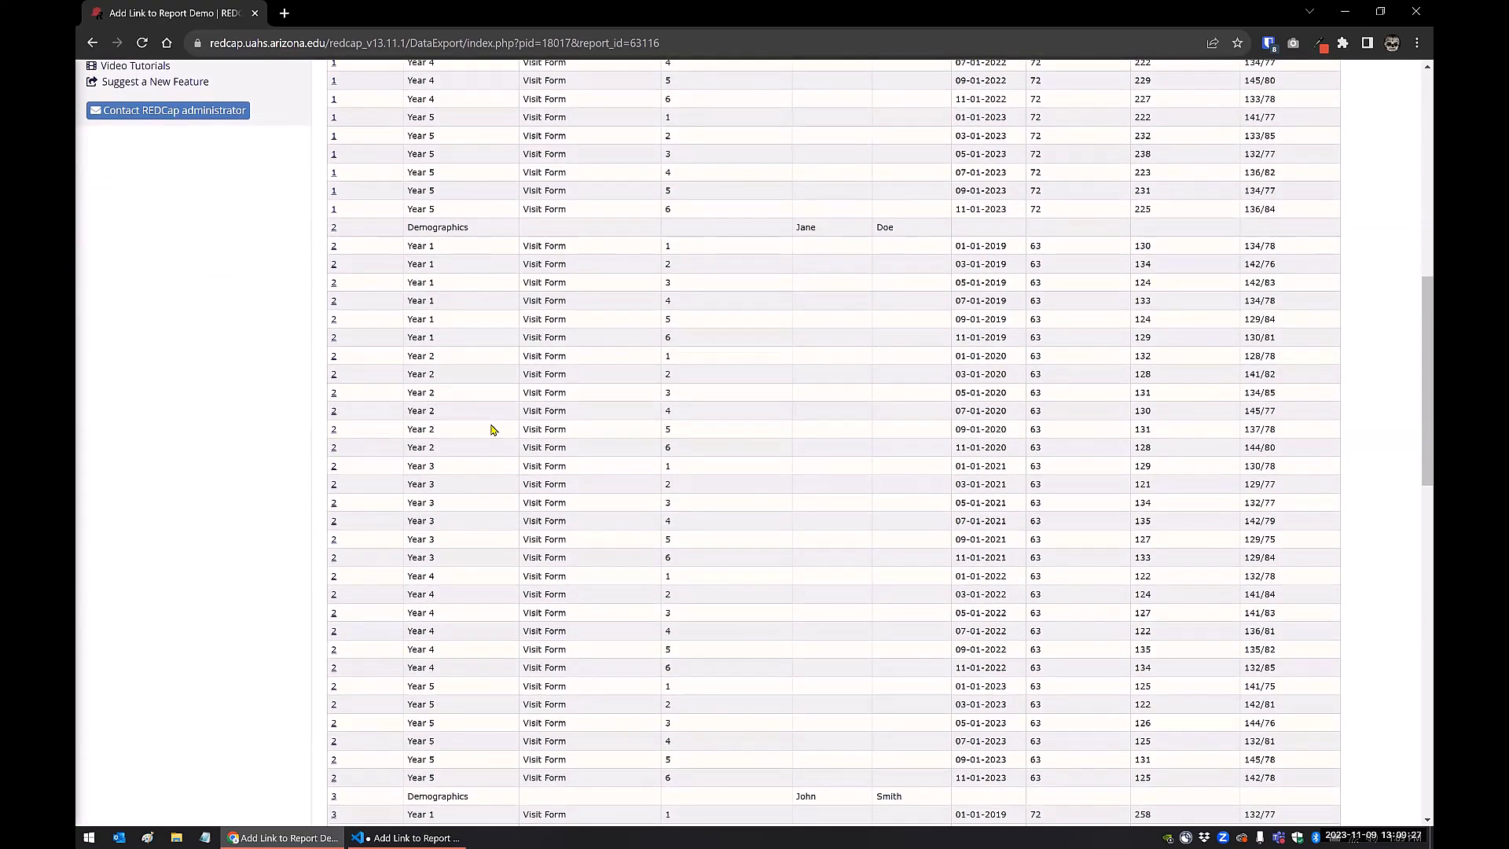
{"action": "scroll", "coordinate": [492, 429], "scroll_direction": "up", "scroll_amount": 10}
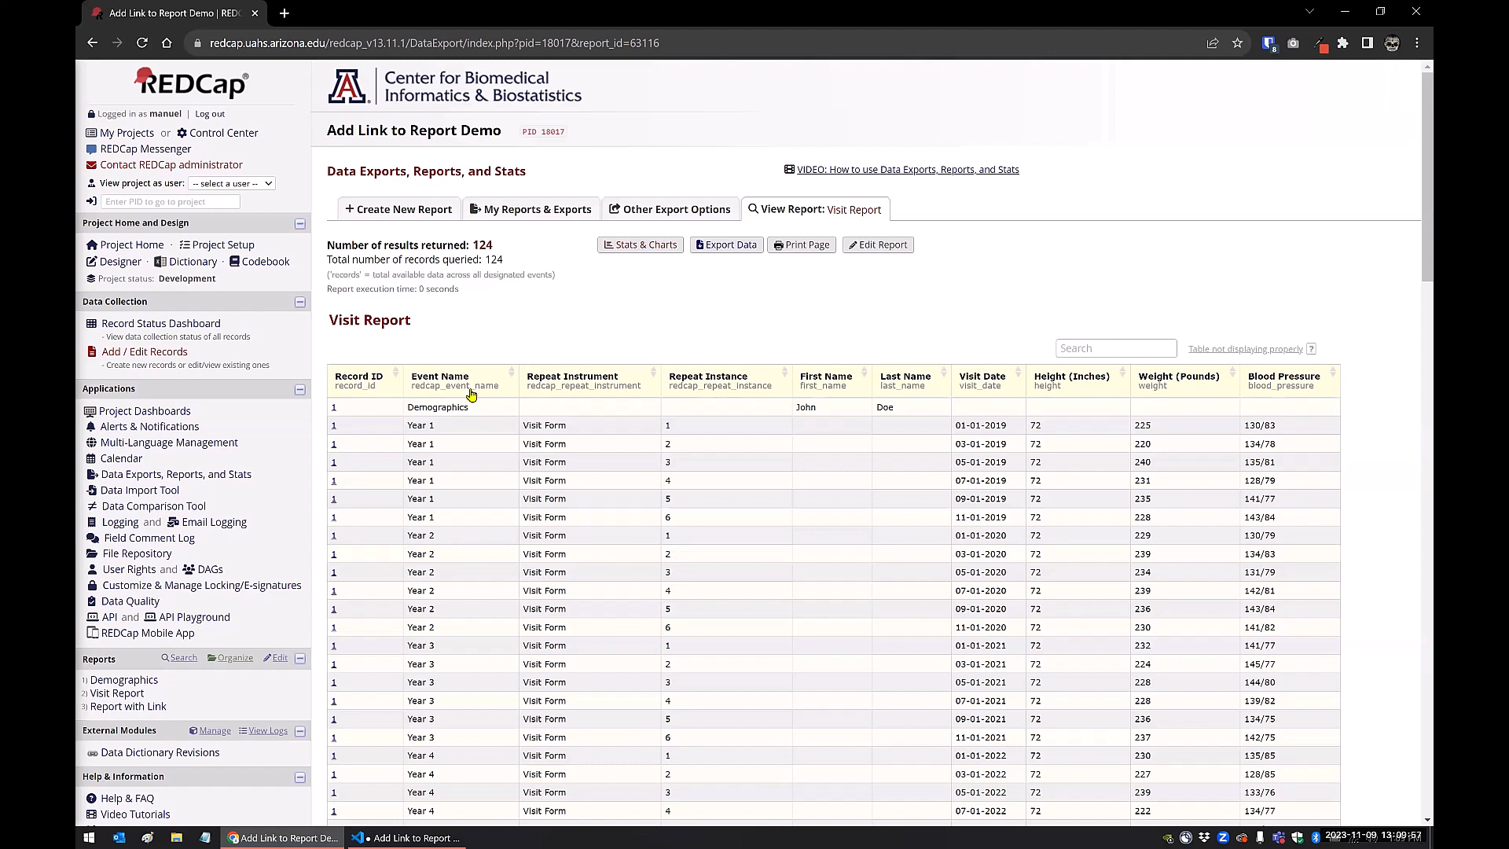
Open record 1's first Year 1 Visit Form from the report and examine the page, event_id and instance parameters in its URL
{"action": "left_click", "coordinate": [333, 426]}
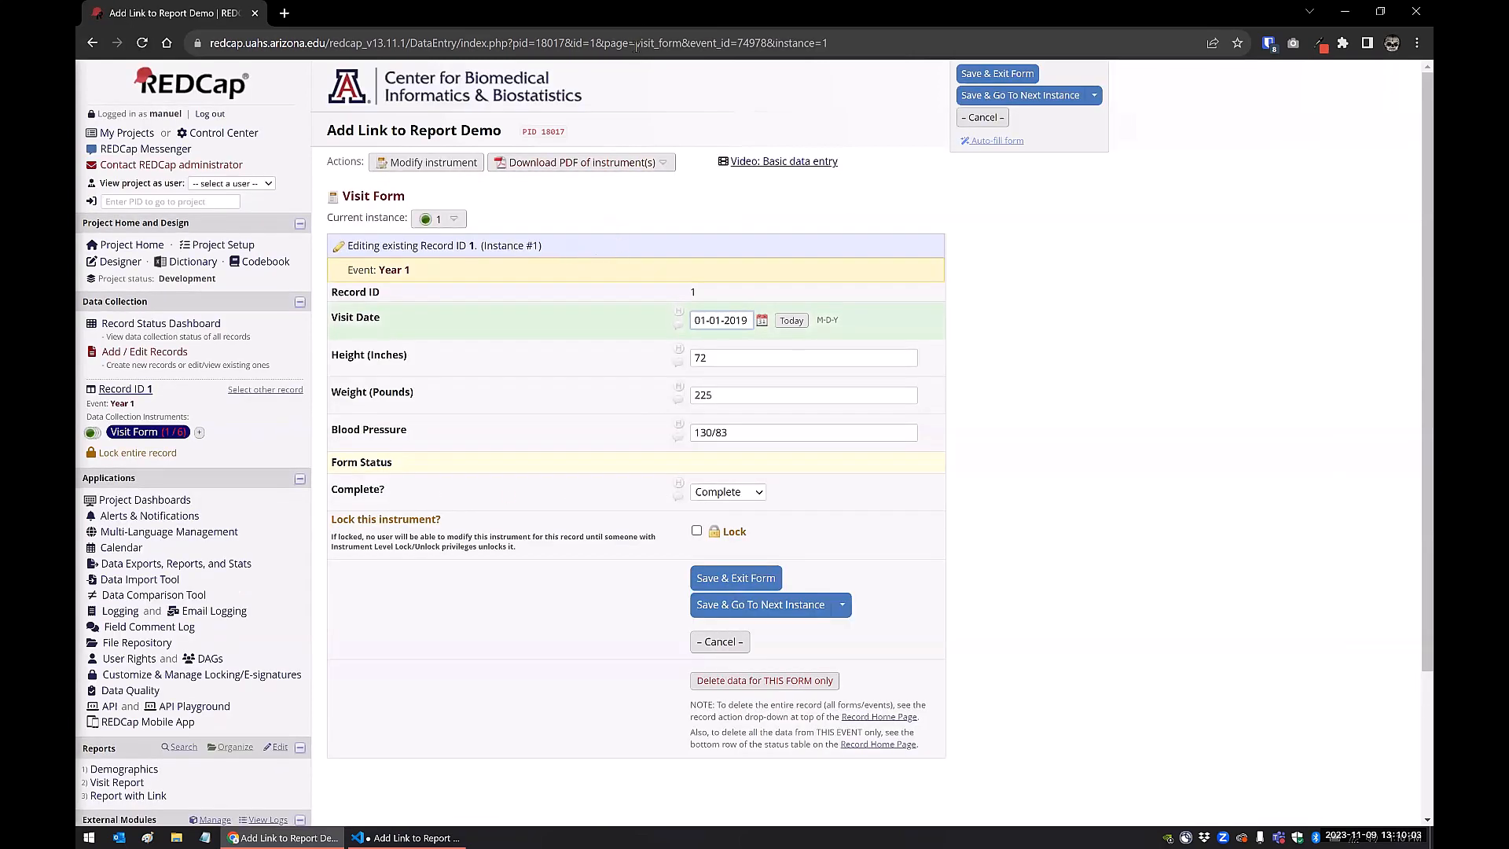
{"action": "left_click_drag", "start_coordinate": [857, 41], "coordinate": [539, 44]}
{"action": "left_click", "coordinate": [759, 43]}
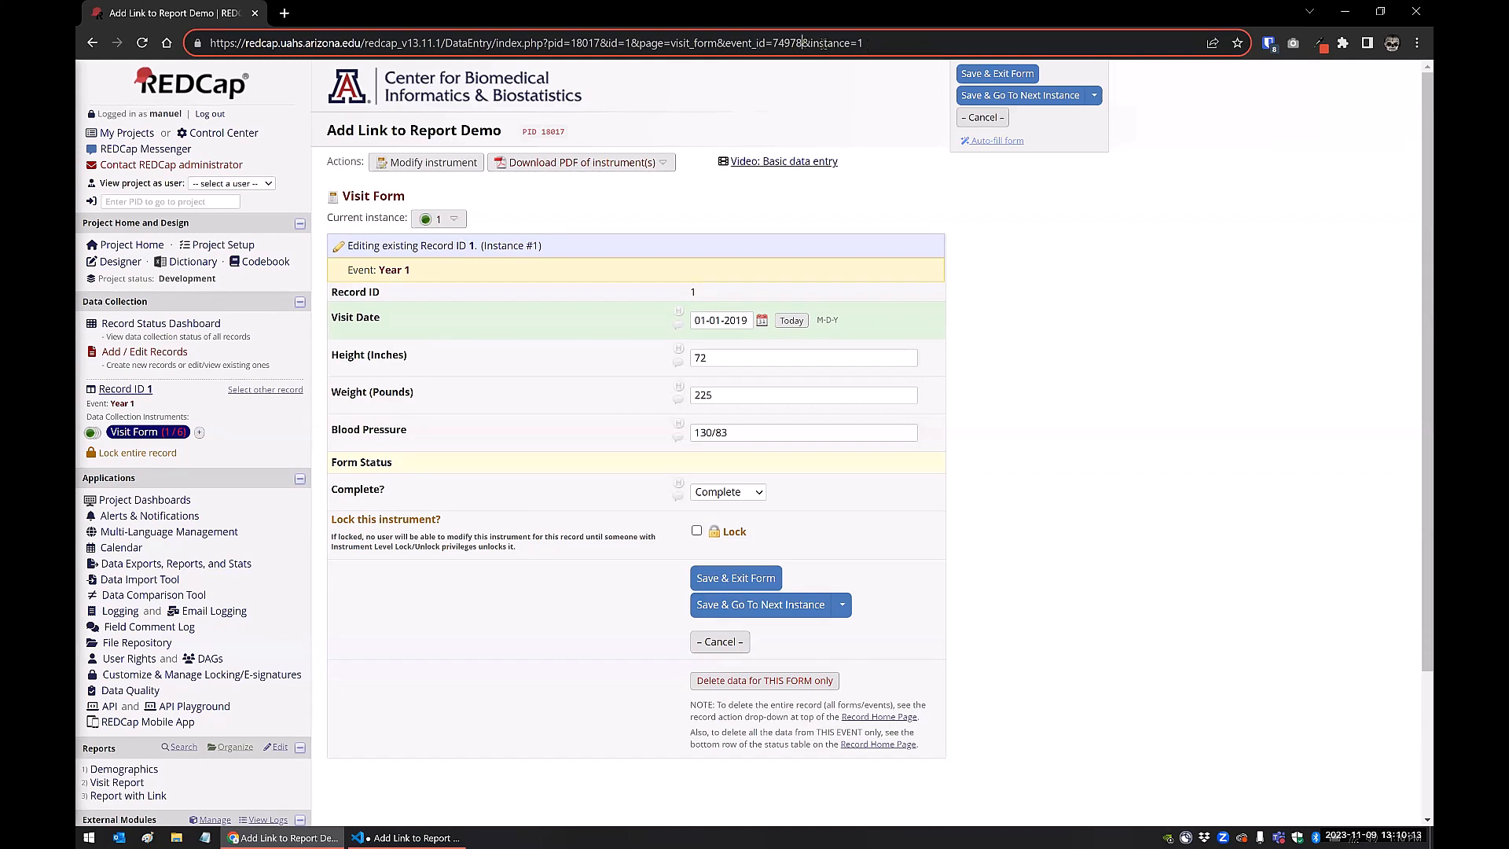
{"action": "left_click_drag", "start_coordinate": [802, 43], "coordinate": [864, 43]}
{"action": "left_click", "coordinate": [983, 334]}
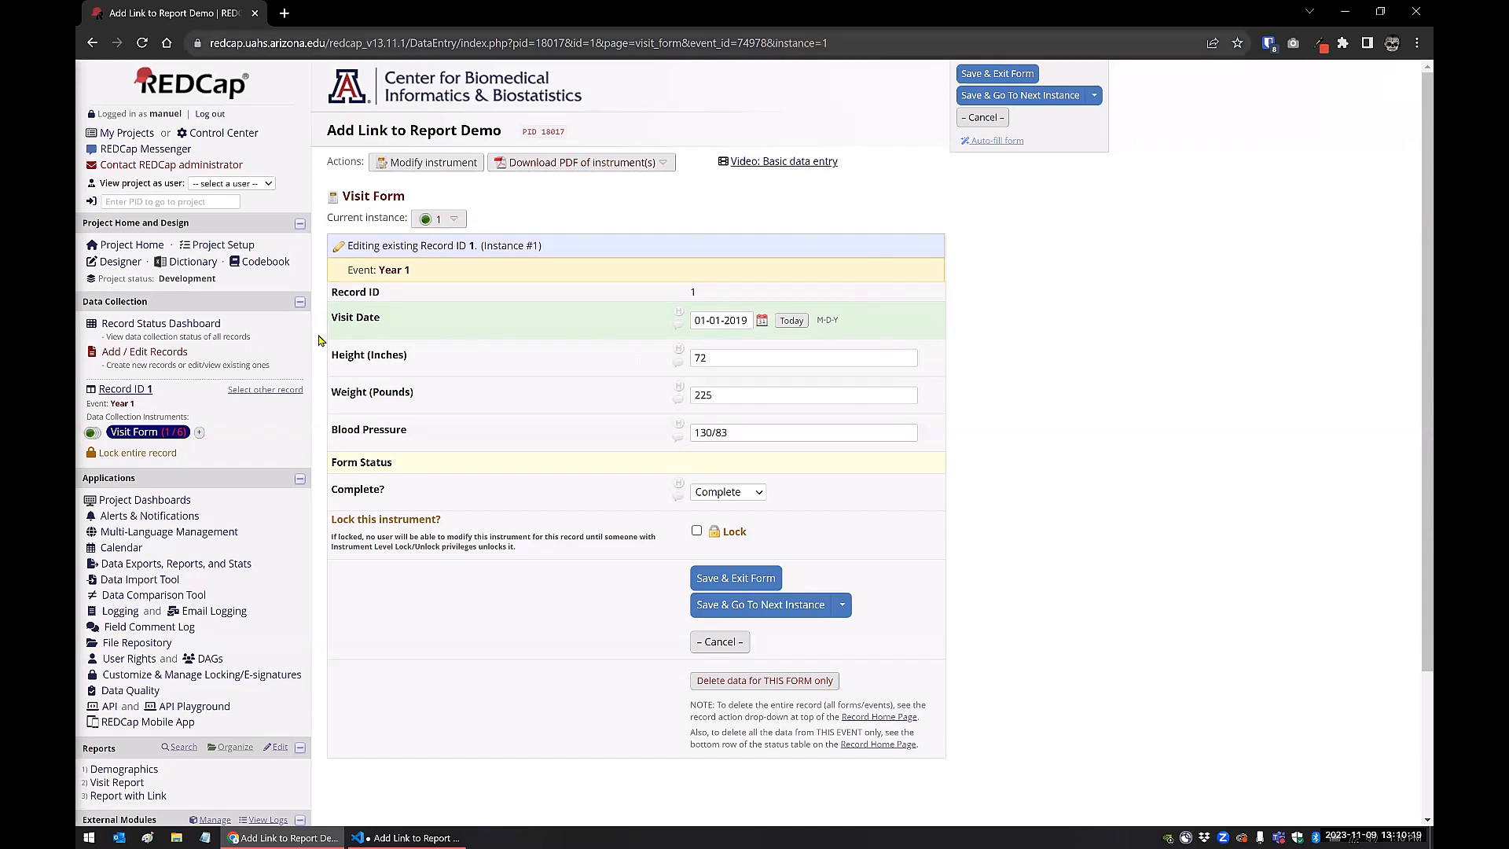
Open the Visit Form in the Online Designer and bring up the Smart Variables reference
{"action": "left_click", "coordinate": [405, 171]}
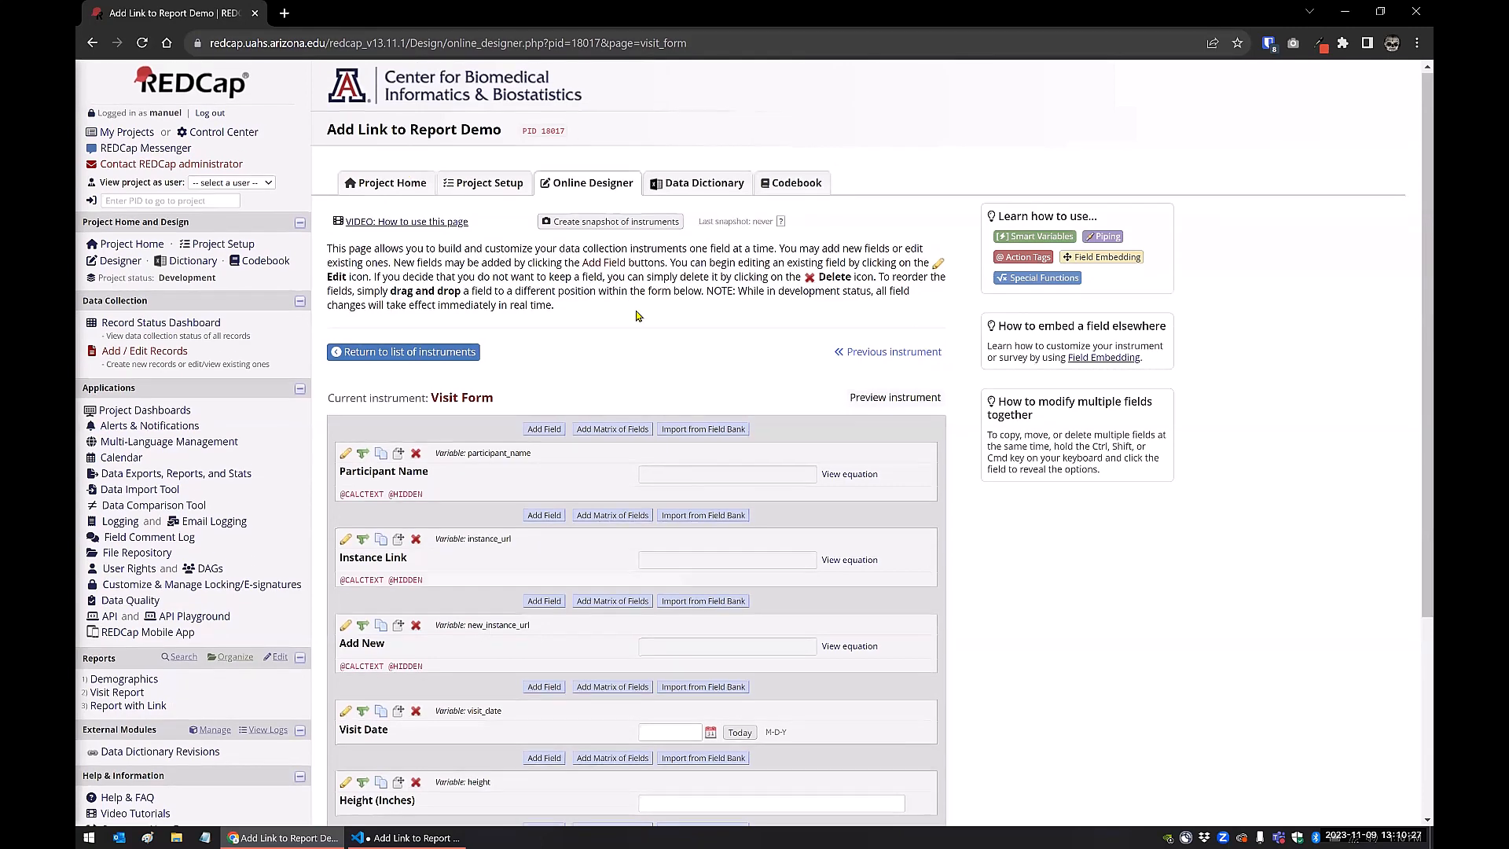
{"action": "scroll", "coordinate": [635, 315], "scroll_direction": "down", "scroll_amount": 1}
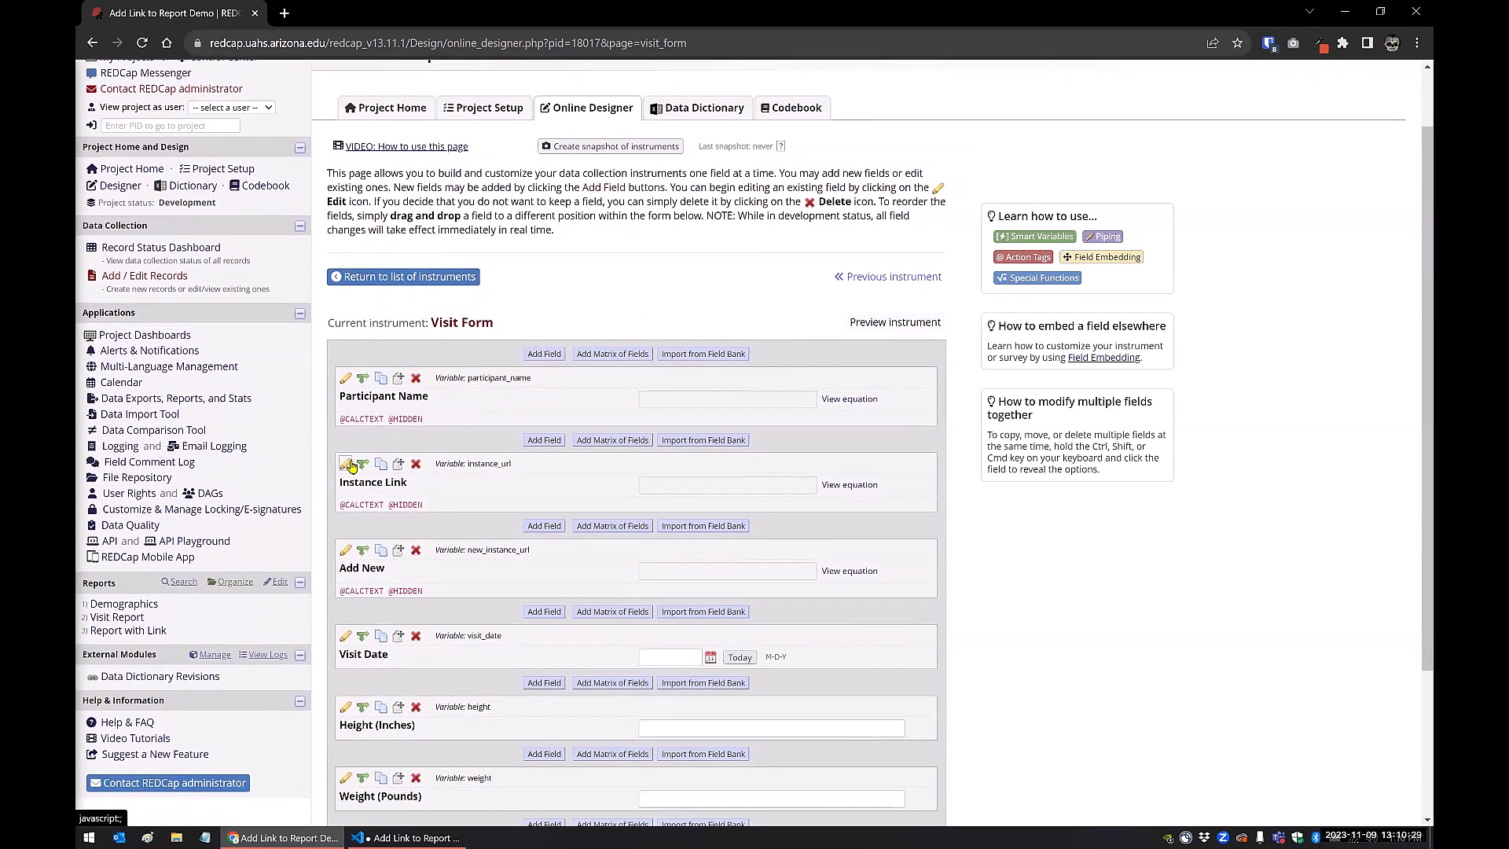
{"action": "left_click", "coordinate": [1022, 237]}
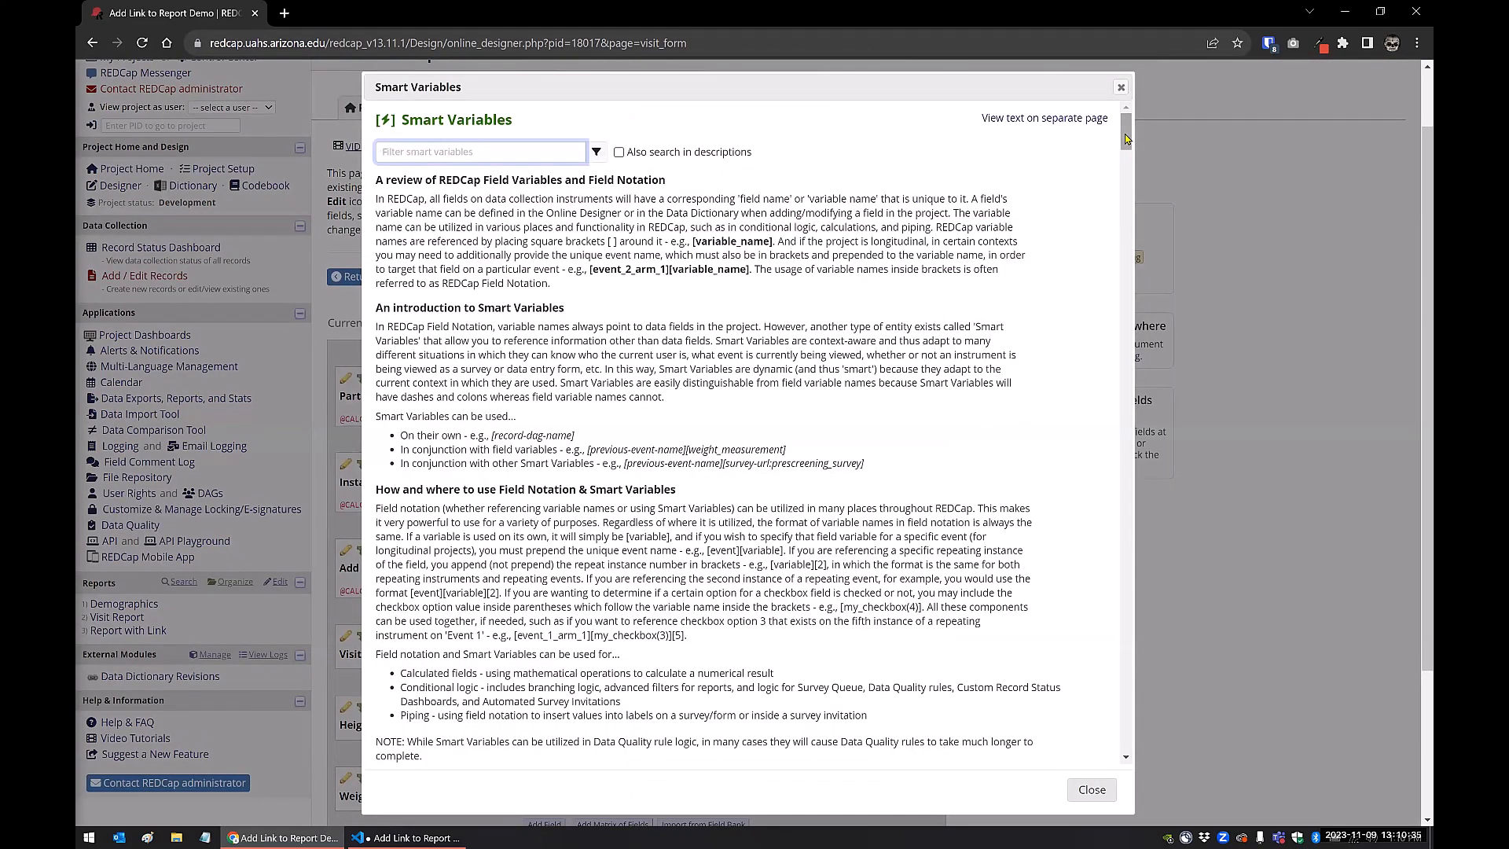
Search the Smart Variables reference for "-url" and go to the form-url:instrument entry
{"action": "key", "text": "ctrl+f"}
{"action": "type", "text": "-"}
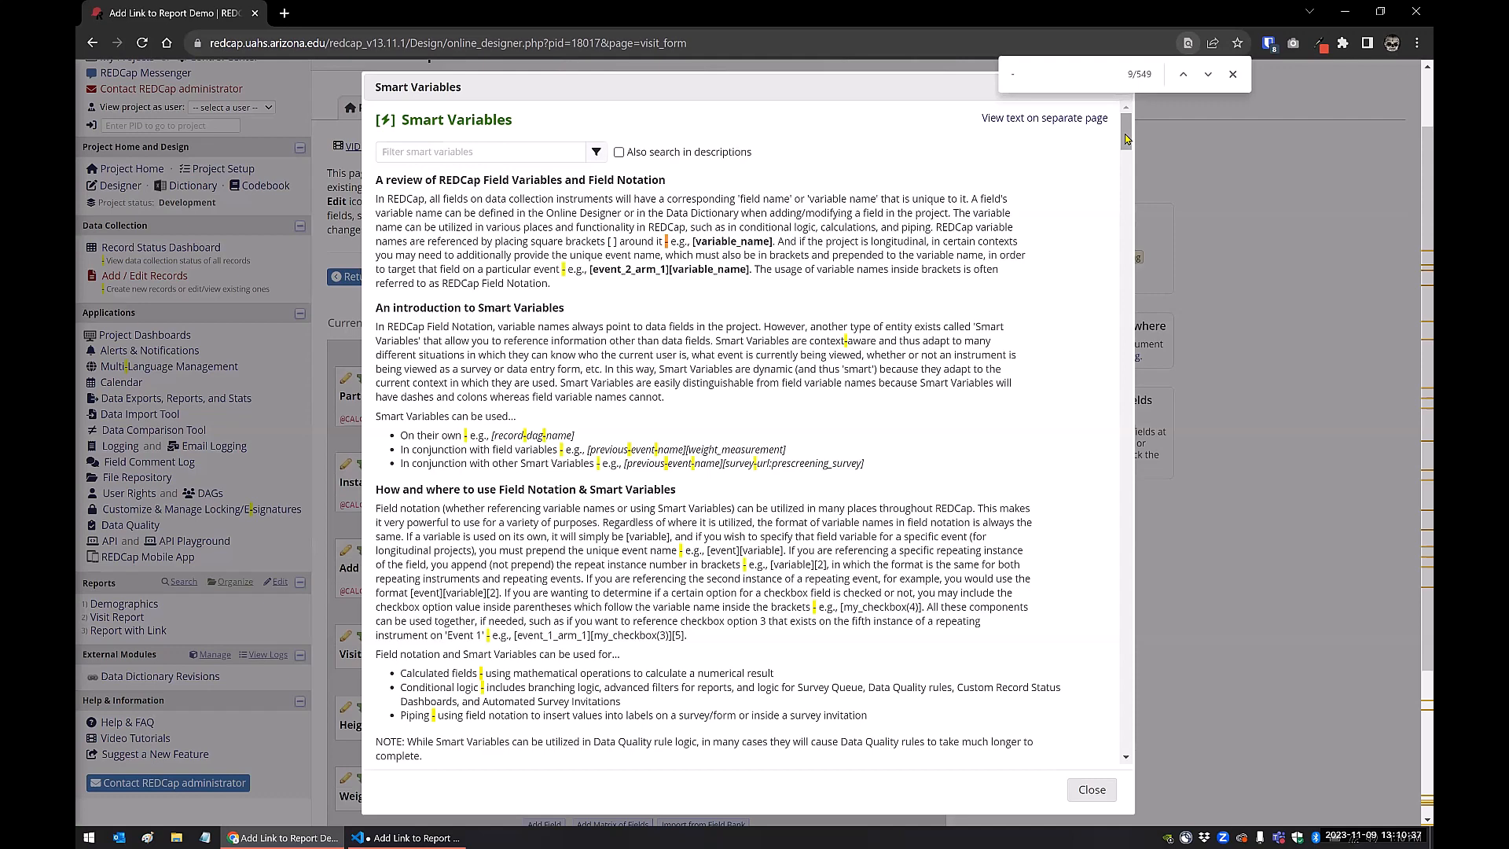
{"action": "type", "text": "url"}
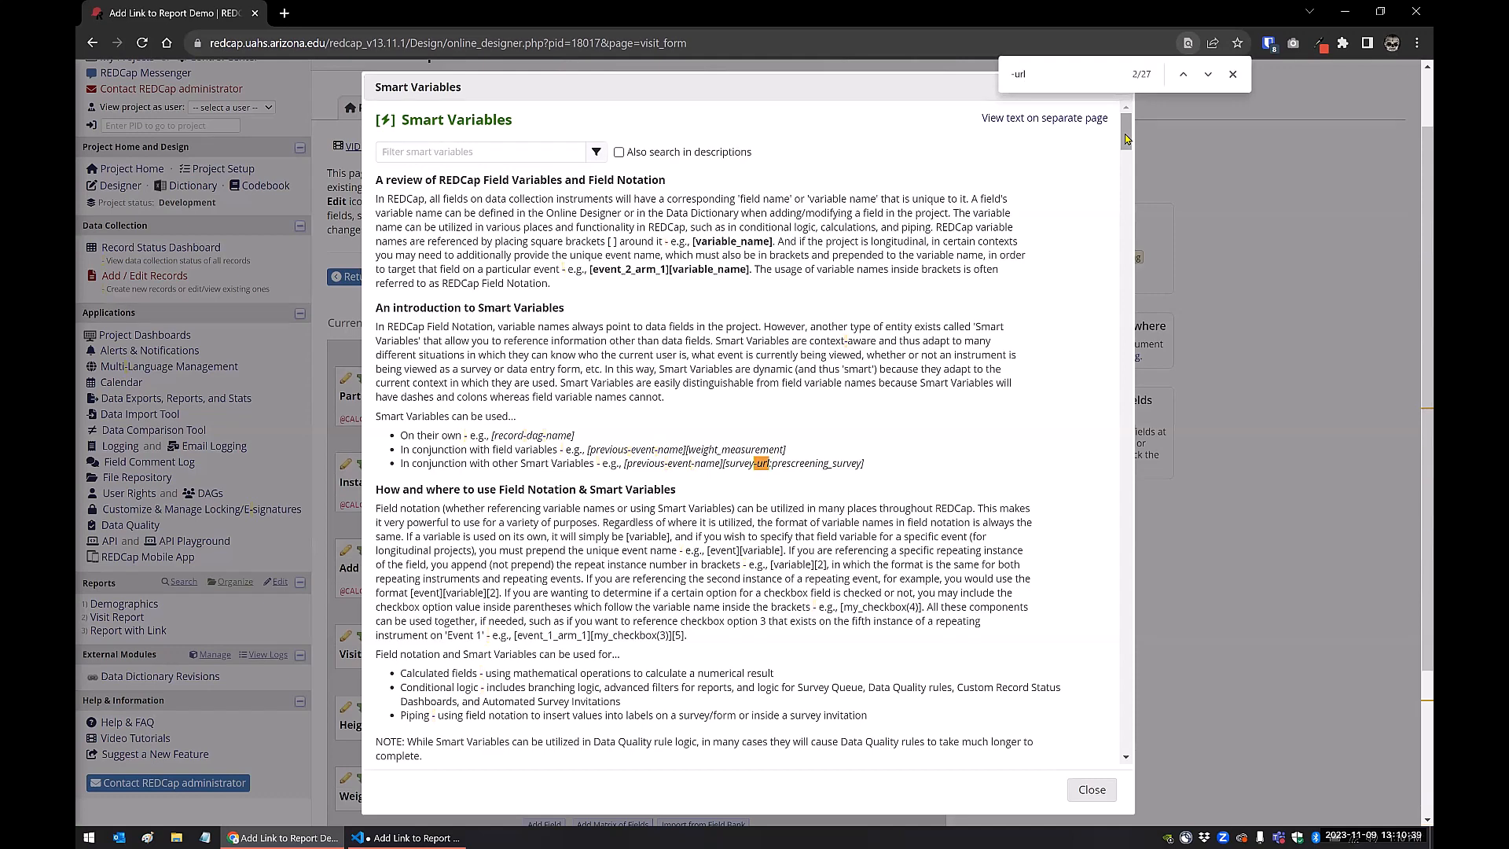
{"action": "key", "text": "Return"}
{"action": "key", "text": "Return"}
{"action": "key", "text": "Return"}
{"action": "key", "text": "Return"}
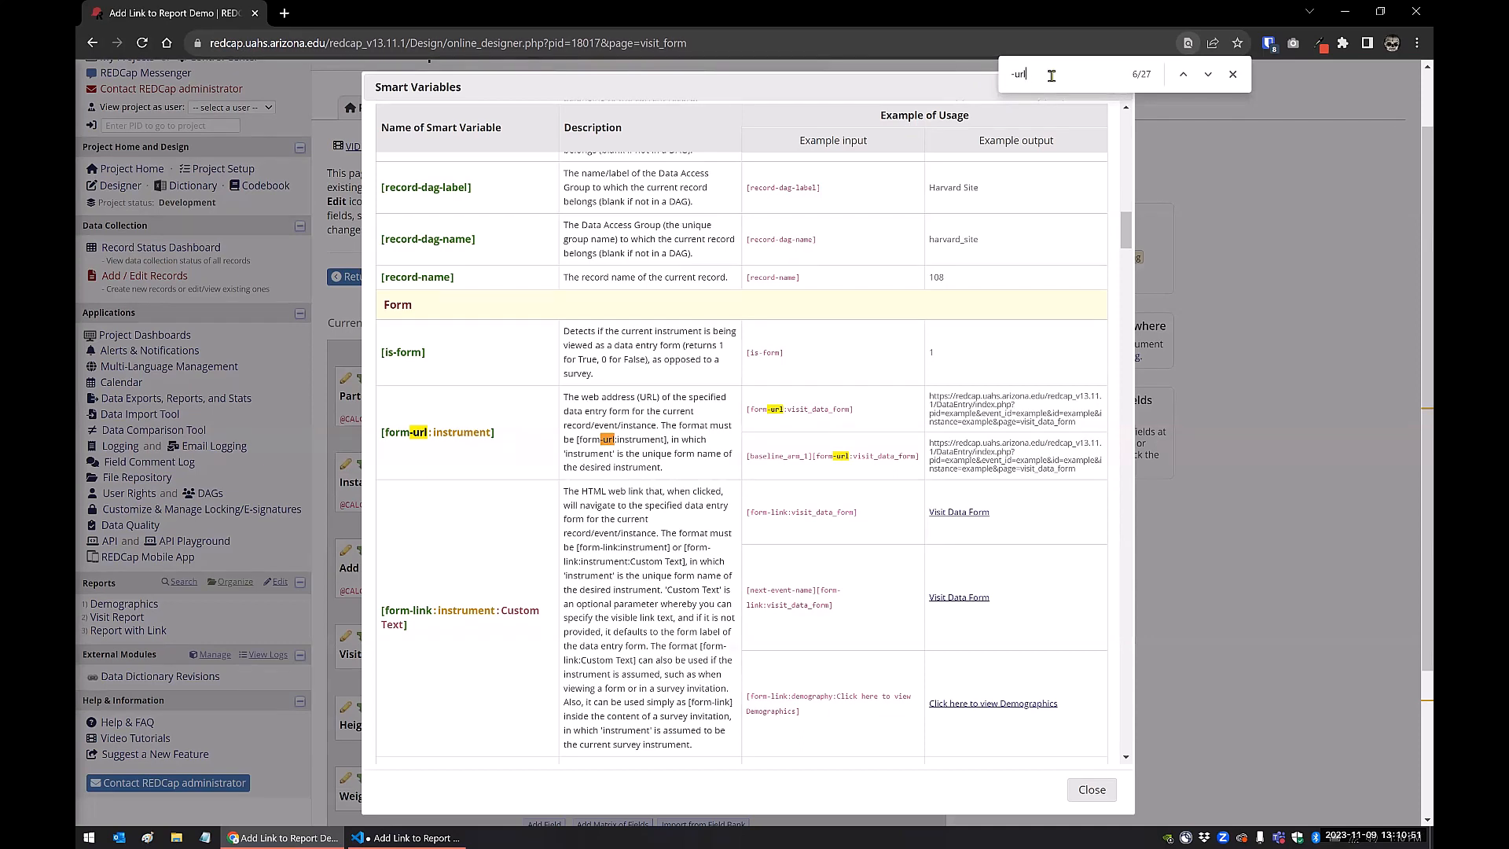
Go through the next "-url" matches in the Smart Variables reference up to the survey-queue-url entry, and close the search
{"action": "key", "text": "Return"}
{"action": "key", "text": "Return"}
{"action": "key", "text": "Return"}
{"action": "key", "text": "Return"}
{"action": "key", "text": "Return"}
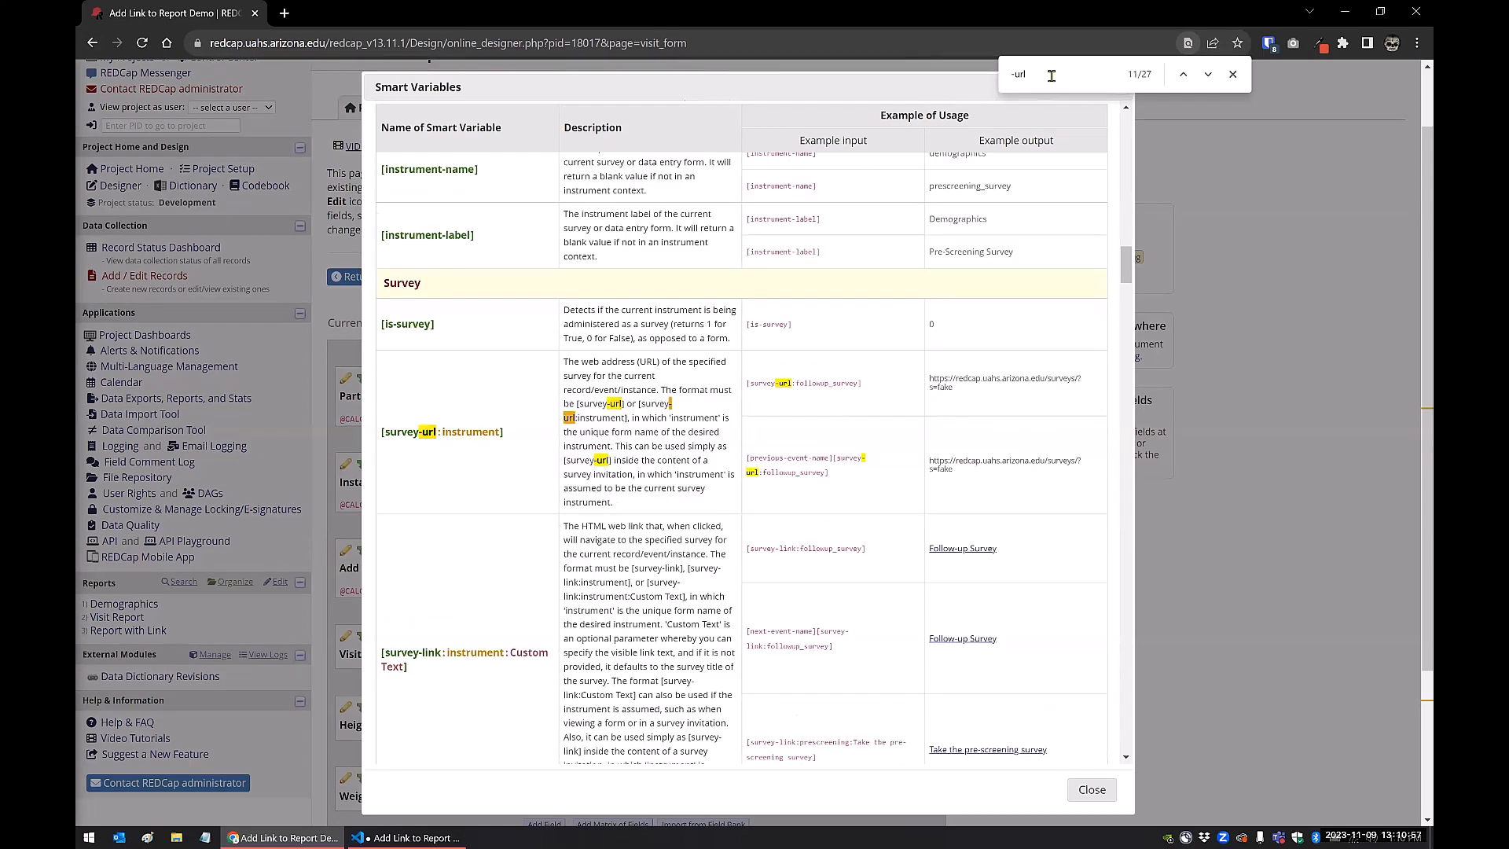
{"action": "key", "text": "Return"}
{"action": "key", "text": "Return"}
{"action": "key", "text": "Return"}
{"action": "key", "text": "Return"}
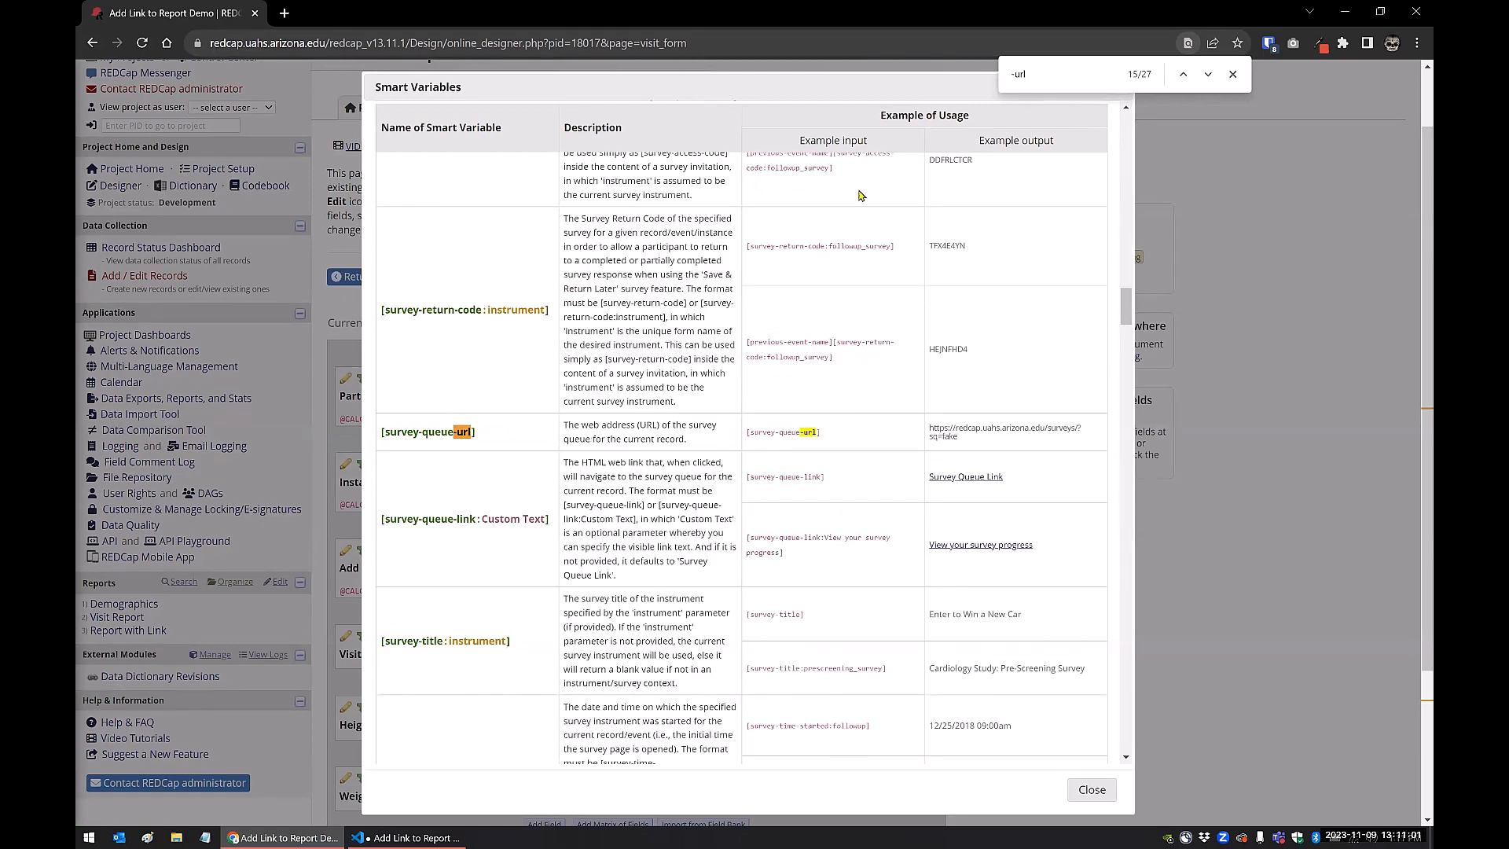
{"action": "left_click", "coordinate": [1232, 73]}
Look through the Event & Arm and Repeating Instruments and Events sections of the Smart Variables reference, and close it
{"action": "scroll", "coordinate": [590, 419], "scroll_direction": "down", "scroll_amount": 1}
{"action": "scroll", "coordinate": [590, 419], "scroll_direction": "down", "scroll_amount": 1}
{"action": "left_click_drag", "start_coordinate": [1125, 305], "coordinate": [1106, 413]}
{"action": "scroll", "coordinate": [1106, 412], "scroll_direction": "down", "scroll_amount": 10}
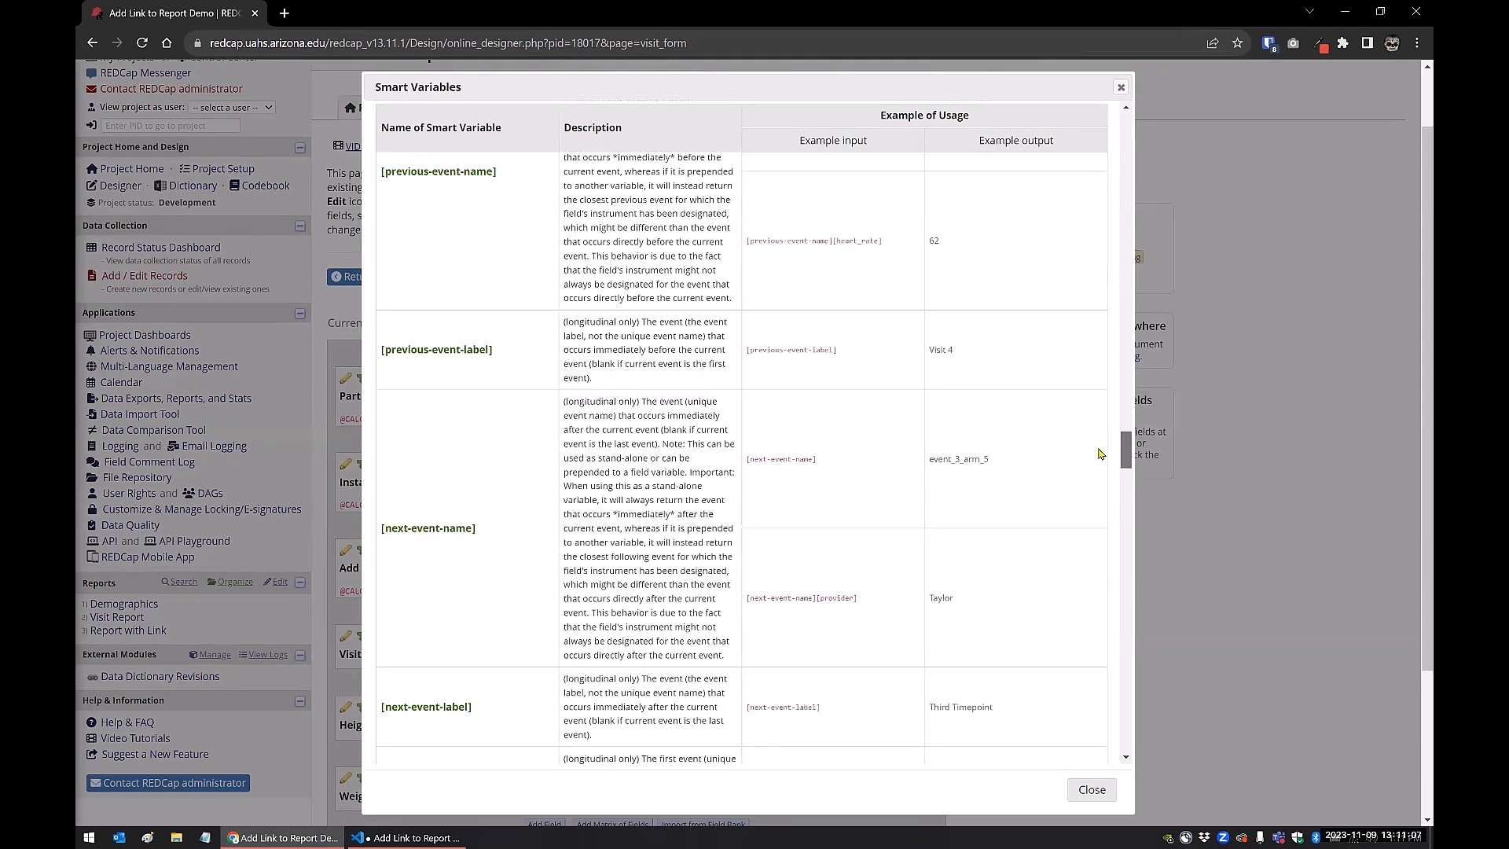
{"action": "scroll", "coordinate": [1090, 419], "scroll_direction": "up", "scroll_amount": 4}
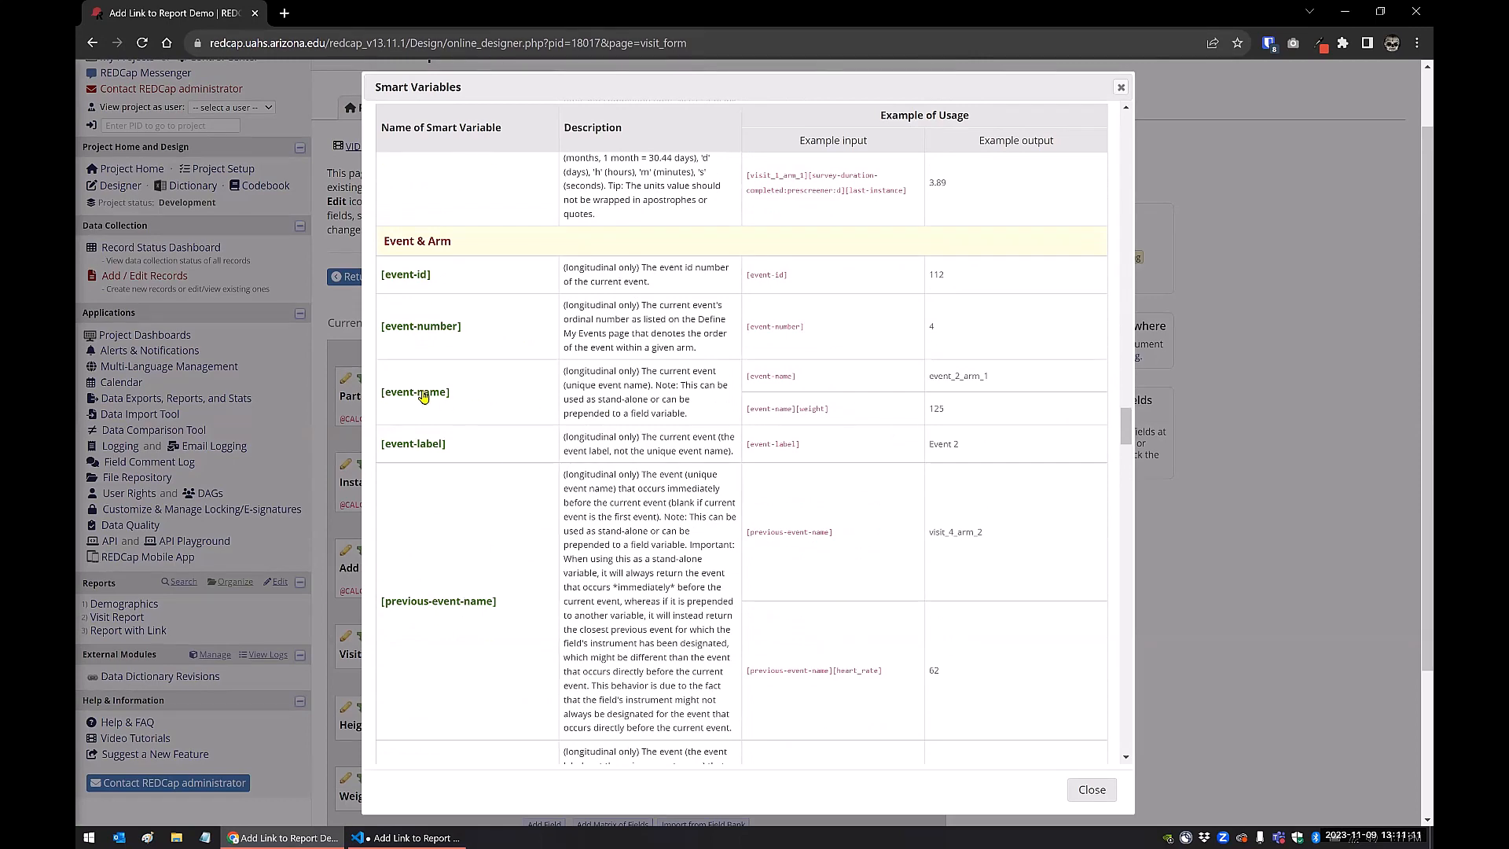
{"action": "left_click_drag", "start_coordinate": [1126, 424], "coordinate": [1126, 513]}
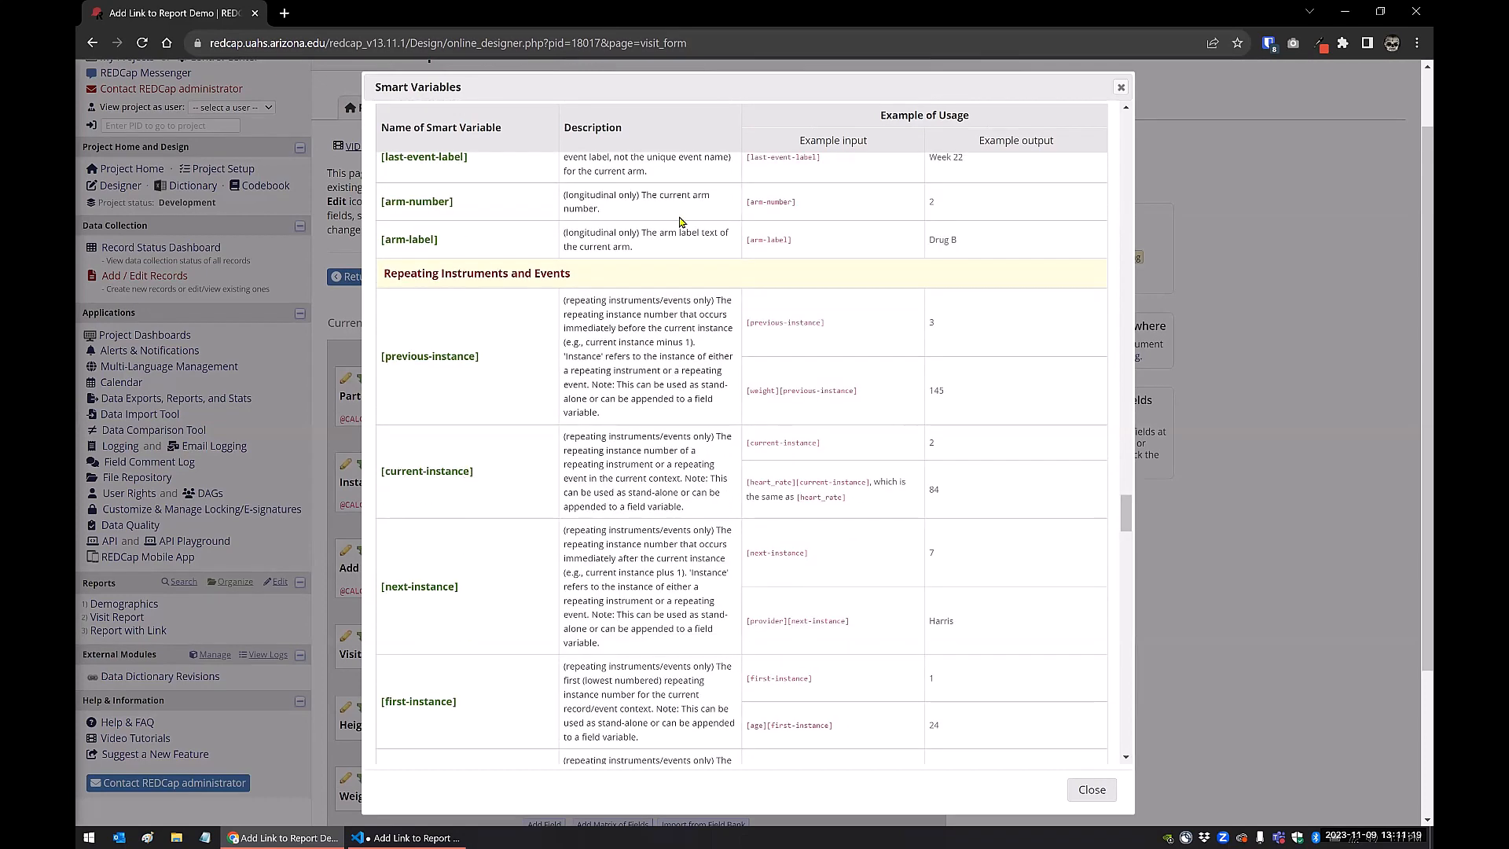
{"action": "left_click", "coordinate": [1121, 92]}
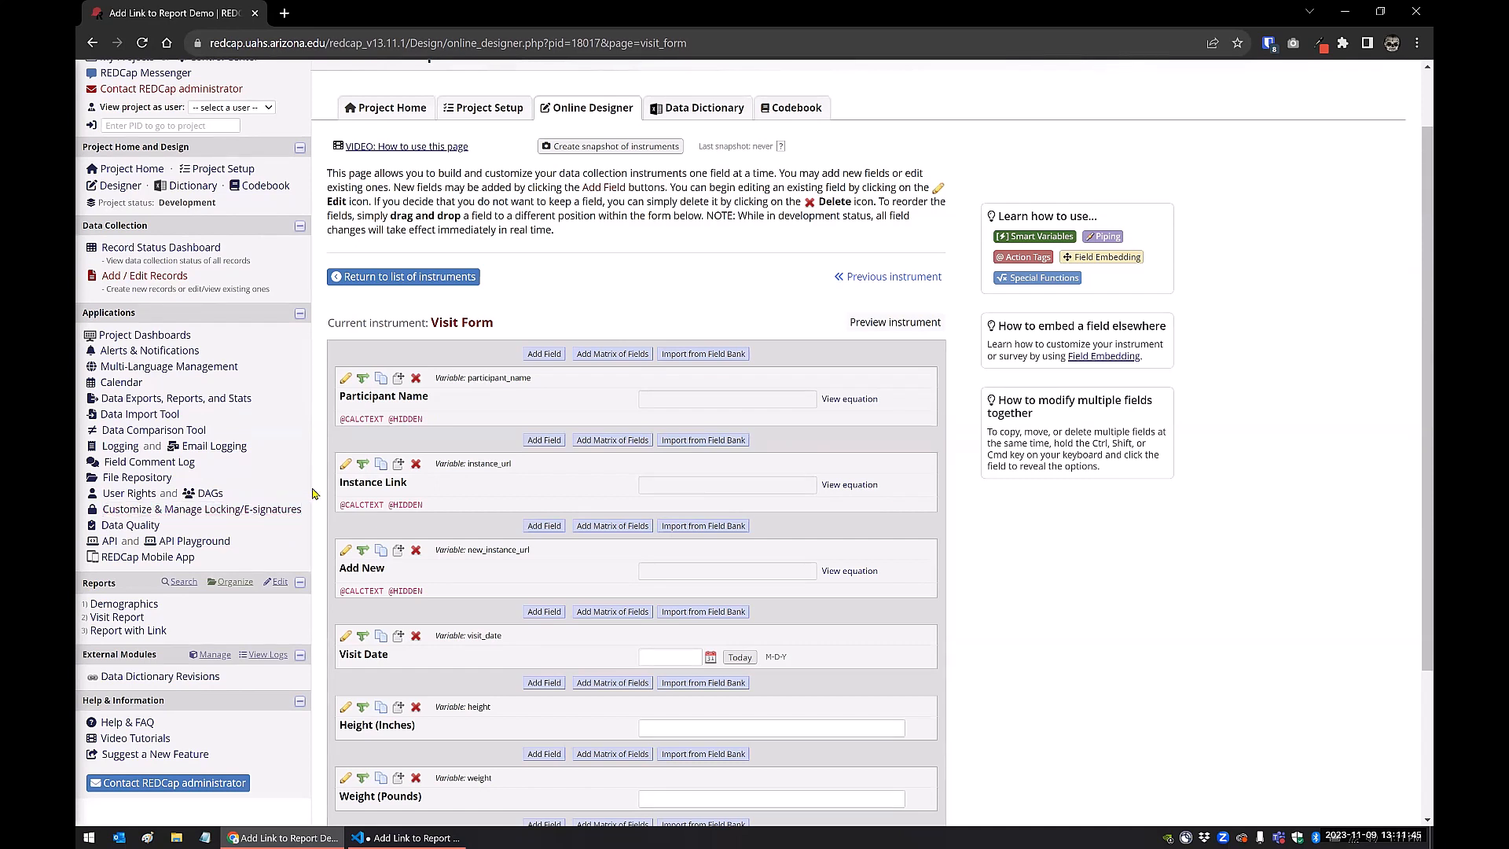
{"action": "left_click", "coordinate": [345, 466]}
{"action": "left_click", "coordinate": [582, 541]}
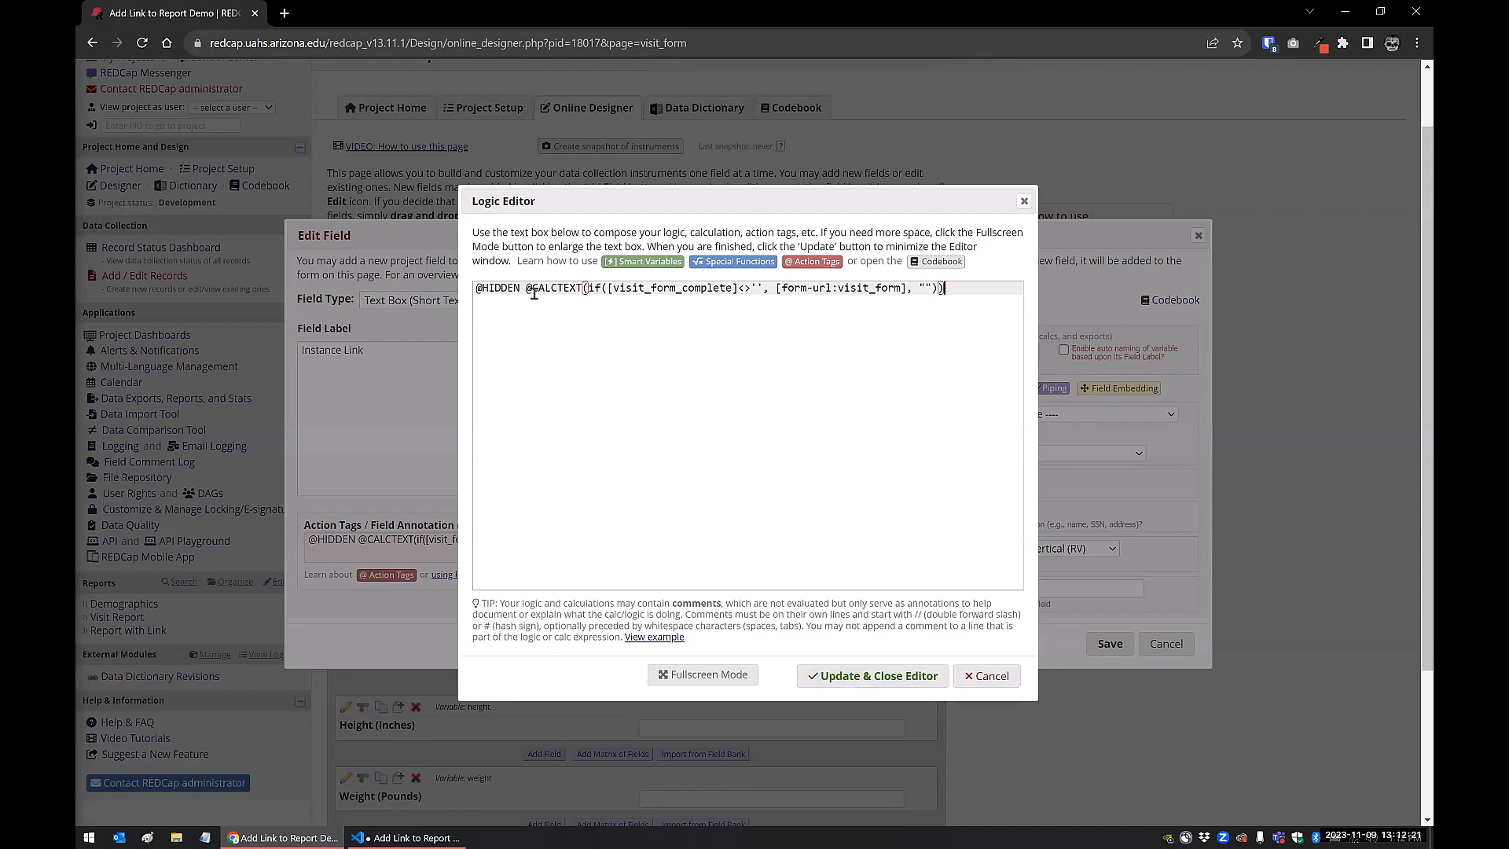
{"action": "left_click_drag", "start_coordinate": [520, 290], "coordinate": [454, 300]}
{"action": "key", "text": "BackSpace"}
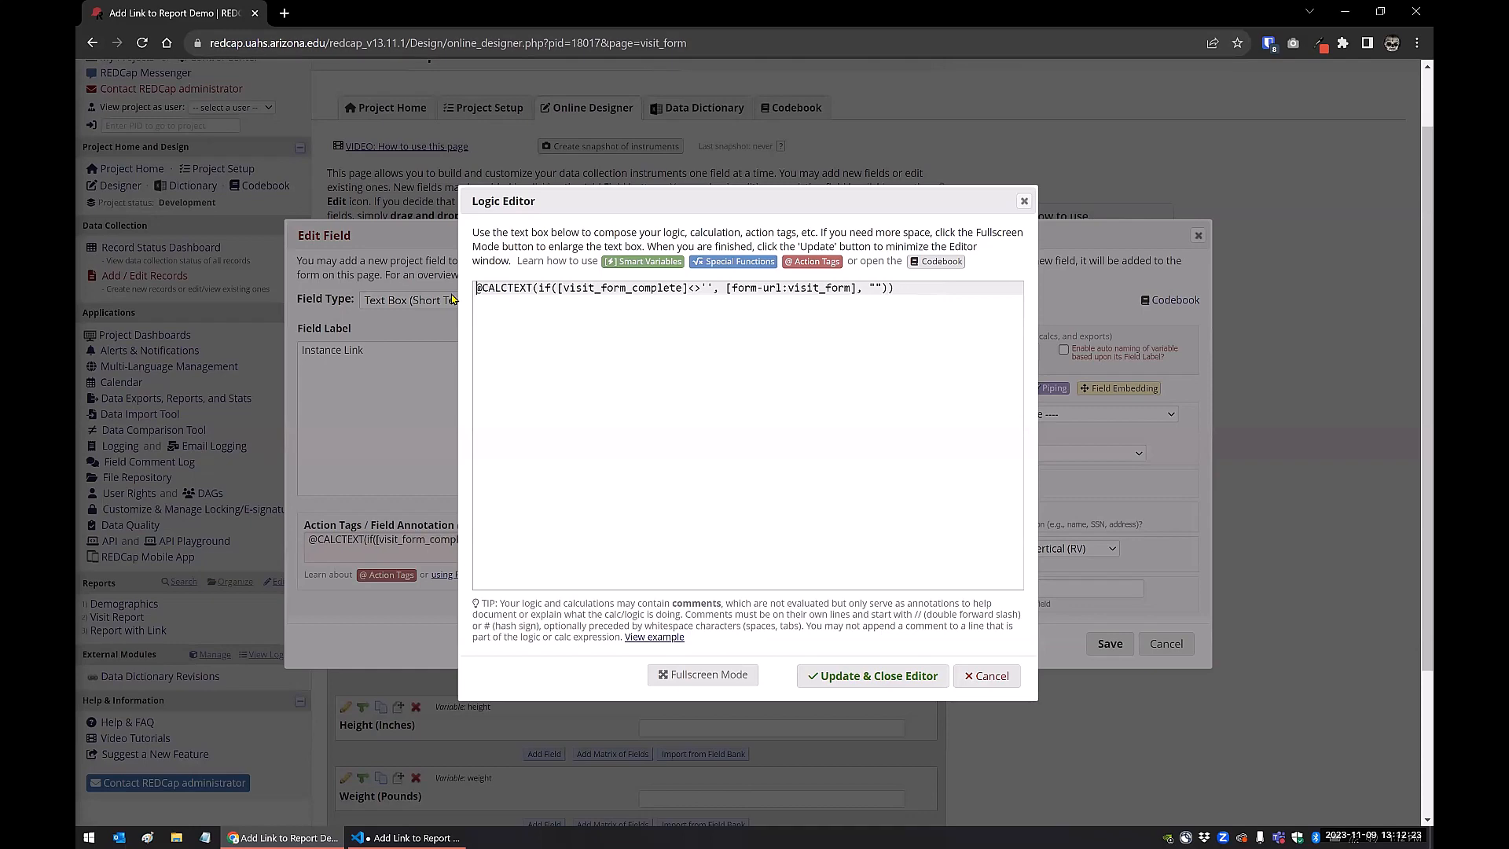
{"action": "left_click", "coordinate": [853, 676]}
{"action": "left_click", "coordinate": [1092, 643]}
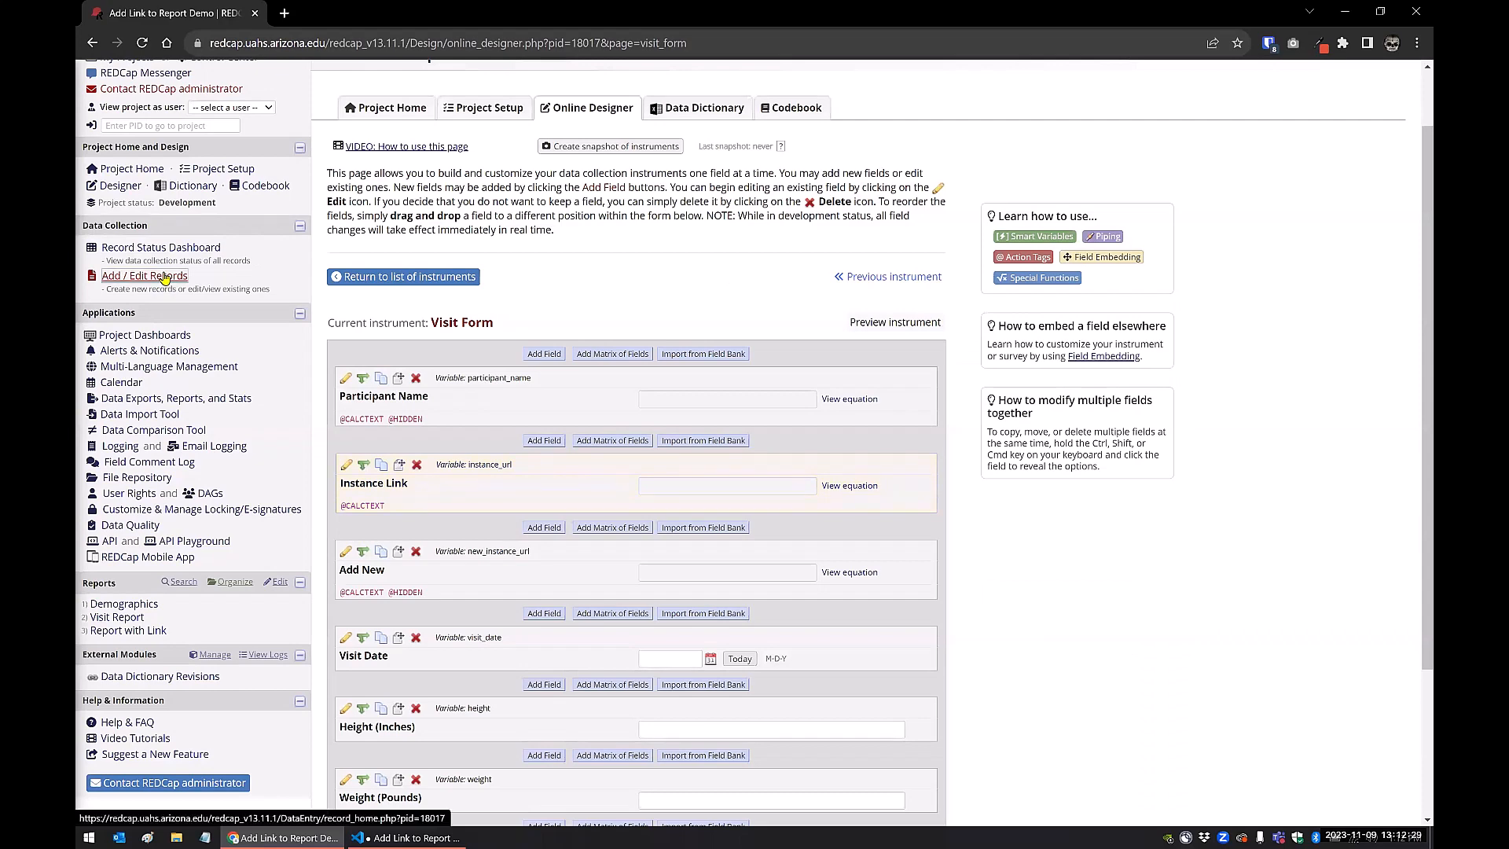
Open record 1's first Year 1 Visit Form and compare the Instance Link value with the page's URL
{"action": "left_click", "coordinate": [175, 250]}
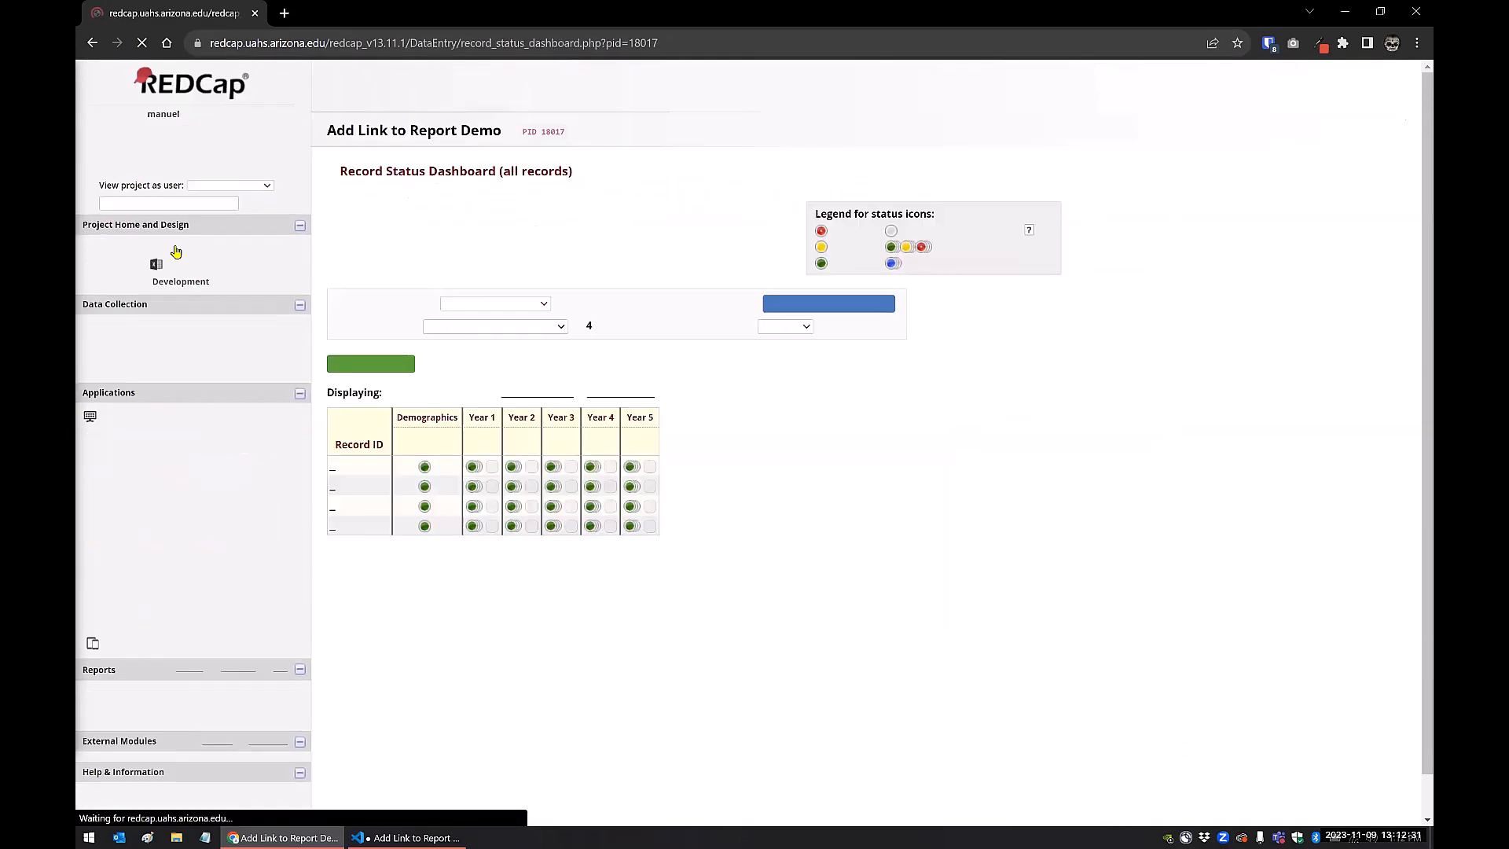
{"action": "left_click", "coordinate": [474, 482]}
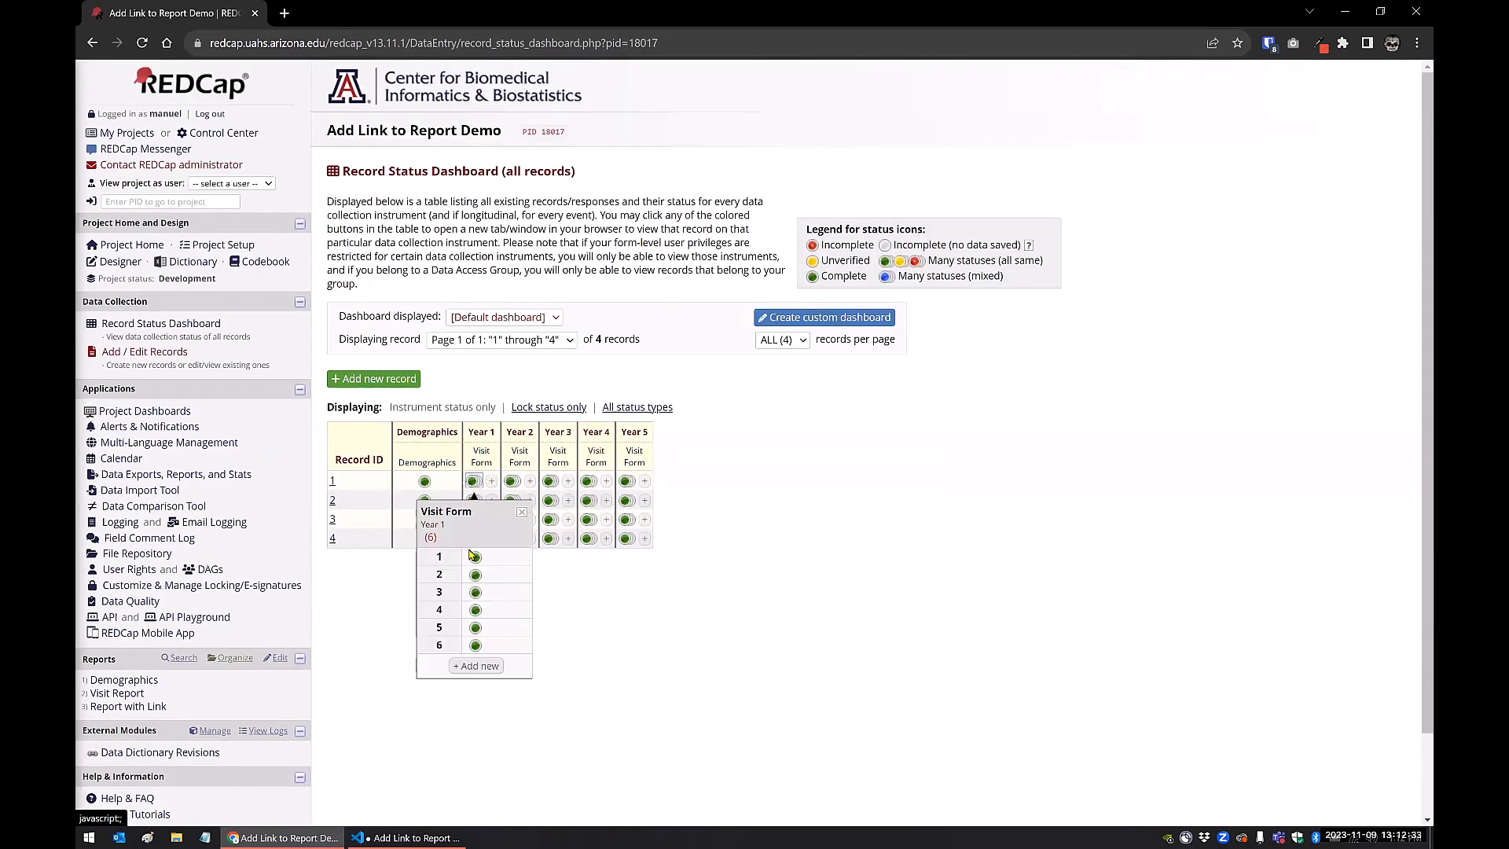
{"action": "left_click", "coordinate": [476, 558]}
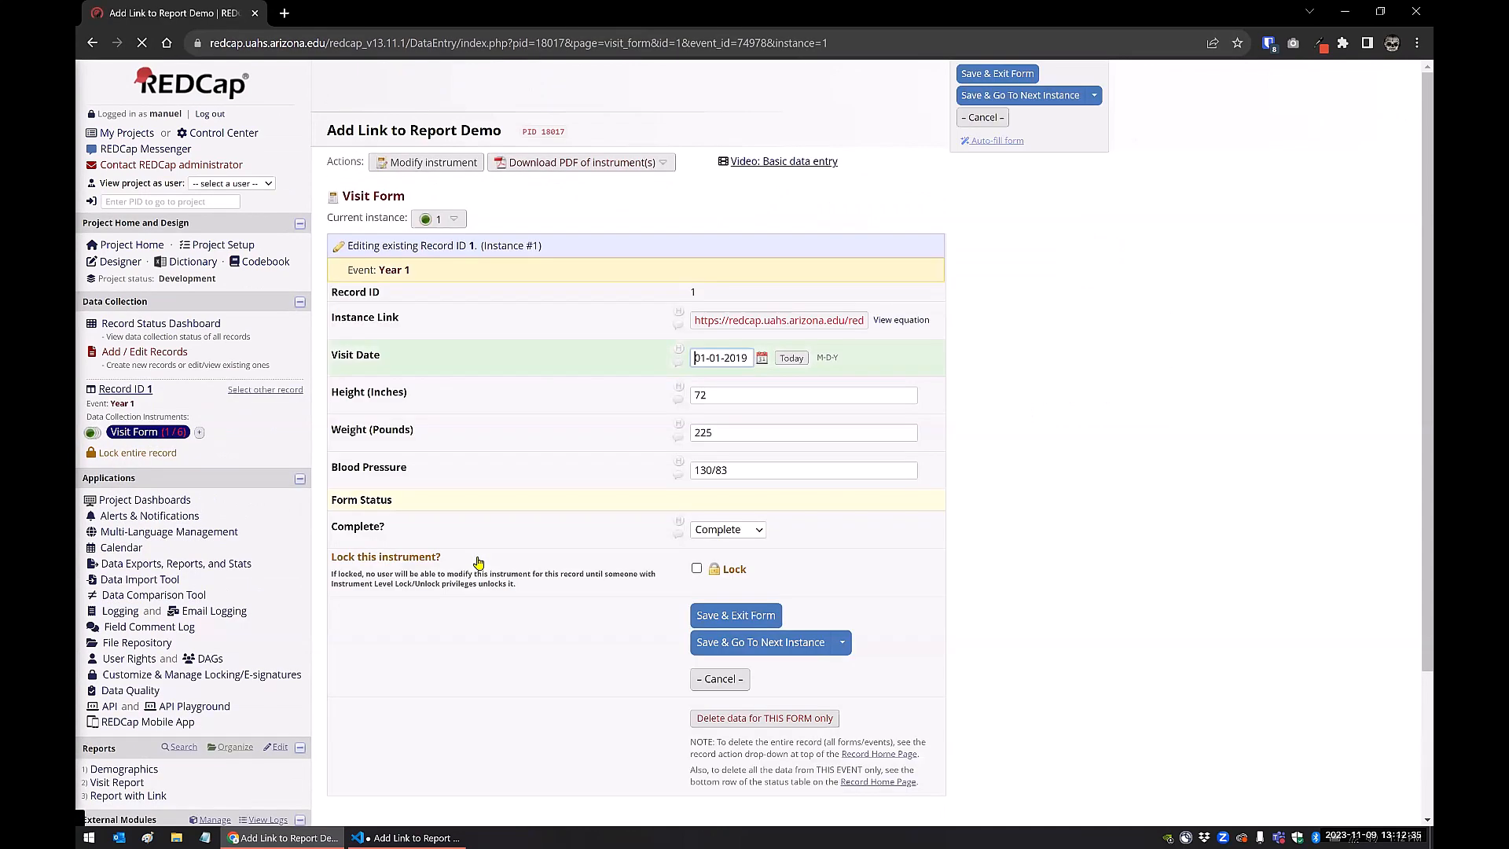
{"action": "left_click", "coordinate": [772, 320]}
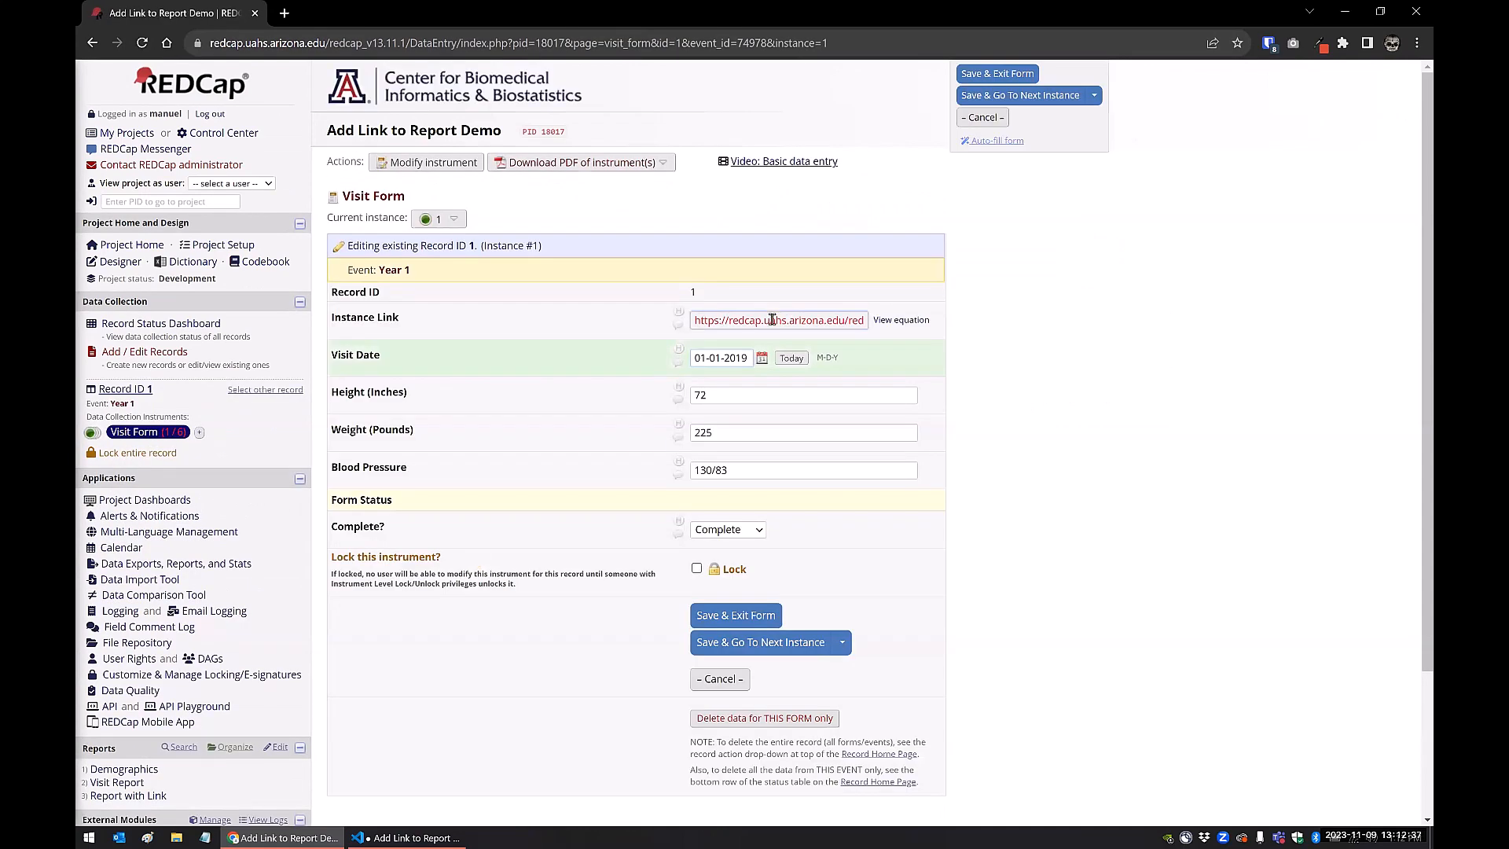
{"action": "left_click_drag", "start_coordinate": [694, 321], "coordinate": [890, 324]}
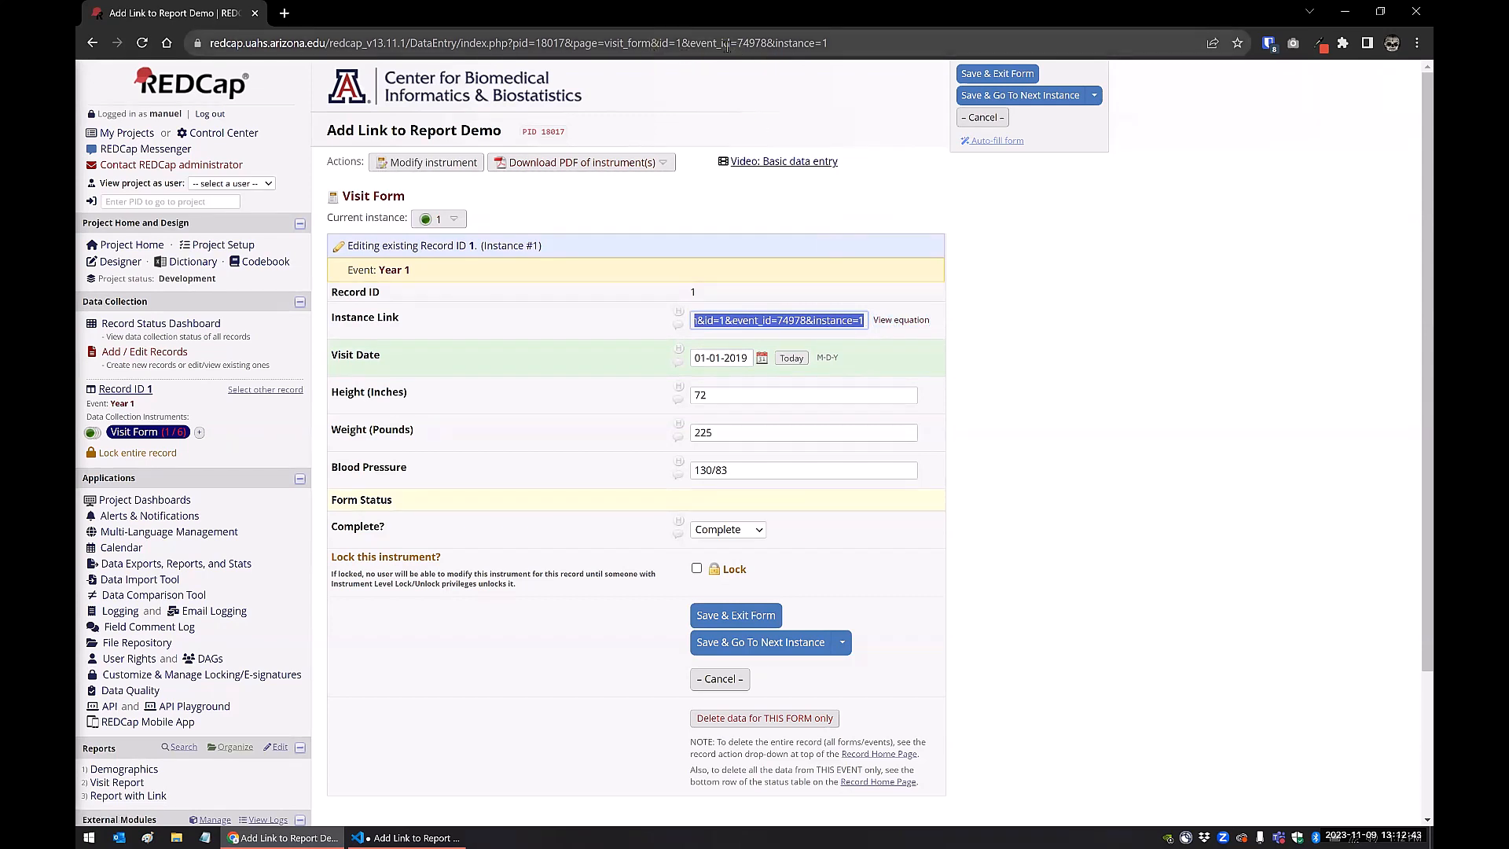
{"action": "left_click", "coordinate": [1045, 356]}
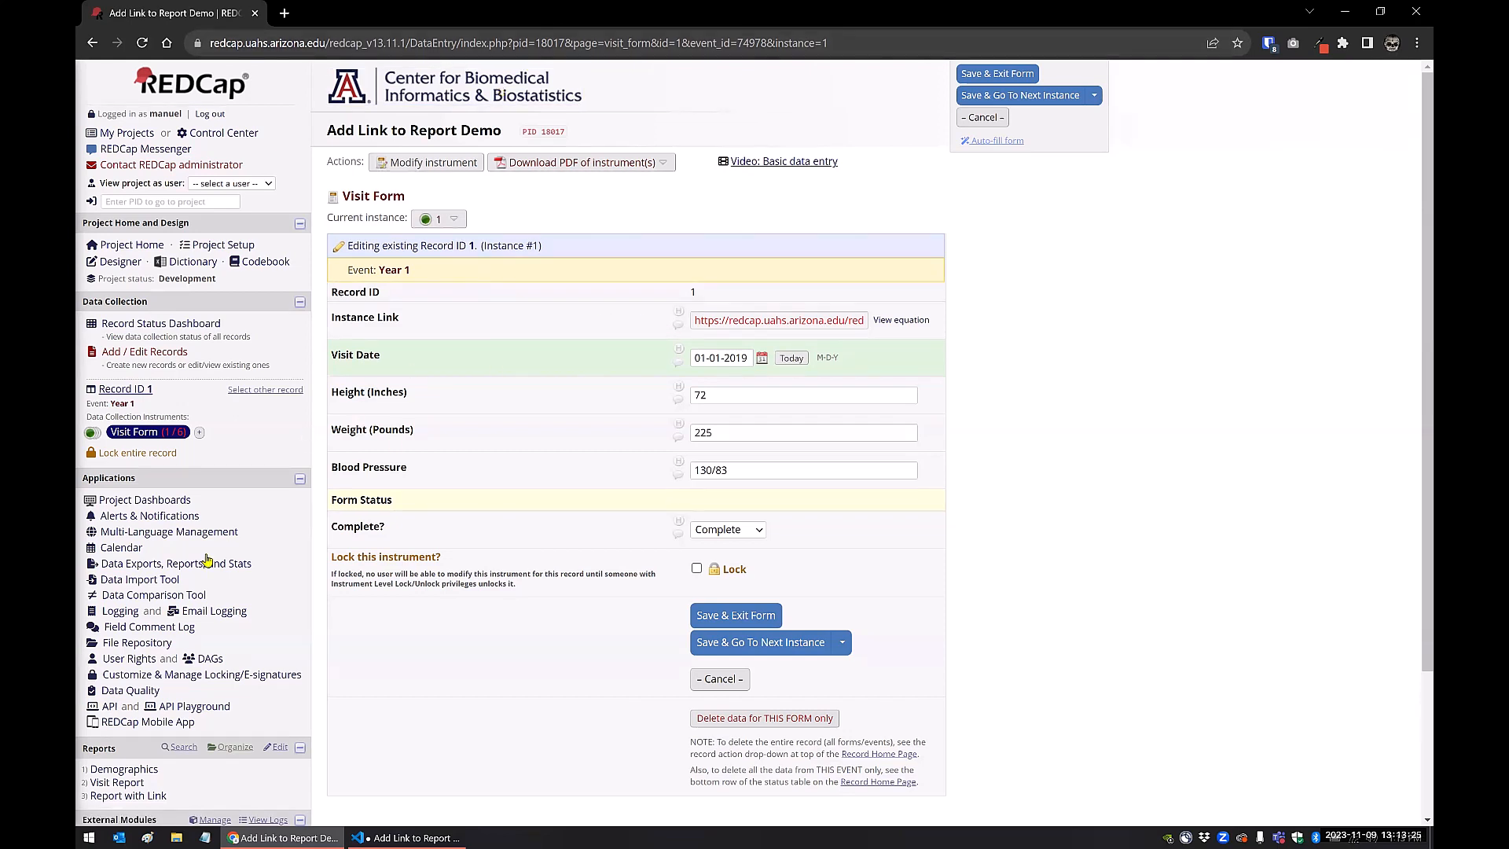
Execute Data Quality rule H, Incorrect values for calculated fields, on all records
{"action": "left_click", "coordinate": [122, 691]}
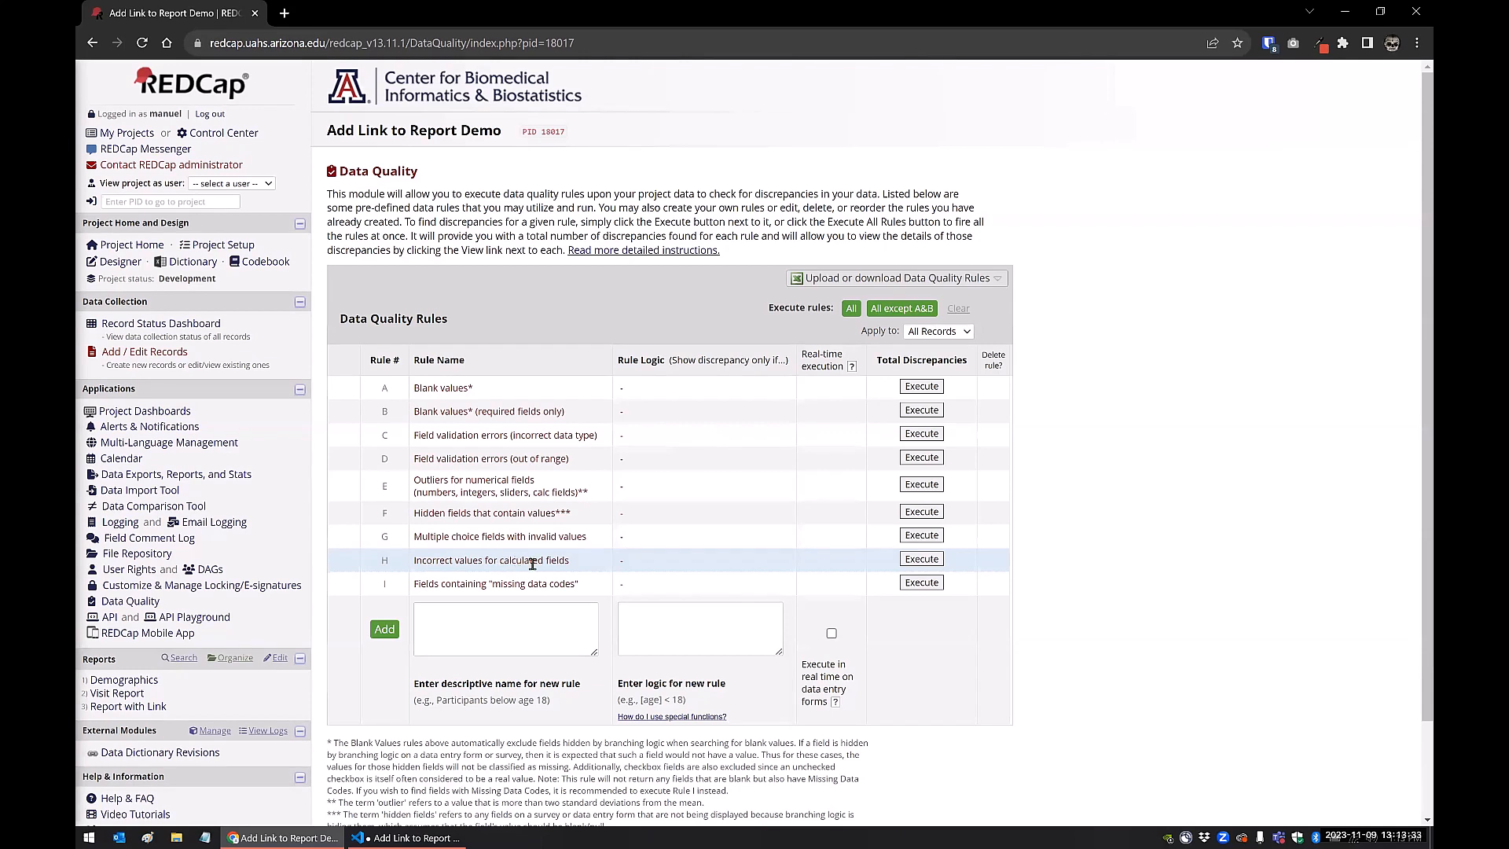
{"action": "left_click", "coordinate": [917, 559]}
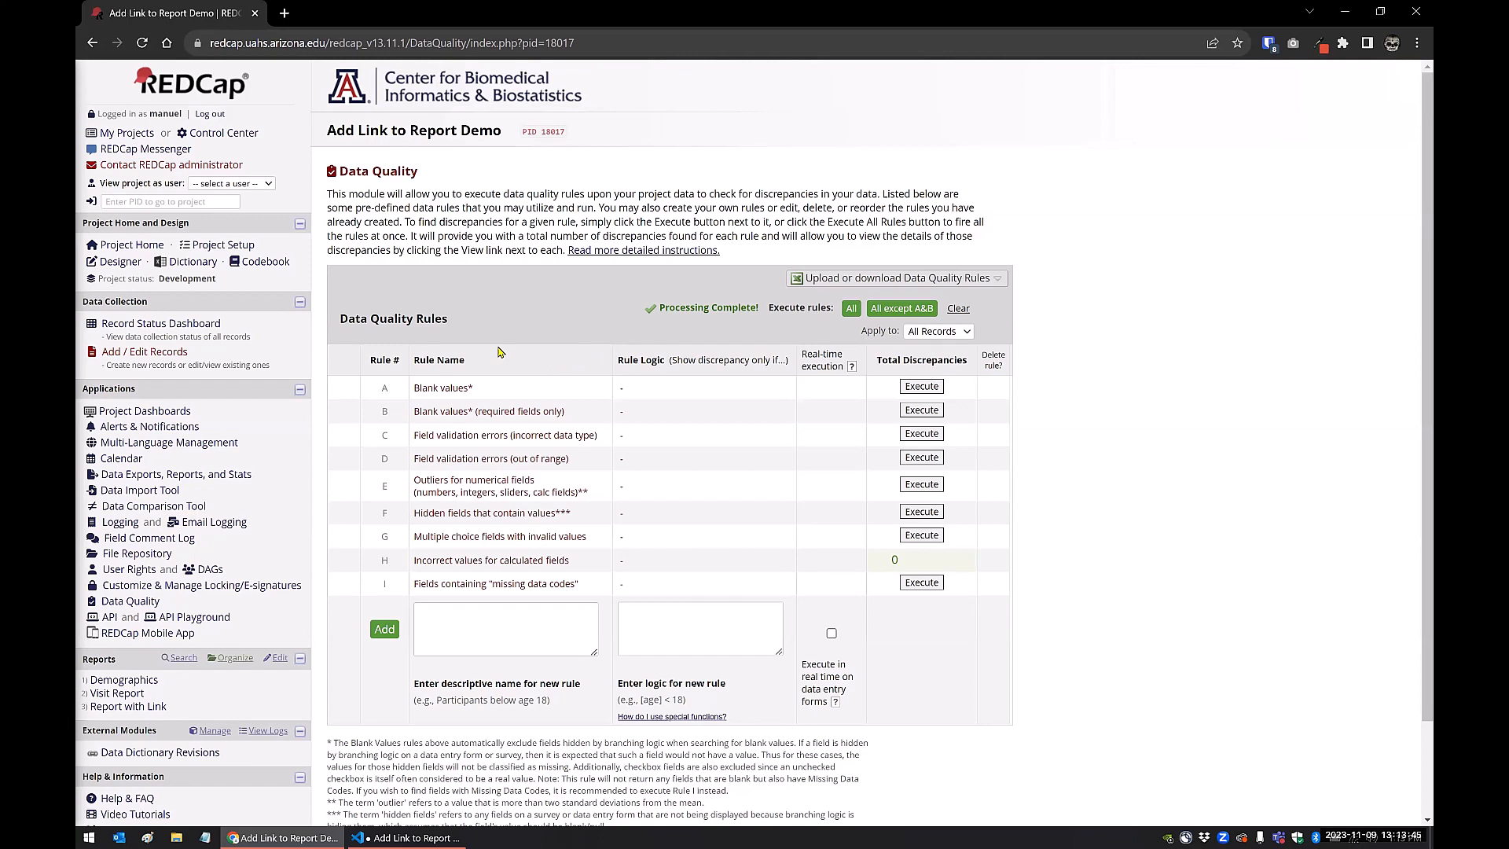
Edit Report with Link and add instance_url "Instance Link" as Field 7
{"action": "left_click", "coordinate": [145, 707]}
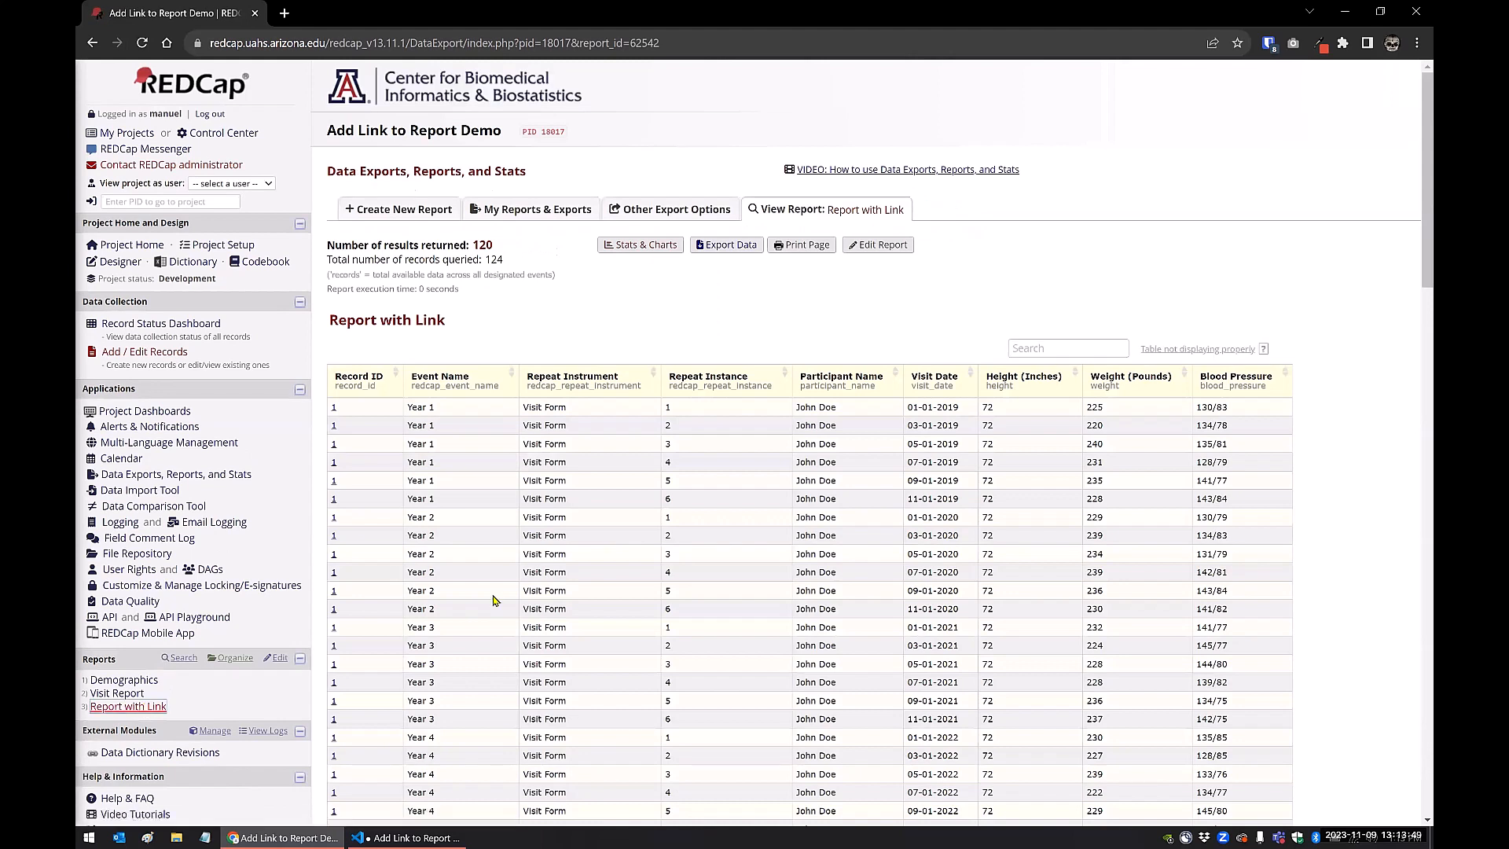
{"action": "left_click", "coordinate": [881, 245]}
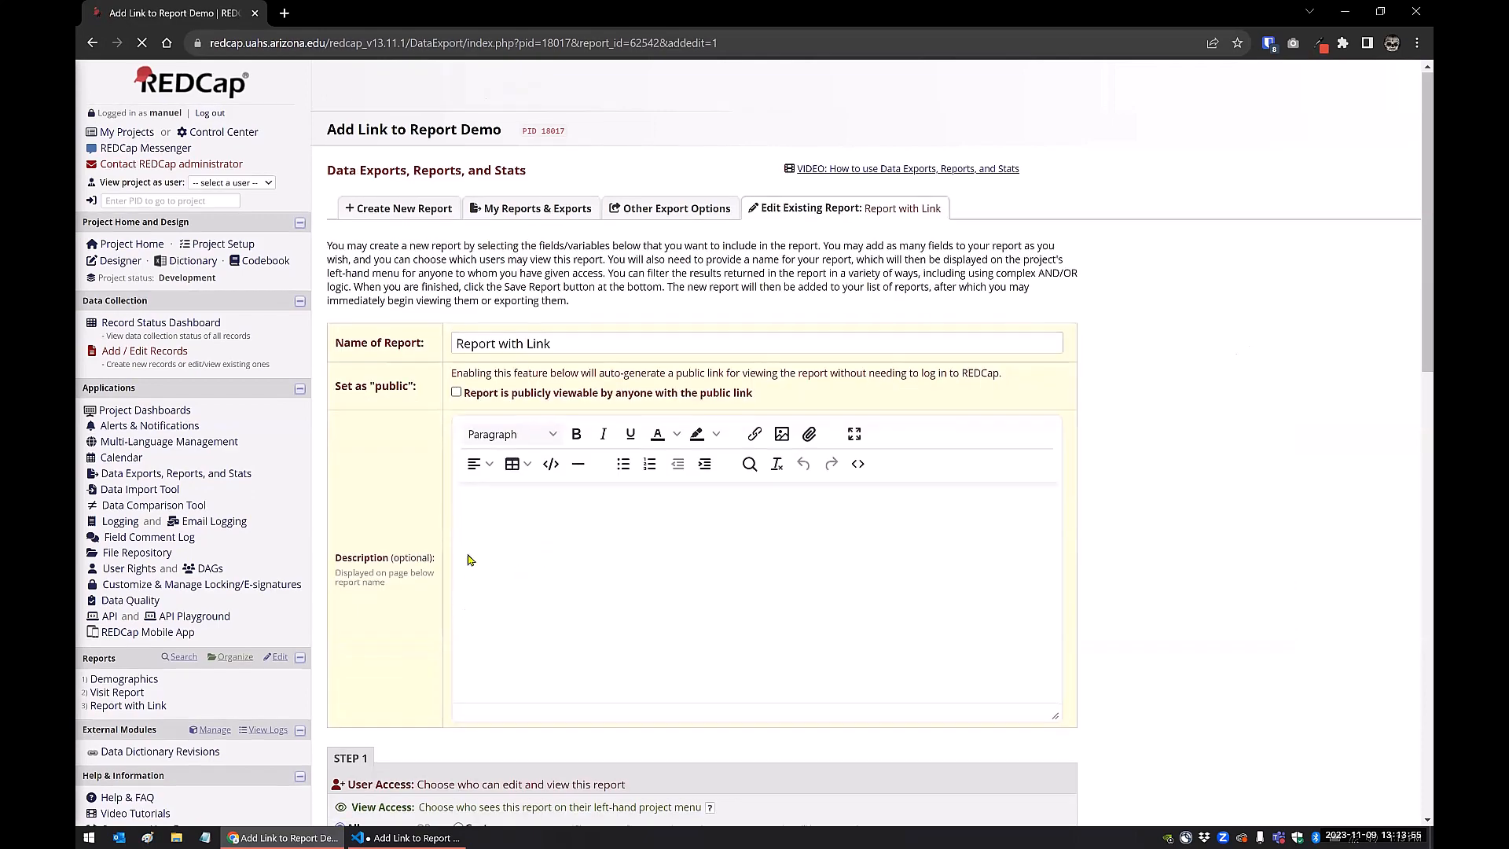
{"action": "scroll", "coordinate": [469, 559], "scroll_direction": "down", "scroll_amount": 5}
{"action": "left_click", "coordinate": [481, 716]}
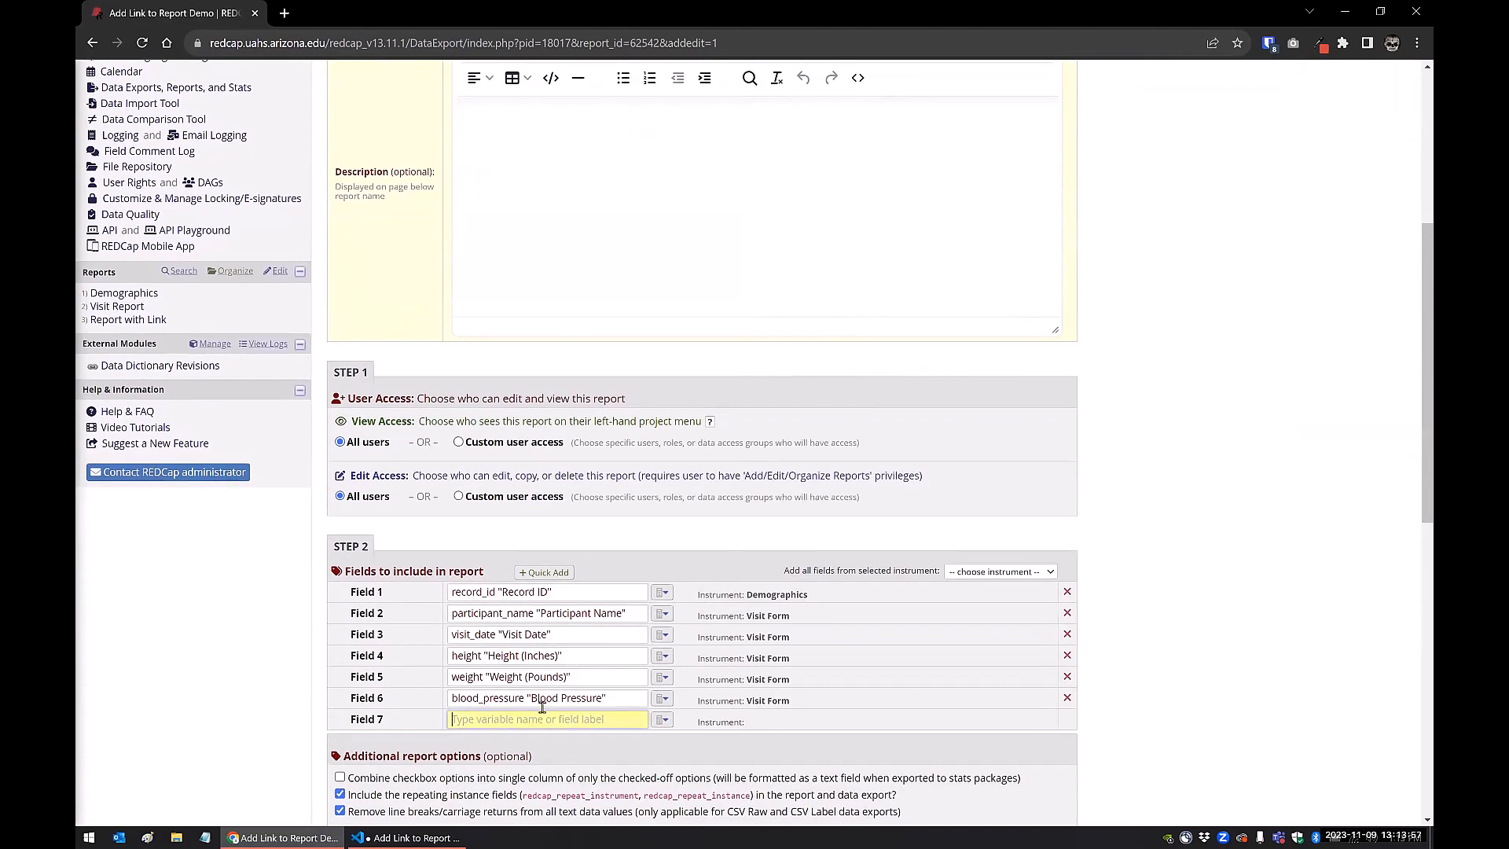
{"action": "type", "text": "url"}
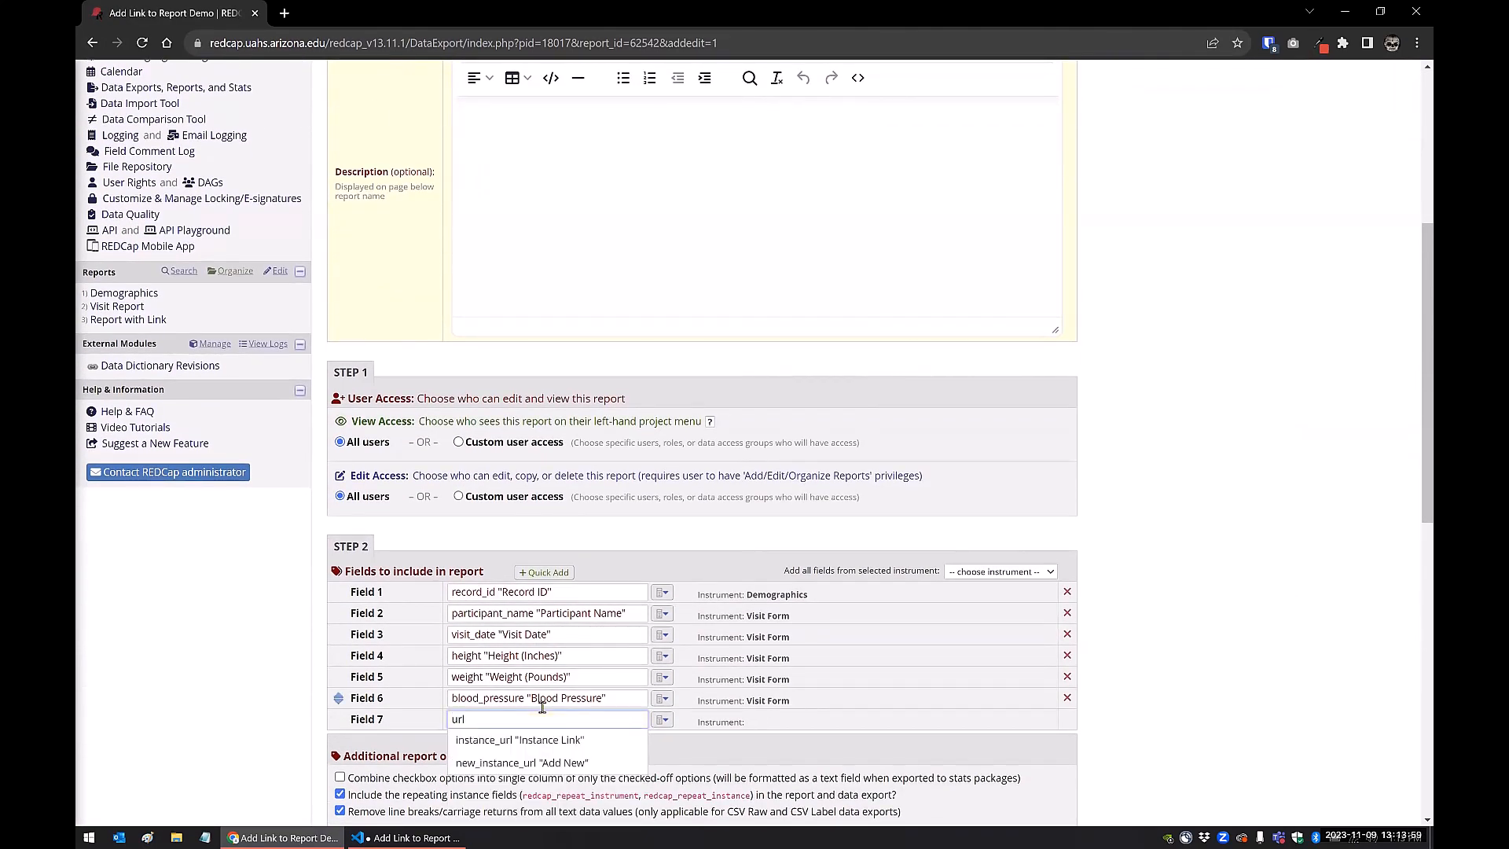
{"action": "left_click", "coordinate": [507, 743]}
Review the event filters of Report with Link, save the report and view it
{"action": "scroll", "coordinate": [1094, 662], "scroll_direction": "down", "scroll_amount": 2}
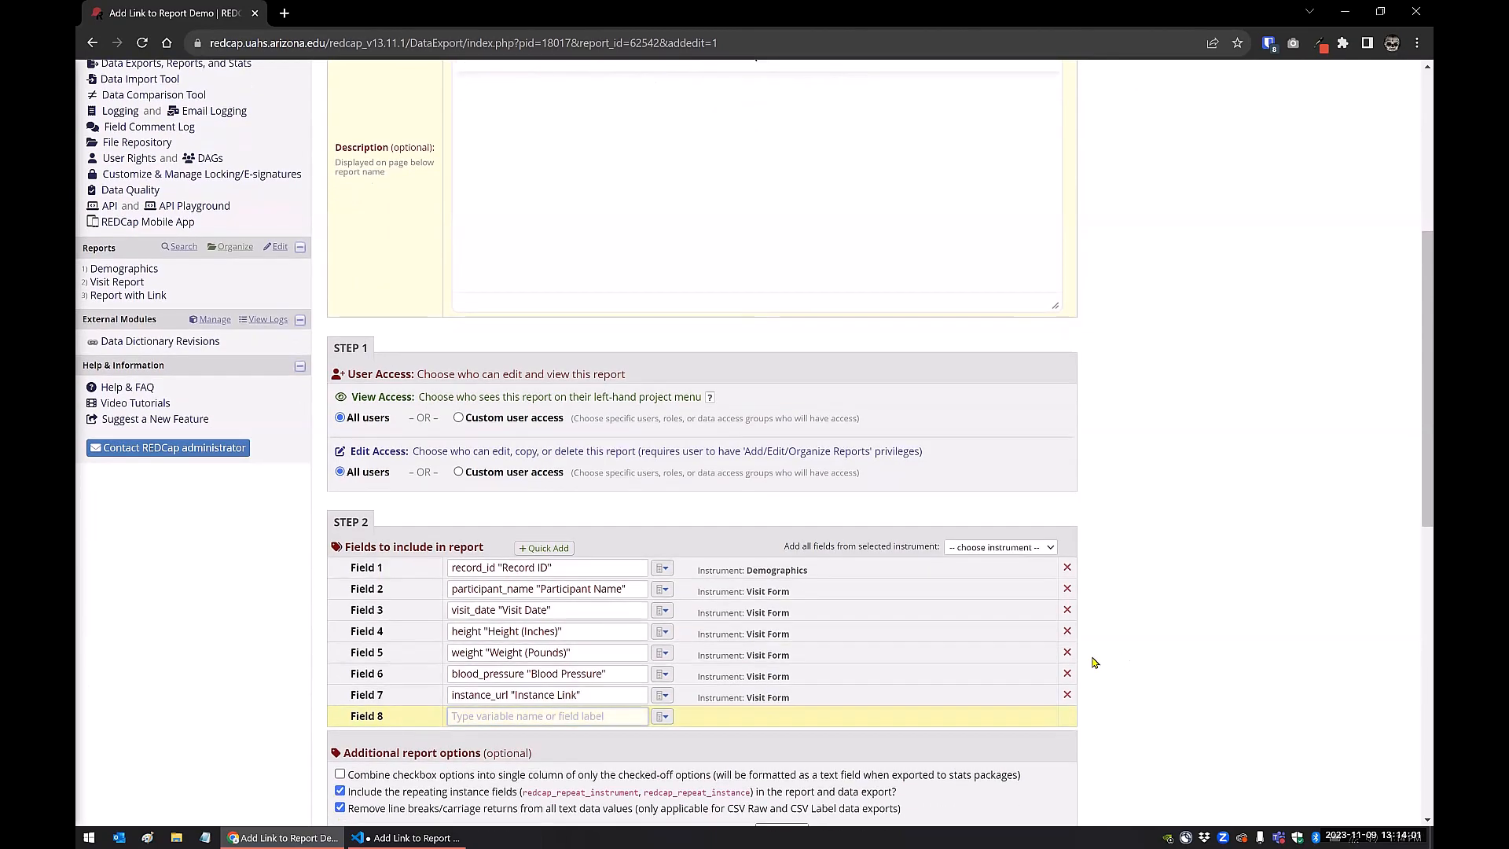
{"action": "scroll", "coordinate": [1095, 662], "scroll_direction": "down", "scroll_amount": 8}
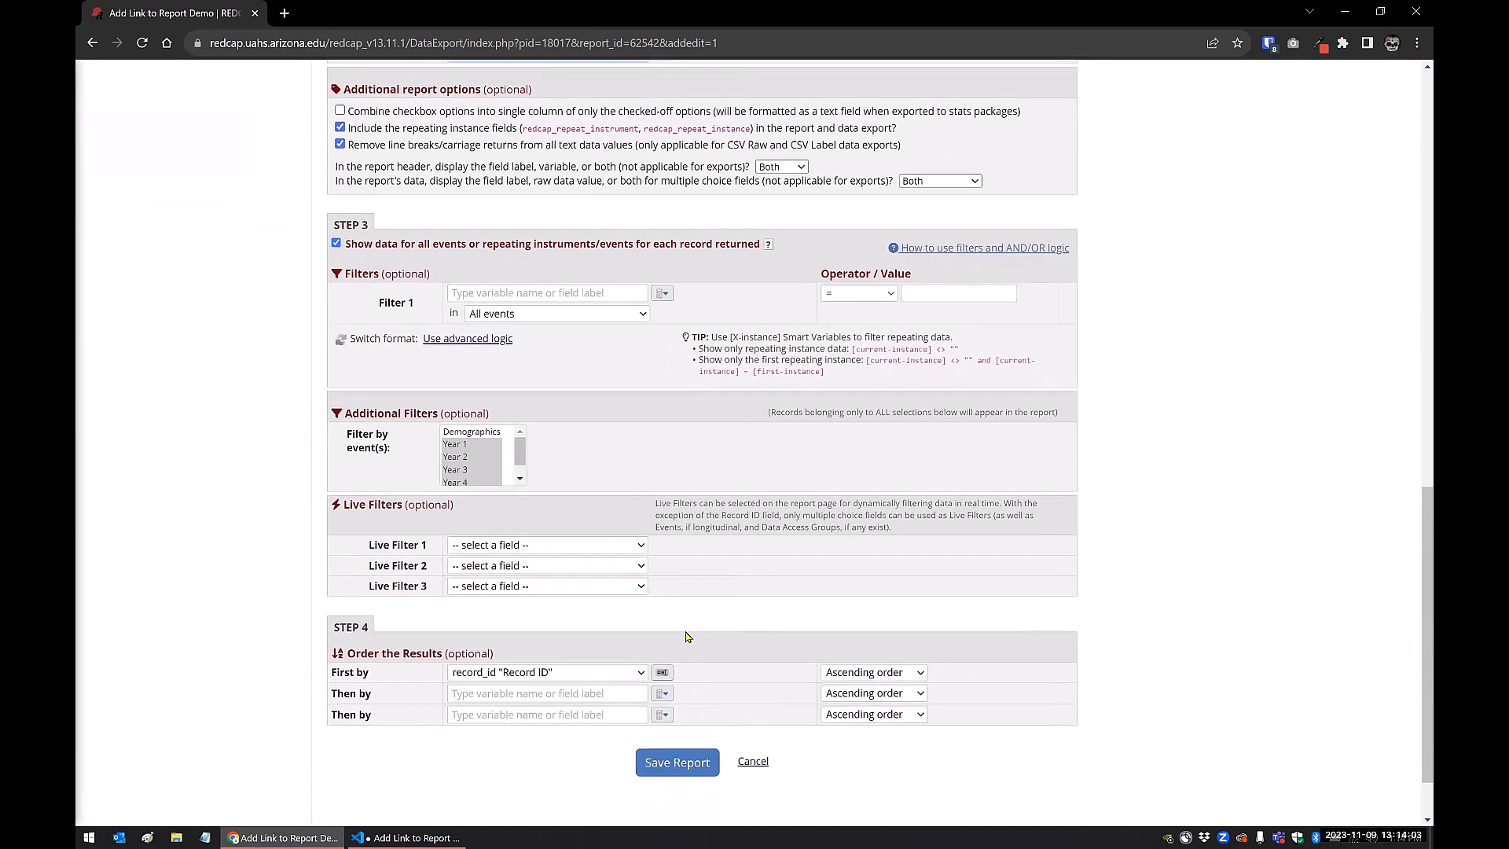
{"action": "scroll", "coordinate": [686, 637], "scroll_direction": "up", "scroll_amount": 5}
{"action": "scroll", "coordinate": [456, 681], "scroll_direction": "down", "scroll_amount": 2}
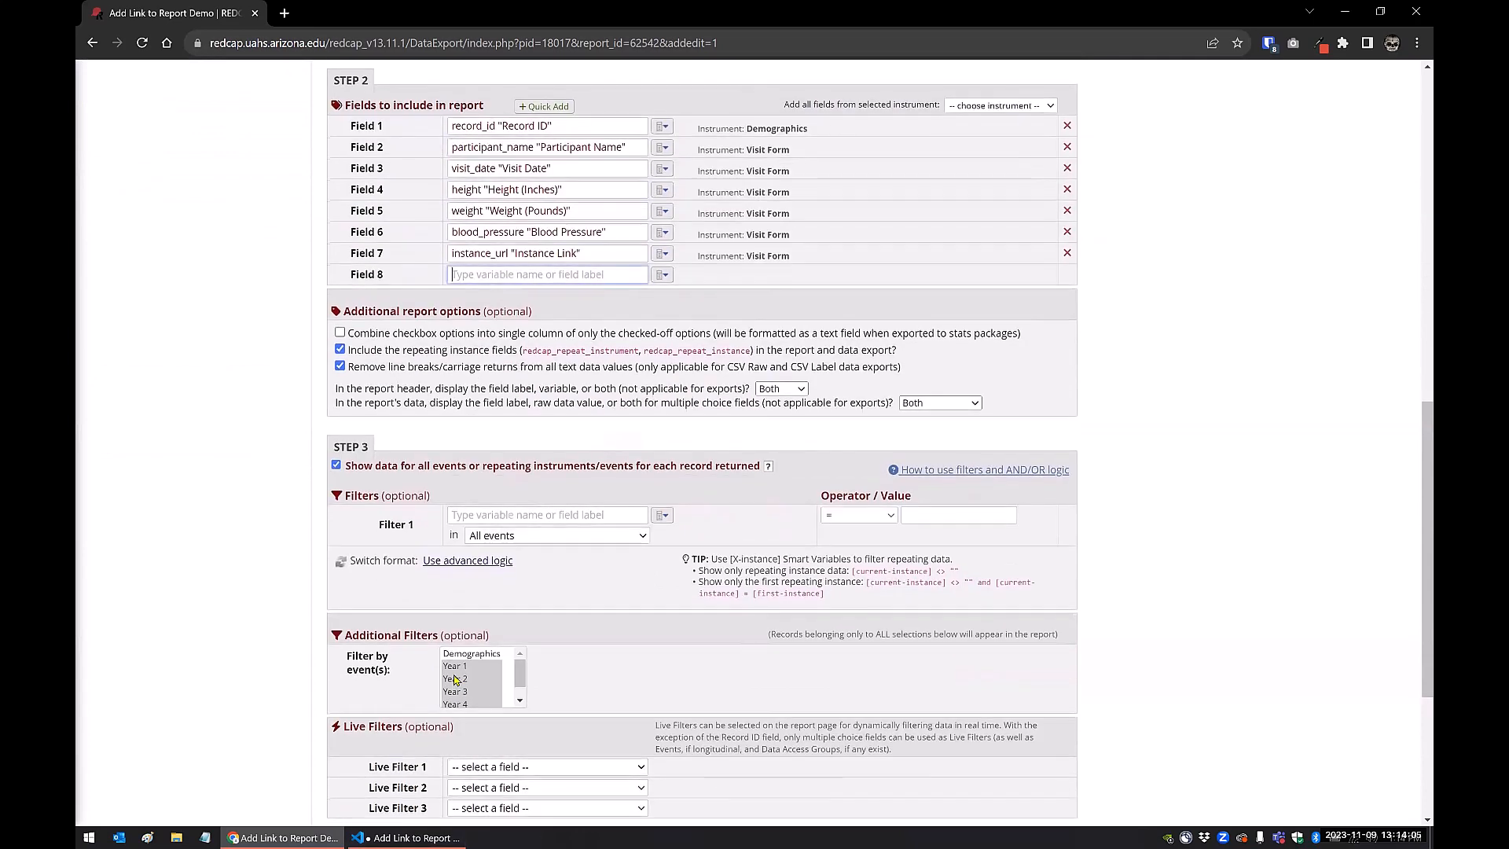
{"action": "scroll", "coordinate": [615, 691], "scroll_direction": "down", "scroll_amount": 2}
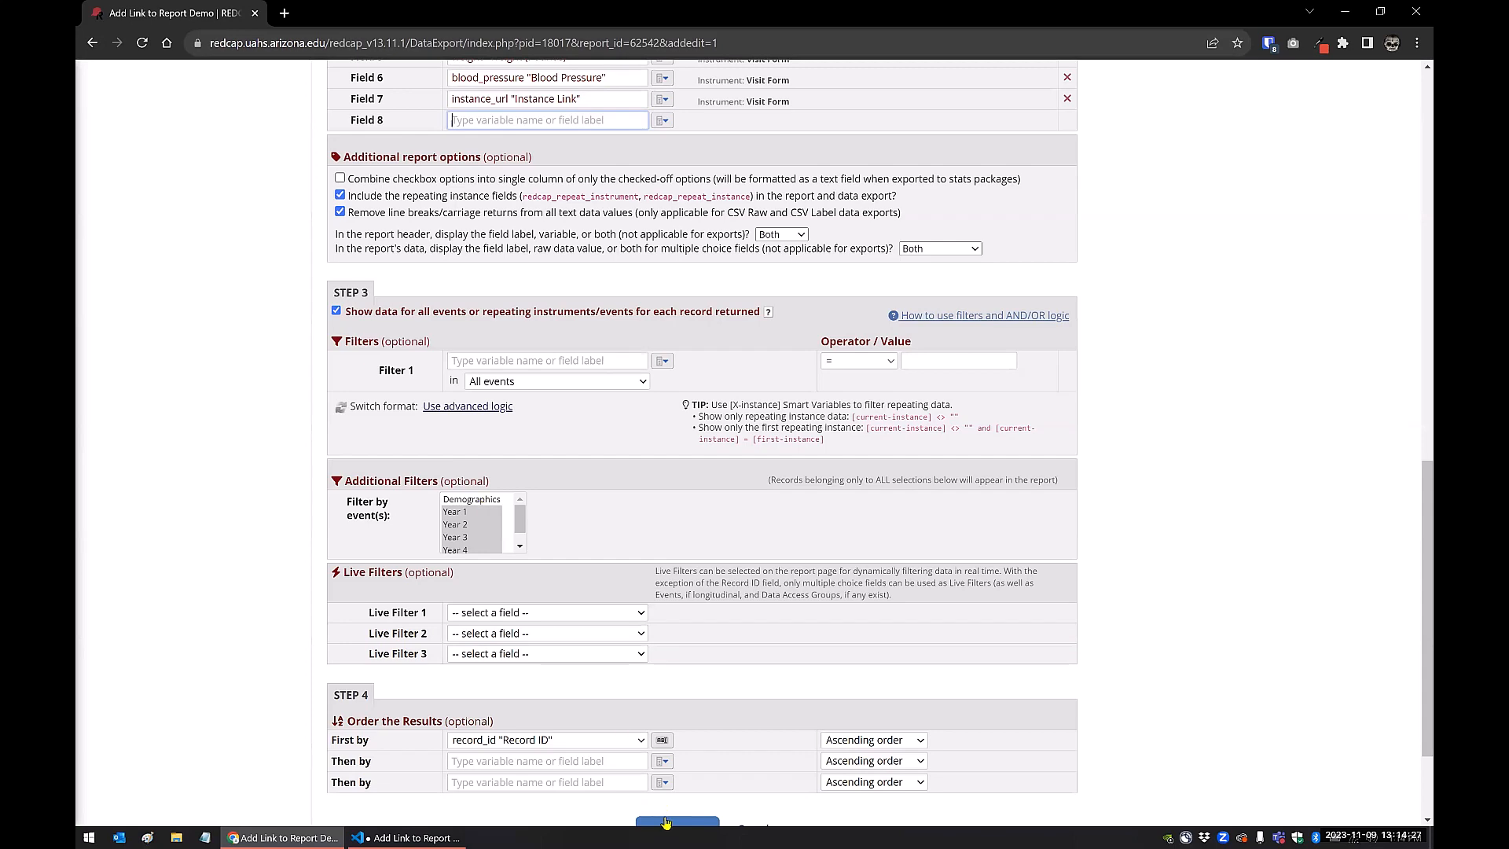
{"action": "scroll", "coordinate": [708, 755], "scroll_direction": "down", "scroll_amount": 1}
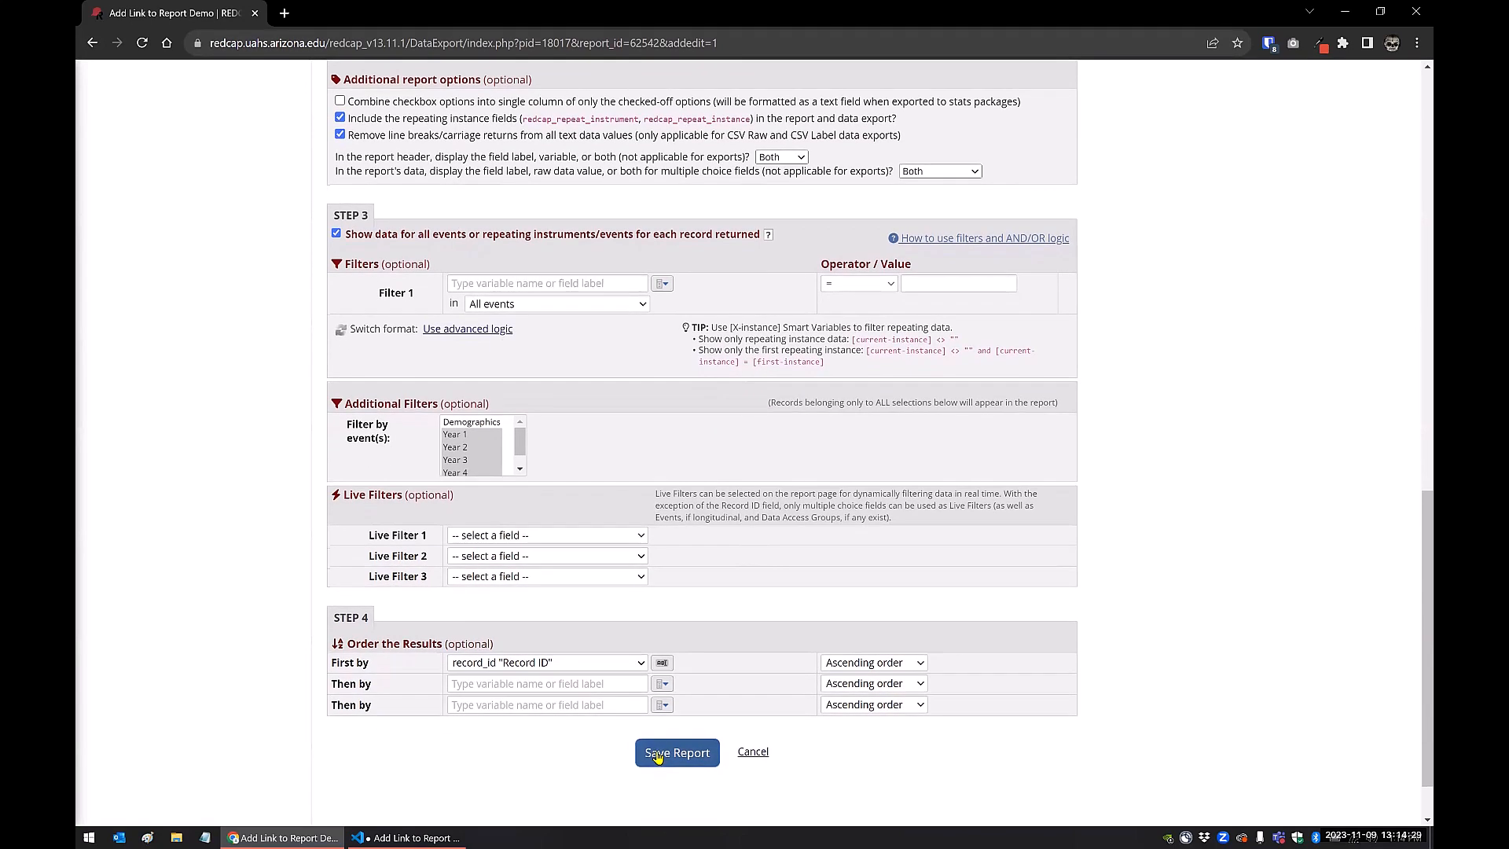
{"action": "left_click", "coordinate": [657, 754]}
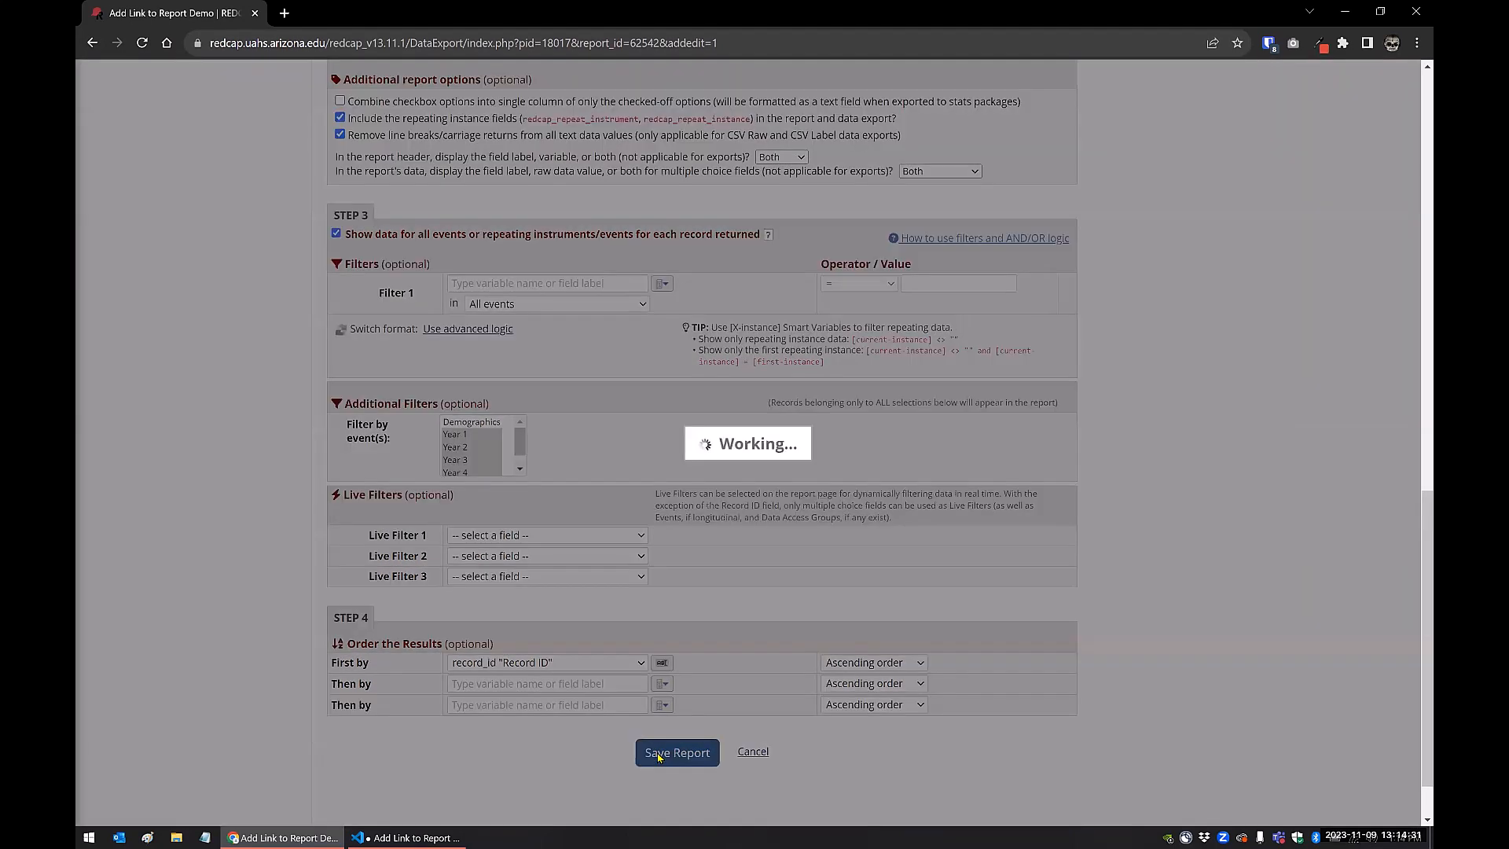
{"action": "left_click", "coordinate": [599, 487]}
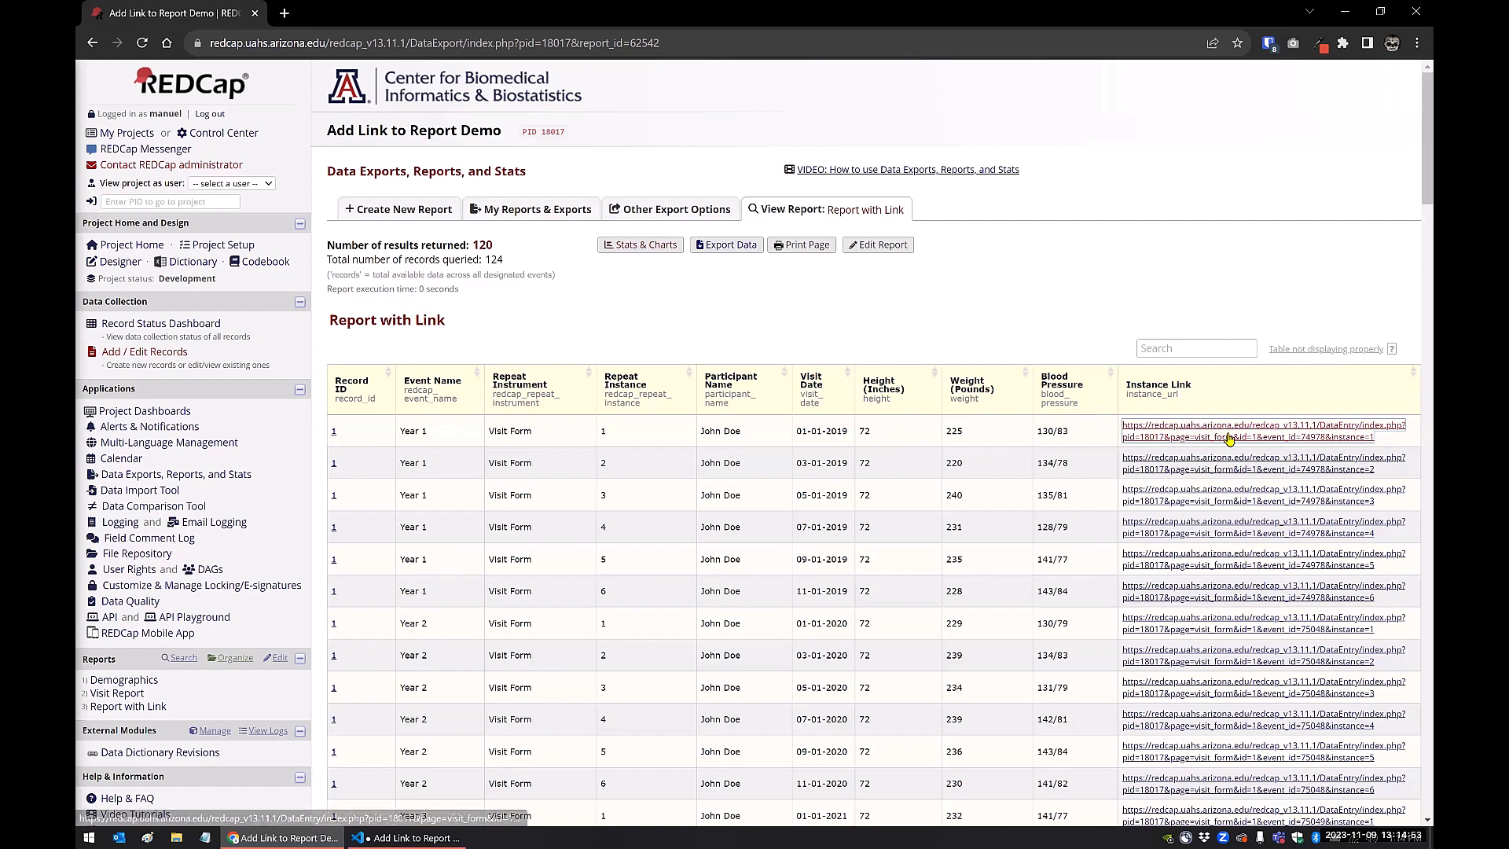
Test the report's Instance Links for record 1's first Year 1 and first Year 2 Visit Forms, closing a form tab after checking
{"action": "left_click", "coordinate": [1149, 437]}
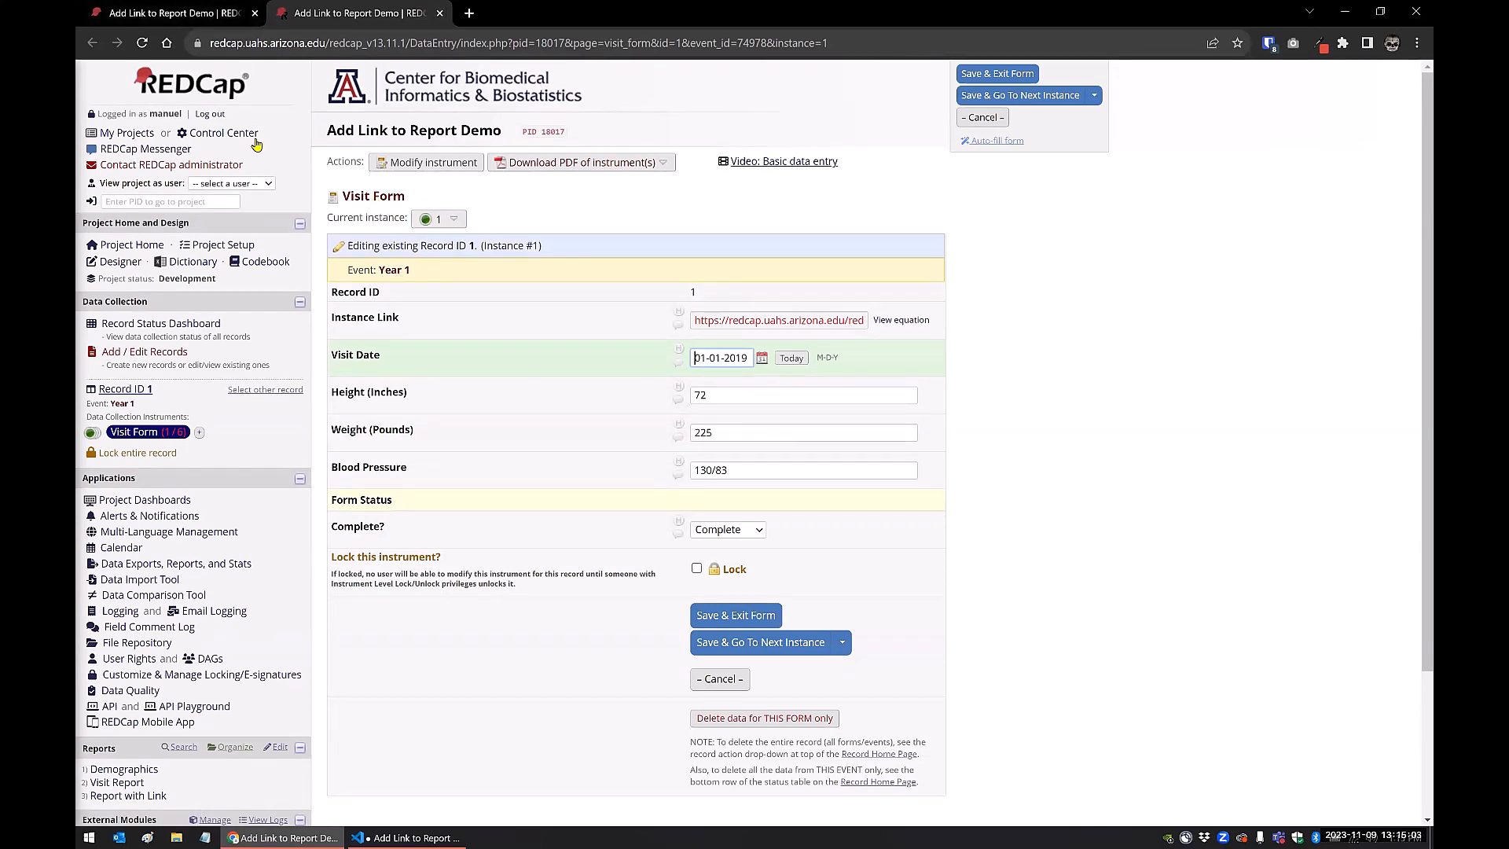
{"action": "left_click", "coordinate": [173, 12]}
{"action": "scroll", "coordinate": [445, 534], "scroll_direction": "down", "scroll_amount": 1}
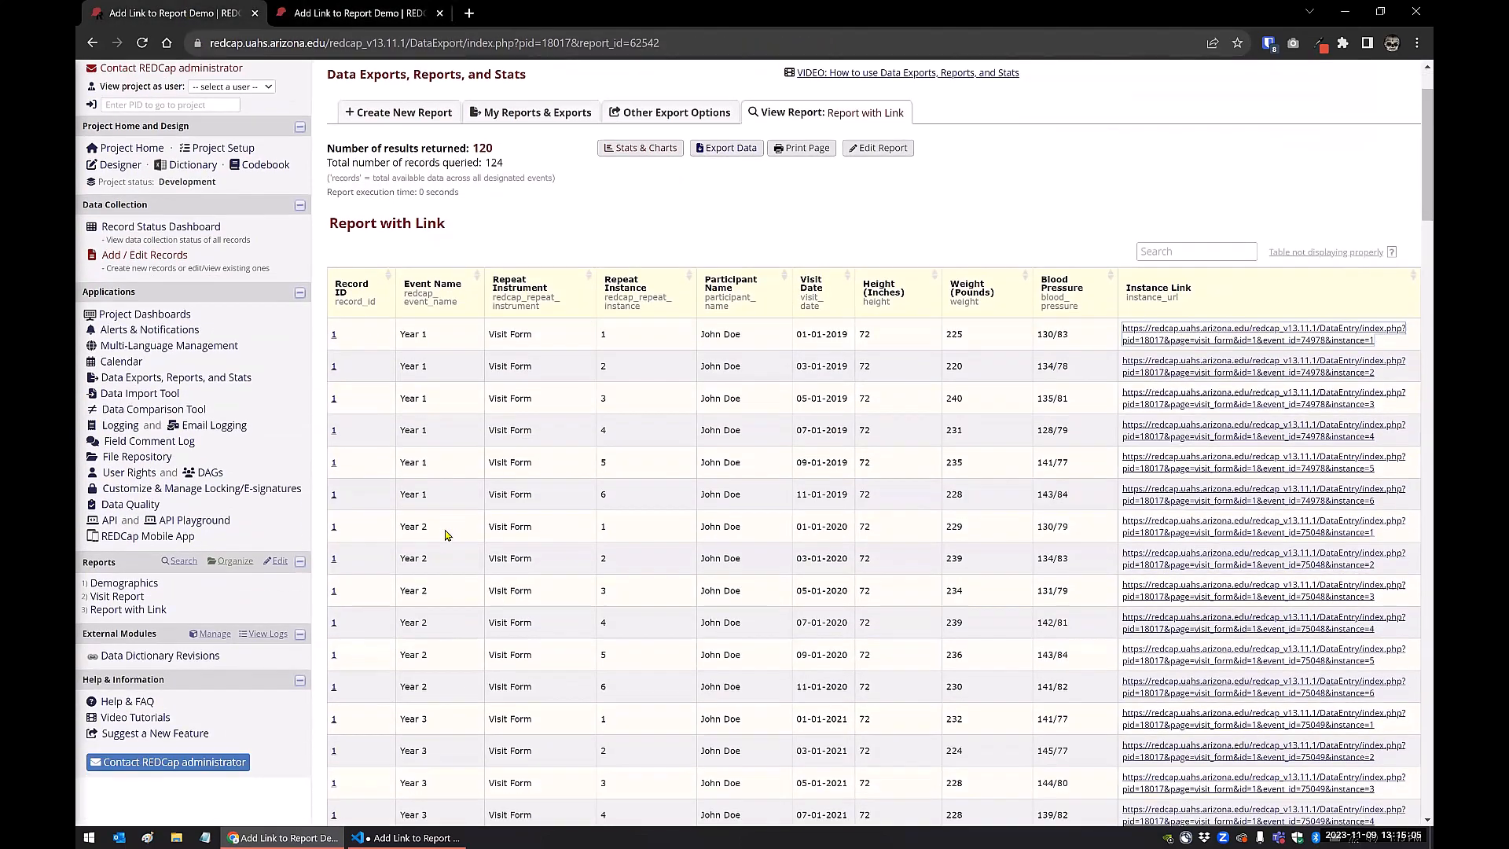
{"action": "scroll", "coordinate": [444, 534], "scroll_direction": "down", "scroll_amount": 1}
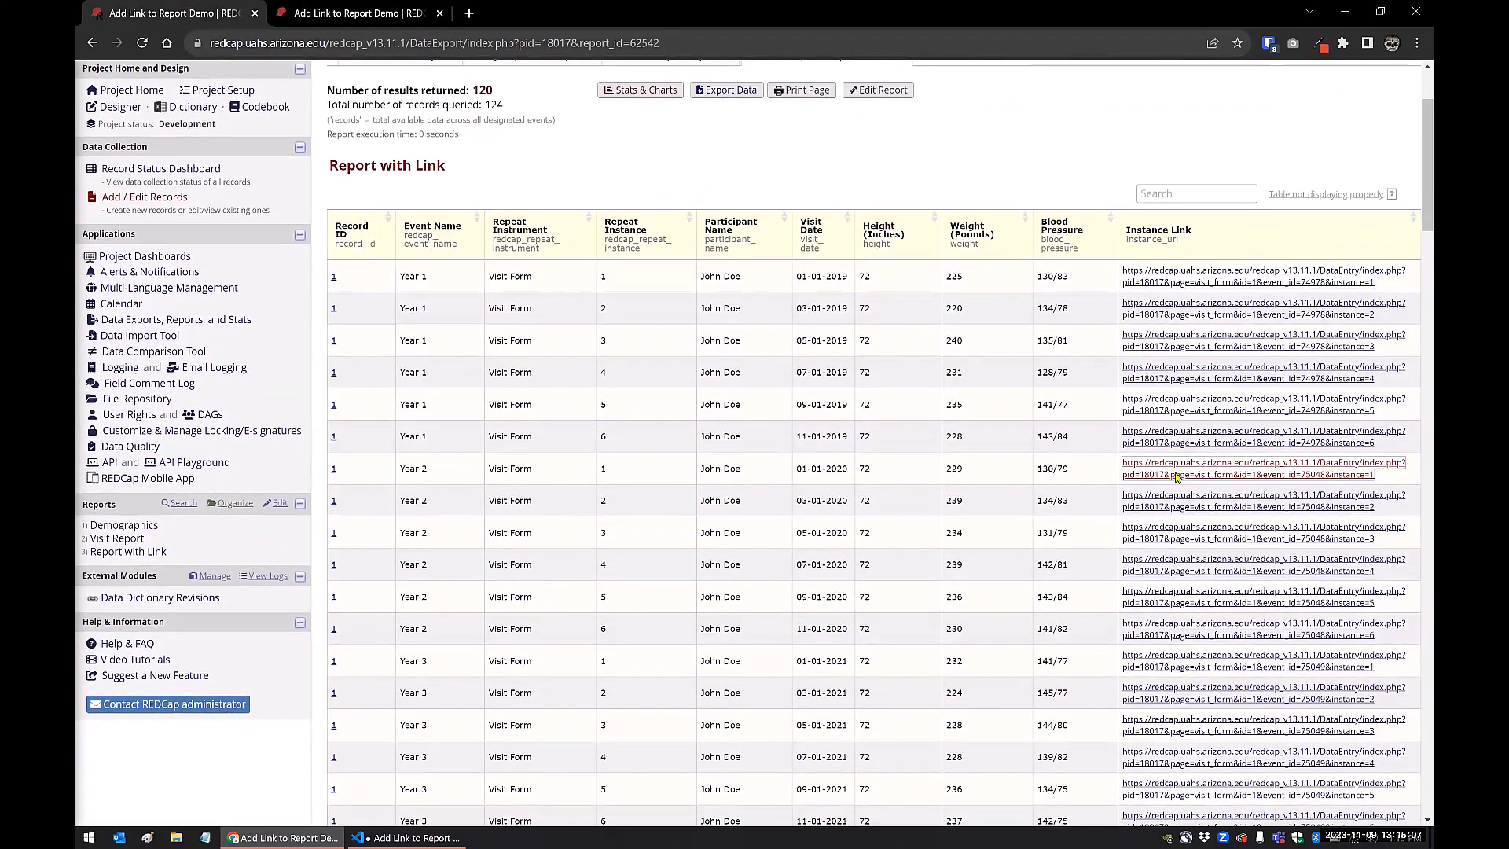
{"action": "left_click", "coordinate": [1177, 476]}
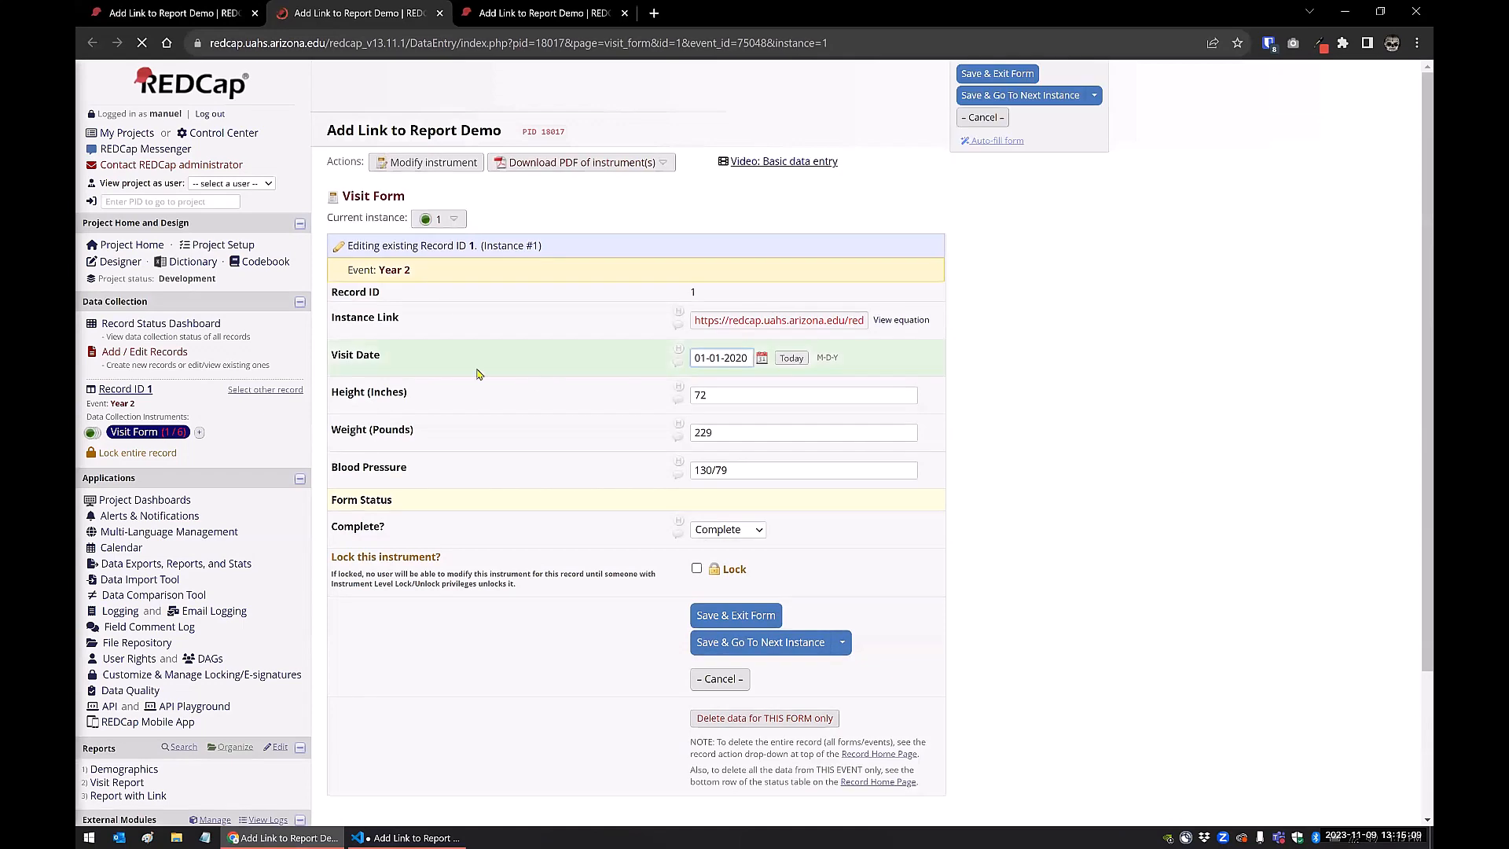
{"action": "left_click", "coordinate": [440, 13]}
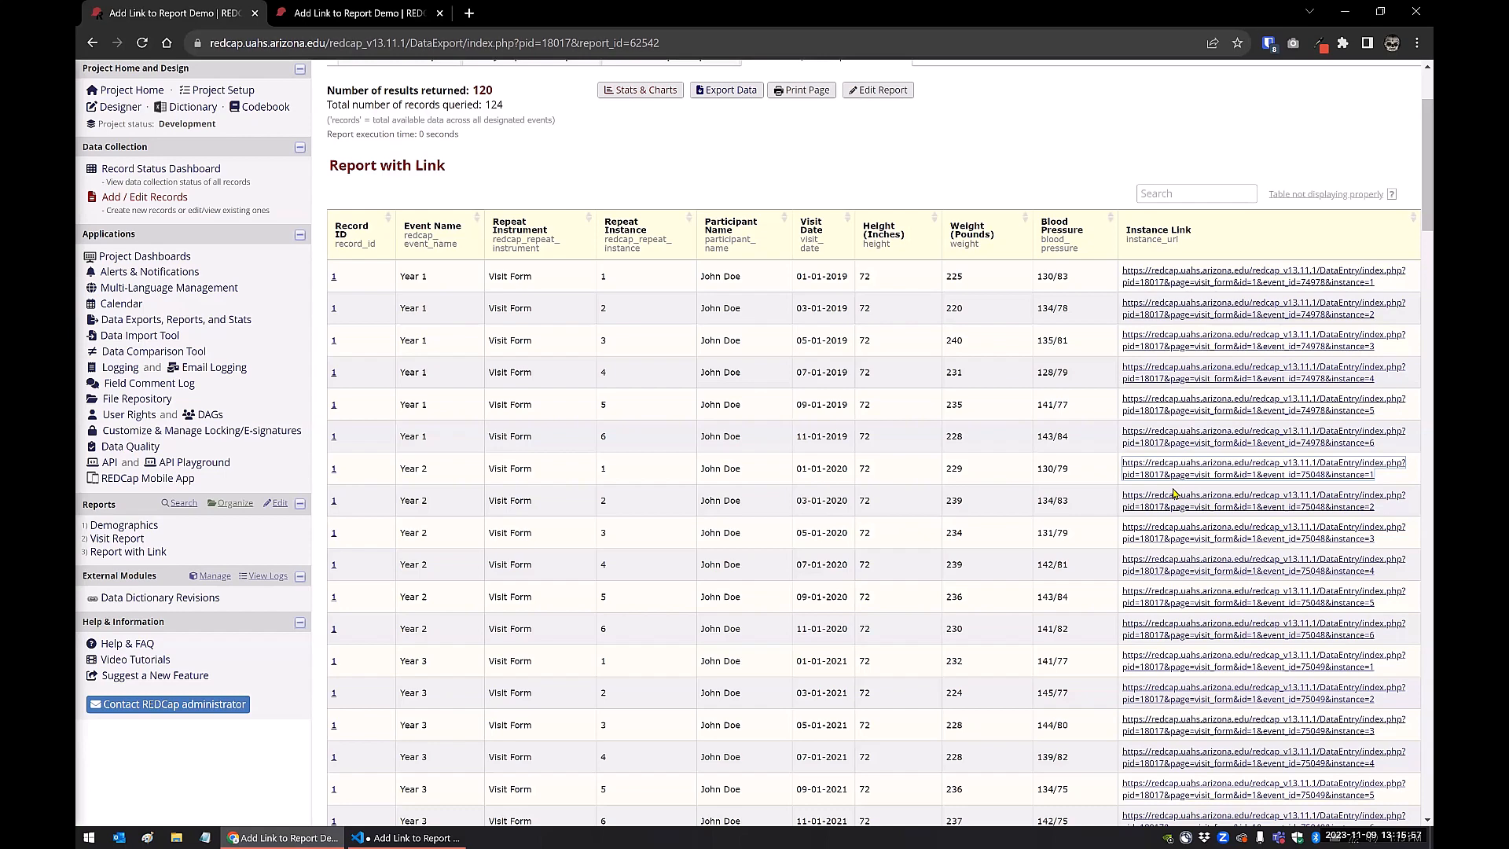
Inspect the HTML anchor element of the first row's Instance Link in the browser's developer tools
{"action": "right_click", "coordinate": [1140, 277]}
{"action": "left_click", "coordinate": [1170, 529]}
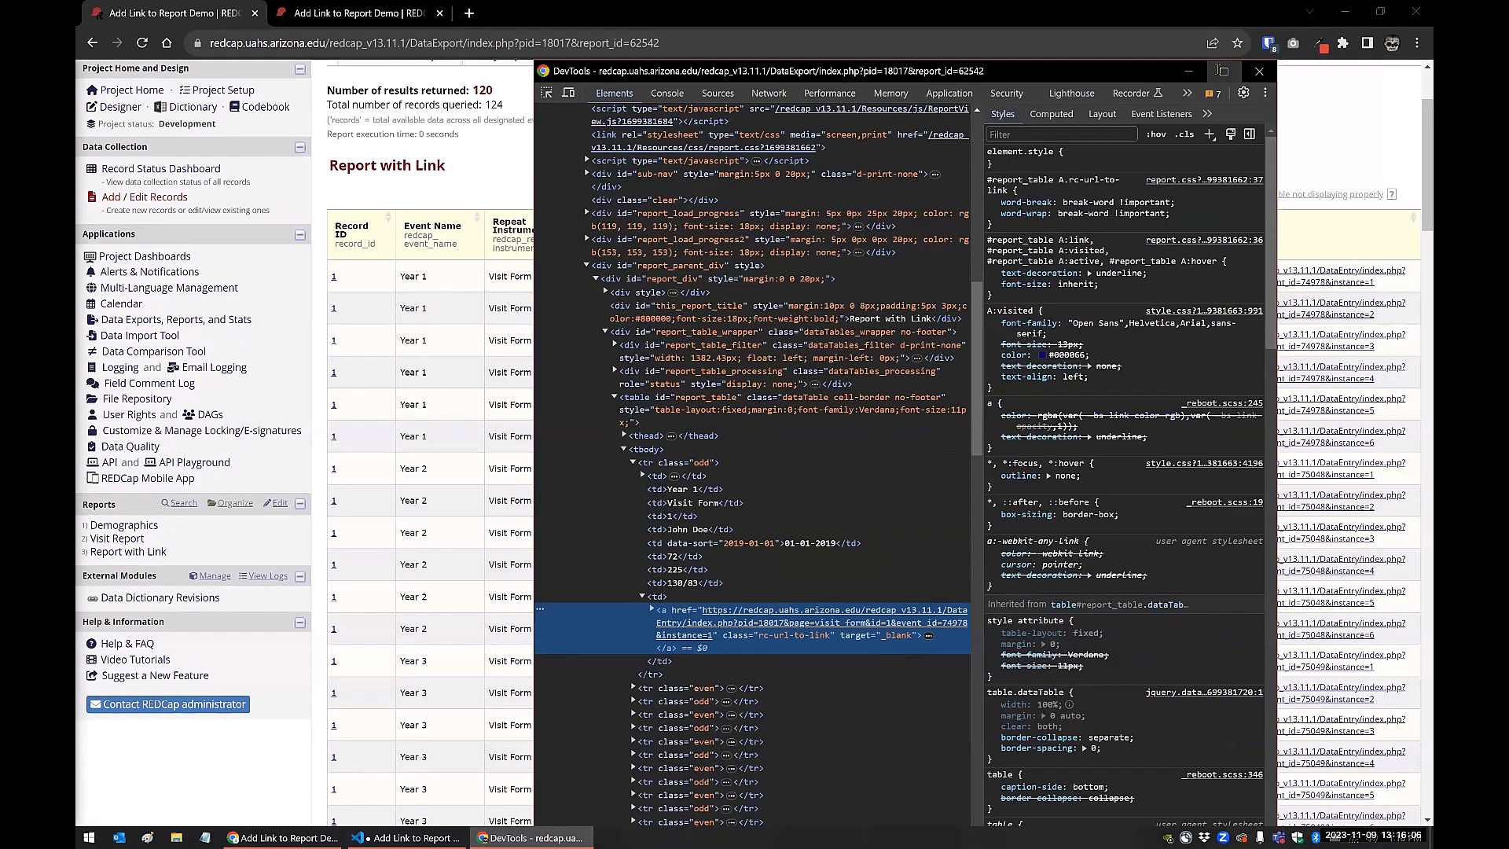
{"action": "left_click", "coordinate": [1222, 71]}
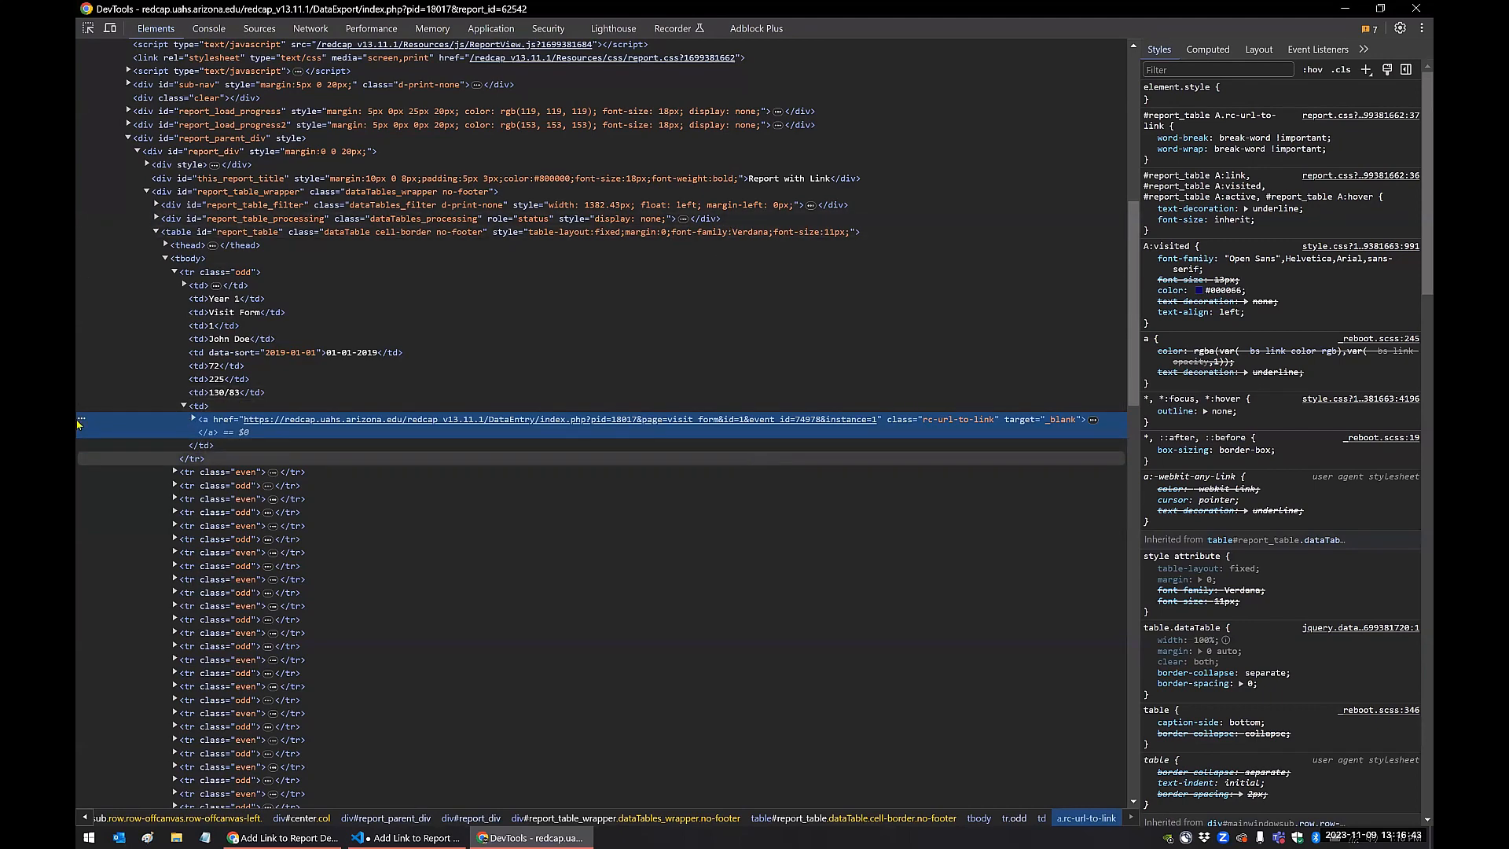
Expand the first Instance Link's anchor element, and select the a.rc-url-to-link LINK text block in the JQuery script in VS Code
{"action": "left_click", "coordinate": [1093, 421]}
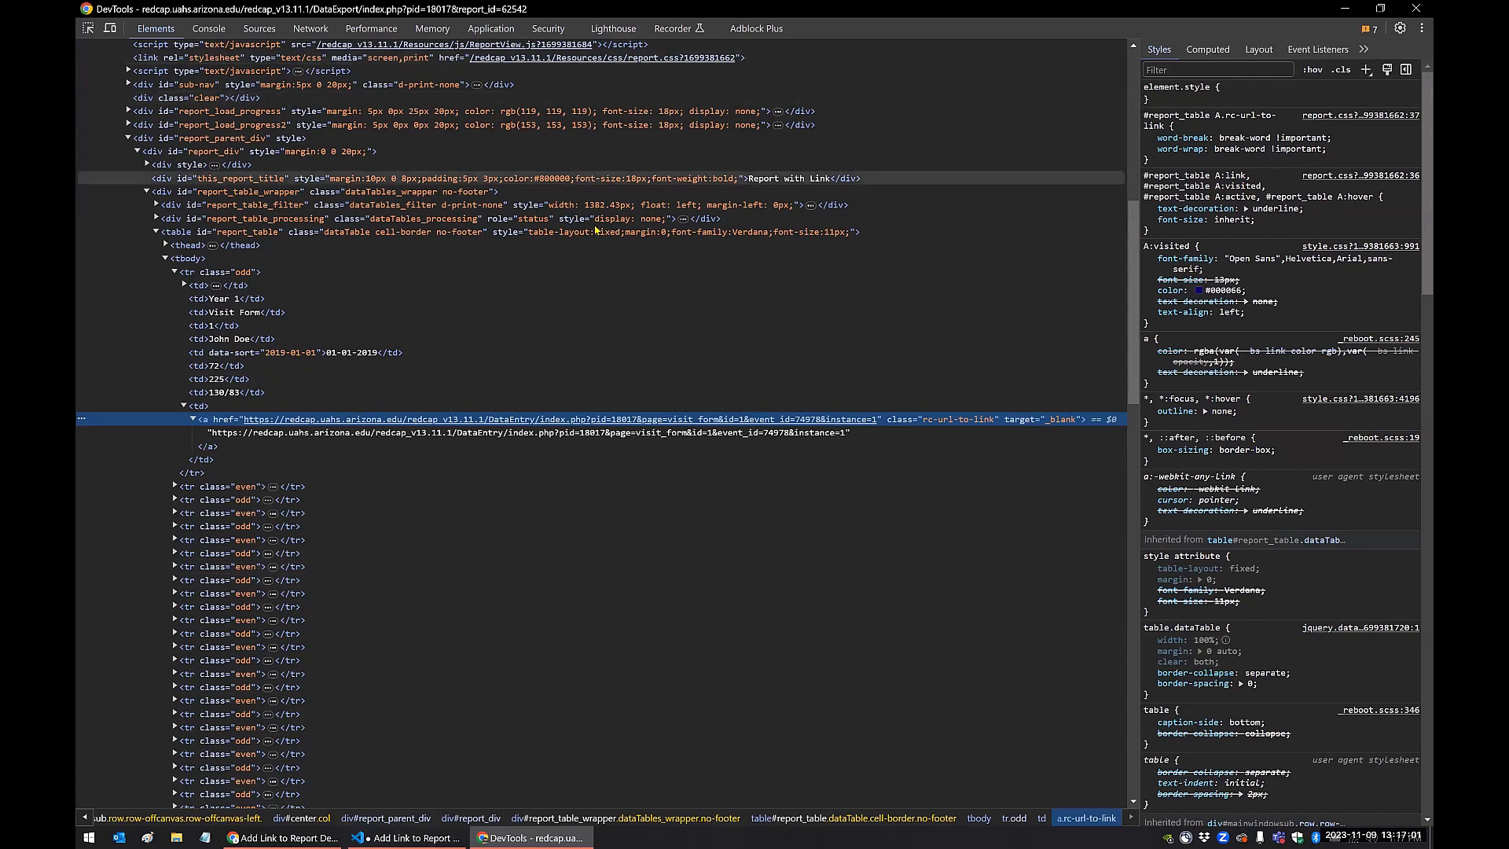
{"action": "left_click", "coordinate": [368, 836]}
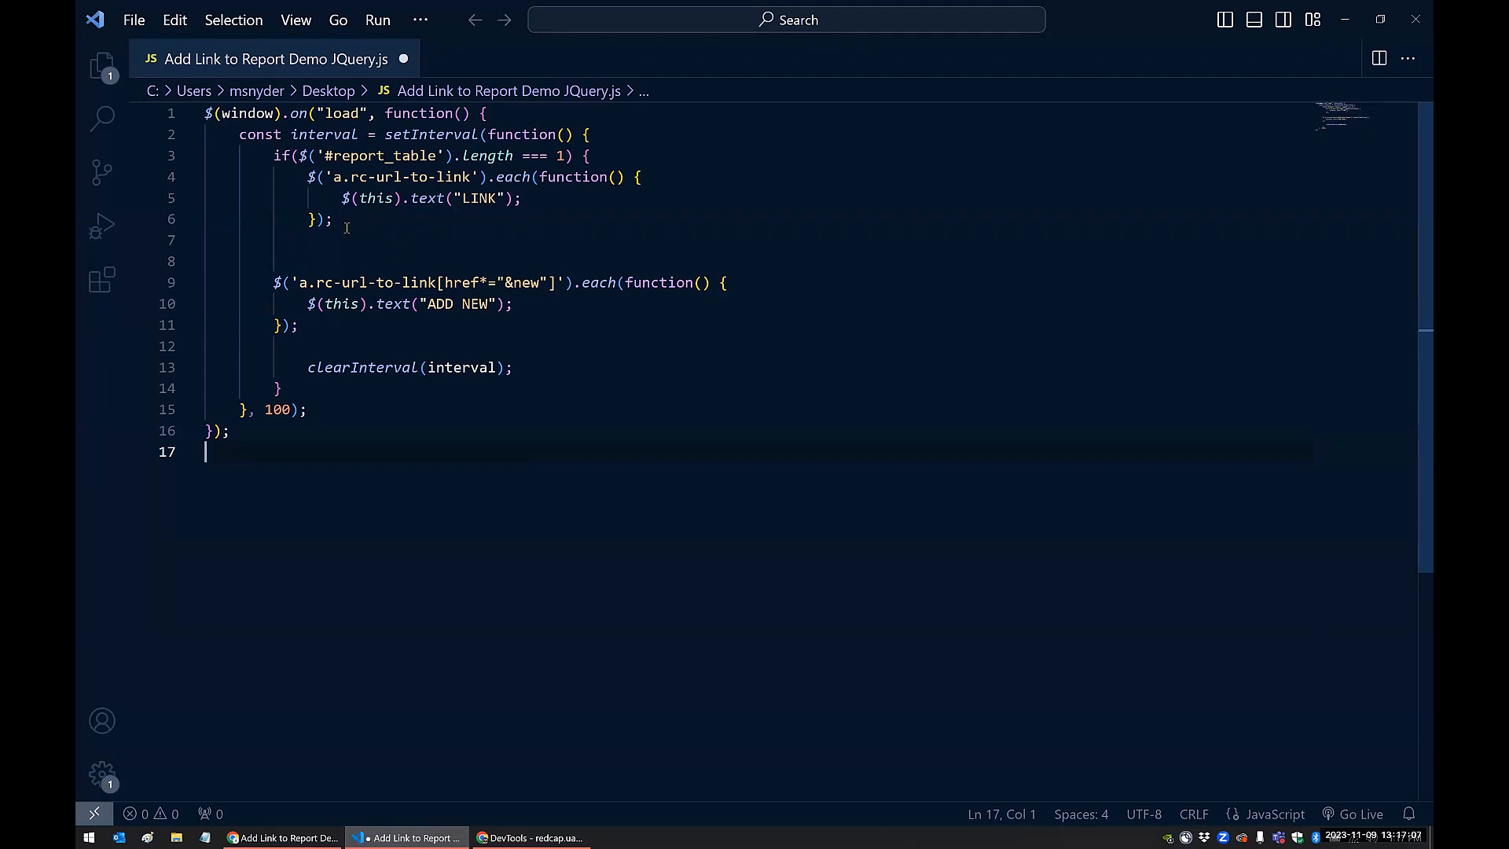
{"action": "left_click_drag", "start_coordinate": [346, 223], "coordinate": [306, 183]}
{"action": "key", "text": "ctrl+c"}
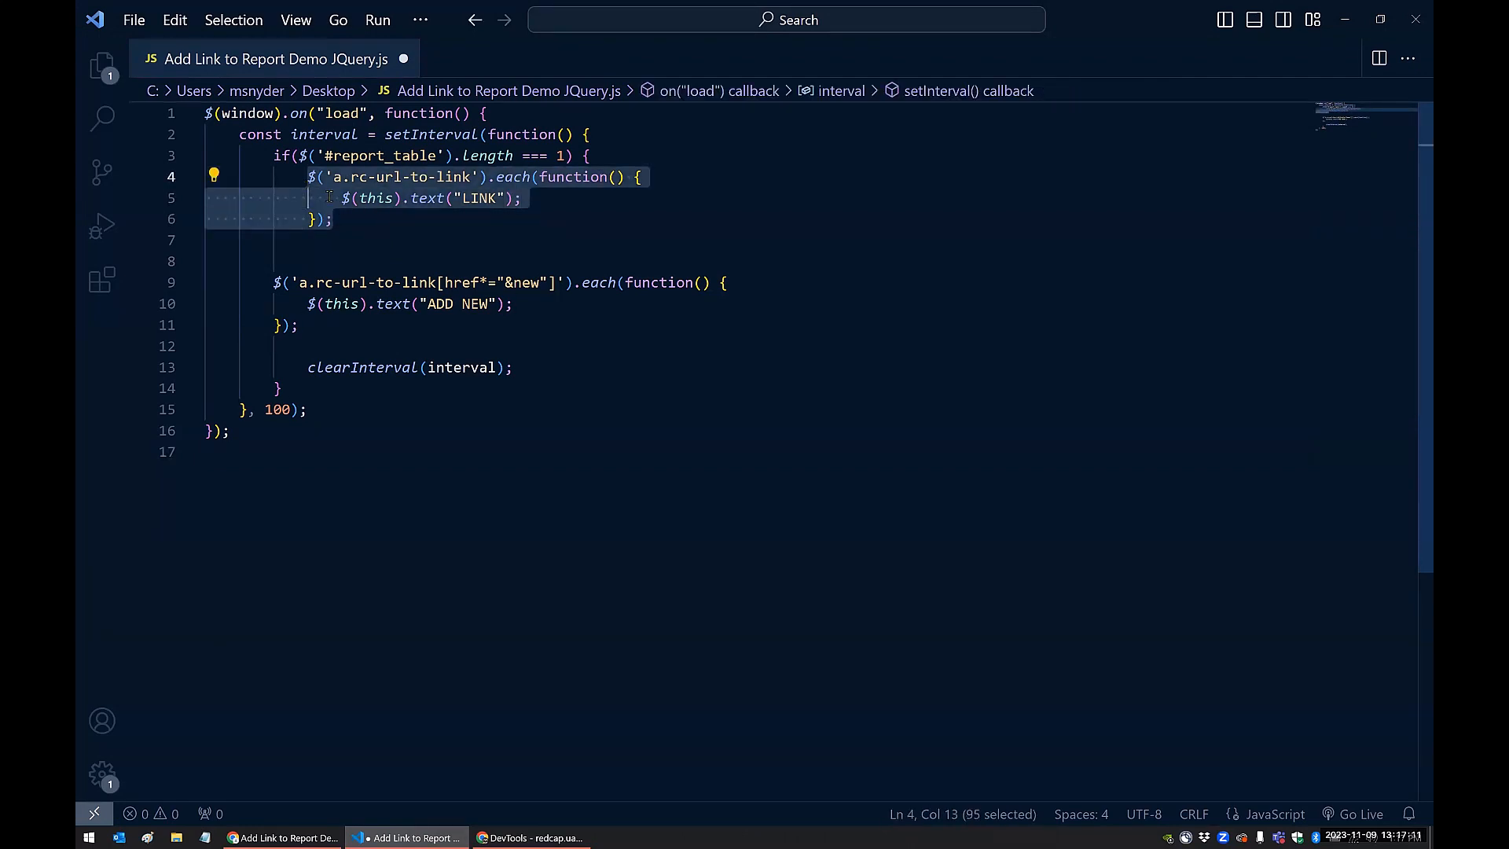
Run the a.rc-url-to-link LINK snippet in the DevTools console, with DevTools snapped beside the report in Chrome
{"action": "left_click", "coordinate": [530, 837]}
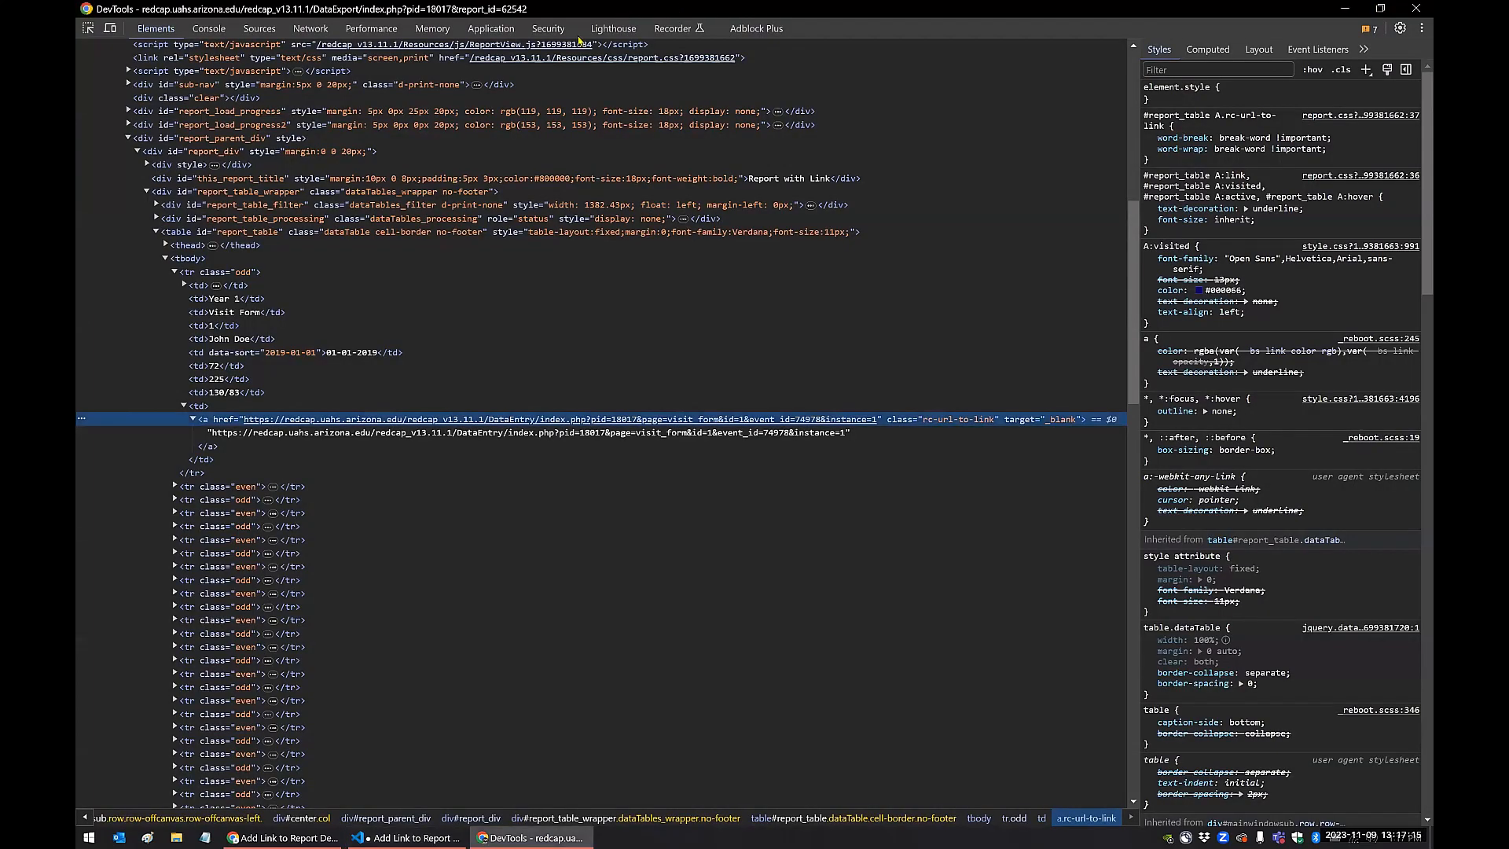
{"action": "key", "text": "super+Left"}
{"action": "left_click", "coordinate": [209, 33]}
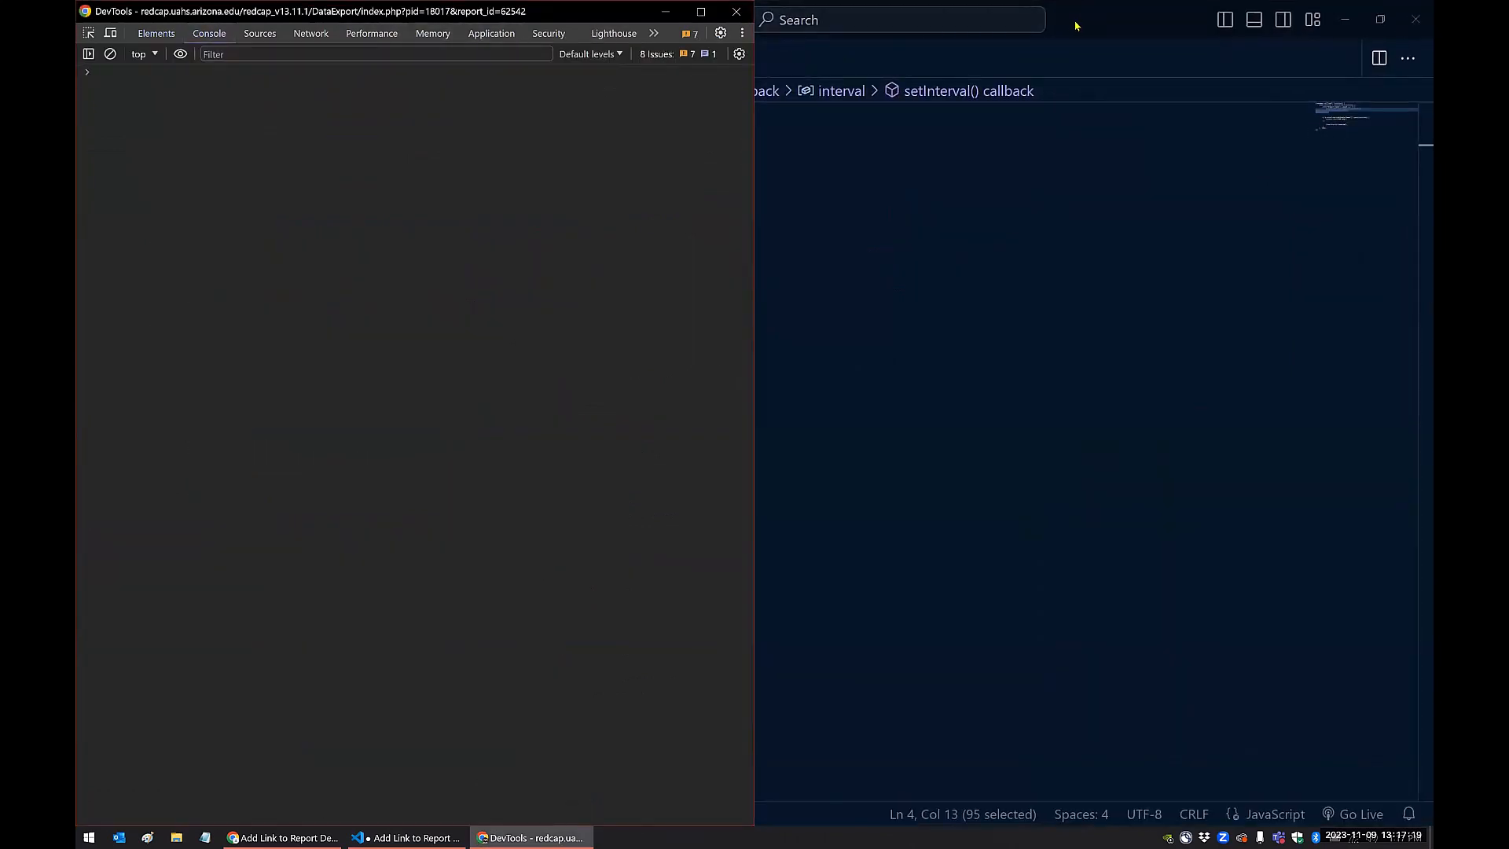
{"action": "left_click", "coordinate": [1341, 17]}
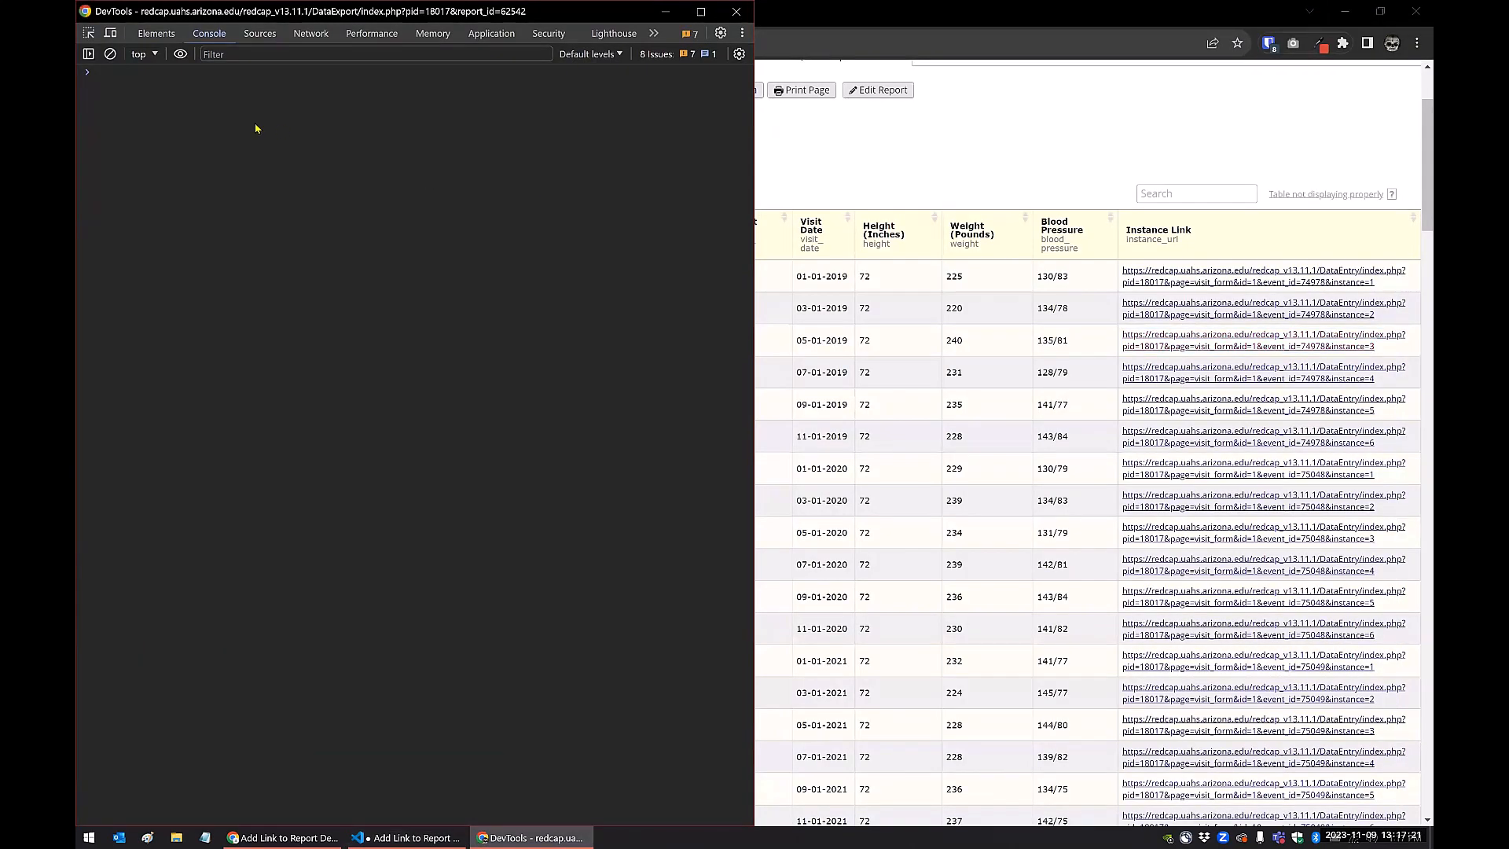
{"action": "key", "text": "ctrl+v"}
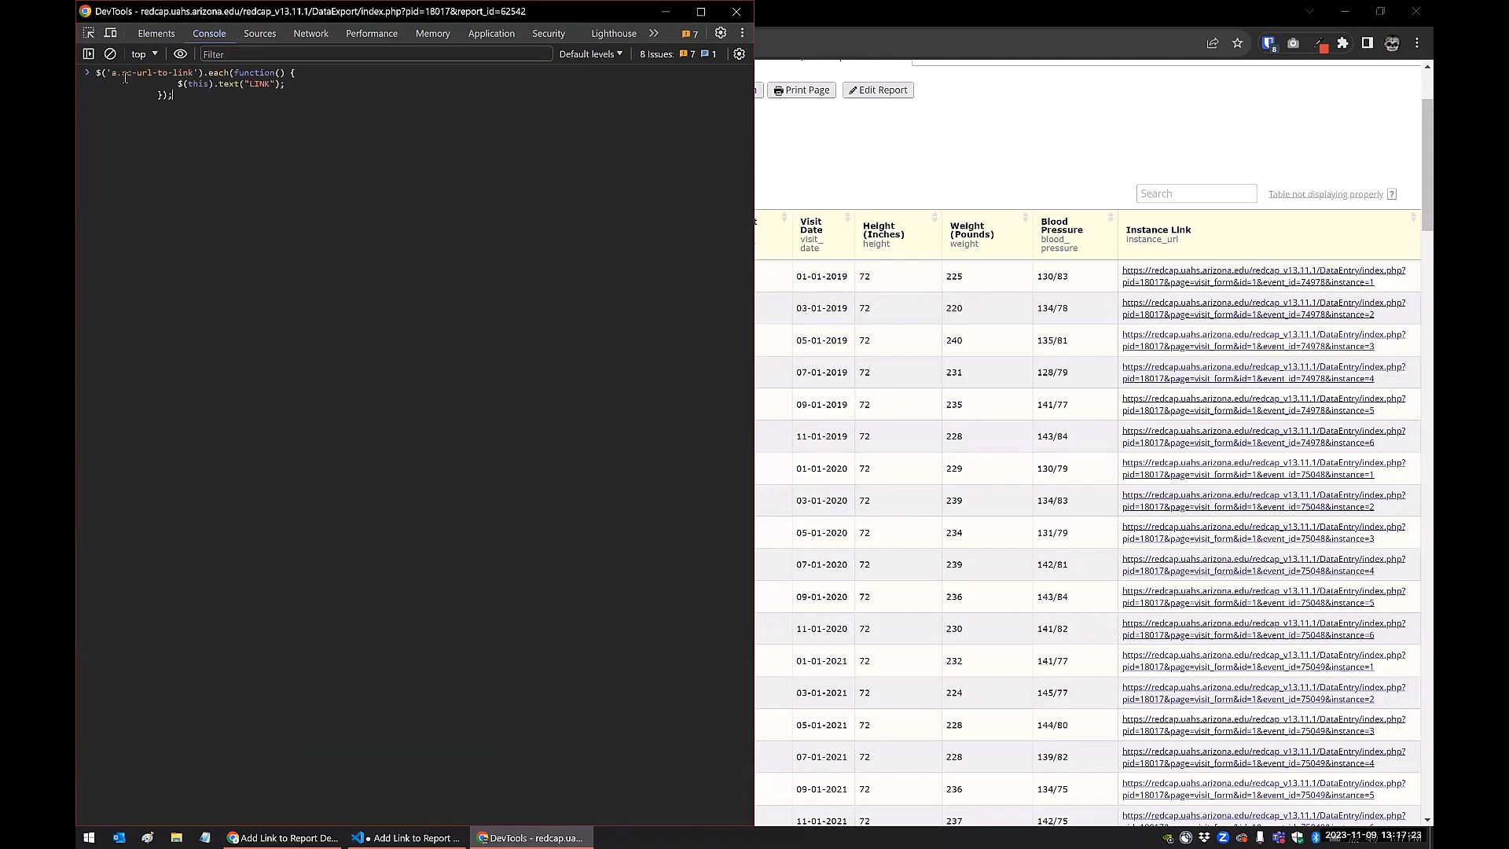
{"action": "key", "text": "Return"}
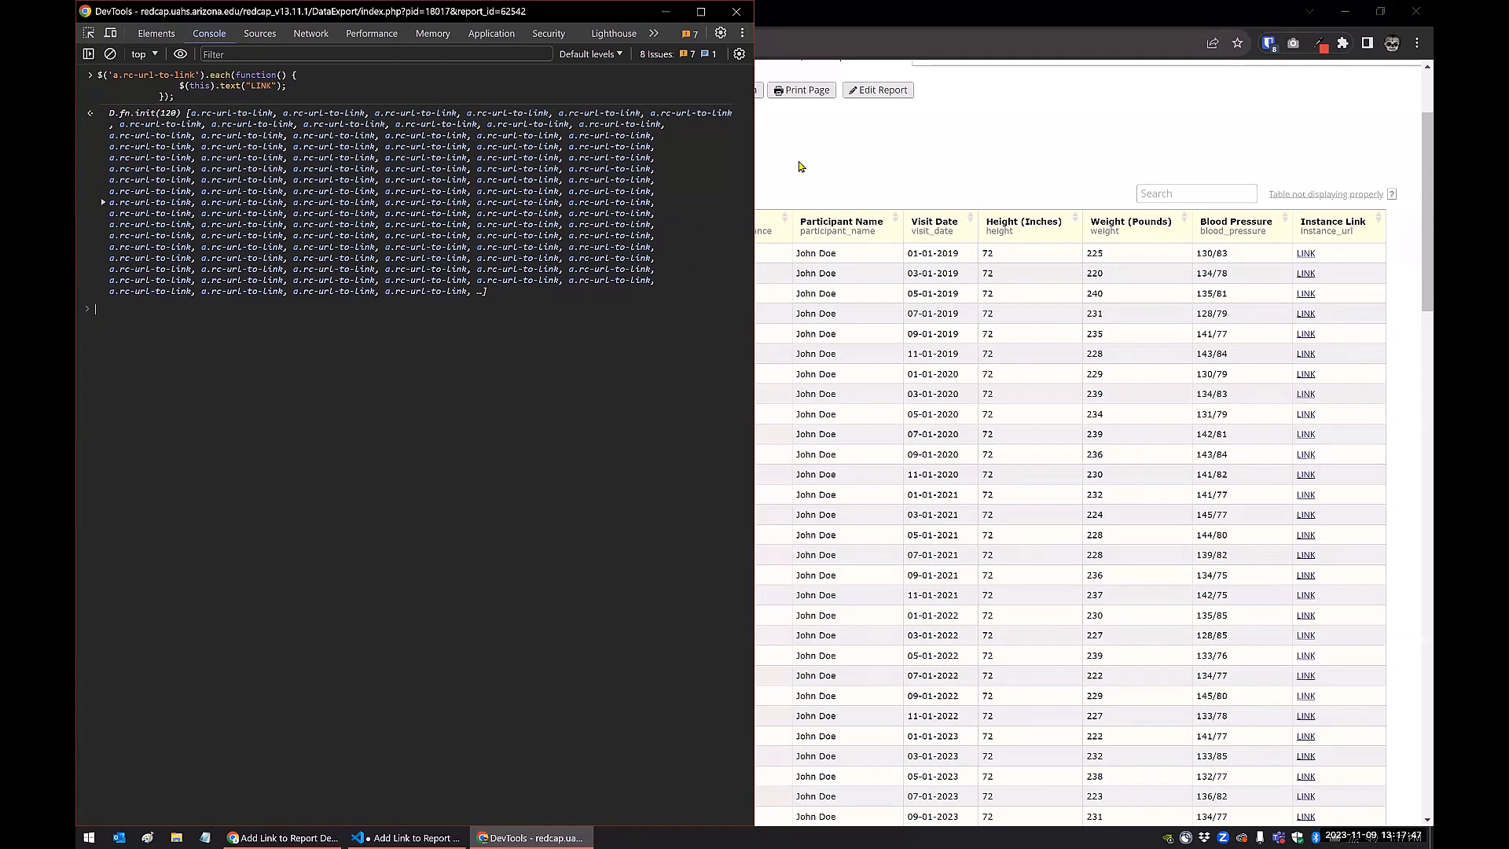
Test the first row's LINK in the report, close the form tab it opens, and return to the DevTools console
{"action": "left_click", "coordinate": [903, 182]}
{"action": "left_click", "coordinate": [1306, 253]}
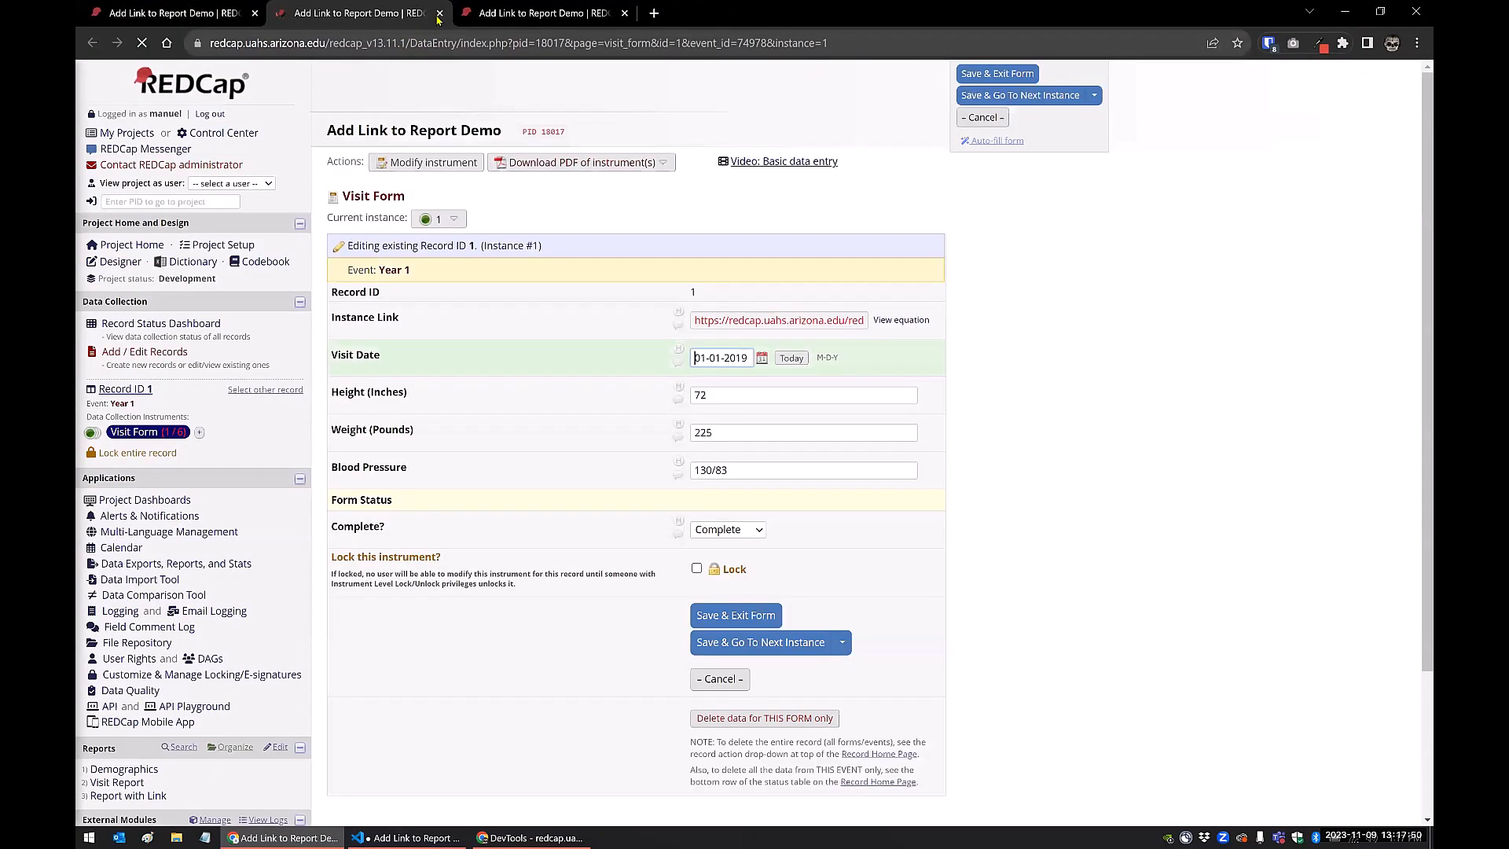
{"action": "left_click", "coordinate": [439, 13]}
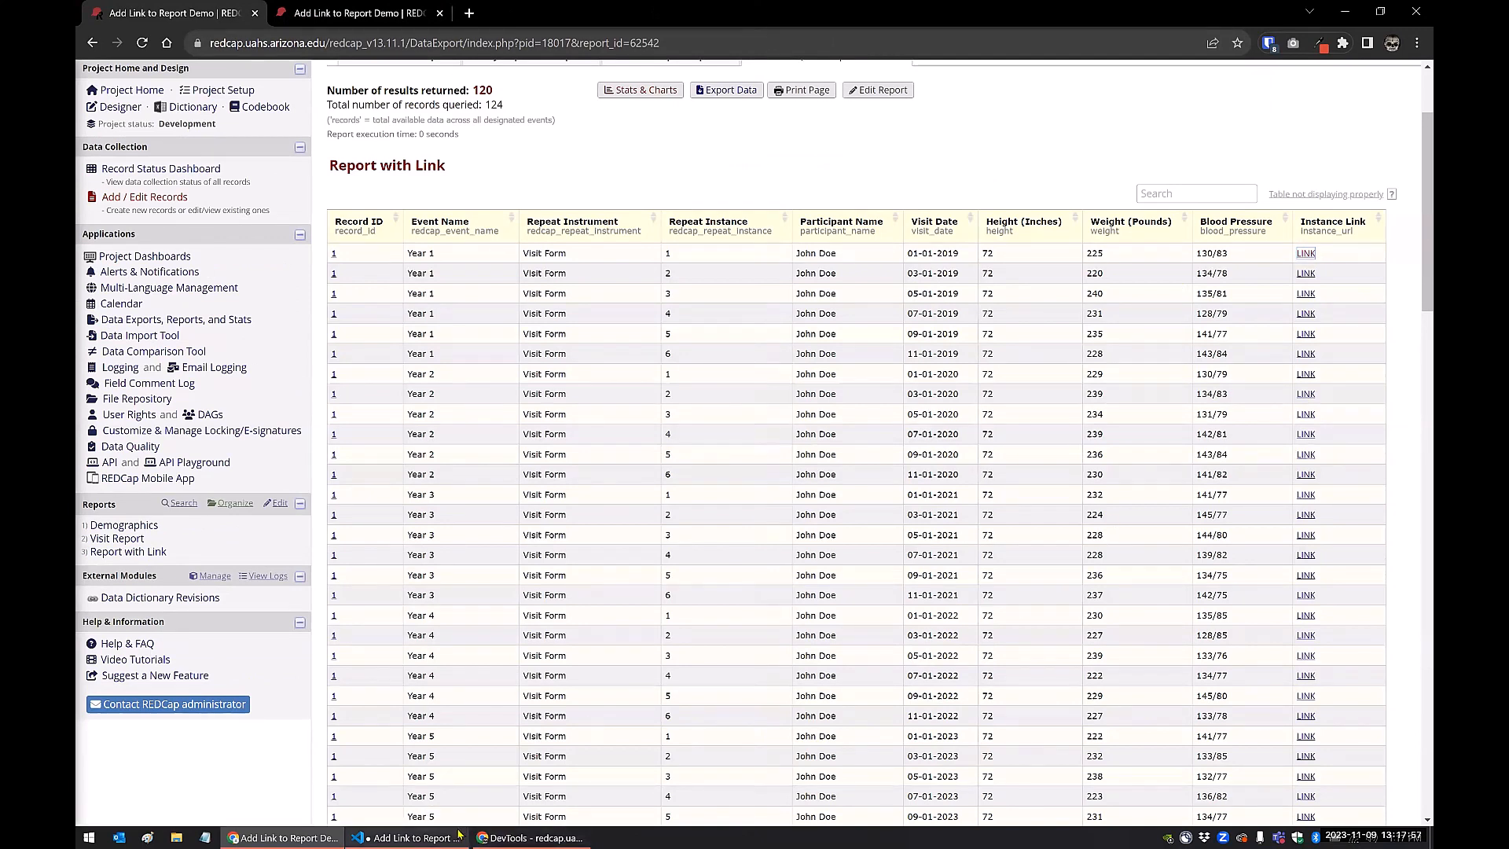
{"action": "mouse_move", "coordinate": [458, 834]}
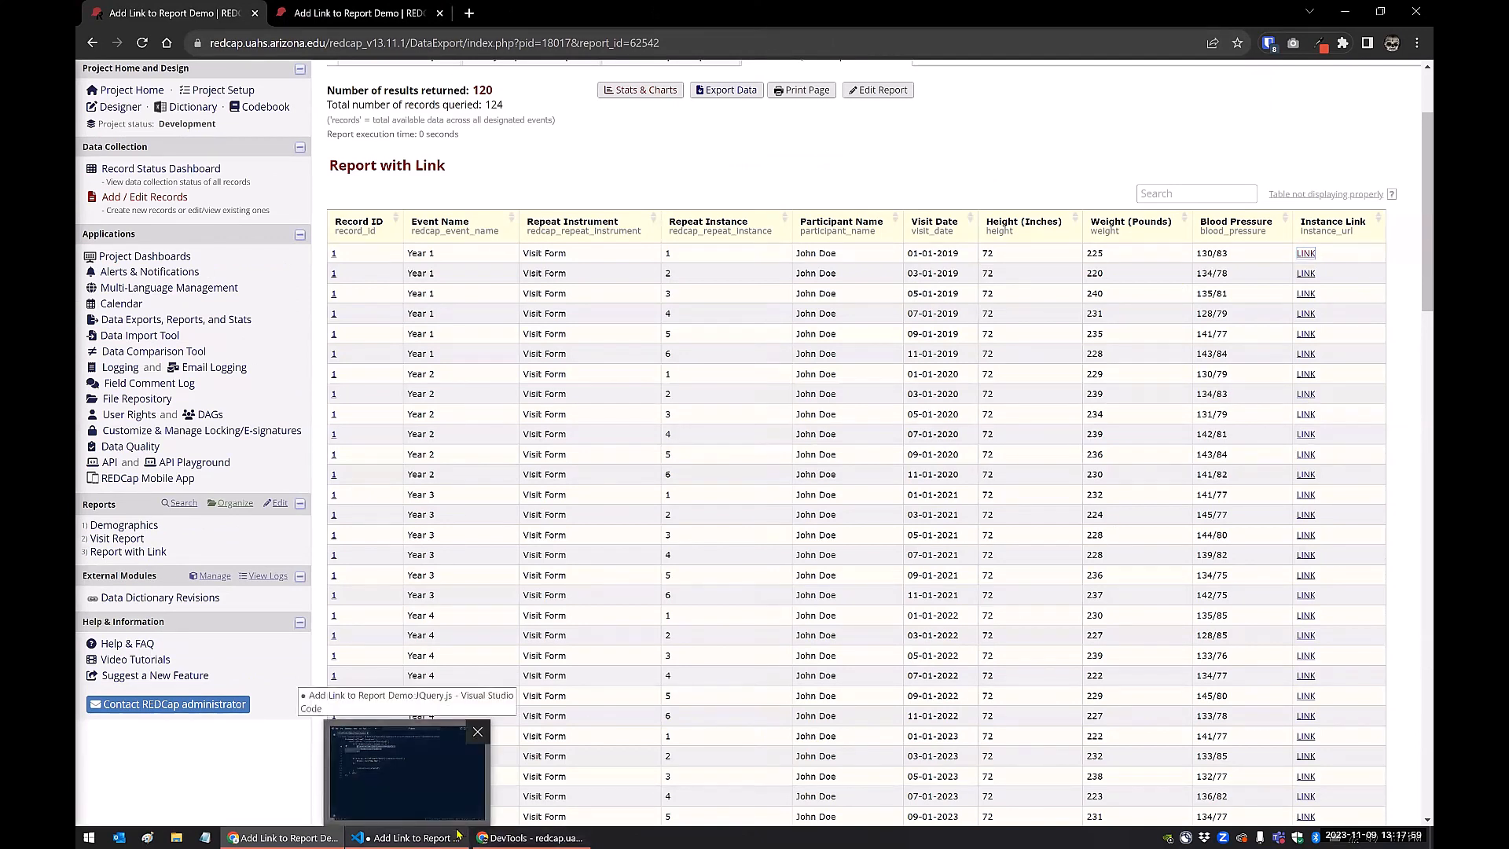
{"action": "left_click", "coordinate": [572, 833]}
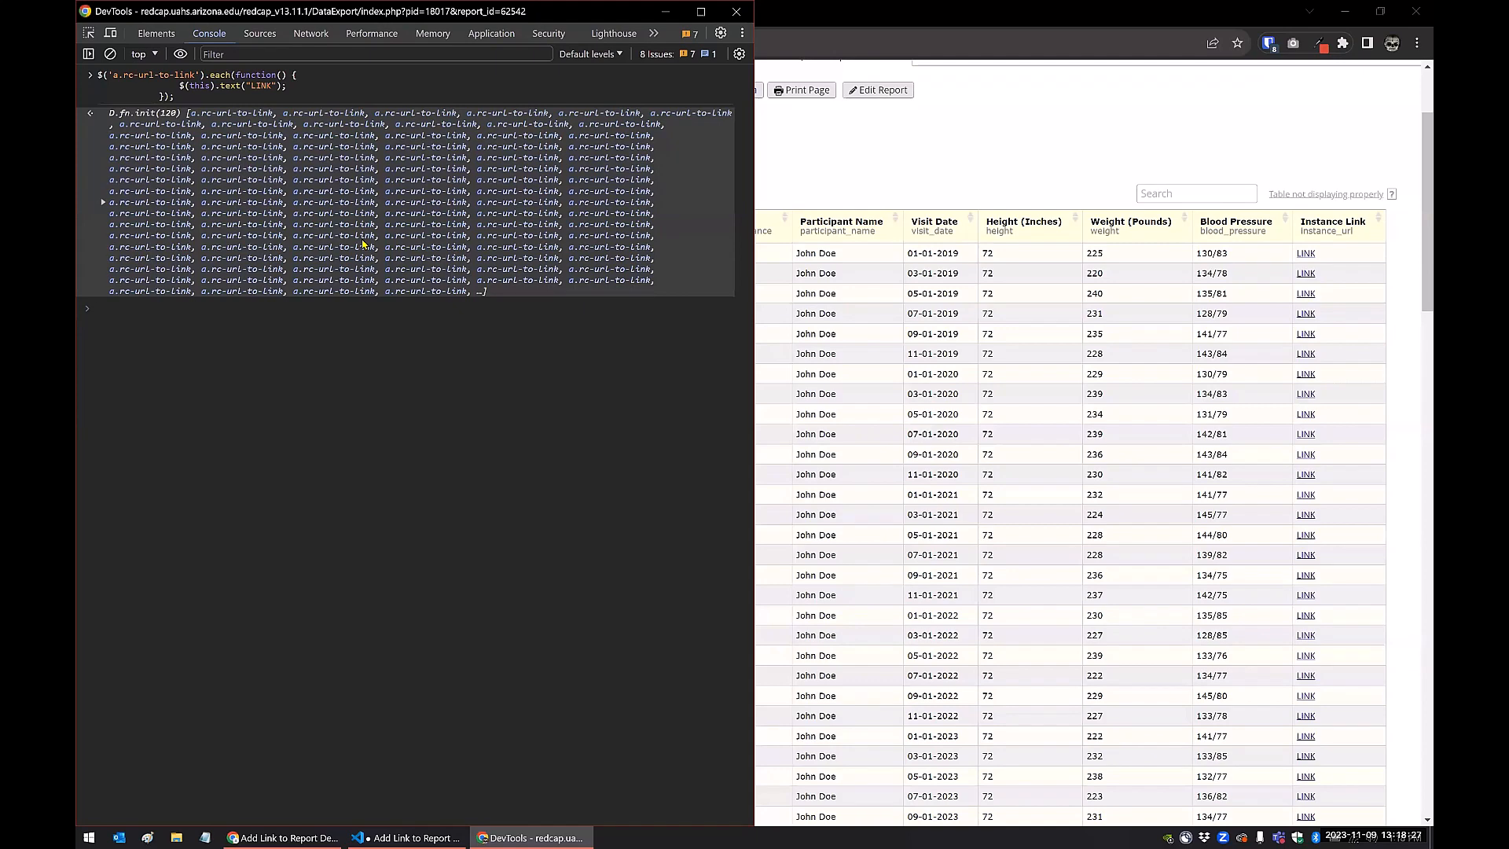
Copy $('#report_table').length from the script's if condition in VS Code and evaluate it in the DevTools console
{"action": "left_click", "coordinate": [398, 835]}
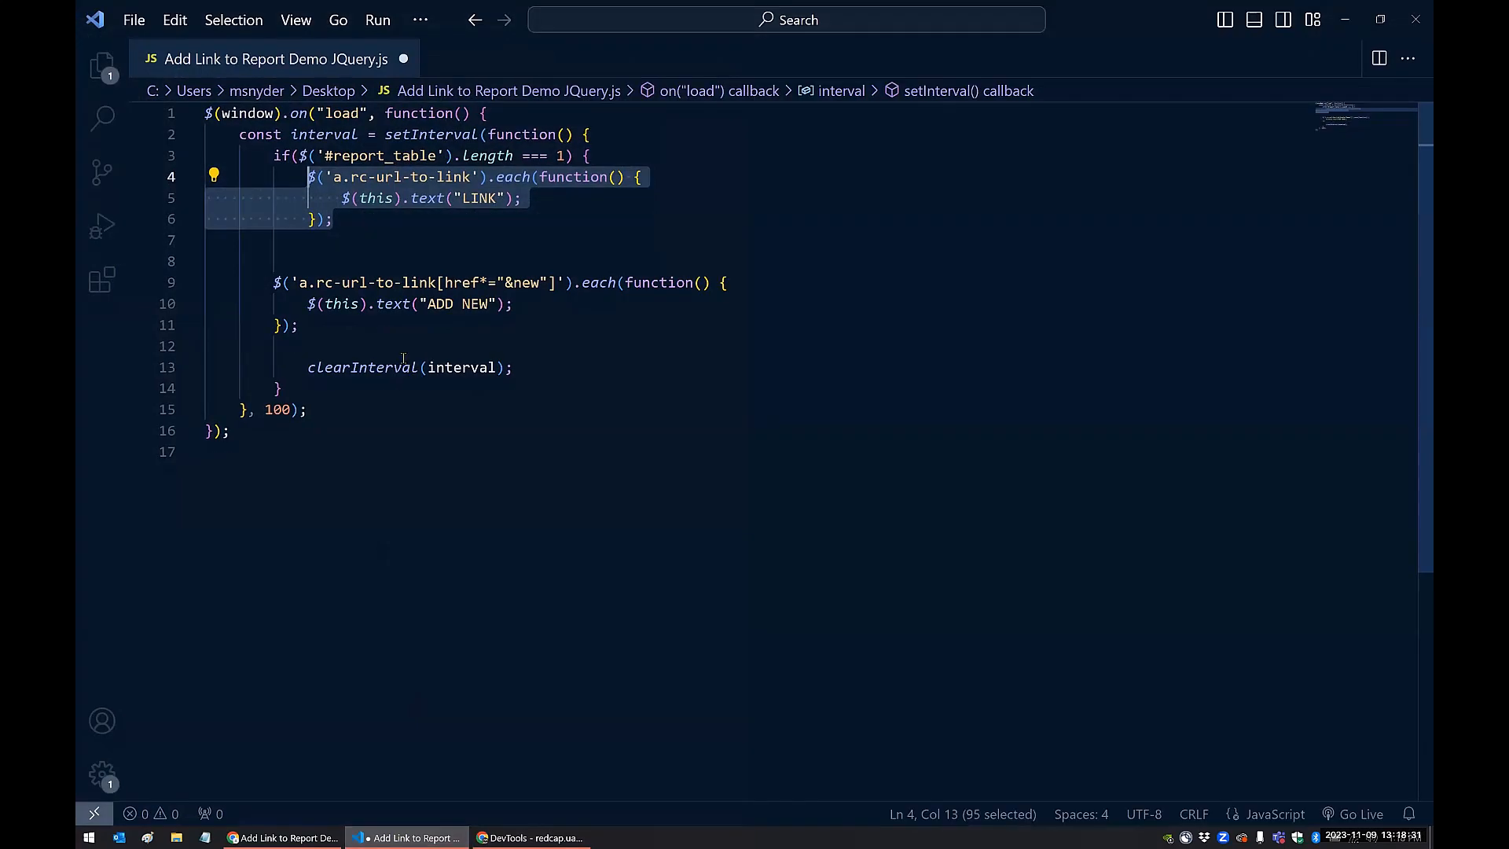
{"action": "left_click", "coordinate": [395, 332]}
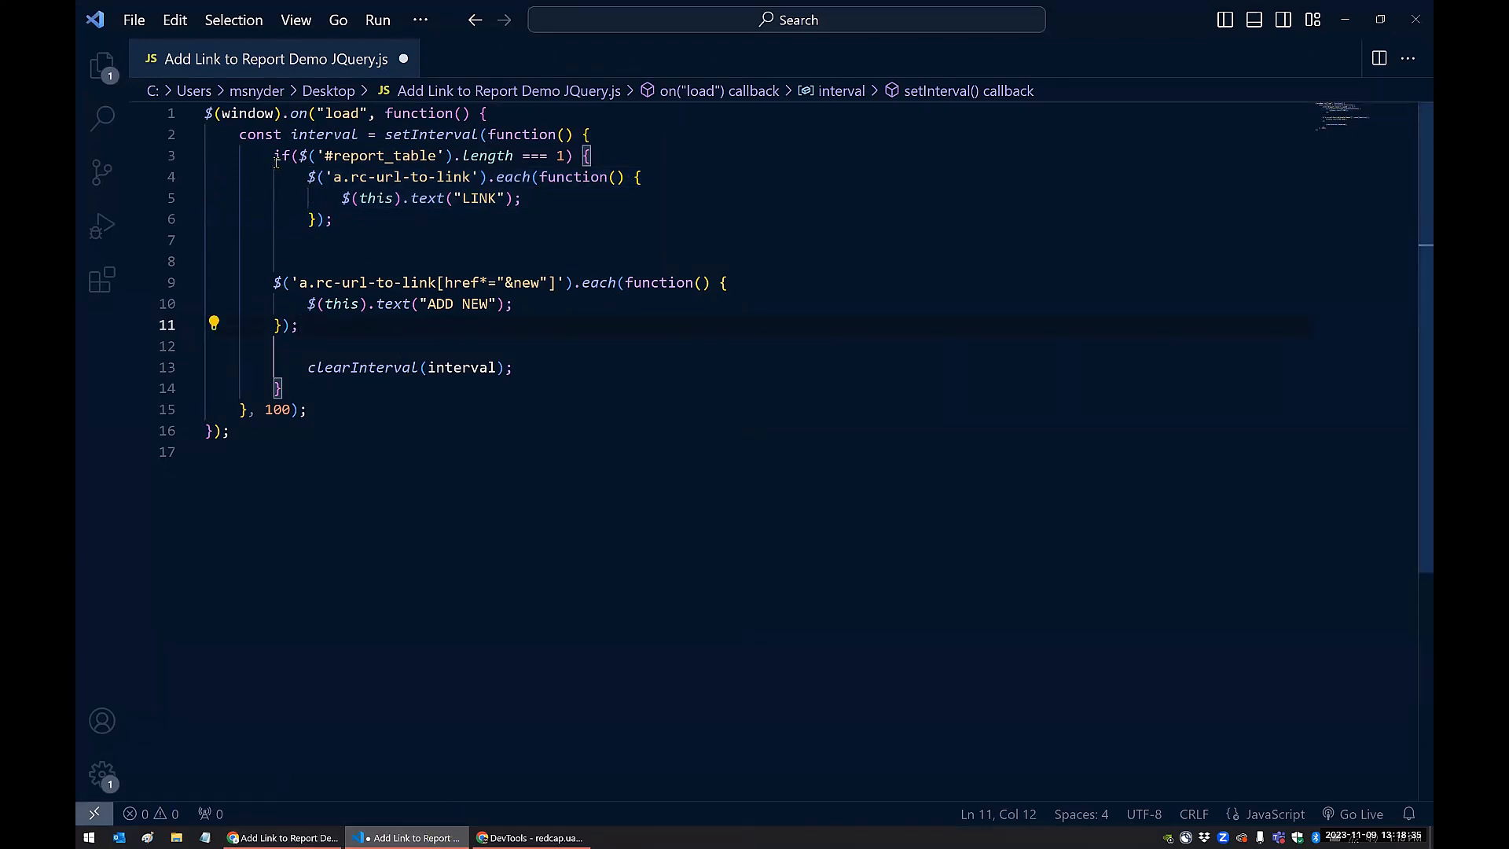
{"action": "left_click_drag", "start_coordinate": [519, 160], "coordinate": [576, 161]}
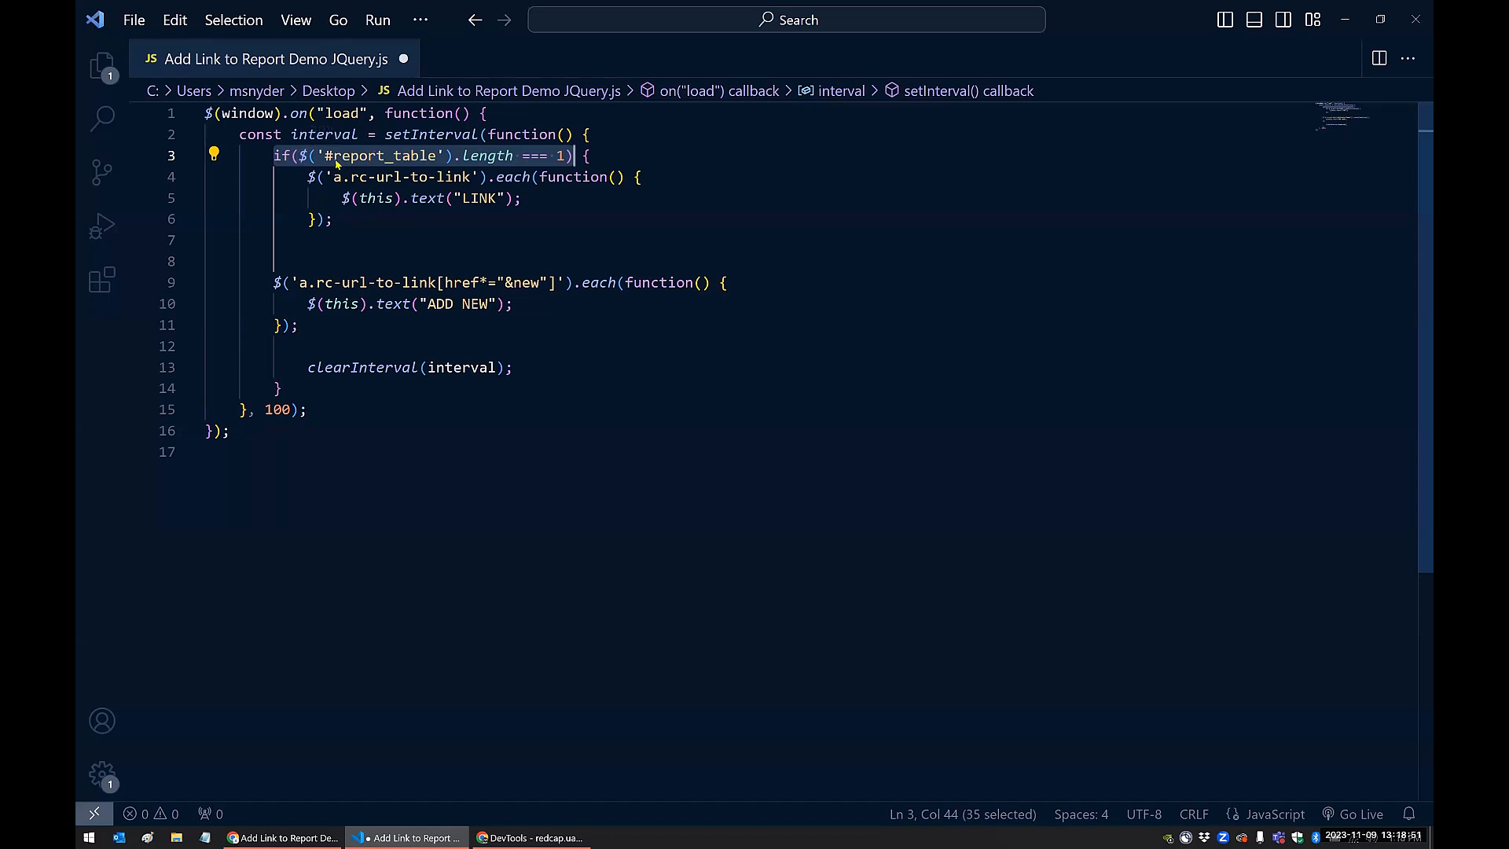
{"action": "left_click", "coordinate": [414, 155]}
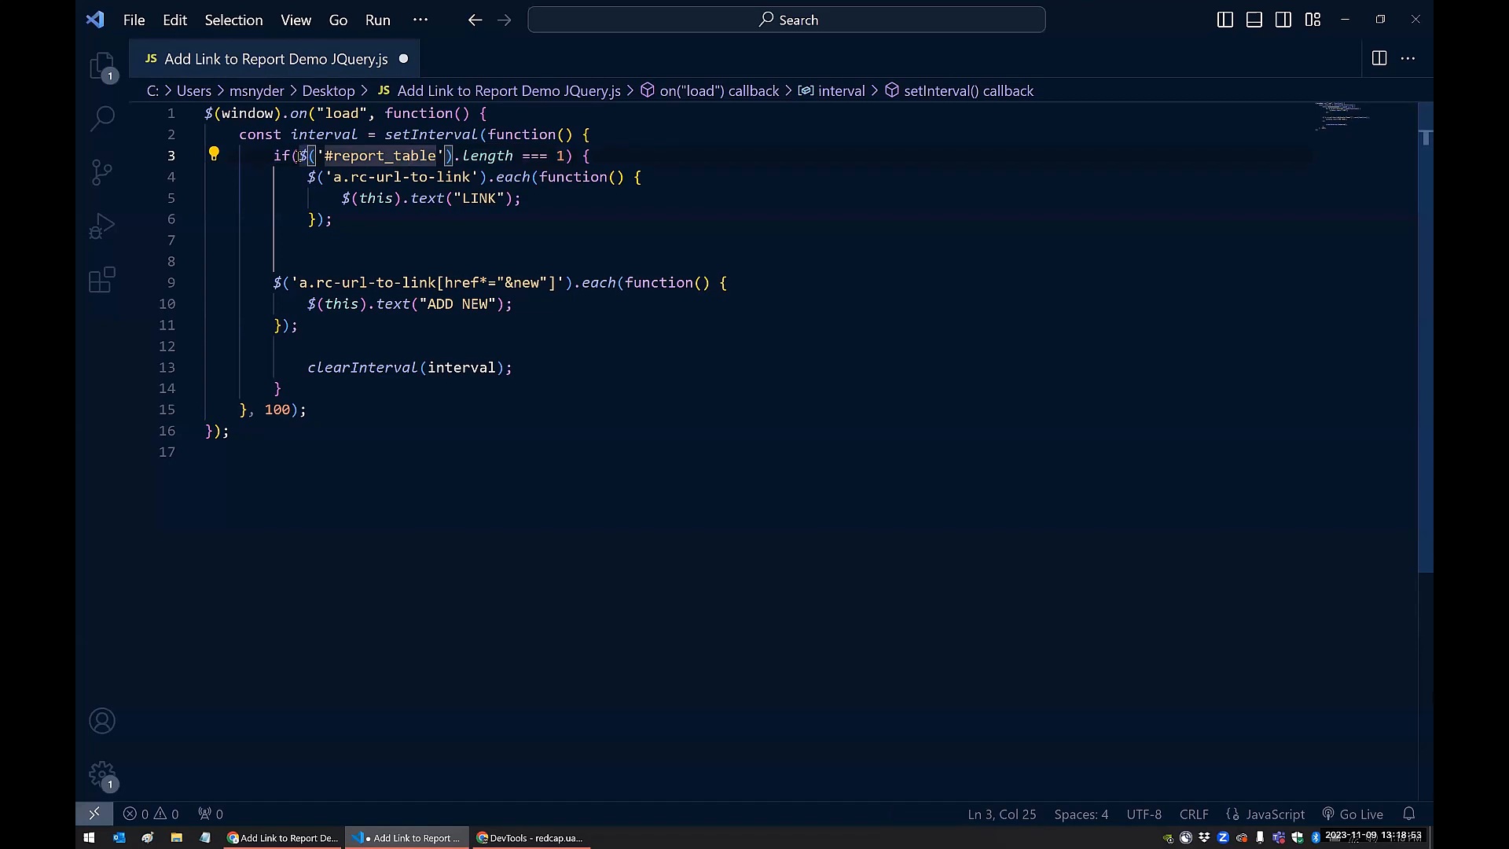
{"action": "left_click_drag", "start_coordinate": [300, 155], "coordinate": [514, 161]}
{"action": "key", "text": "ctrl+c"}
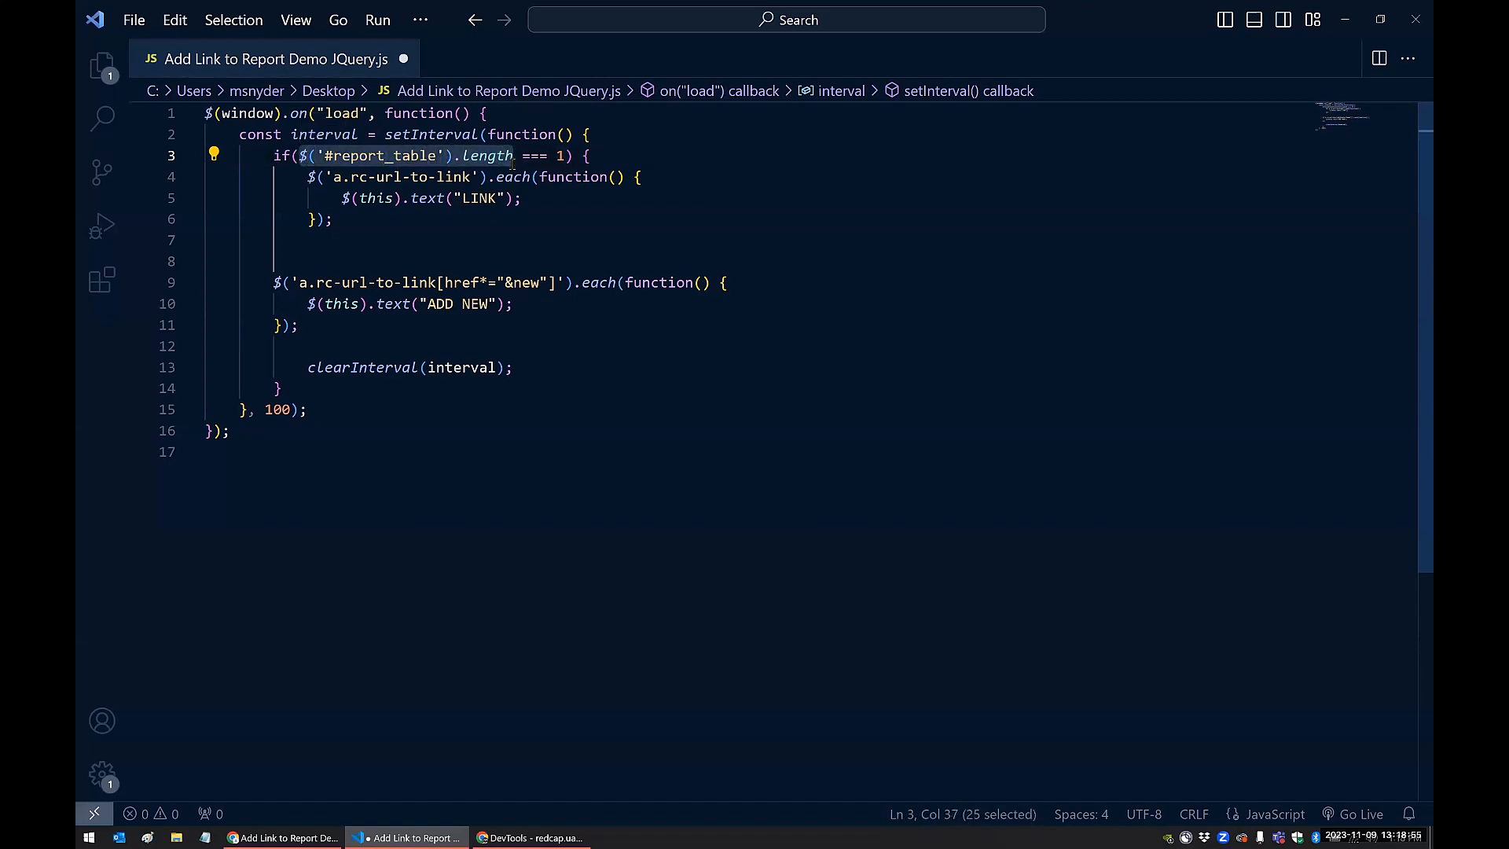
{"action": "left_click", "coordinate": [530, 838]}
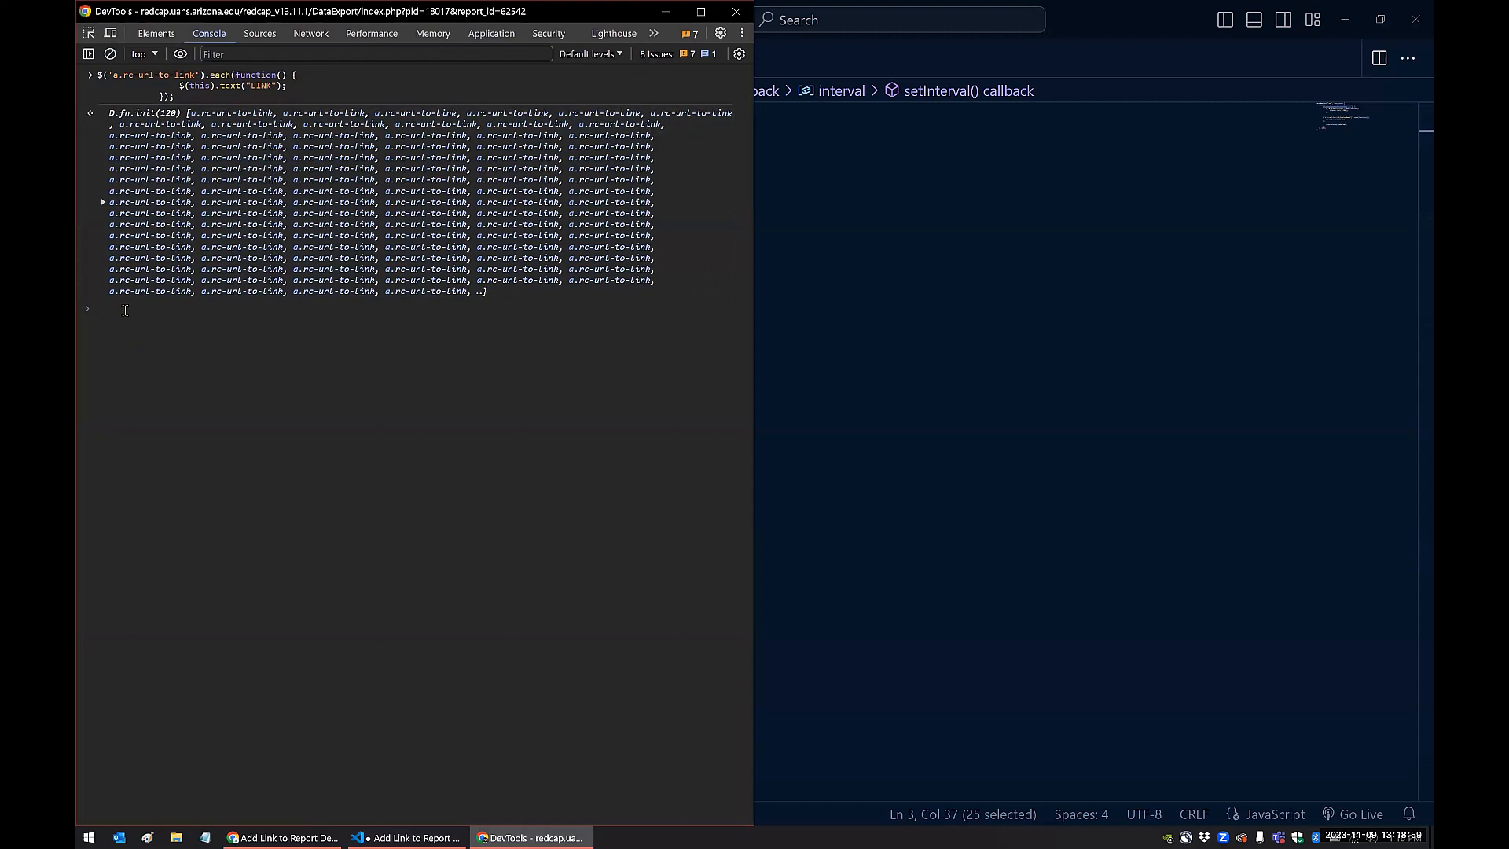
{"action": "key", "text": "ctrl+v"}
{"action": "key", "text": "Return"}
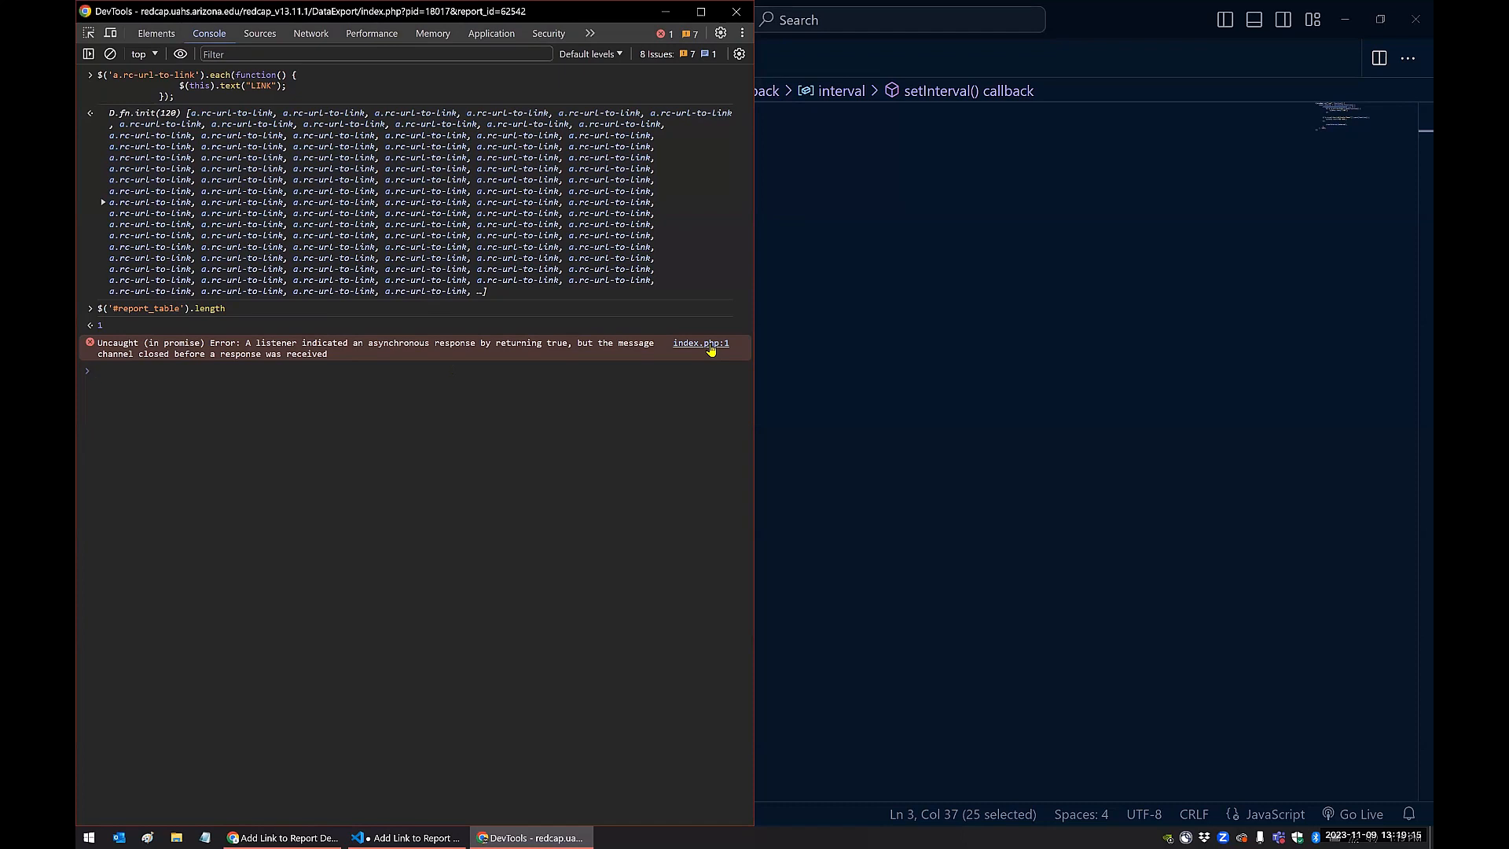
Review the script's setInterval function, its 100 ms delay and the clearInterval(interval) call in VS Code
{"action": "left_click", "coordinate": [909, 261]}
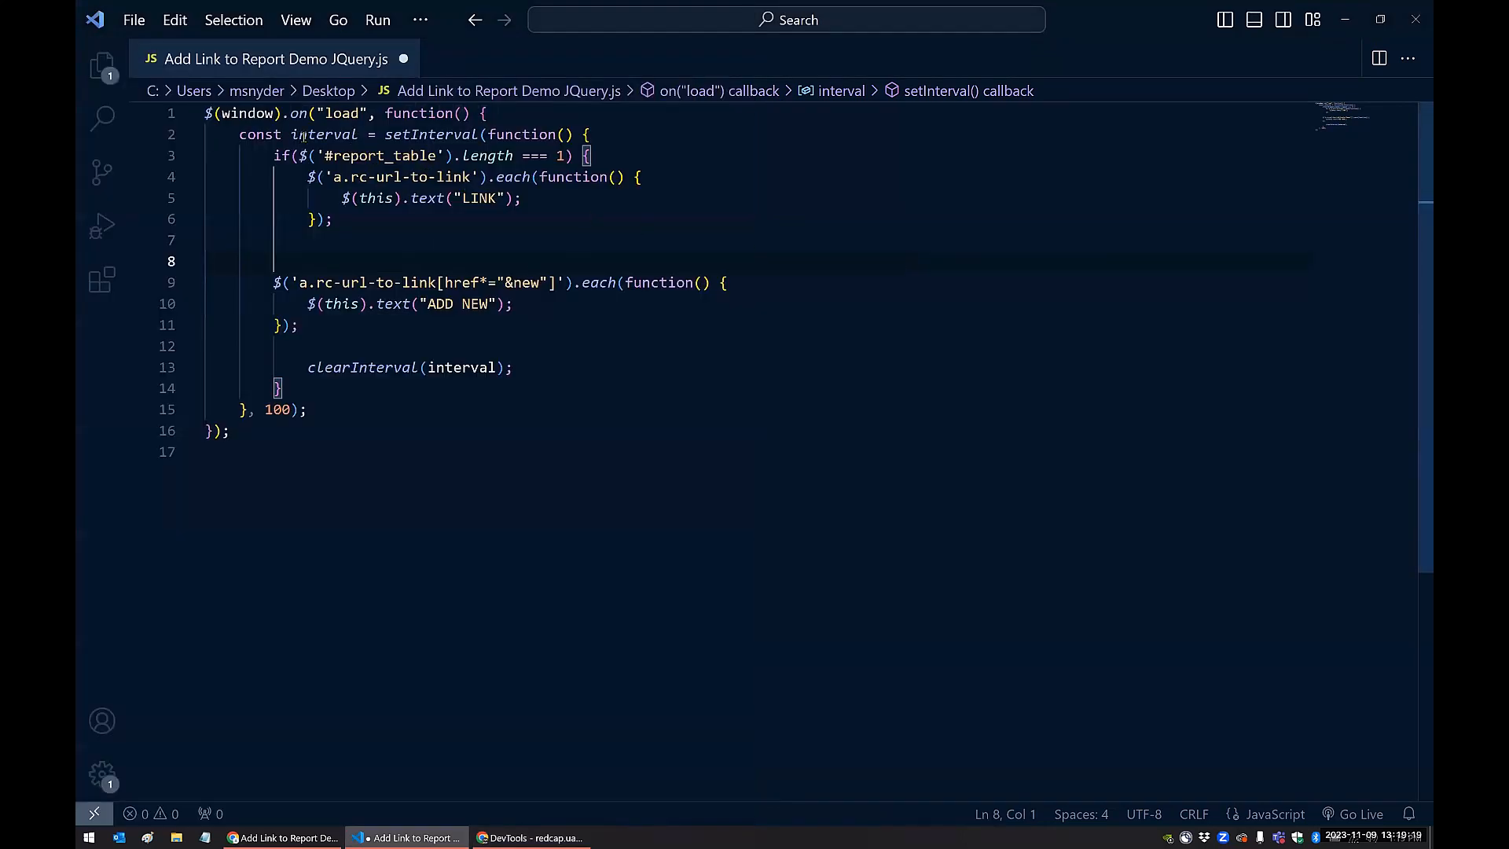
{"action": "mouse_move", "coordinate": [304, 138]}
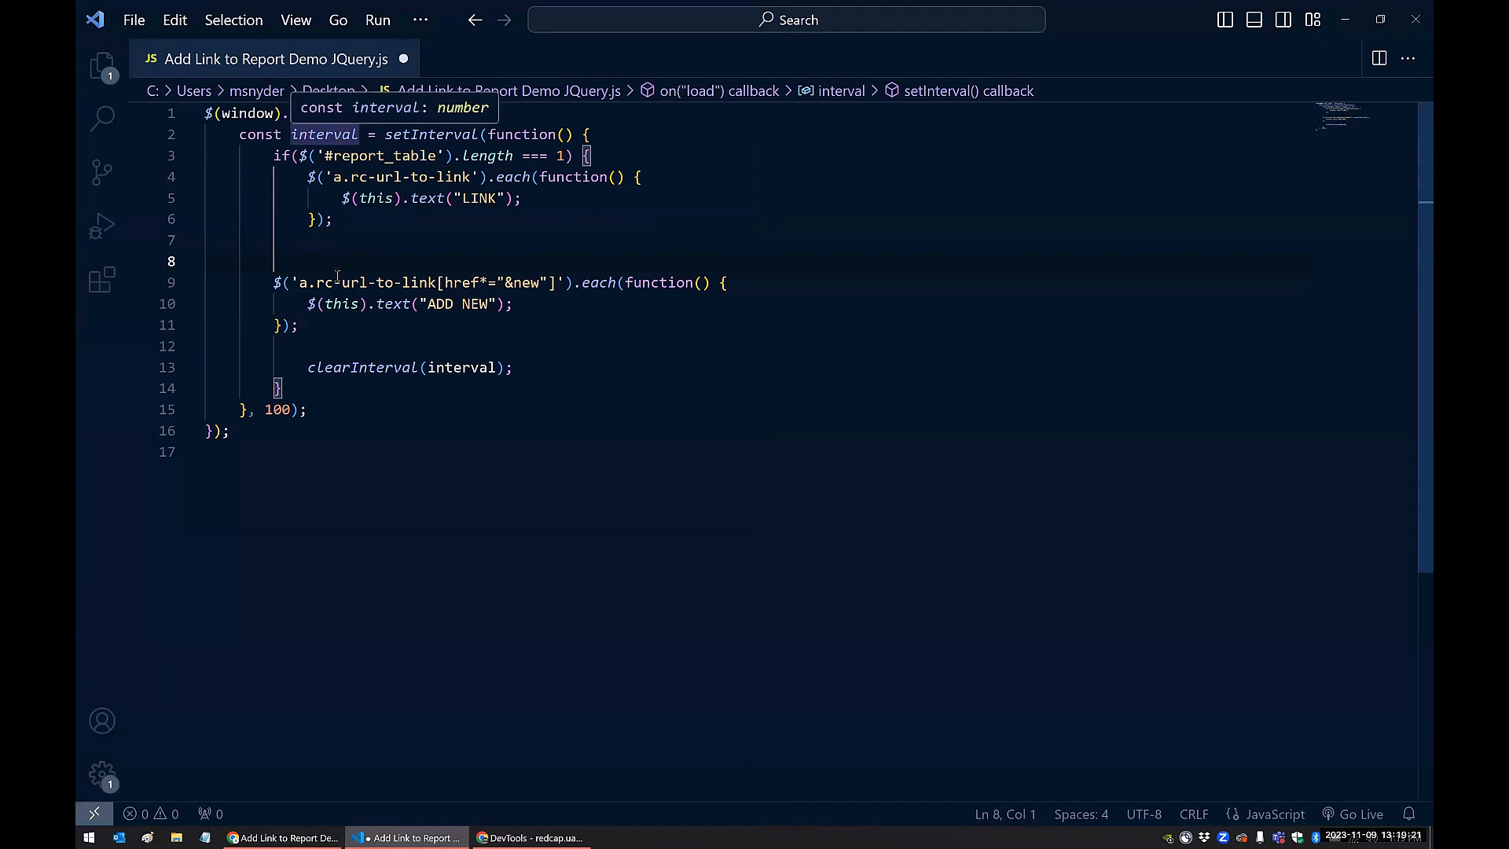
{"action": "left_click", "coordinate": [314, 411]}
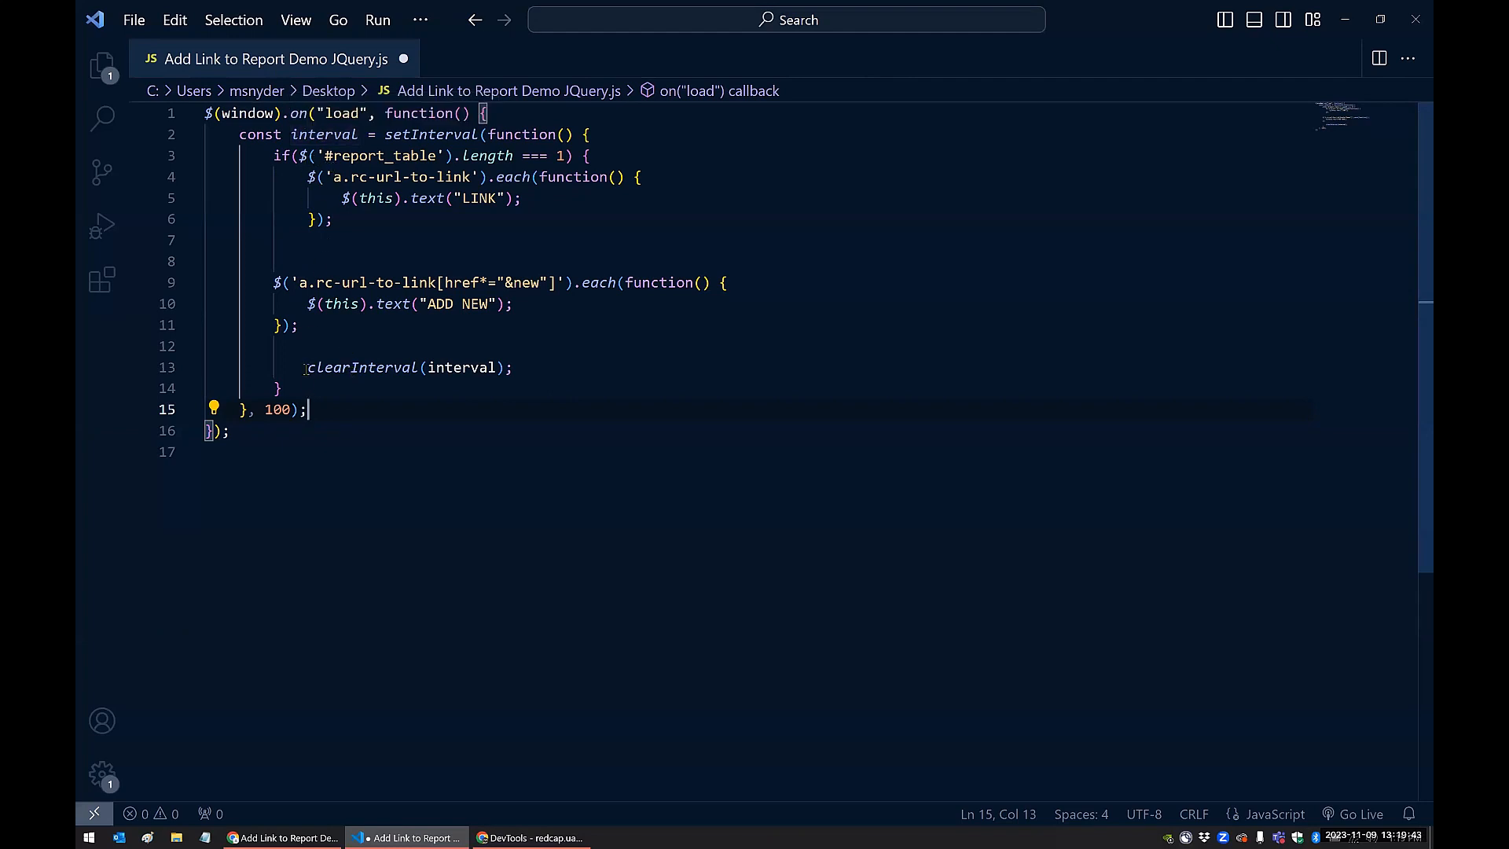
{"action": "left_click_drag", "start_coordinate": [307, 367], "coordinate": [597, 372]}
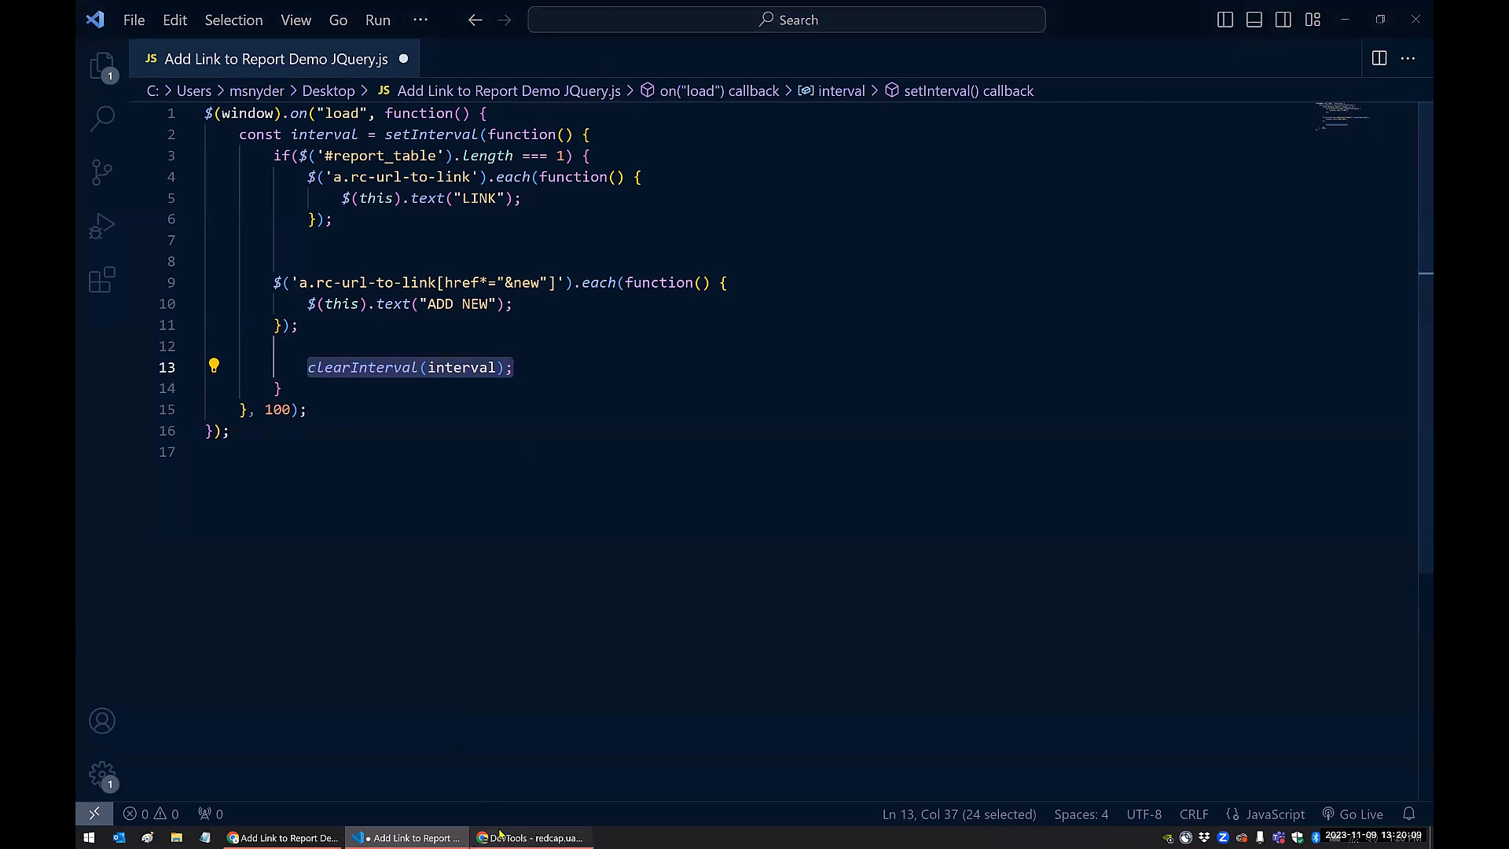
{"action": "left_click", "coordinate": [531, 837]}
{"action": "left_click", "coordinate": [1004, 508]}
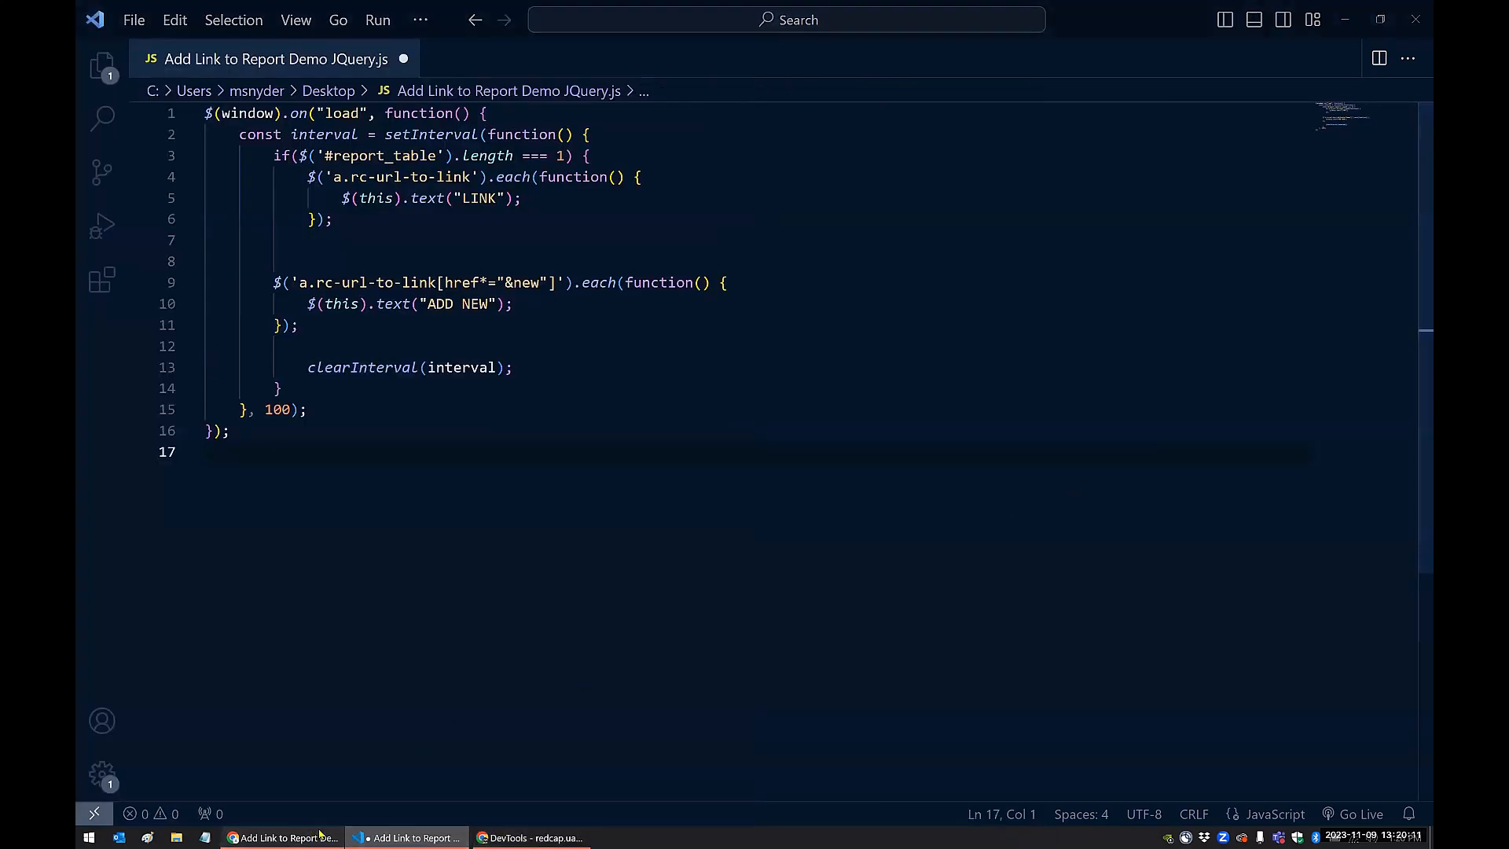
Switch to REDCap in Chrome and open the project configuration of the REDCap JavaScript Injector external module
{"action": "left_click", "coordinate": [283, 838]}
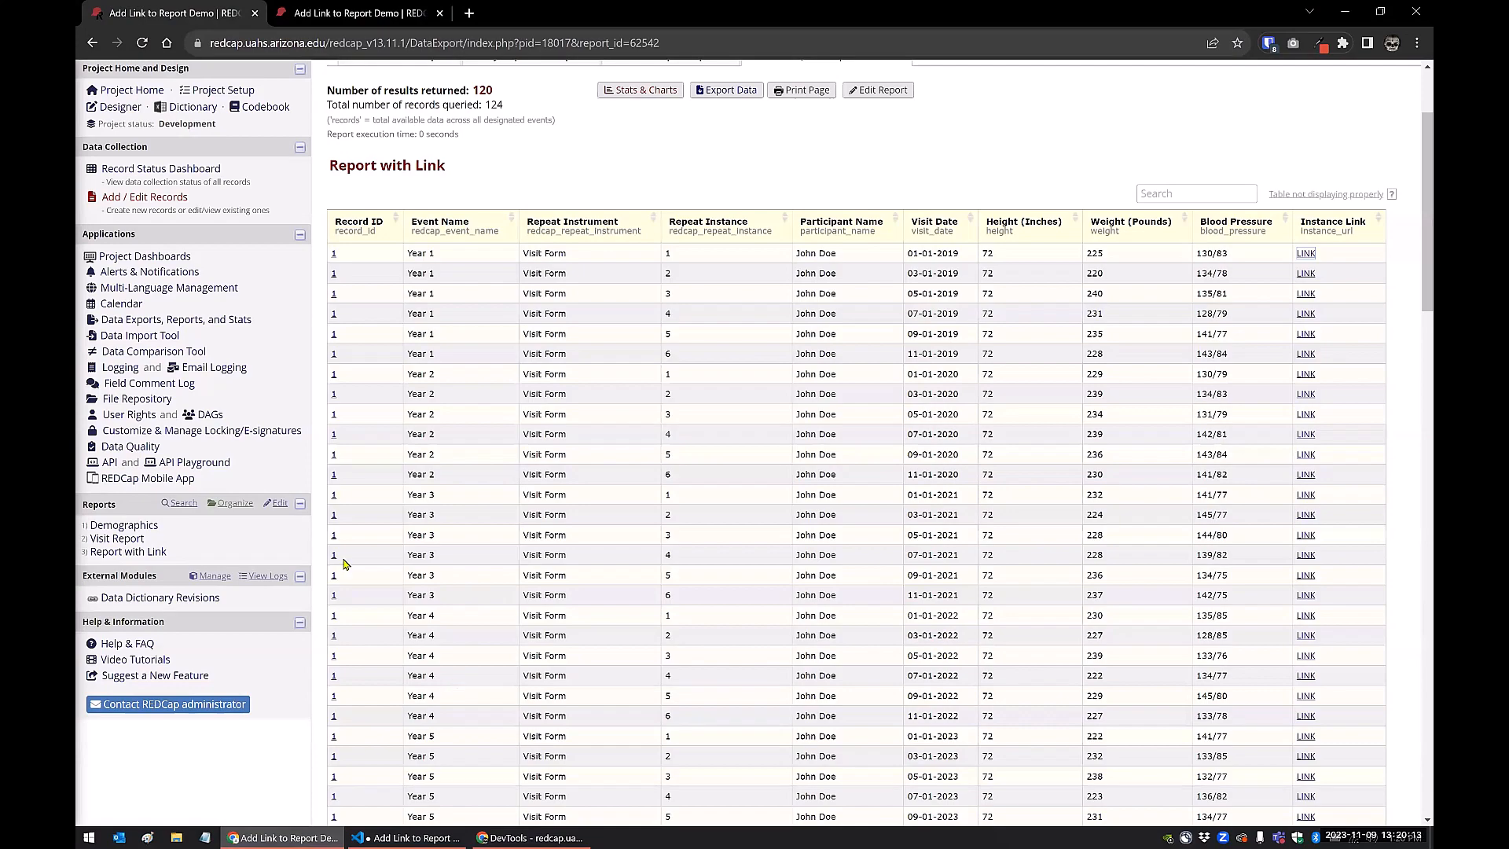
{"action": "left_click", "coordinate": [206, 578]}
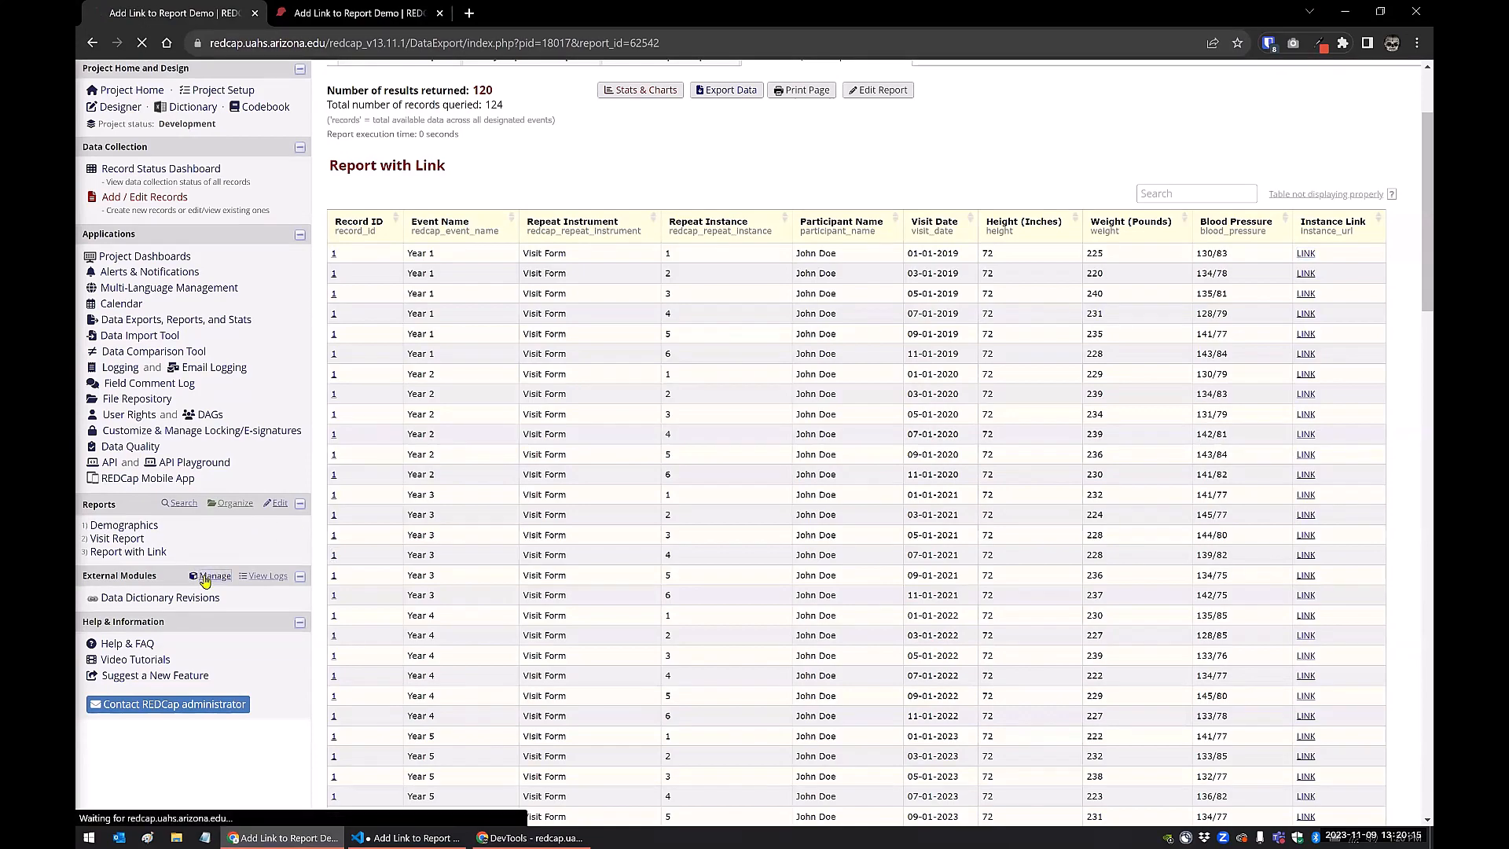
{"action": "scroll", "coordinate": [519, 601], "scroll_direction": "down", "scroll_amount": 3}
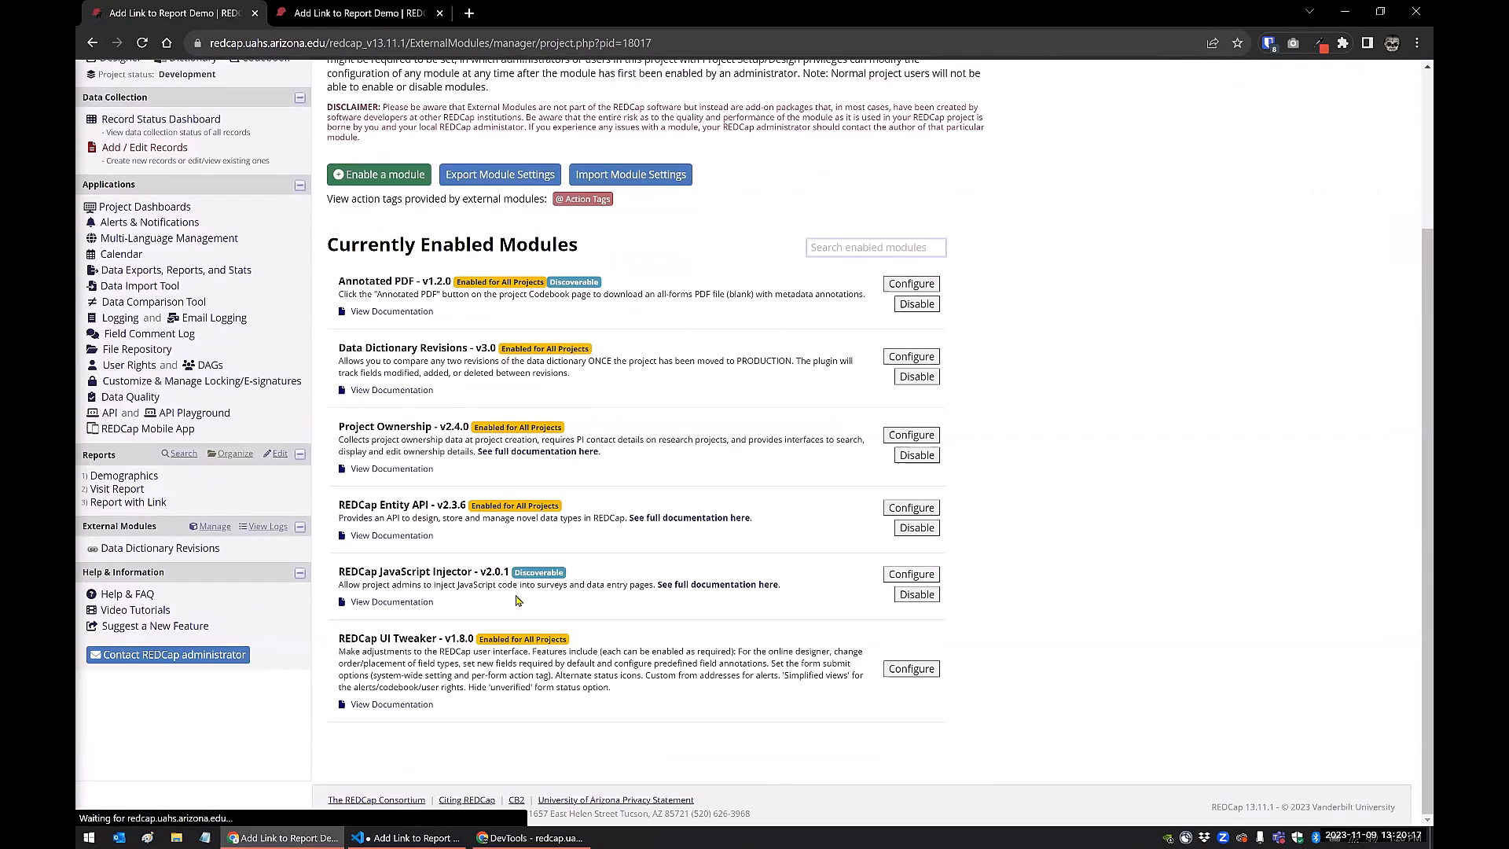
{"action": "left_click", "coordinate": [912, 574]}
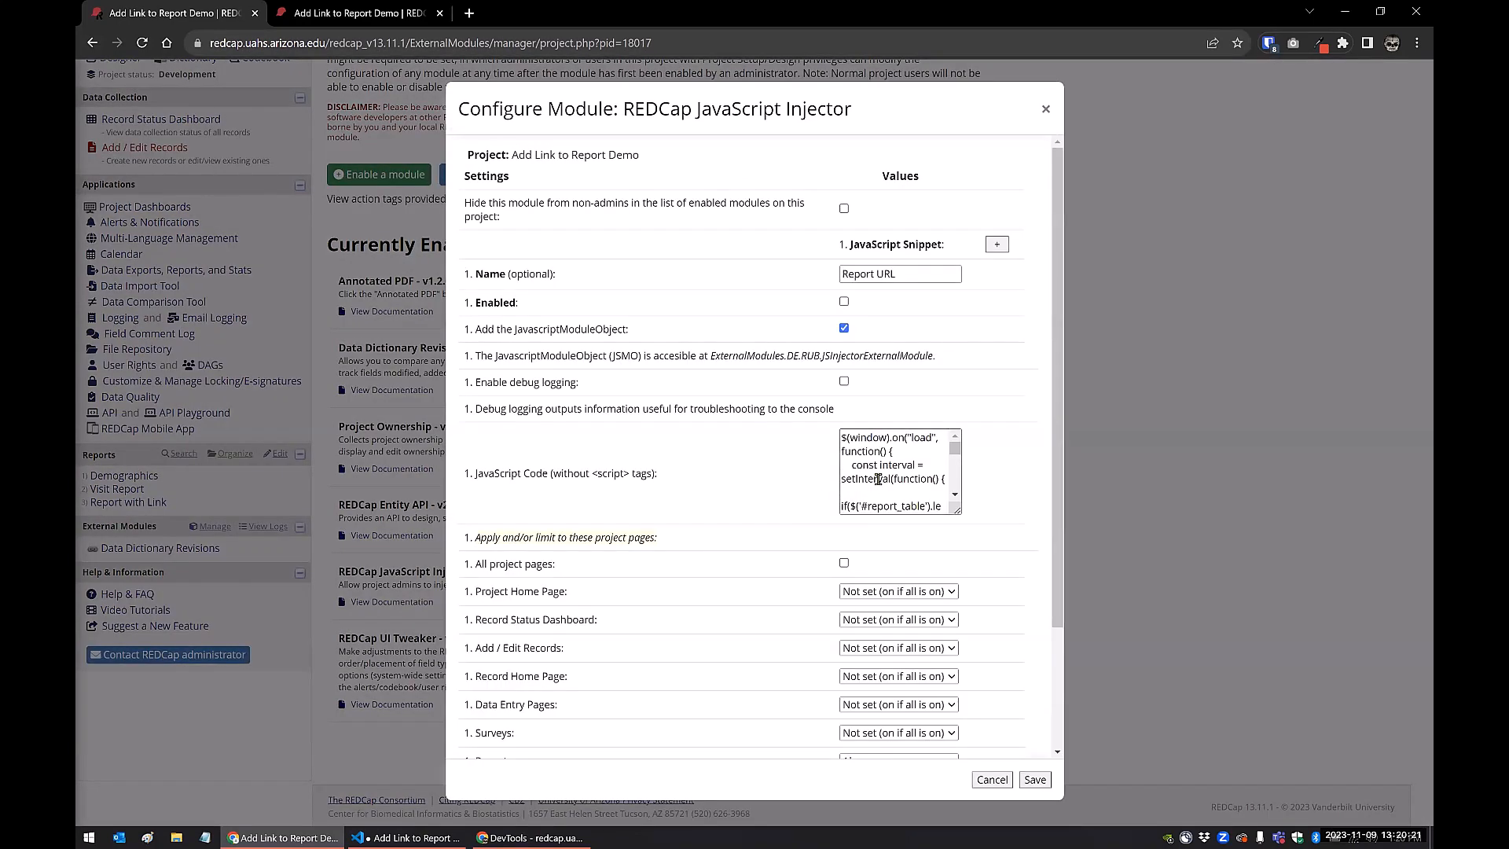
Enable the Report URL JavaScript snippet, review its code and page limits, and save the module configuration
{"action": "left_click", "coordinate": [877, 485]}
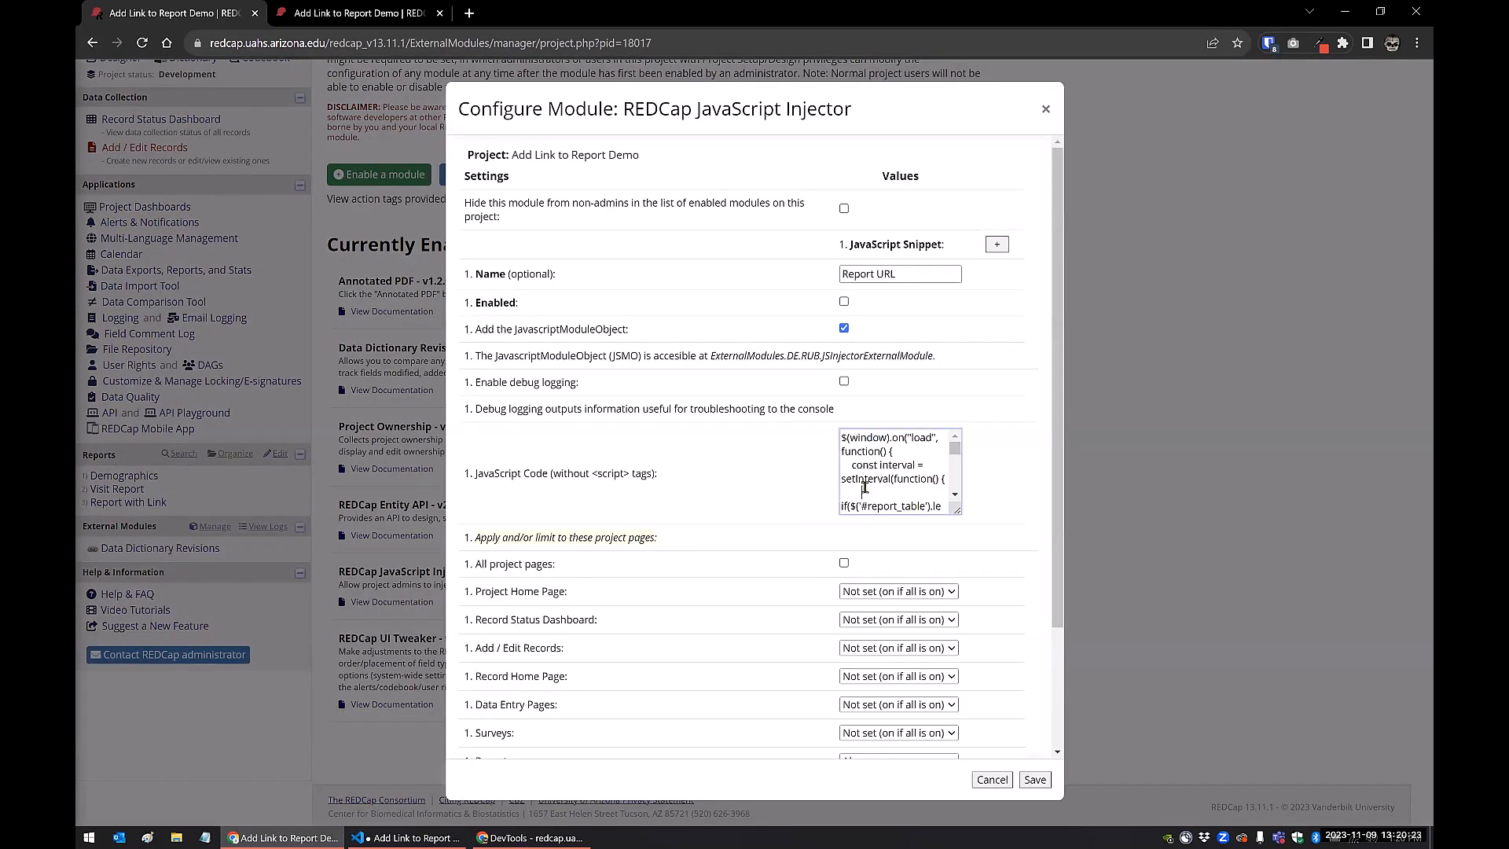
{"action": "left_click", "coordinate": [844, 302]}
{"action": "scroll", "coordinate": [759, 422], "scroll_direction": "down", "scroll_amount": 2}
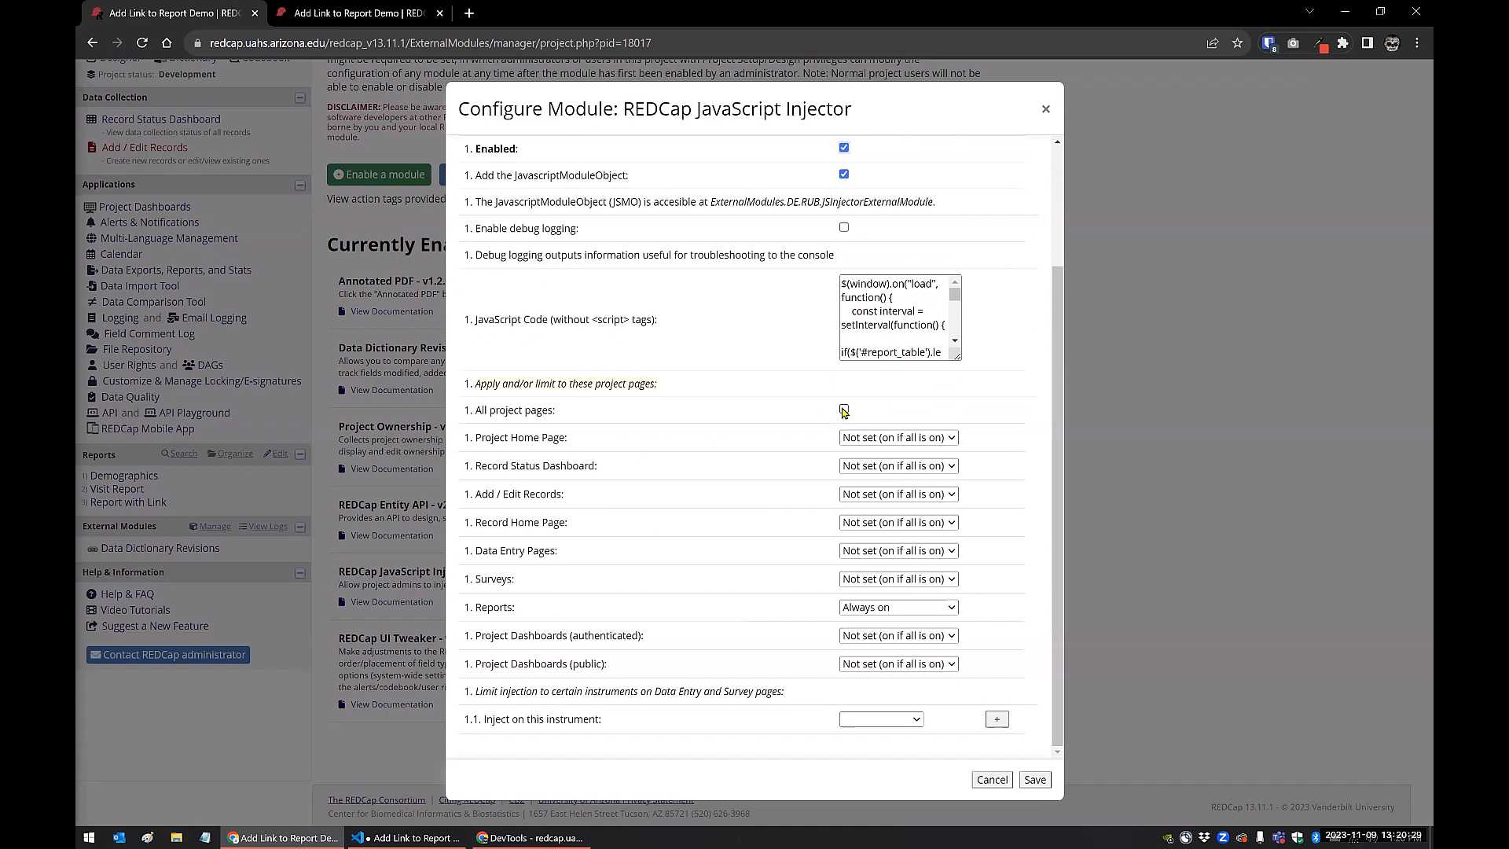
{"action": "scroll", "coordinate": [843, 412], "scroll_direction": "up", "scroll_amount": 2}
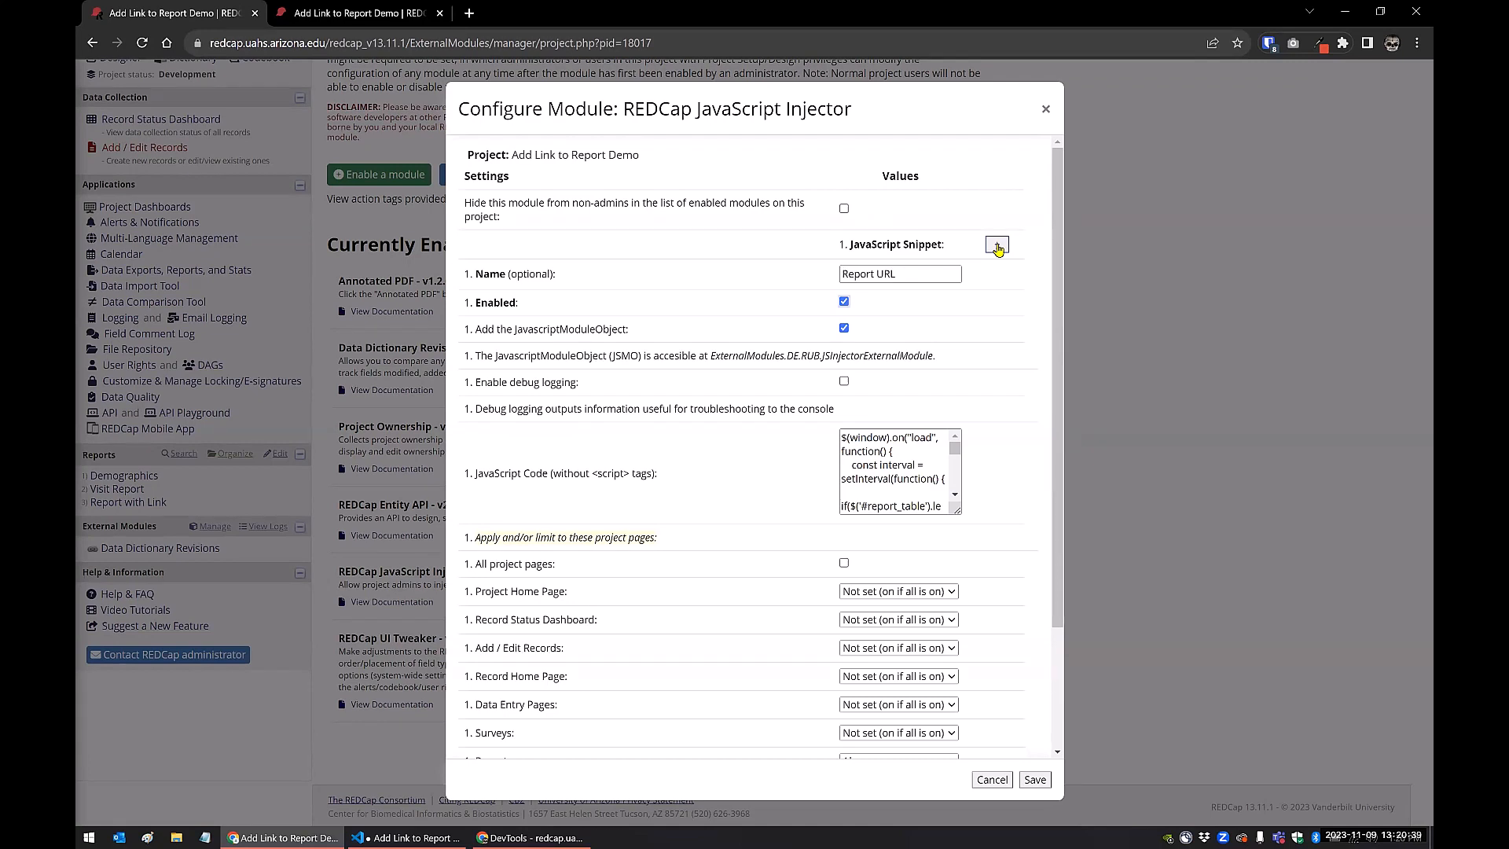
{"action": "scroll", "coordinate": [662, 462], "scroll_direction": "down", "scroll_amount": 1}
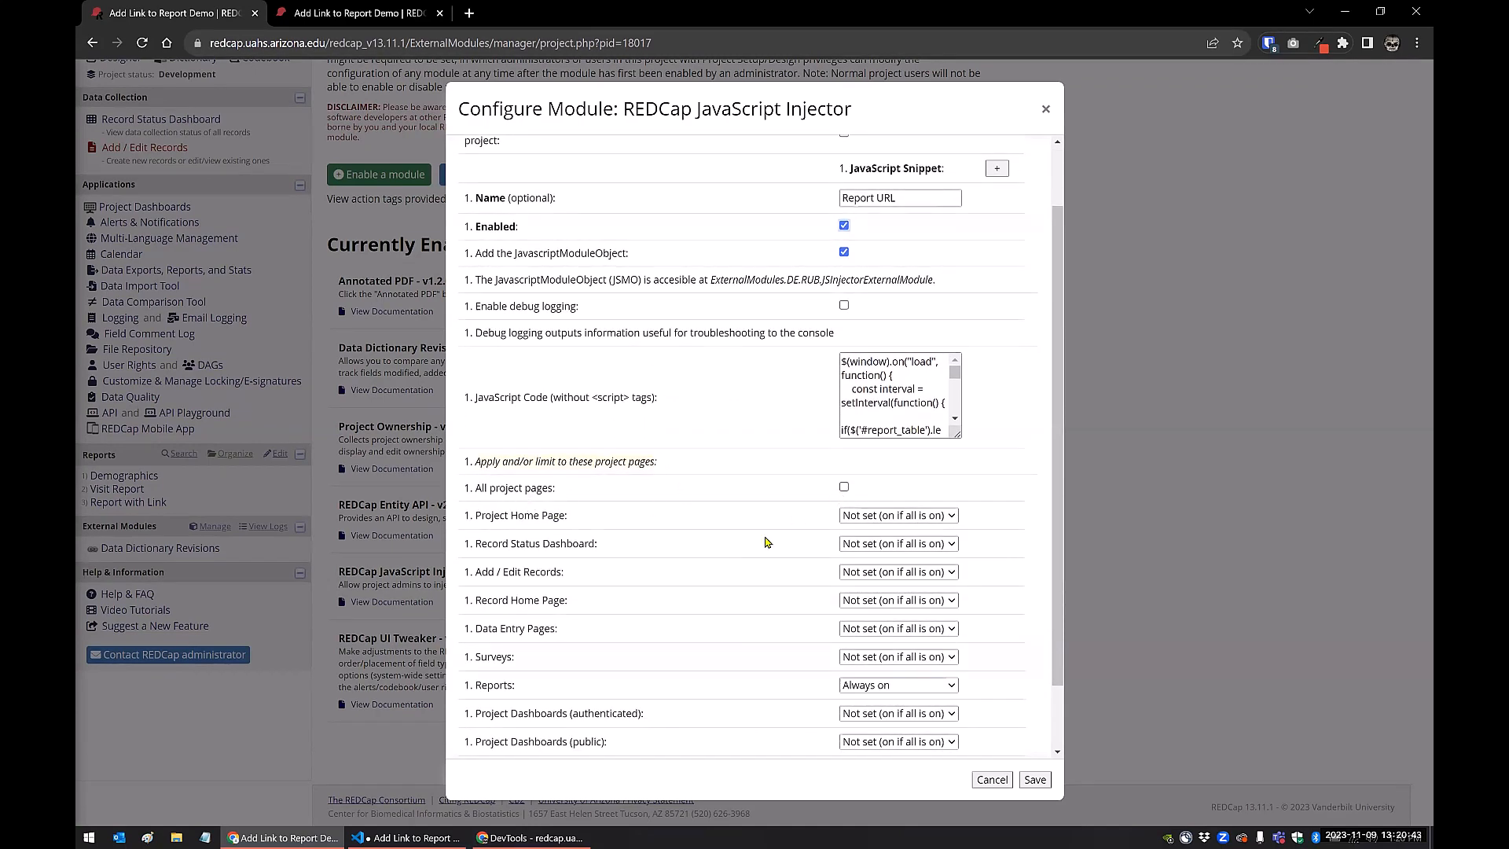
{"action": "scroll", "coordinate": [766, 542], "scroll_direction": "down", "scroll_amount": 1}
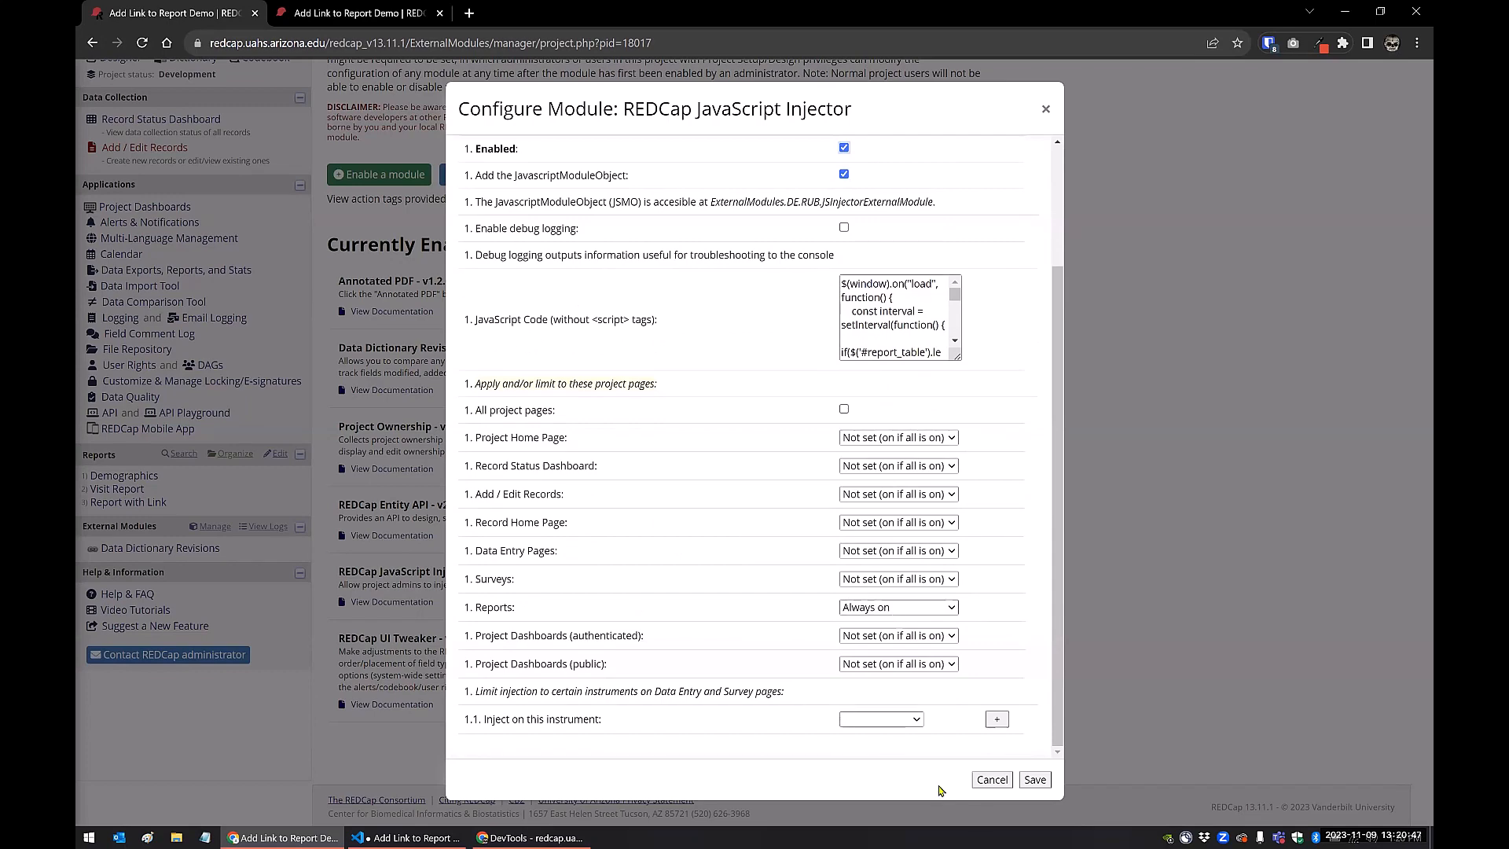
{"action": "left_click", "coordinate": [1032, 782]}
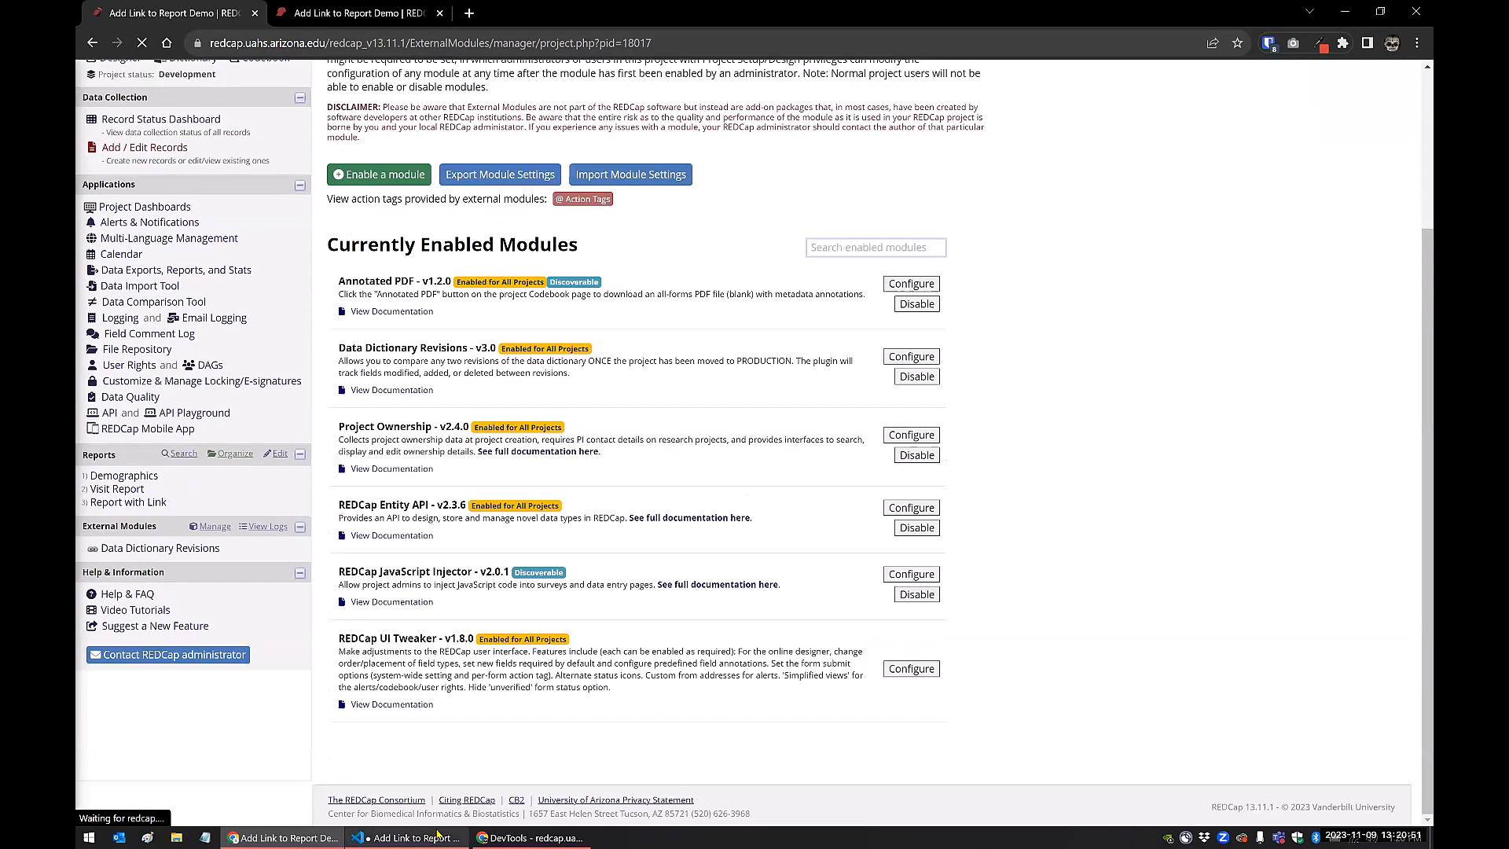
Open the Report with Link report in REDCap to check the text shown in its Instance Link column
{"action": "key", "text": "alt+Tab"}
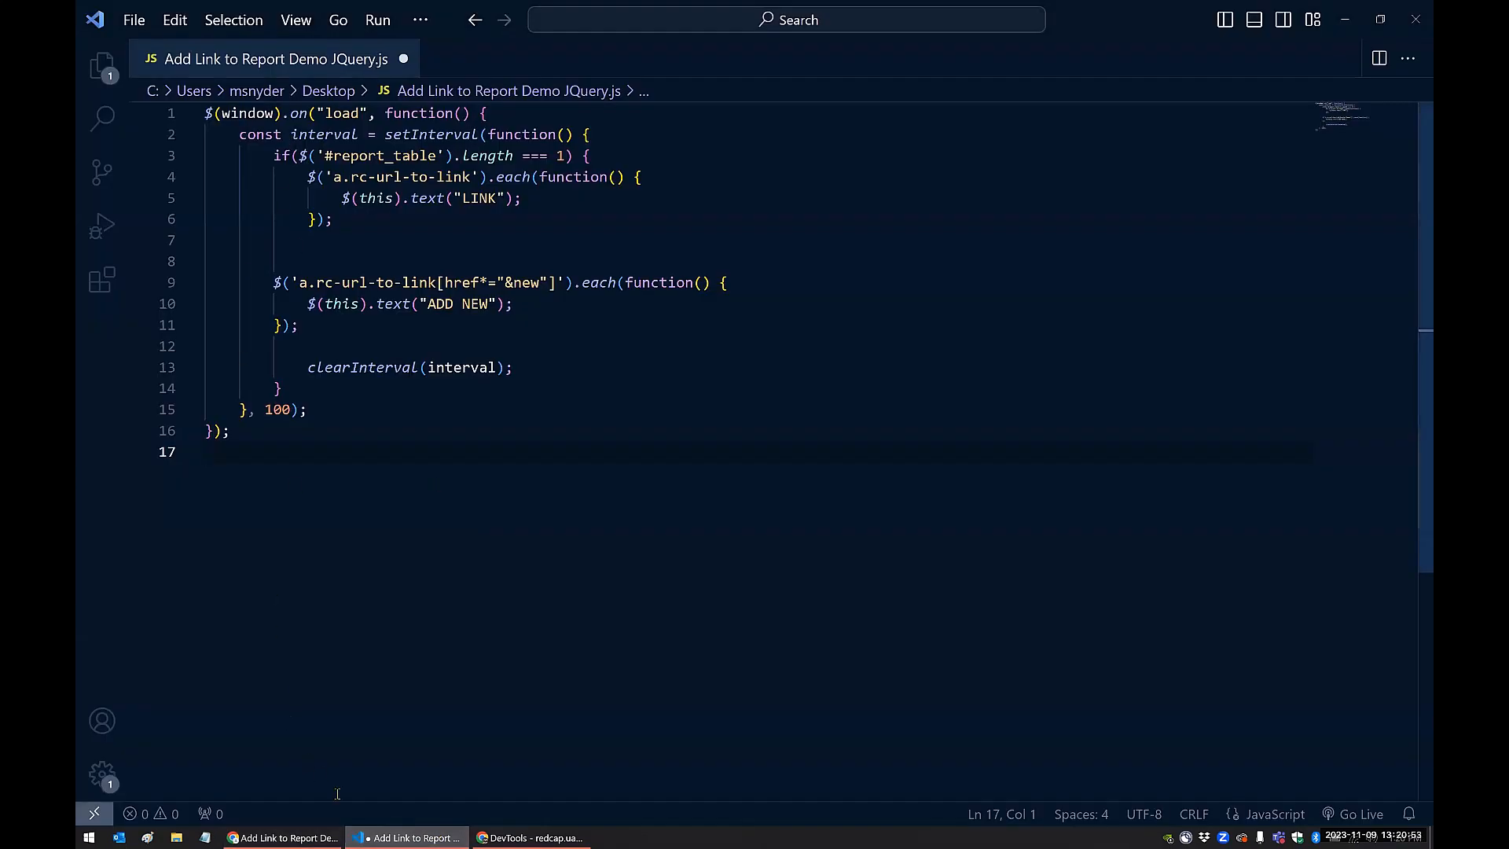
{"action": "key", "text": "alt+Tab"}
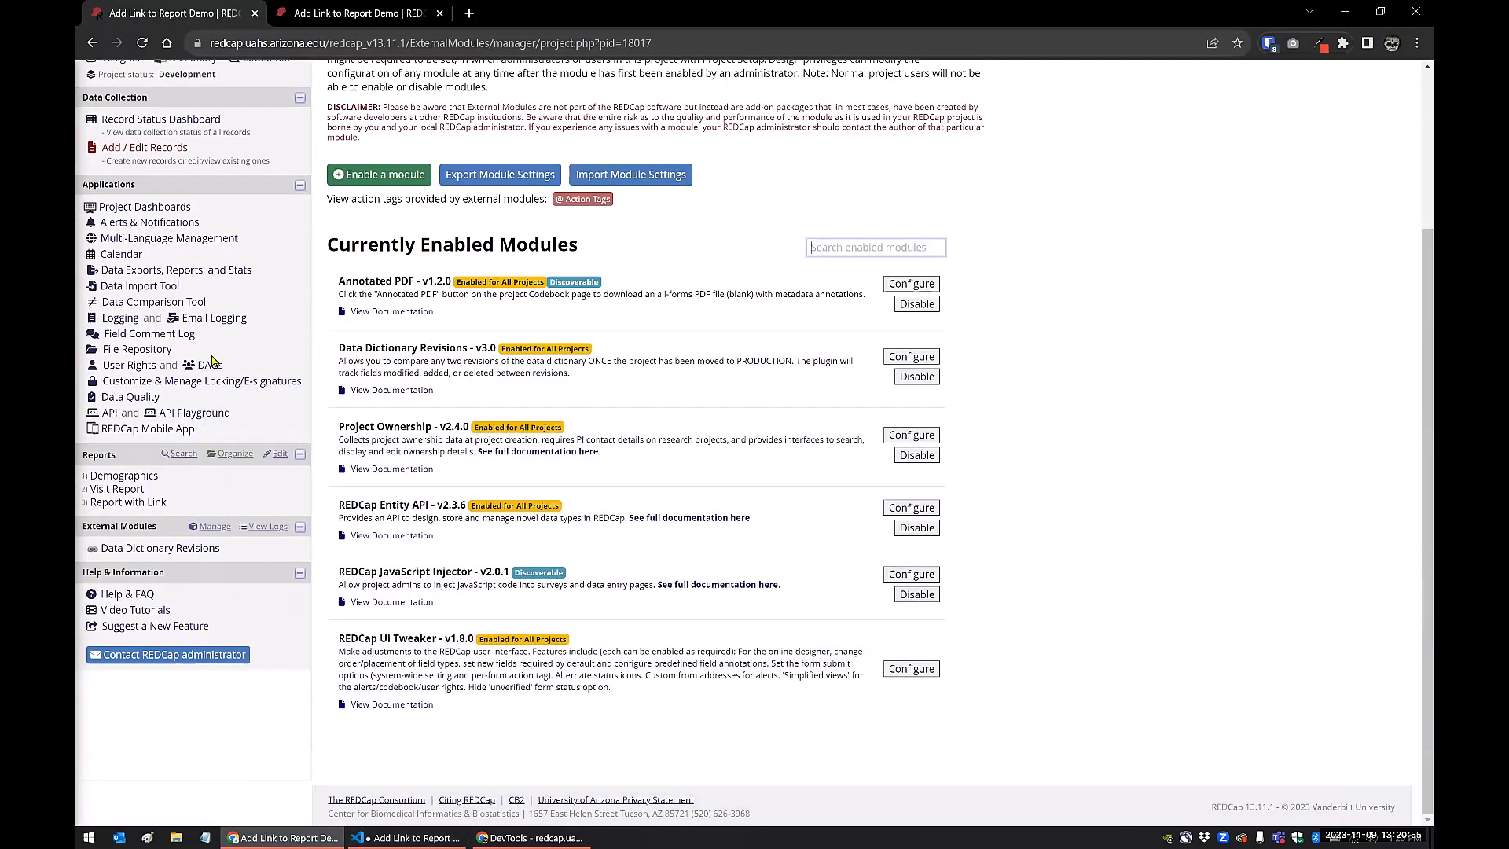
{"action": "left_click", "coordinate": [118, 503]}
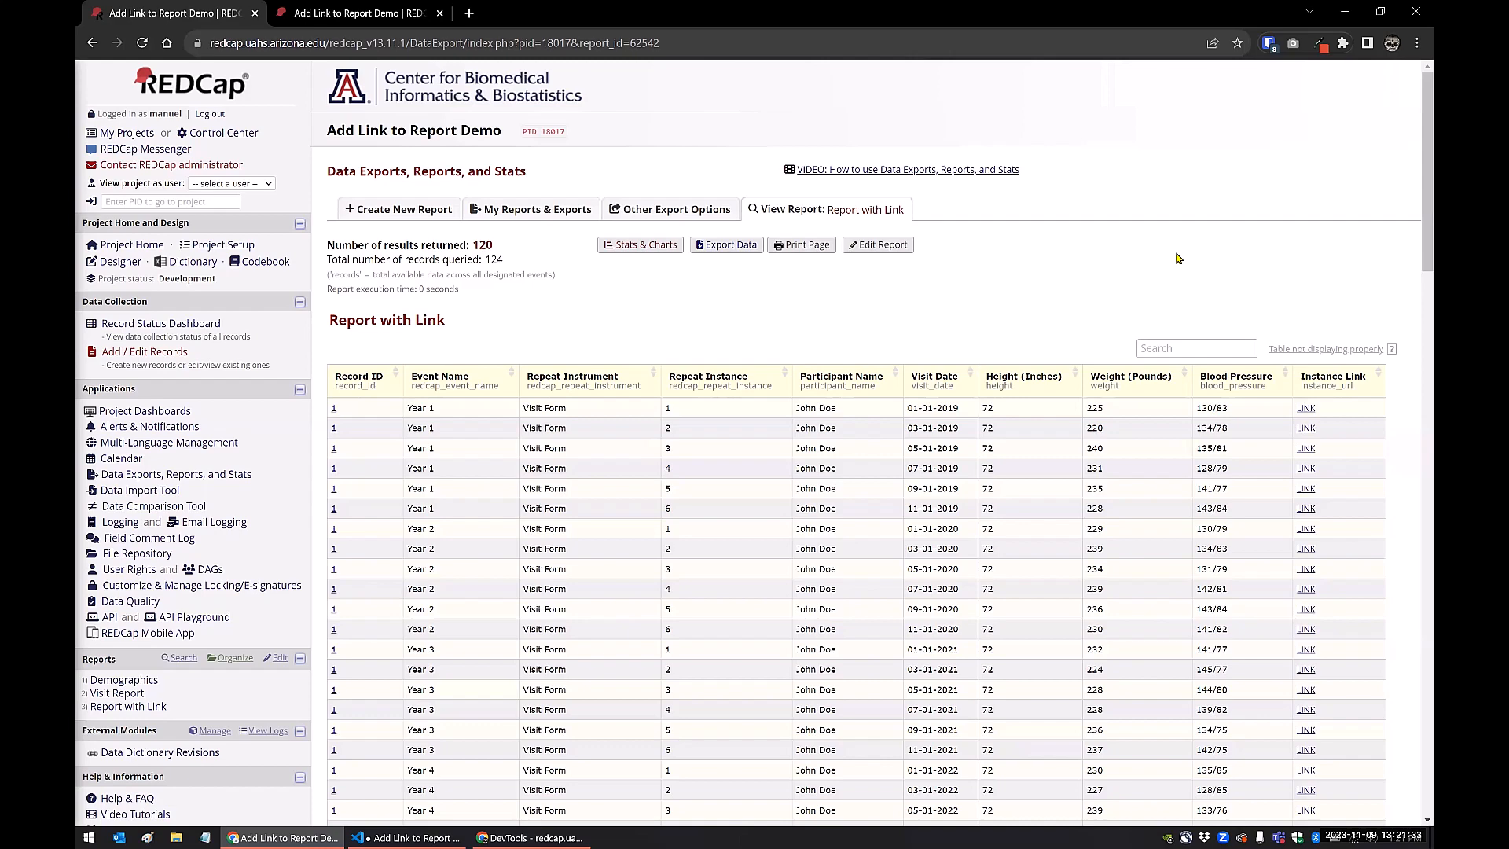
Open the action tag logic of the Add New field (new_instance_url) on the Visit Form instrument in the Online Designer
{"action": "left_click", "coordinate": [131, 268]}
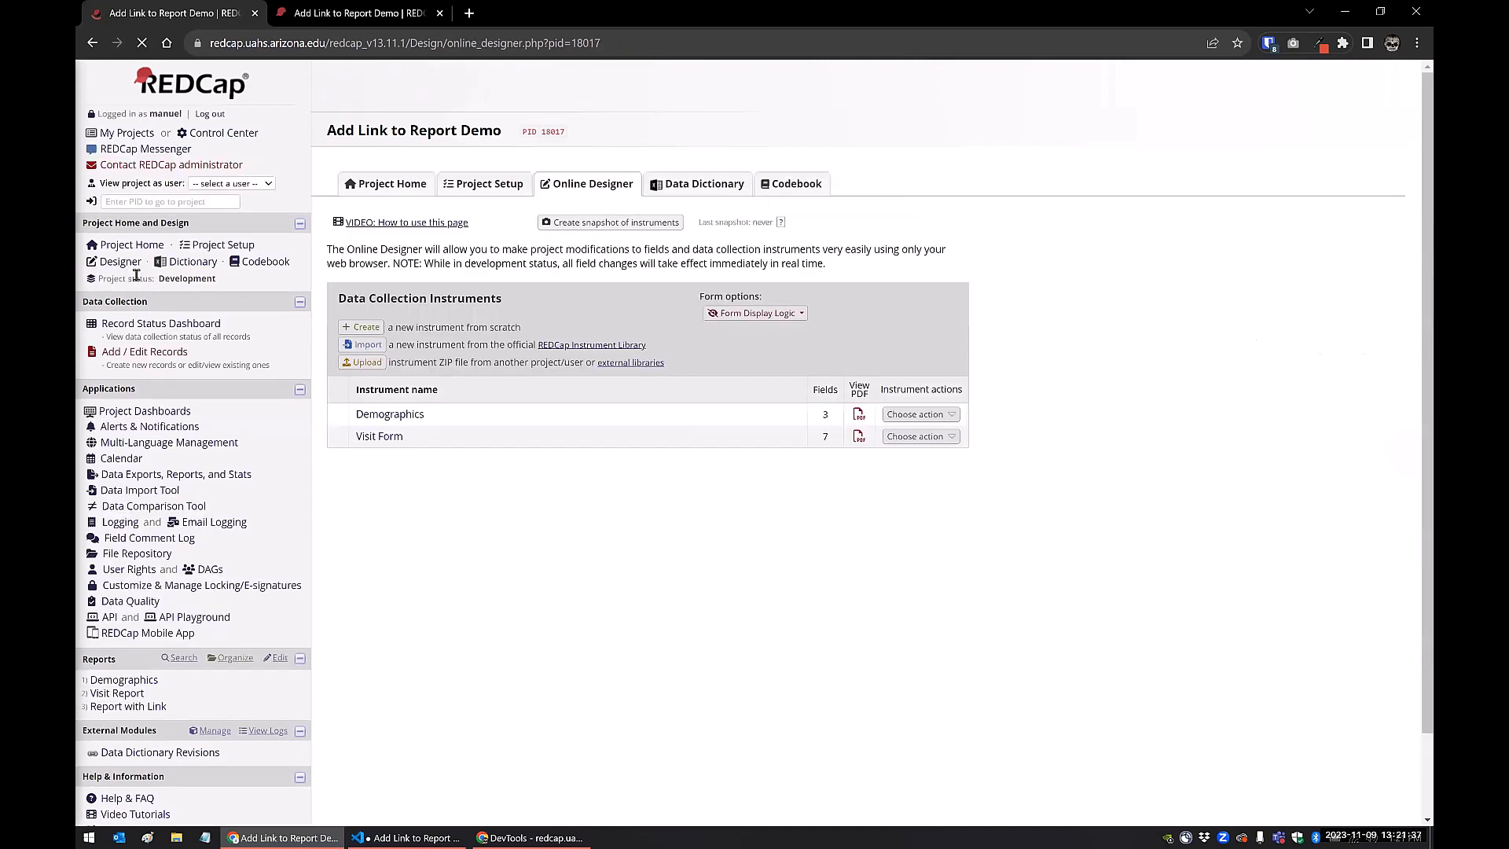
{"action": "left_click", "coordinate": [374, 437]}
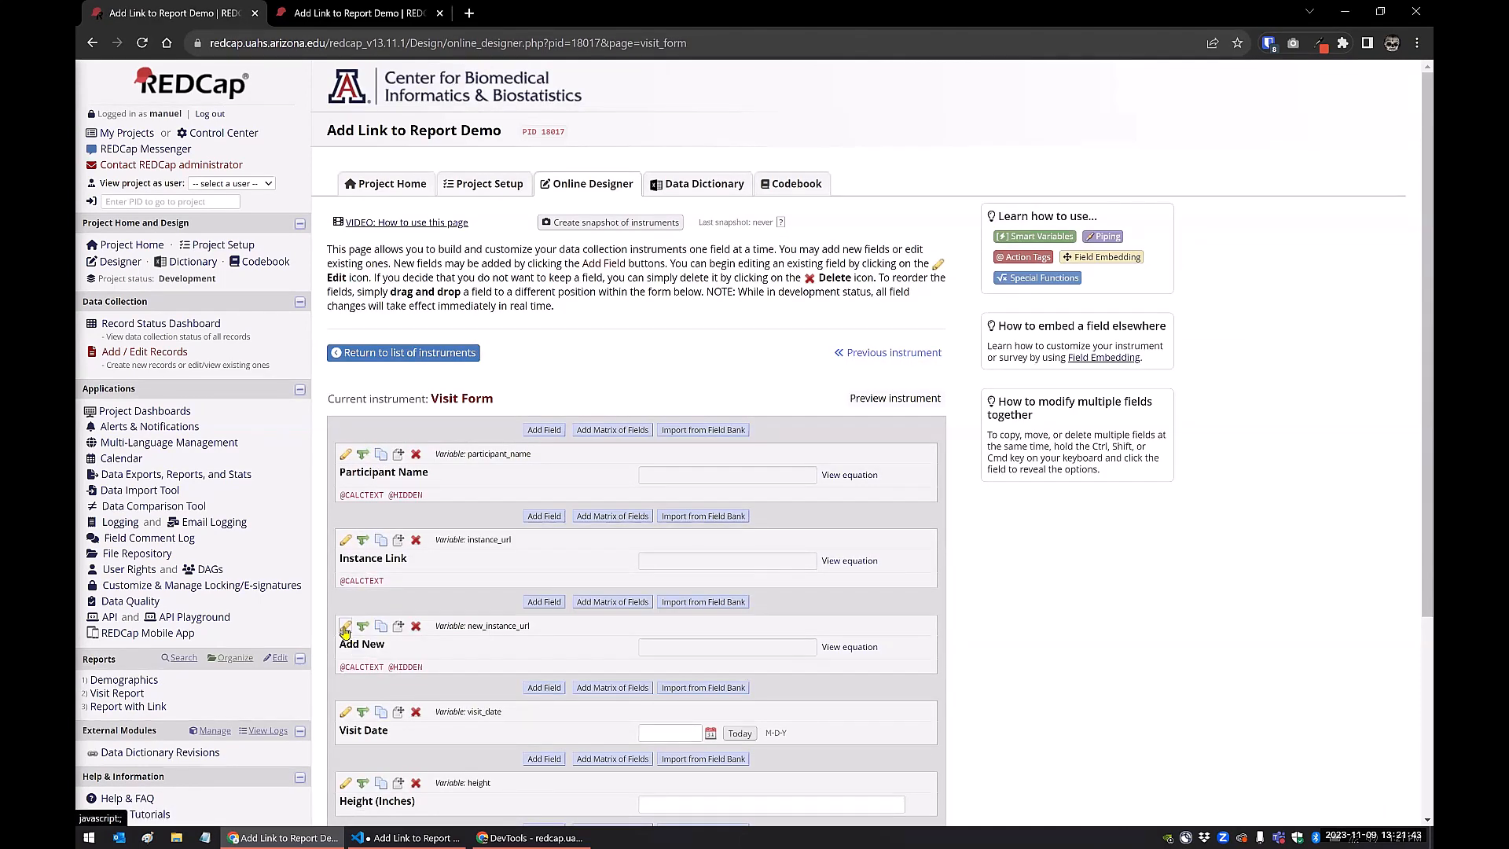
{"action": "left_click", "coordinate": [344, 629]}
{"action": "left_click", "coordinate": [459, 556]}
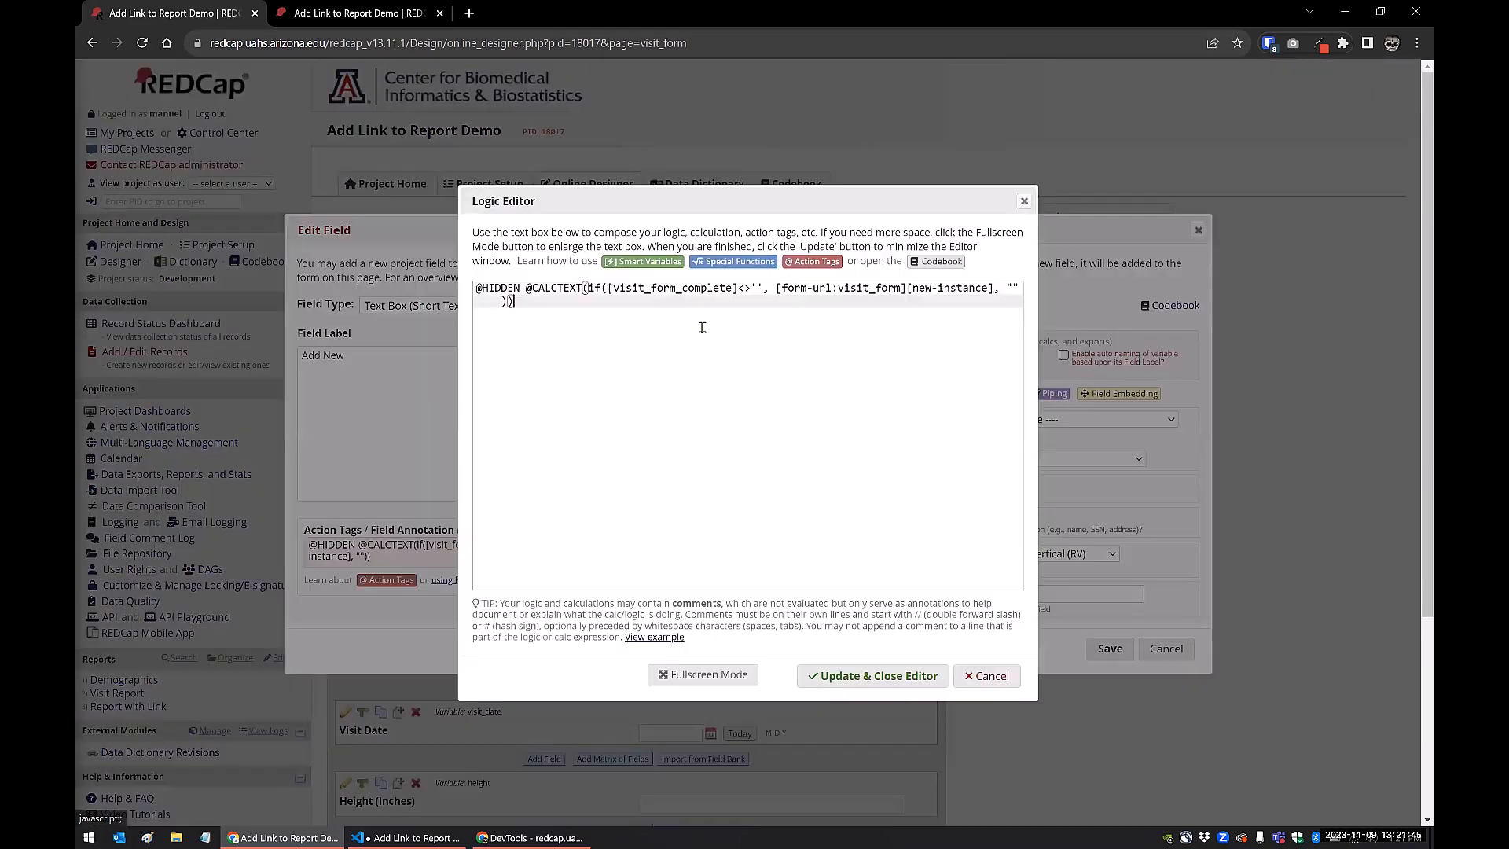
Examine the [form-url:visit_form] and [new-instance] smart variables in the CALCTEXT logic, and close the field without saving
{"action": "left_click_drag", "start_coordinate": [908, 288], "coordinate": [989, 288]}
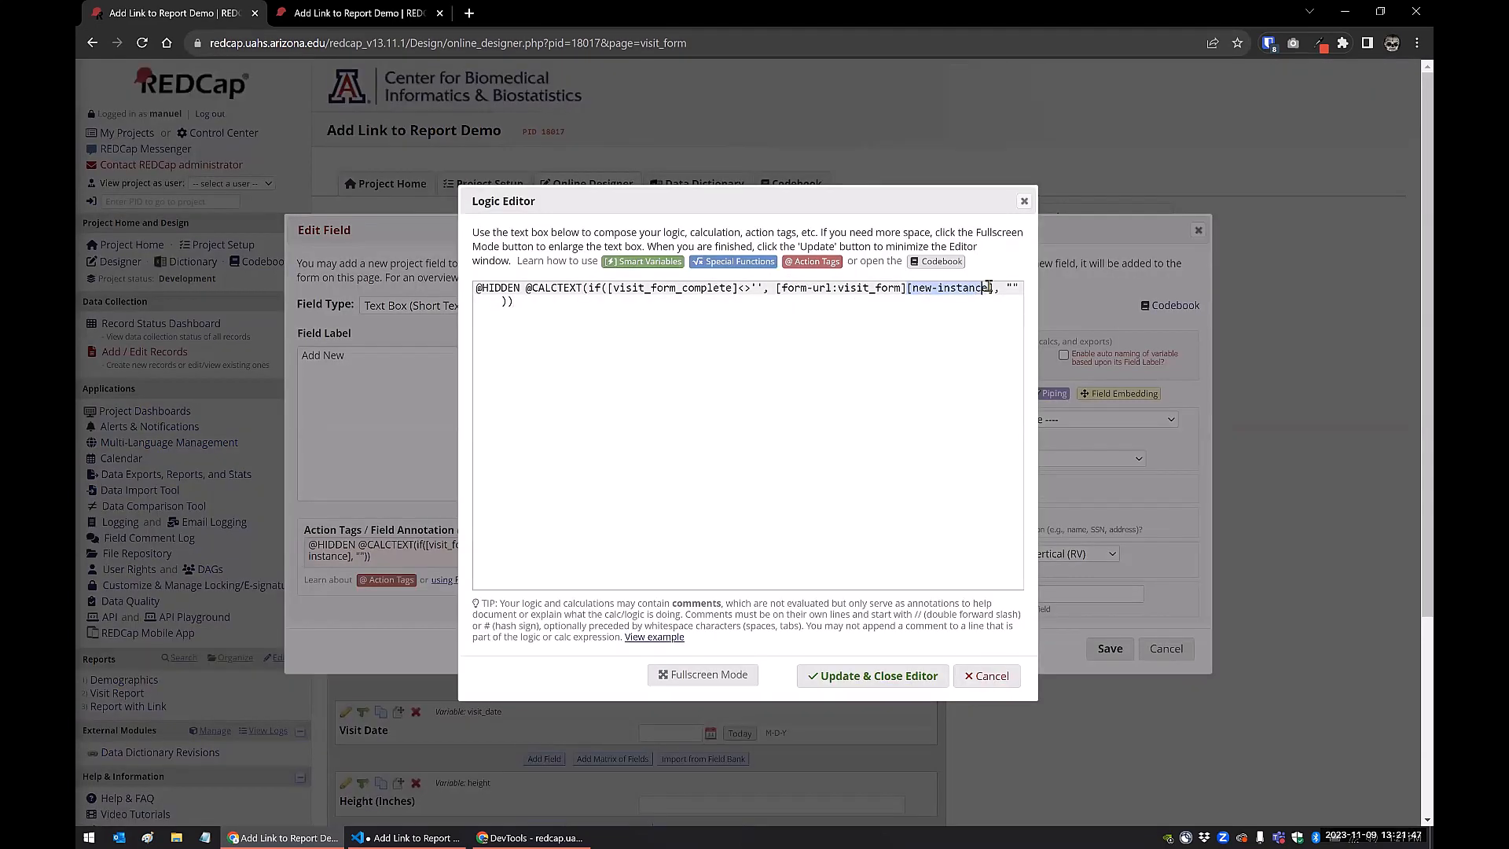
{"action": "left_click", "coordinate": [929, 307]}
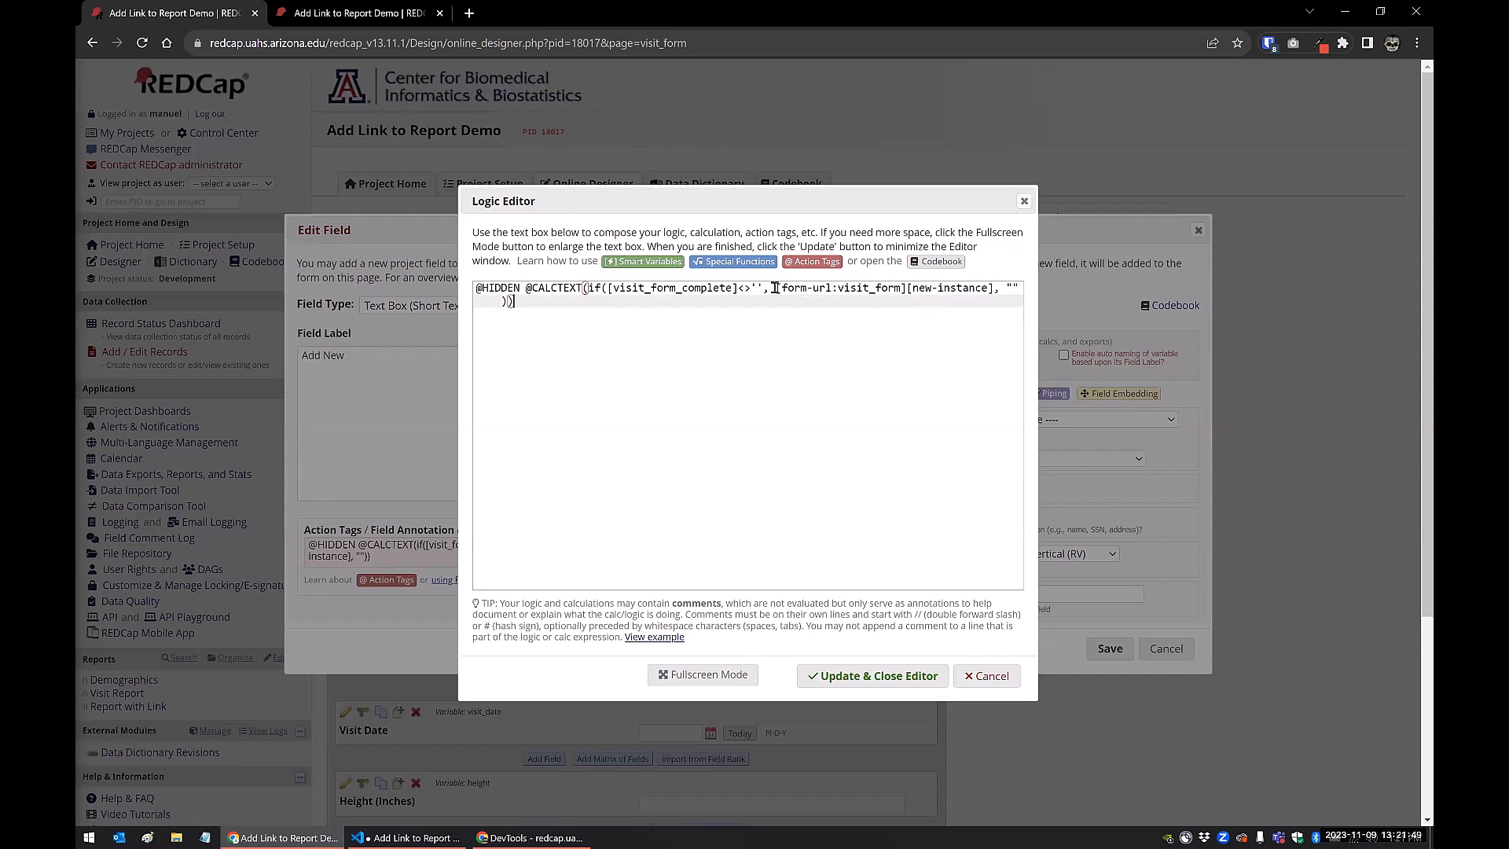
{"action": "left_click_drag", "start_coordinate": [774, 288], "coordinate": [907, 289]}
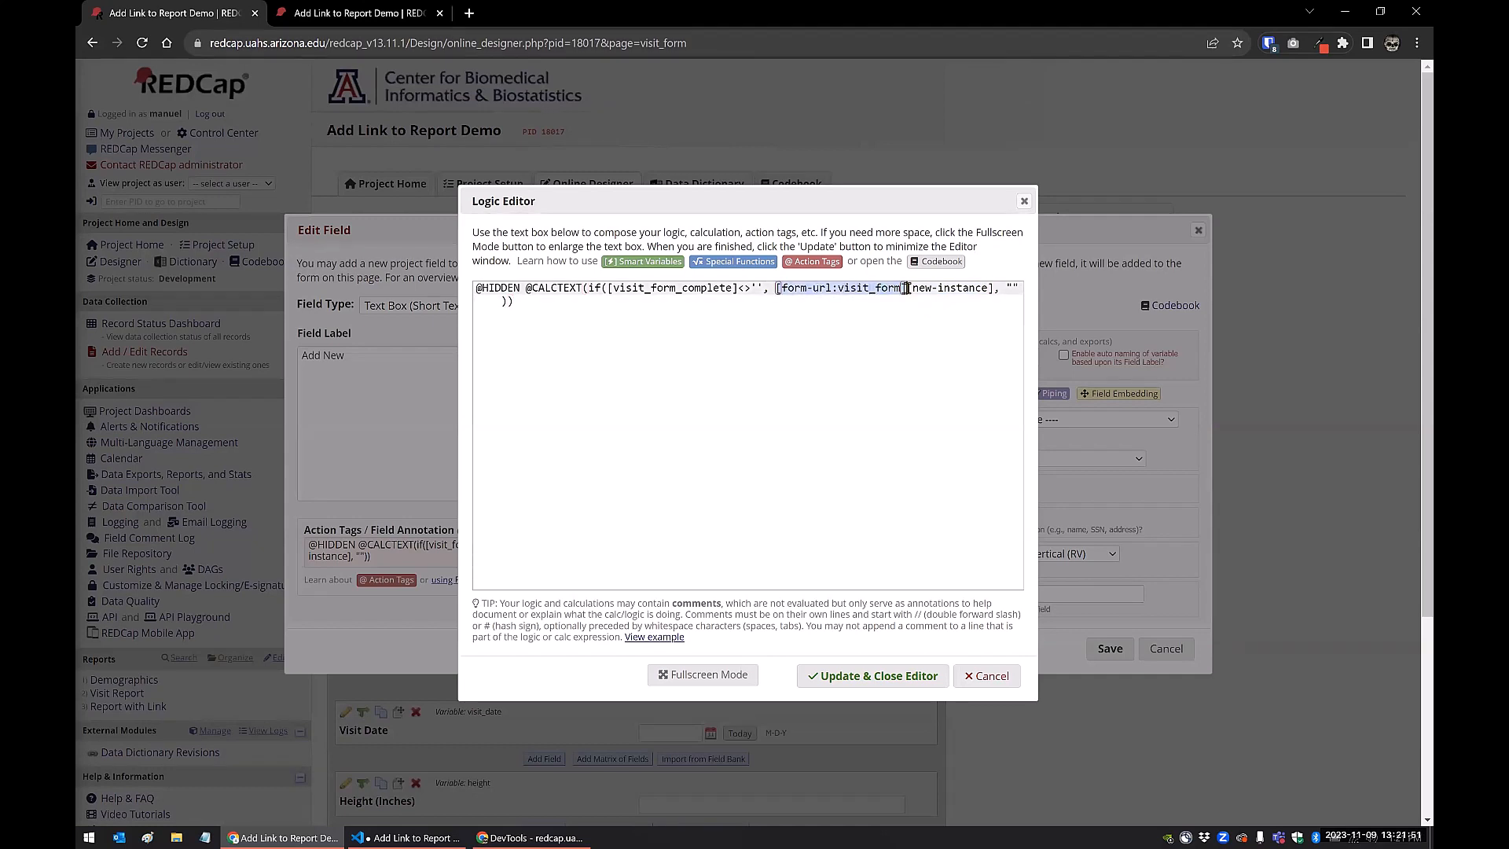
{"action": "left_click", "coordinate": [924, 323]}
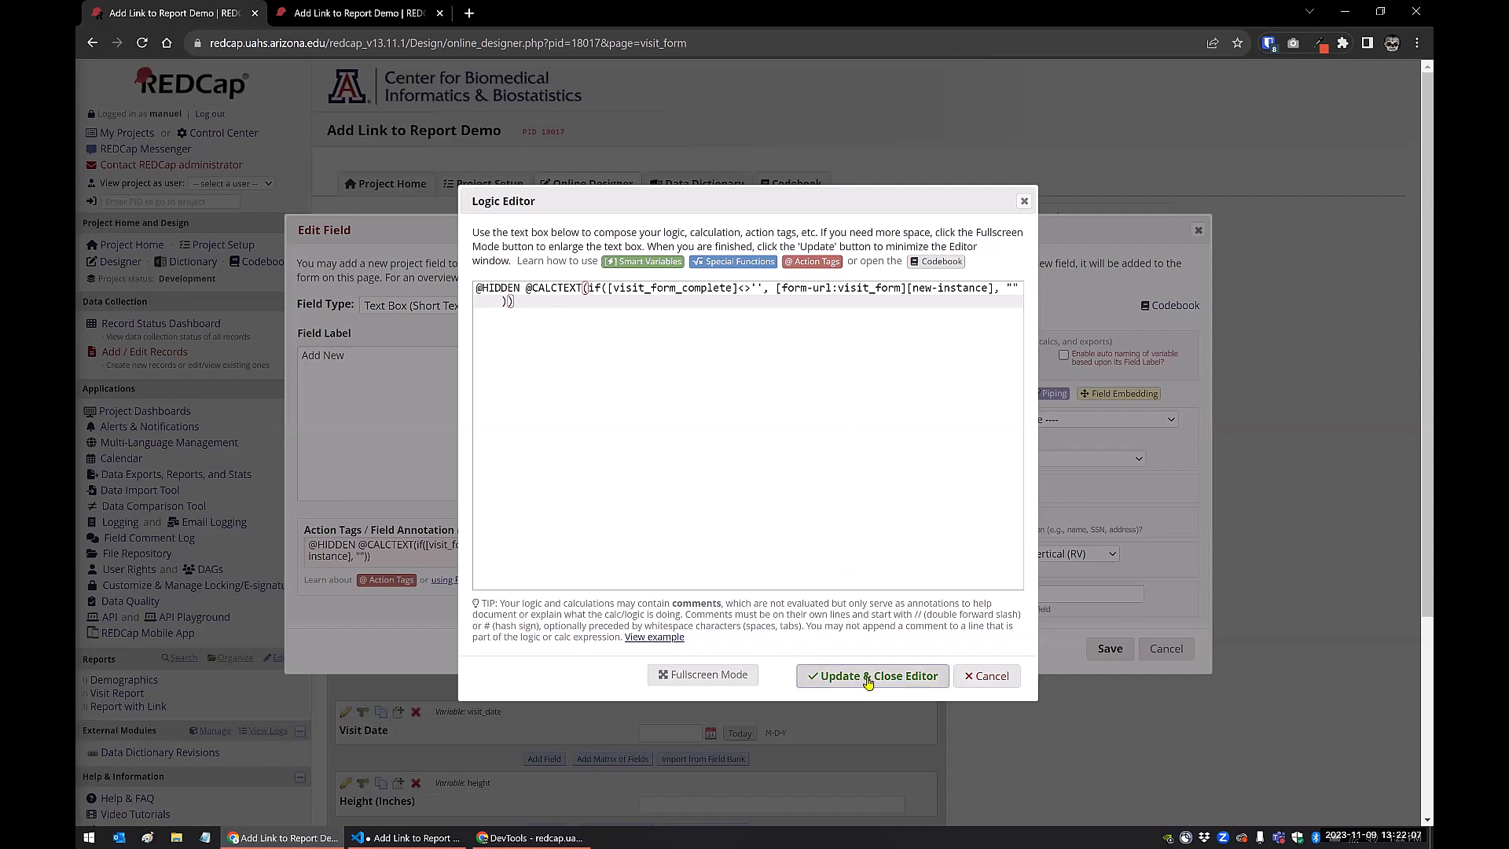
{"action": "left_click", "coordinate": [984, 677]}
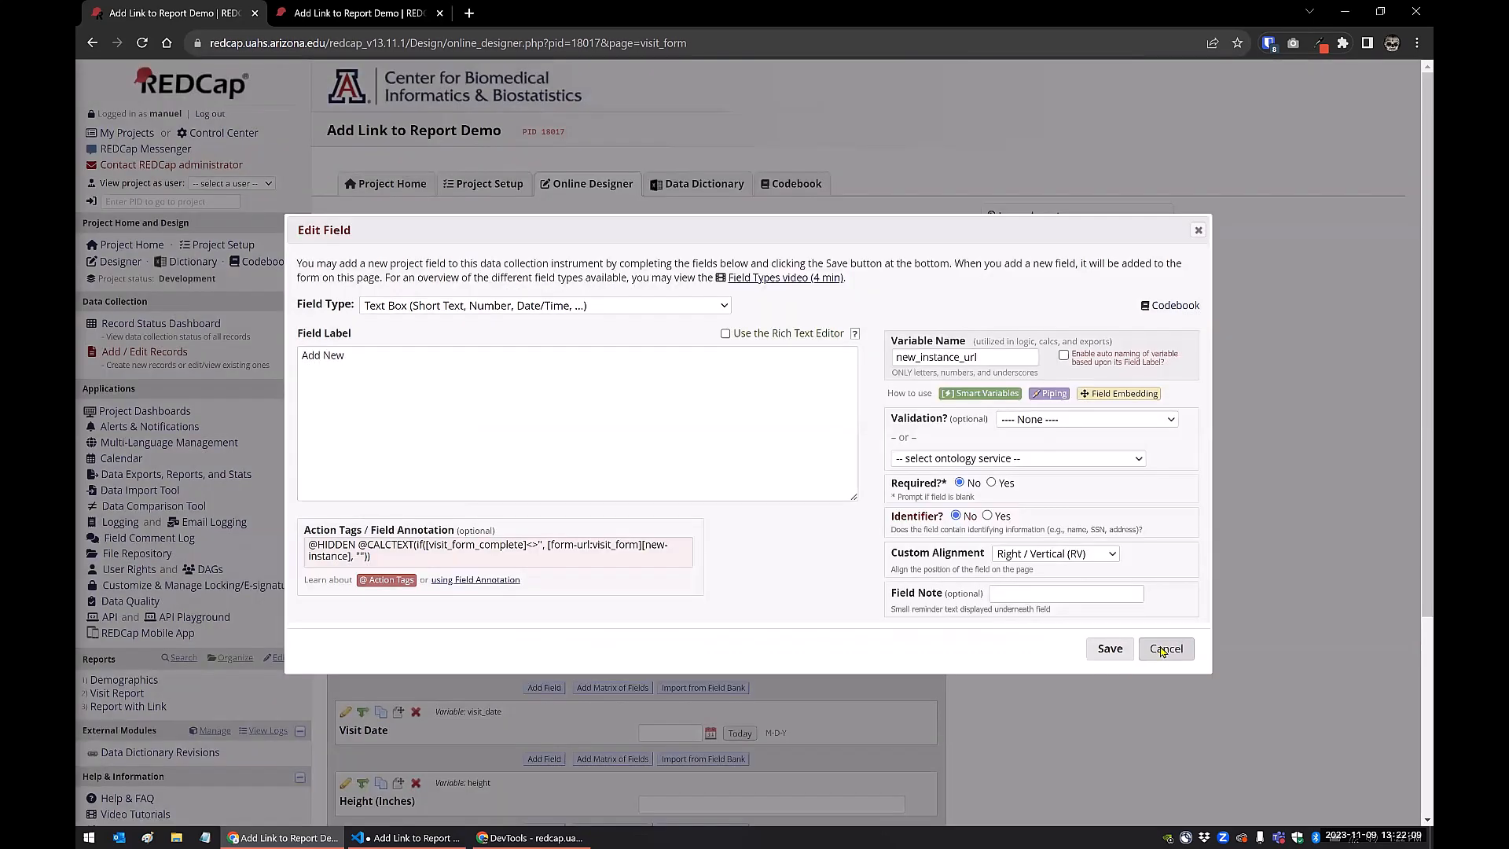
{"action": "left_click", "coordinate": [1164, 648]}
Add new_instance_url "Add New" as Field 8 of the Report with Link report, save it and view the report
{"action": "scroll", "coordinate": [169, 662], "scroll_direction": "down", "scroll_amount": 5}
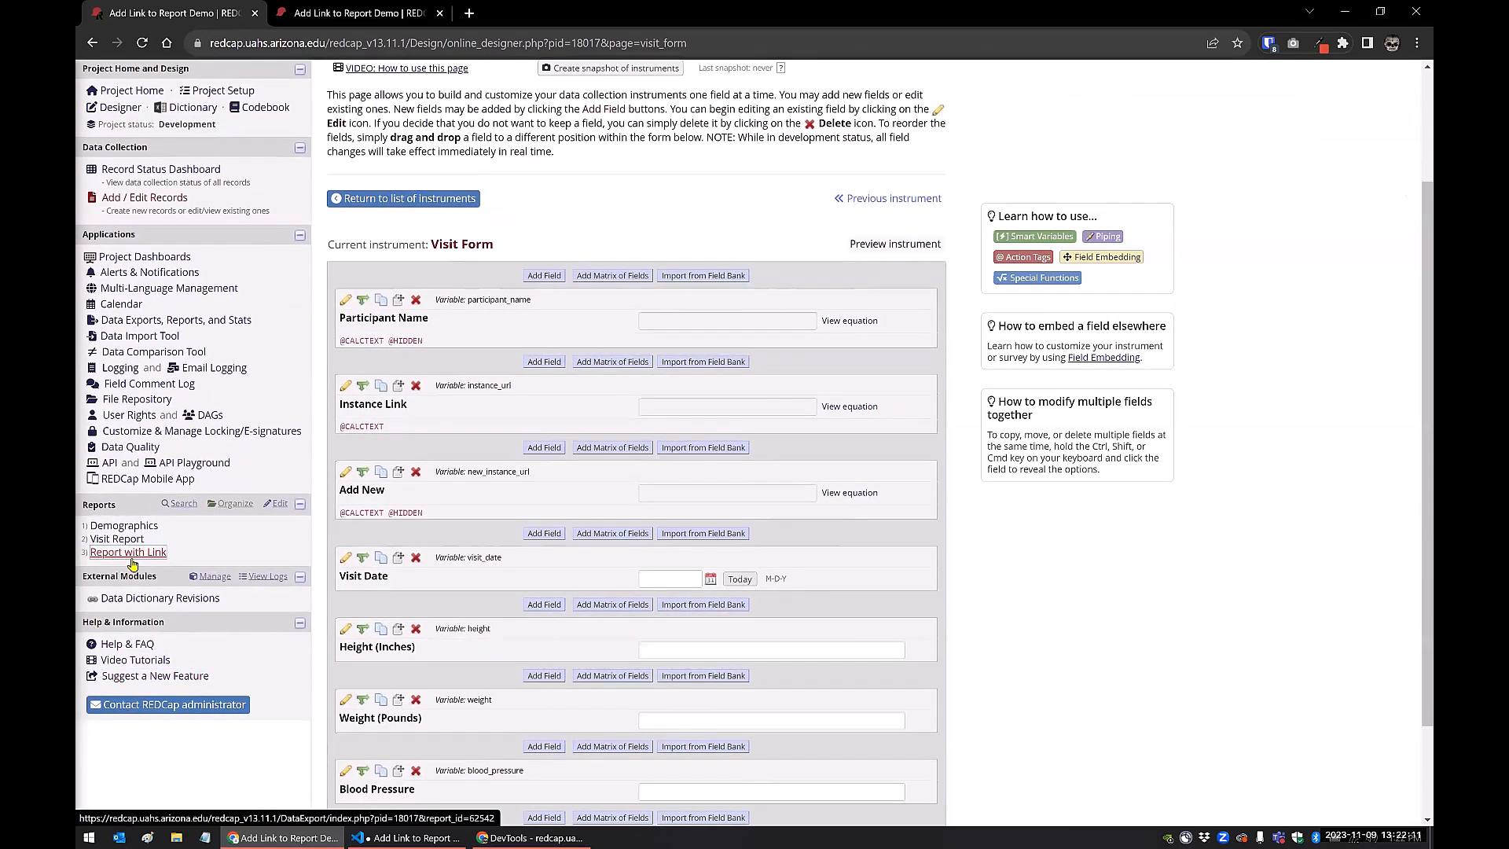
{"action": "left_click", "coordinate": [130, 554]}
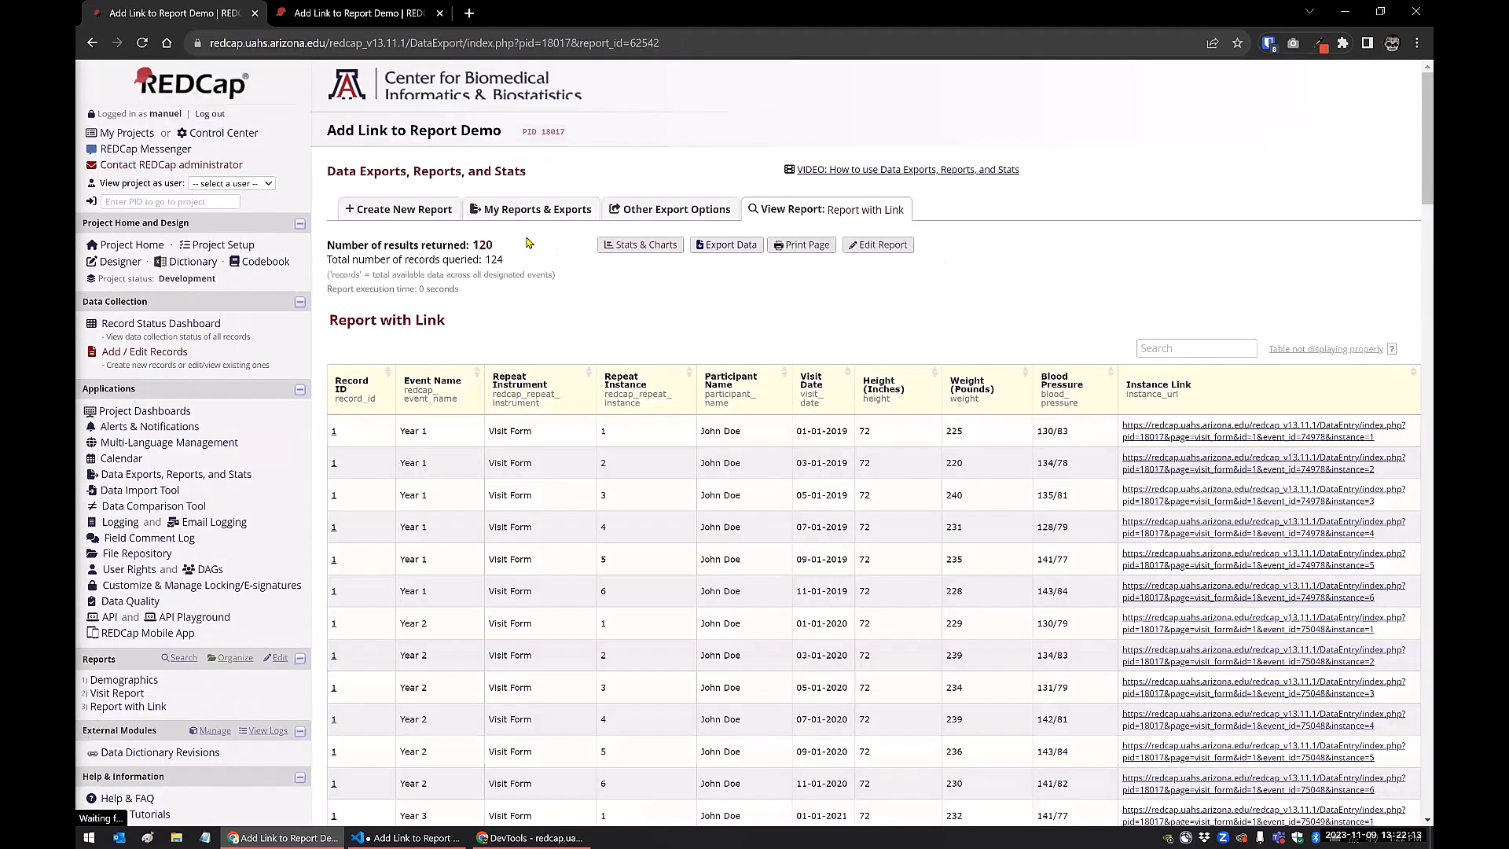
{"action": "left_click", "coordinate": [878, 247]}
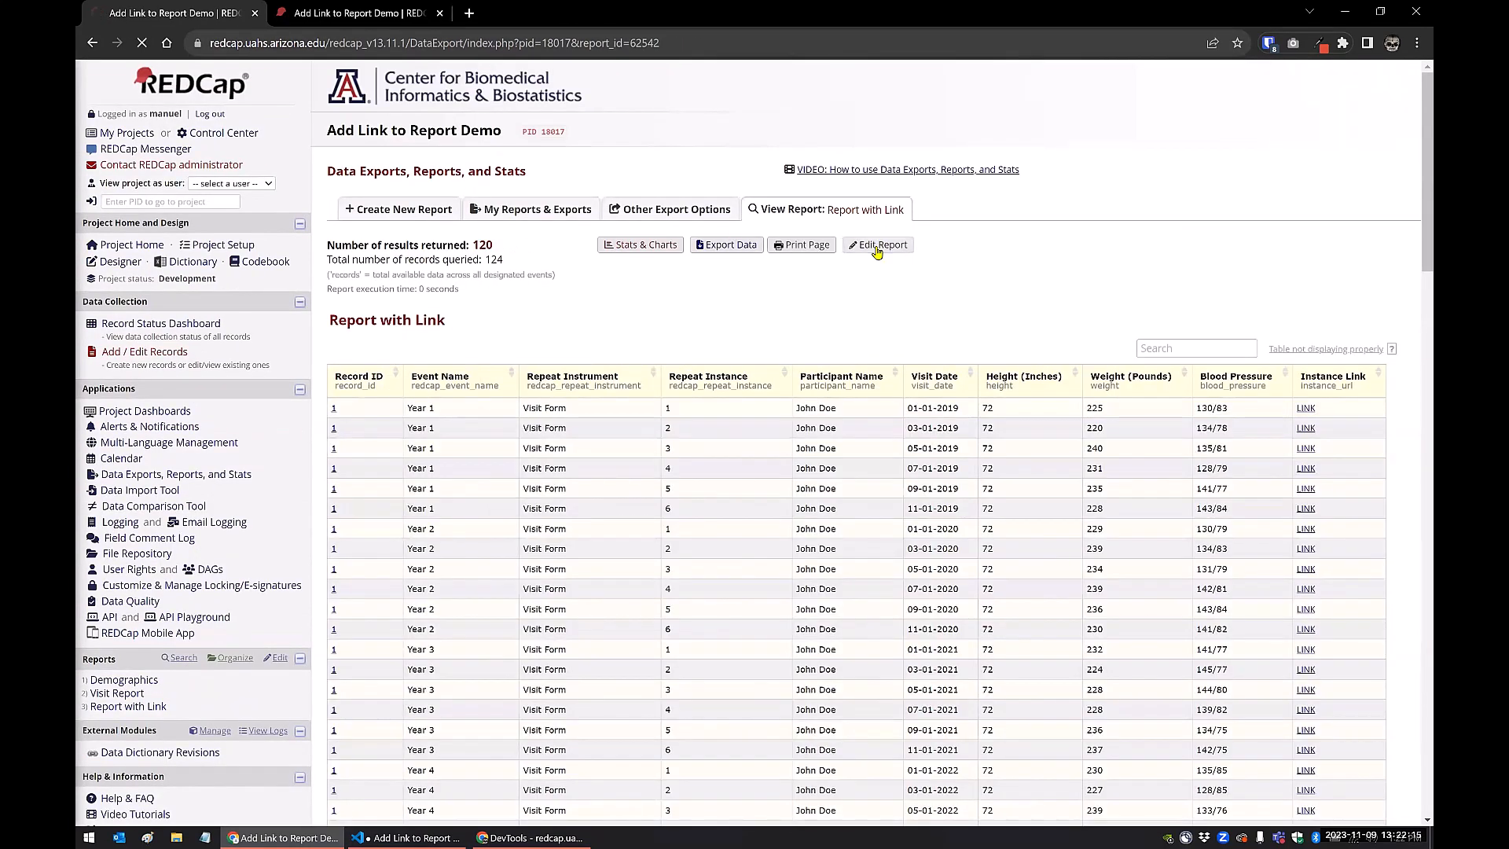
{"action": "scroll", "coordinate": [509, 458], "scroll_direction": "down", "scroll_amount": 2}
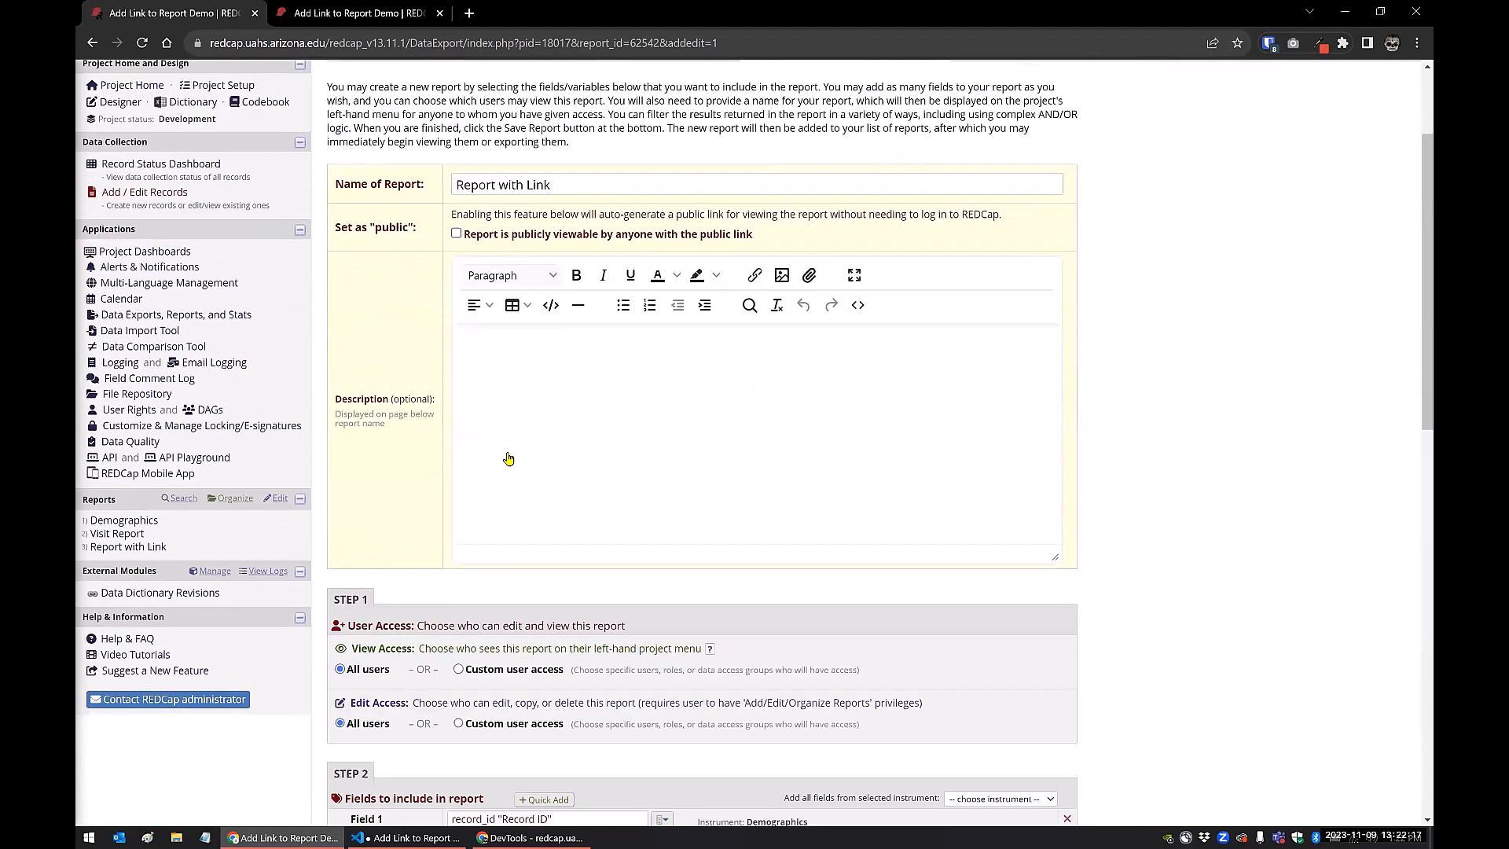
{"action": "scroll", "coordinate": [508, 458], "scroll_direction": "down", "scroll_amount": 5}
{"action": "left_click", "coordinate": [474, 585]}
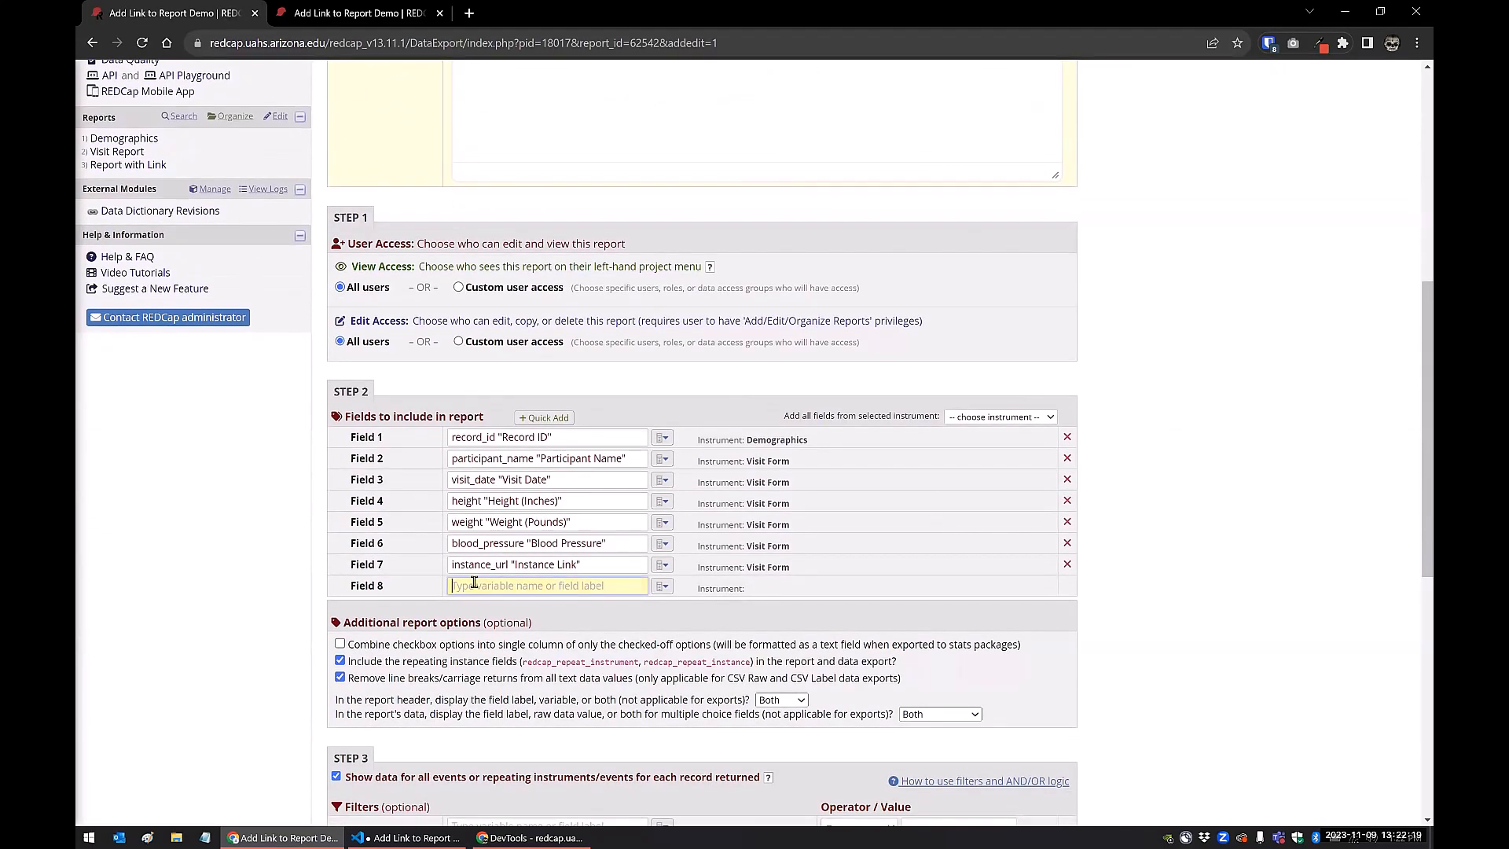
{"action": "type", "text": "new"}
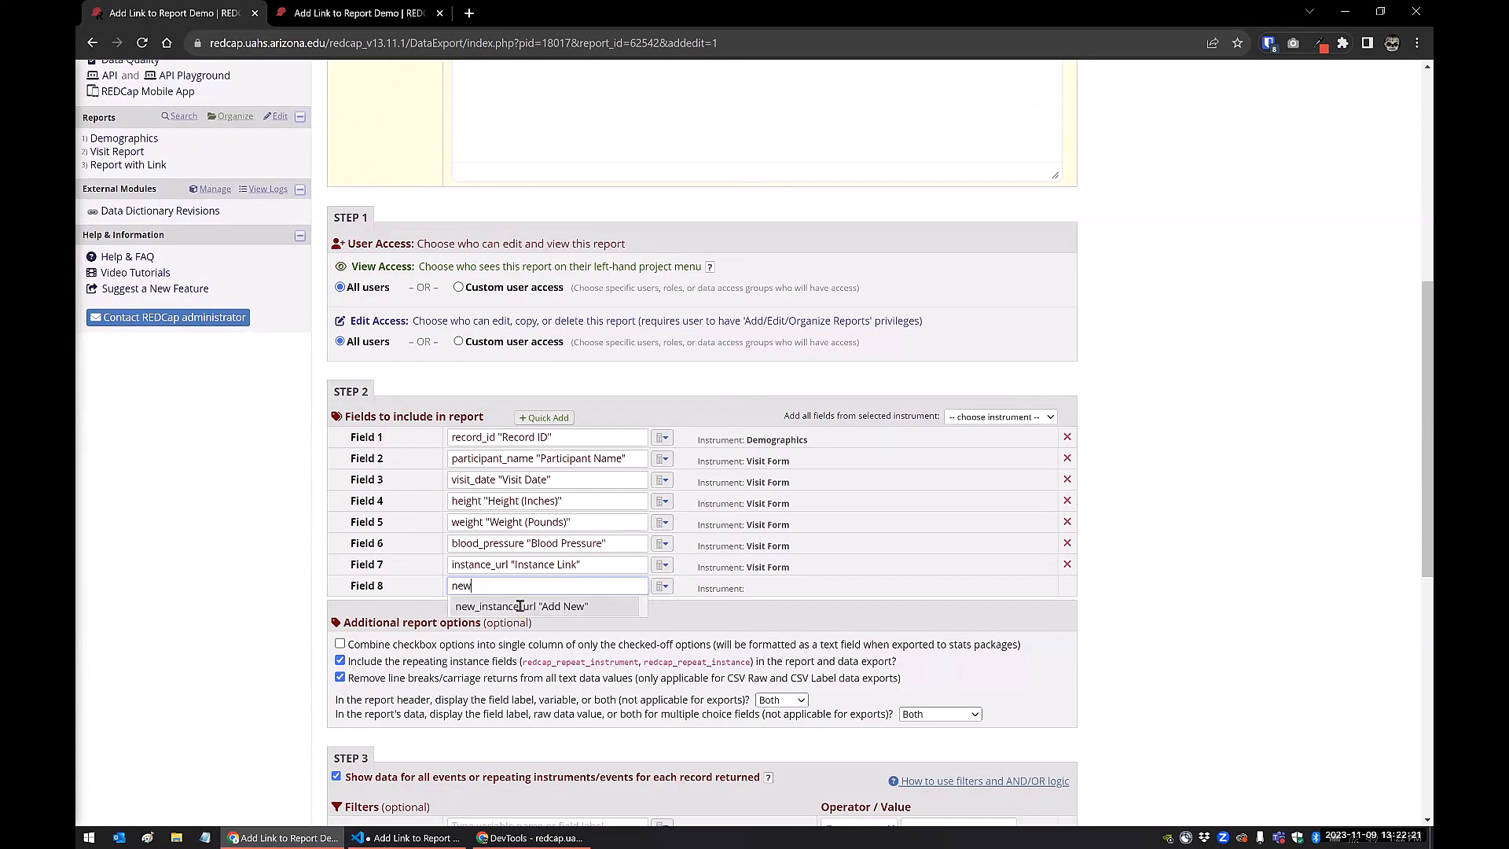
{"action": "left_click", "coordinate": [520, 605]}
{"action": "scroll", "coordinate": [667, 562], "scroll_direction": "down", "scroll_amount": 8}
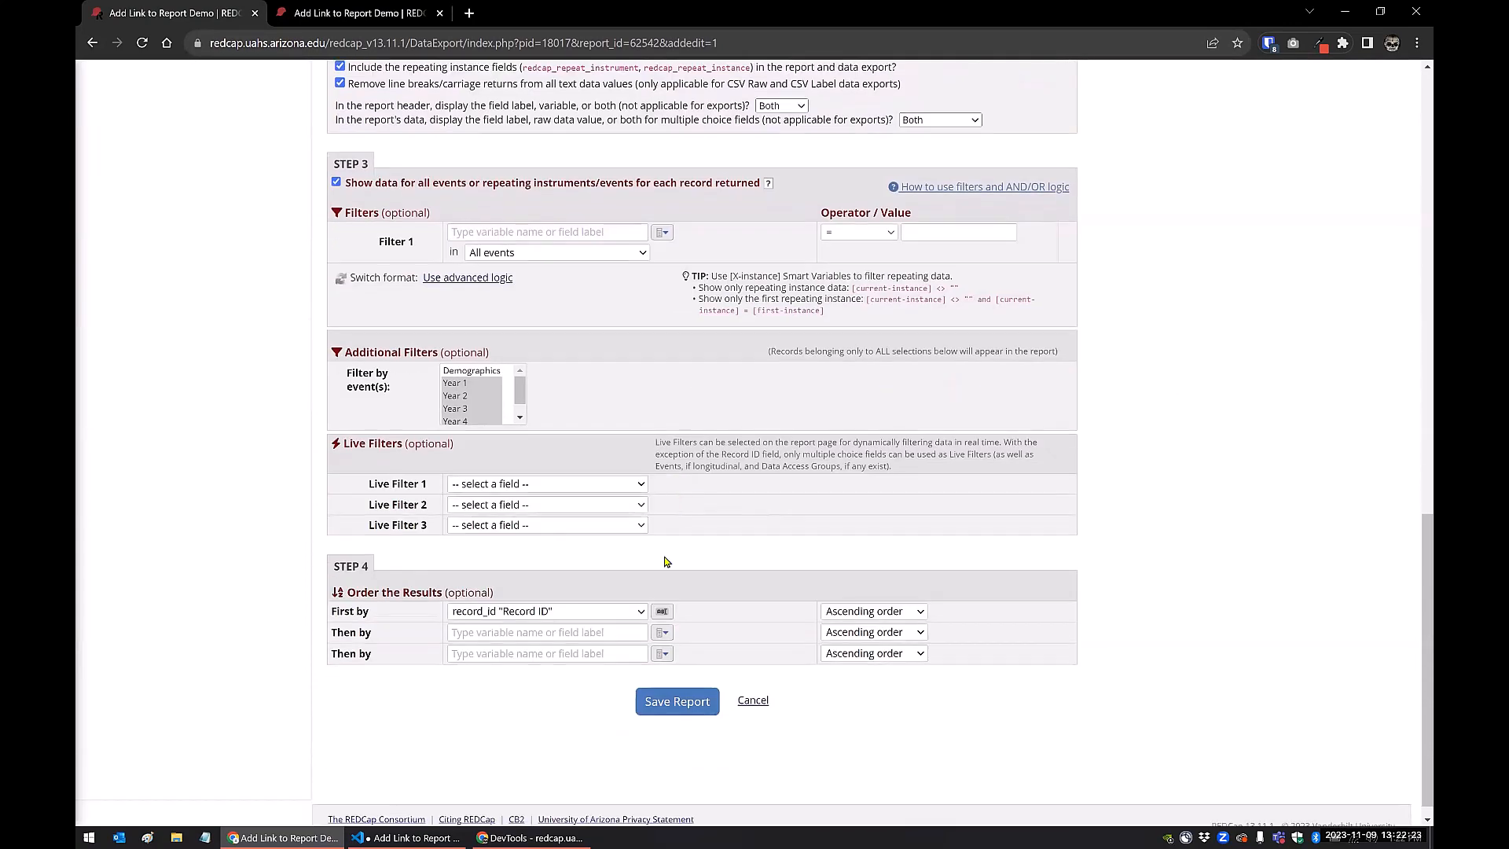
{"action": "left_click", "coordinate": [657, 703]}
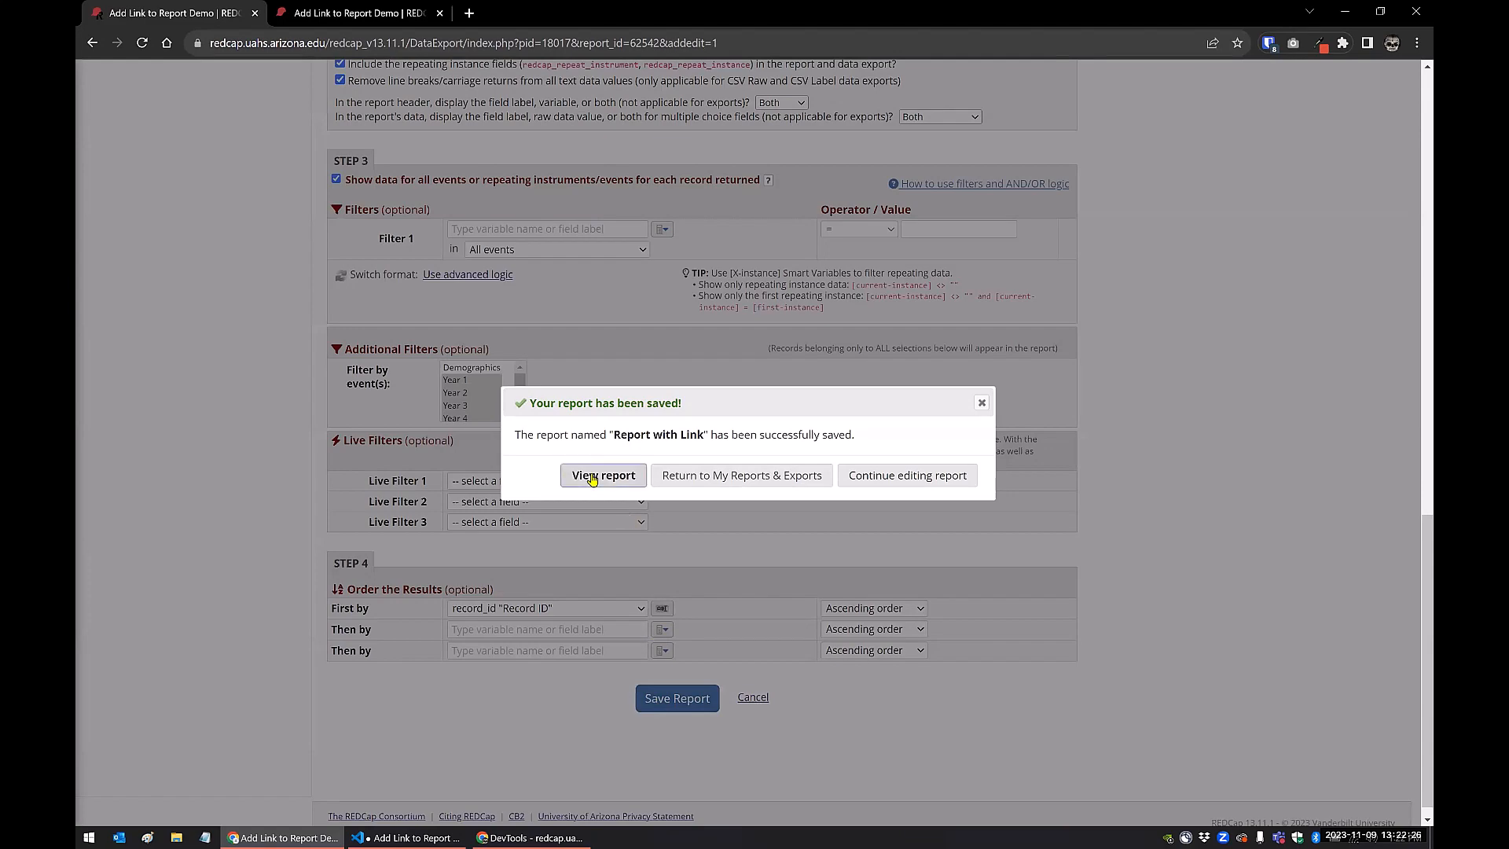
{"action": "left_click", "coordinate": [592, 475]}
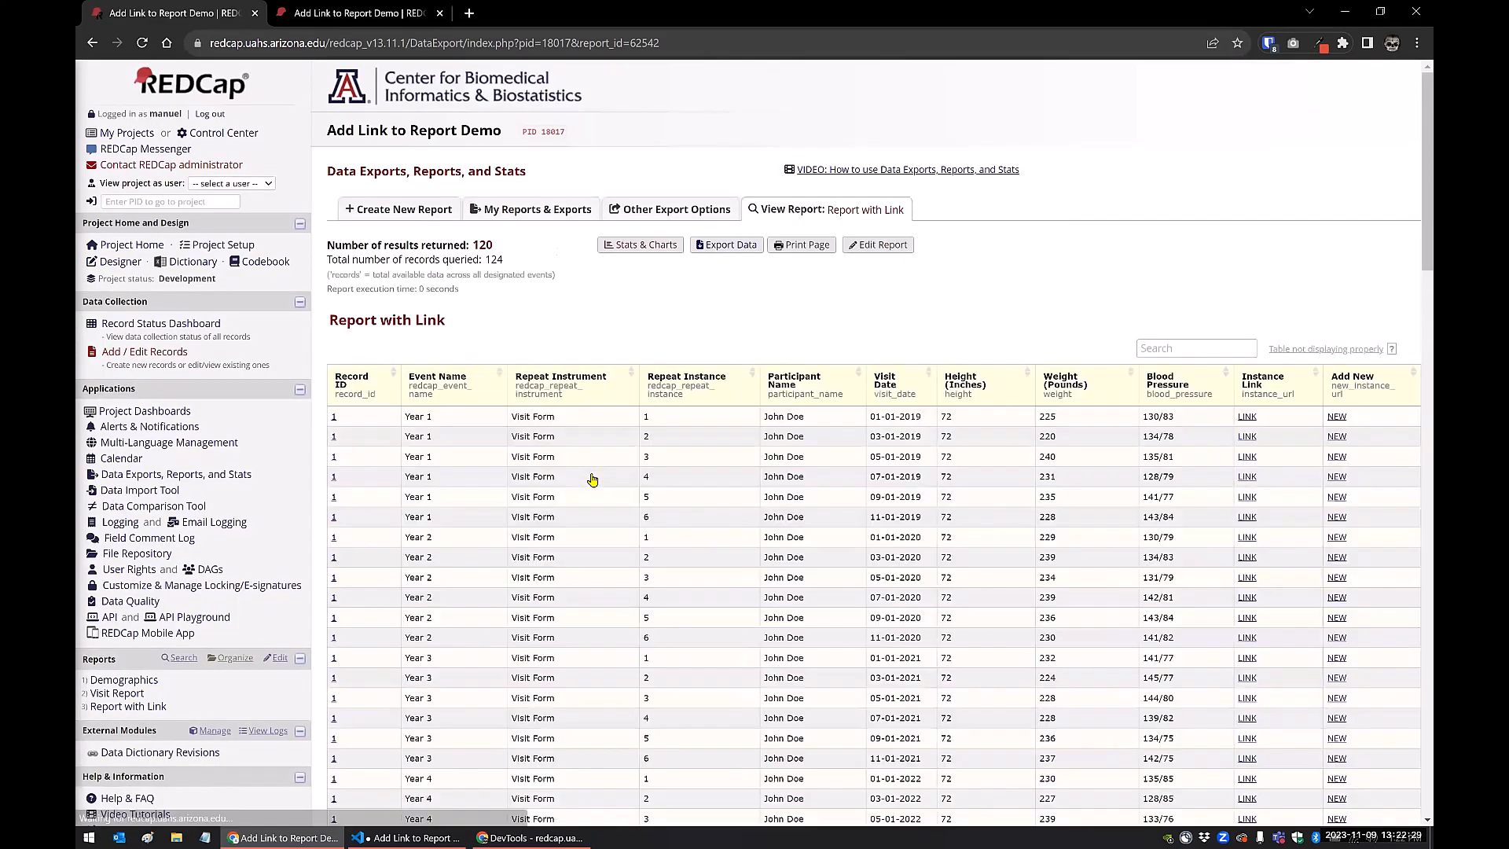
Switch to VS Code and compare the script's a.rc-url-to-link block with the a.rc-url-to-link[href*="&new"] block
{"action": "left_click", "coordinate": [409, 837]}
{"action": "left_click_drag", "start_coordinate": [303, 327], "coordinate": [273, 282]}
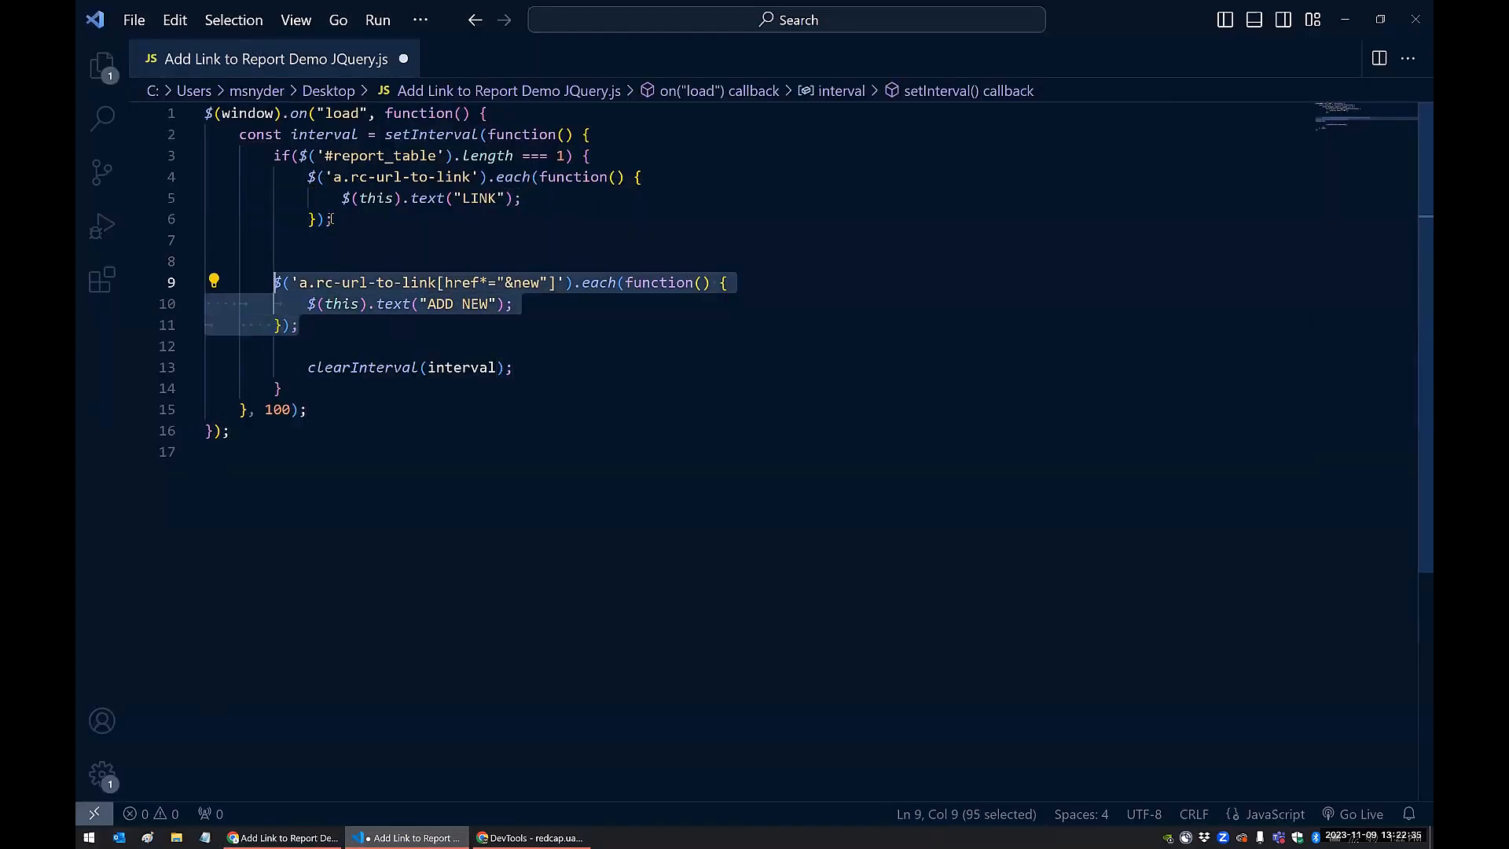
{"action": "left_click_drag", "start_coordinate": [333, 219], "coordinate": [308, 178]}
{"action": "left_click", "coordinate": [338, 220]}
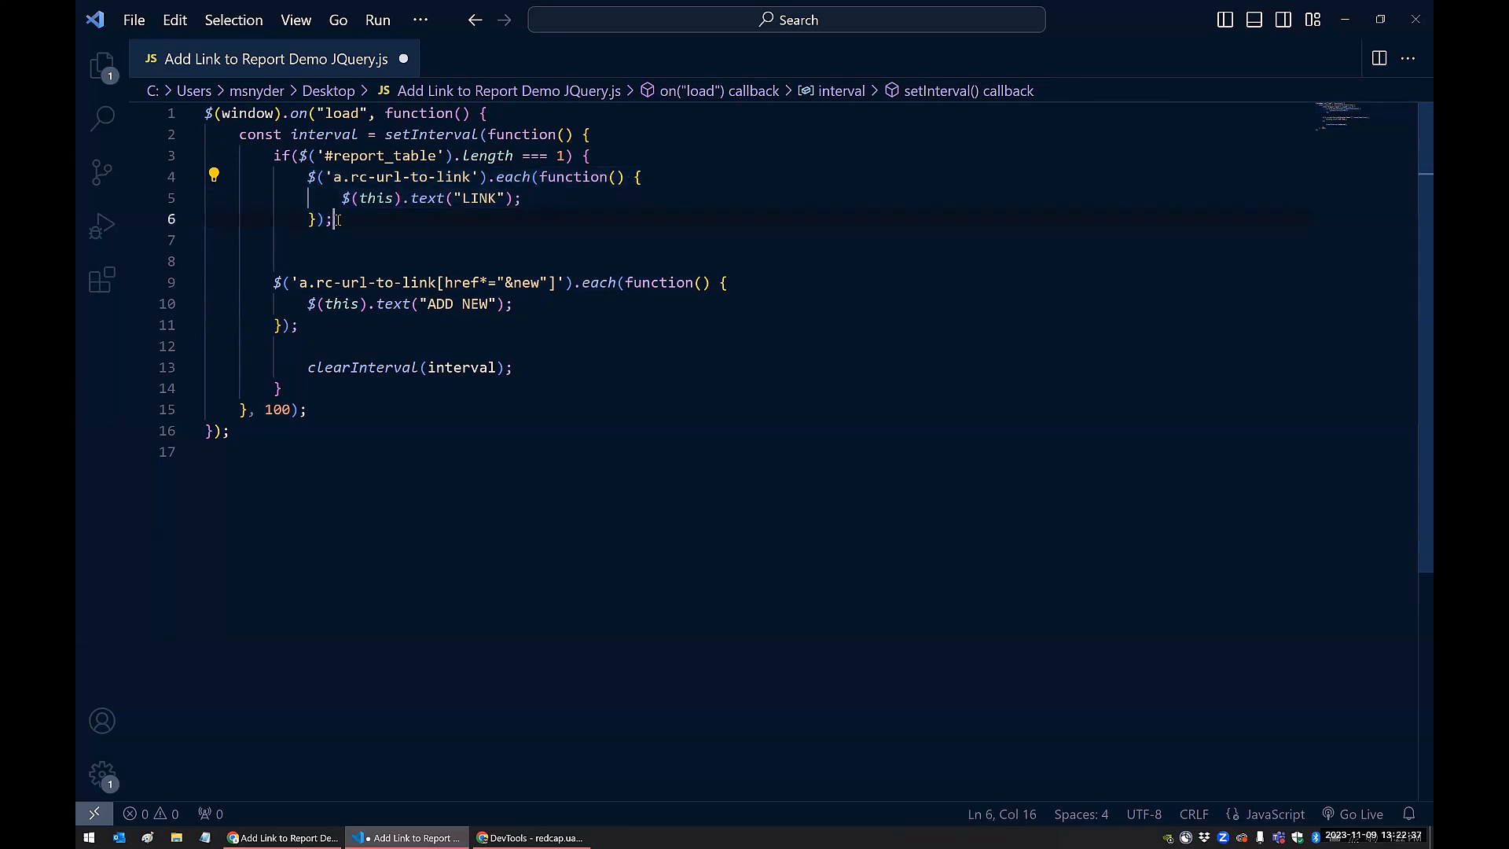
{"action": "key", "text": "shift+Up"}
{"action": "key", "text": "shift+Up"}
{"action": "key", "text": "shift+Home"}
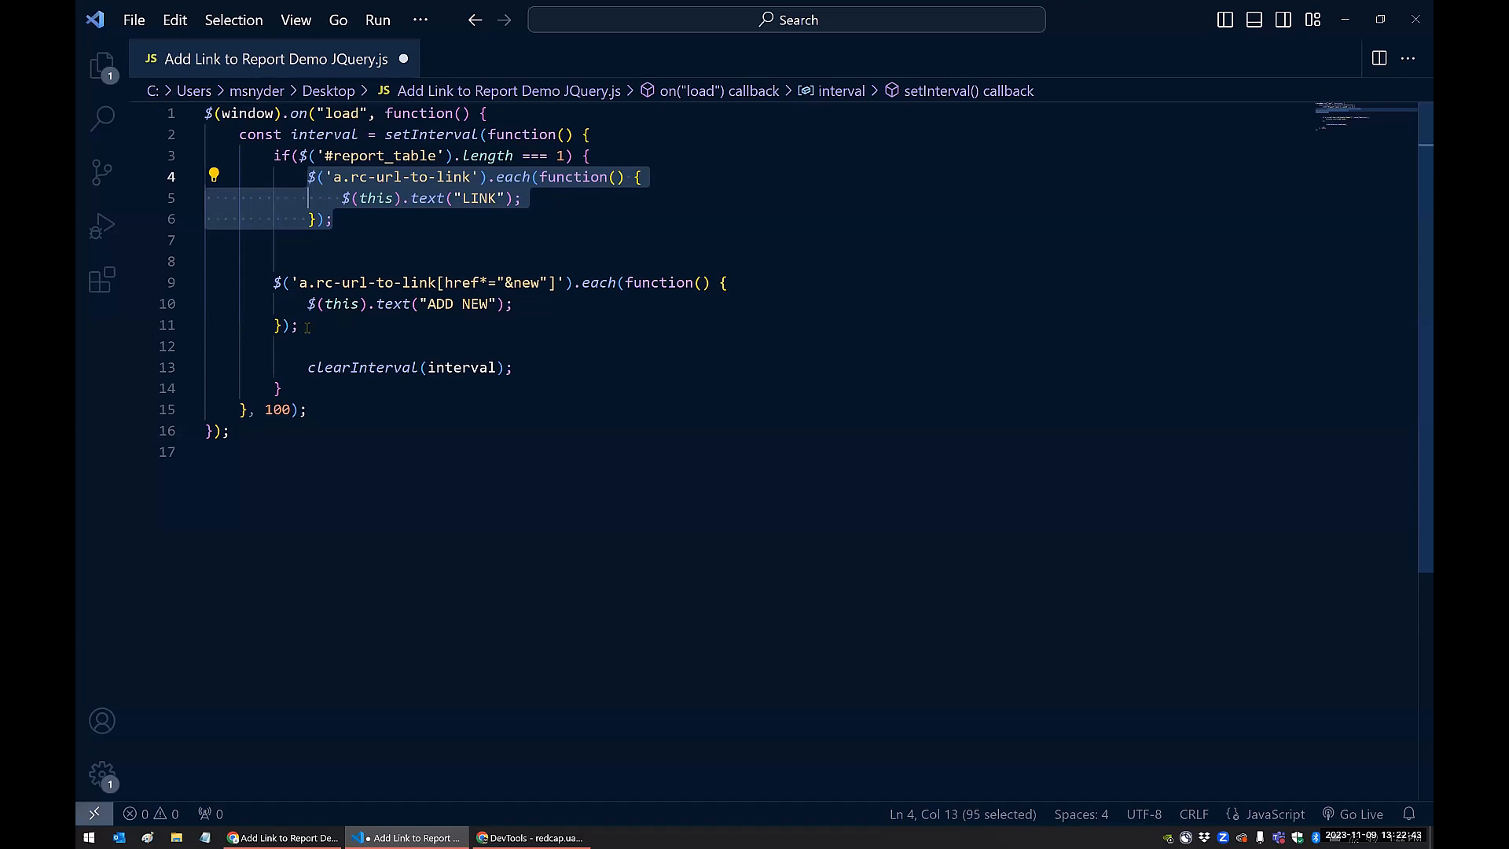
{"action": "left_click_drag", "start_coordinate": [307, 326], "coordinate": [274, 284]}
{"action": "left_click", "coordinate": [317, 305]}
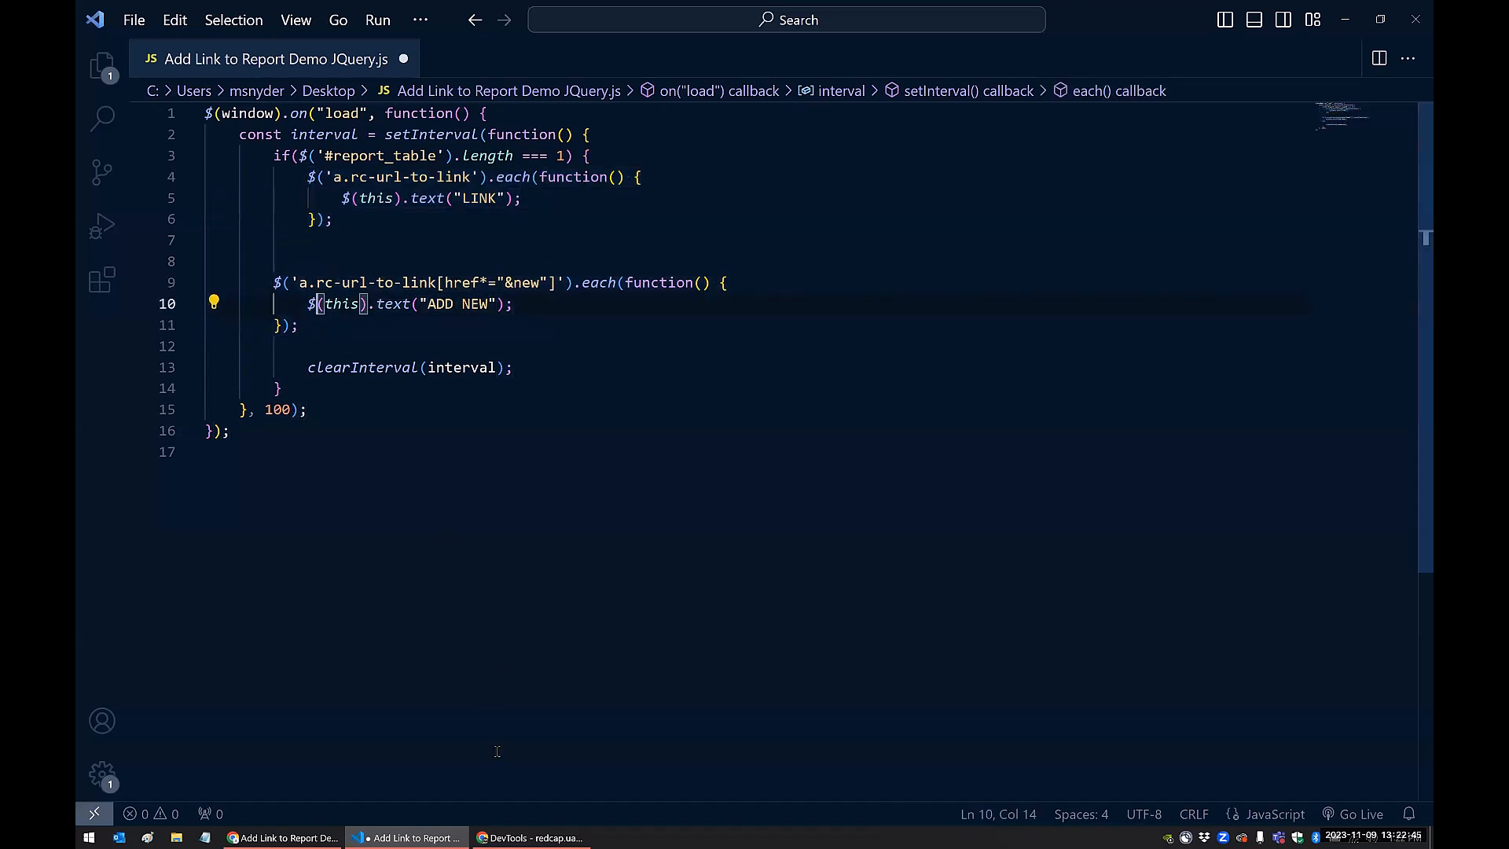
Inspect the first row's NEW link from the REDCap report in a maximized DevTools window and examine its anchor markup
{"action": "left_click", "coordinate": [509, 838]}
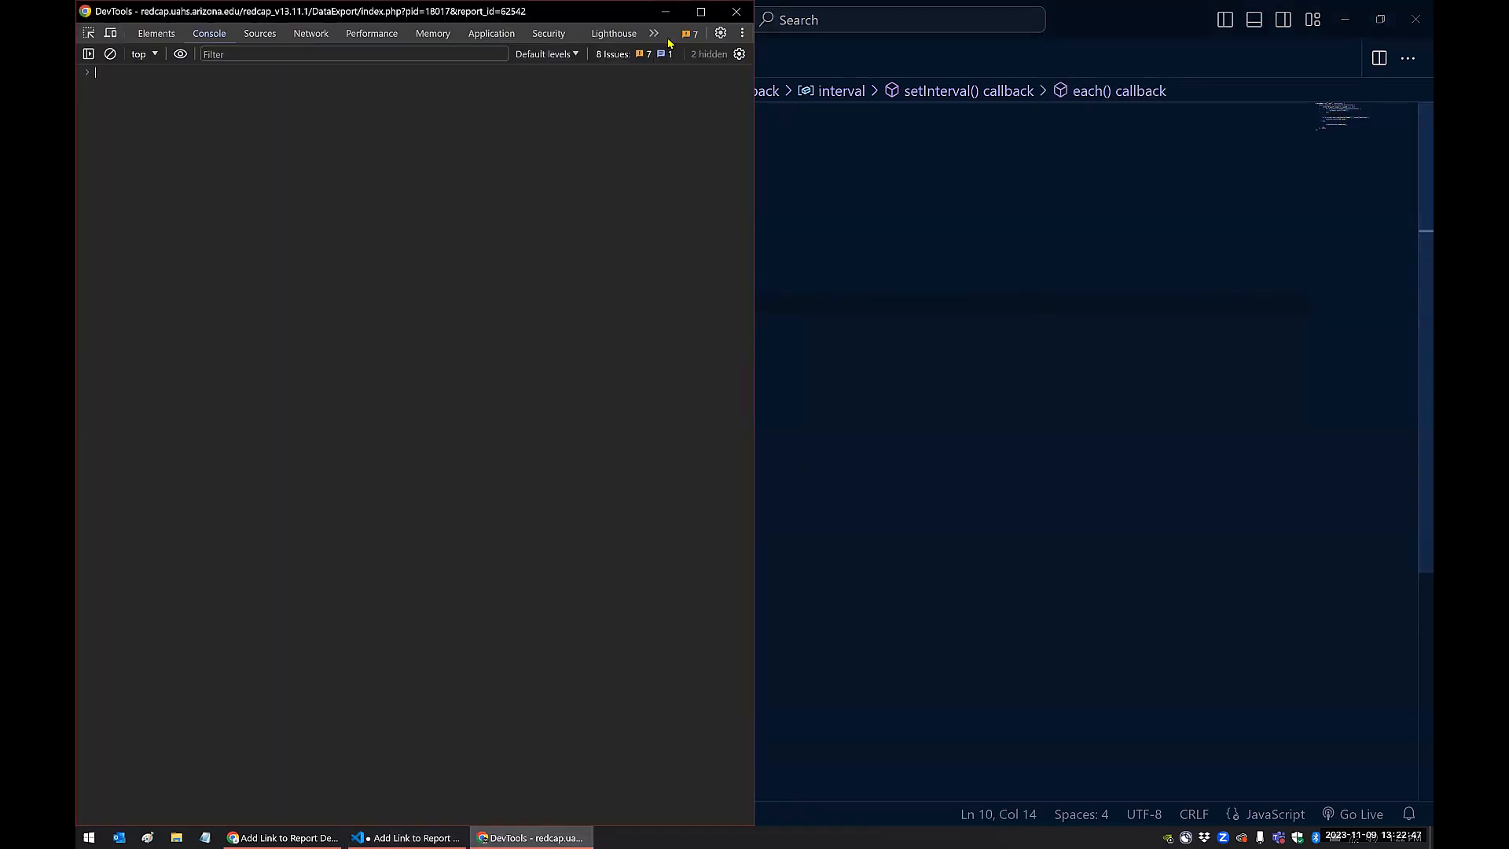
{"action": "left_click", "coordinate": [700, 11]}
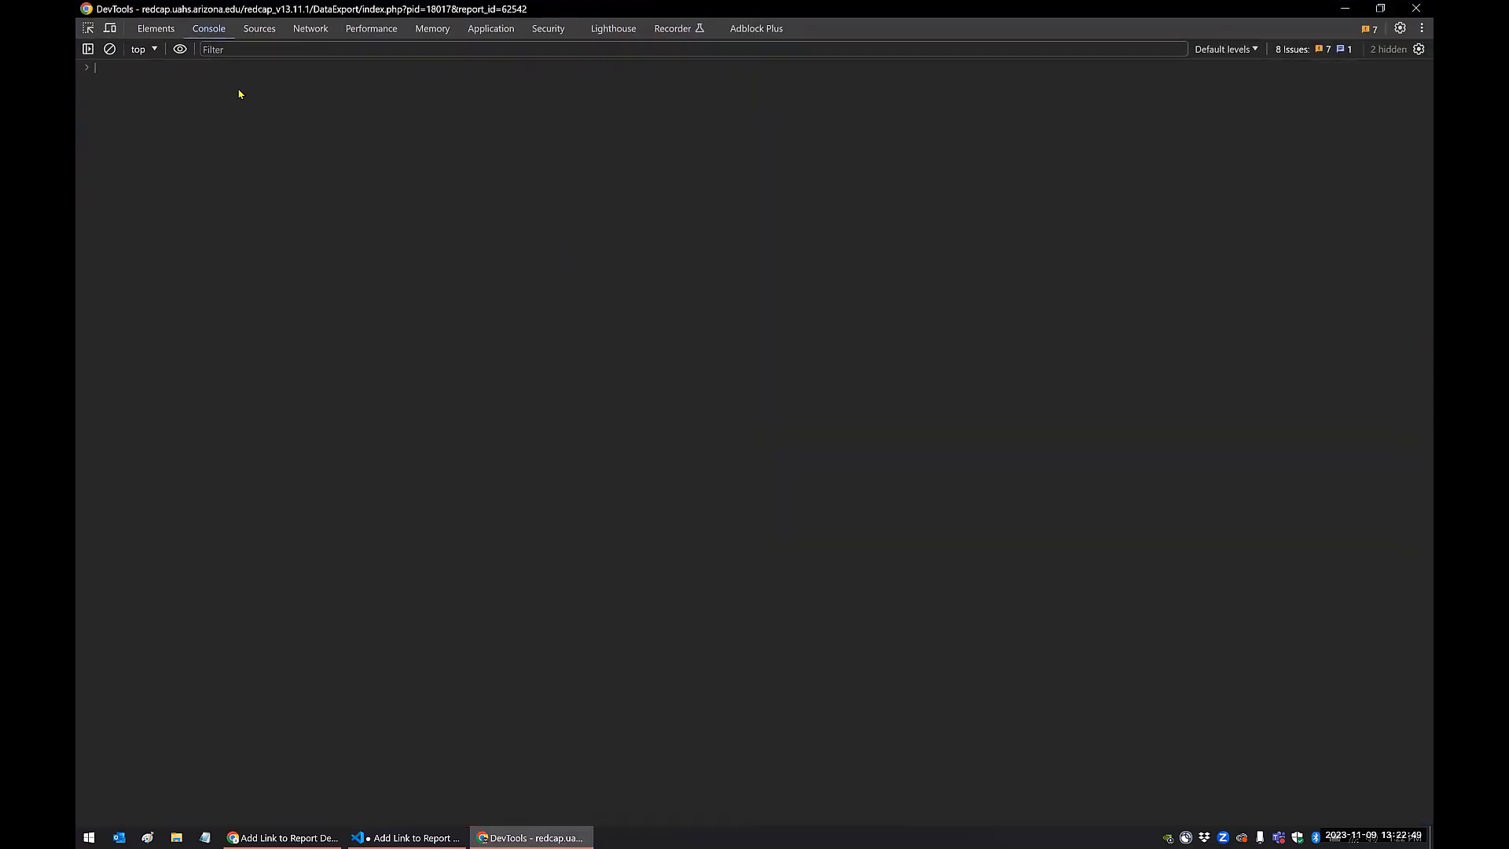
{"action": "left_click", "coordinate": [154, 30]}
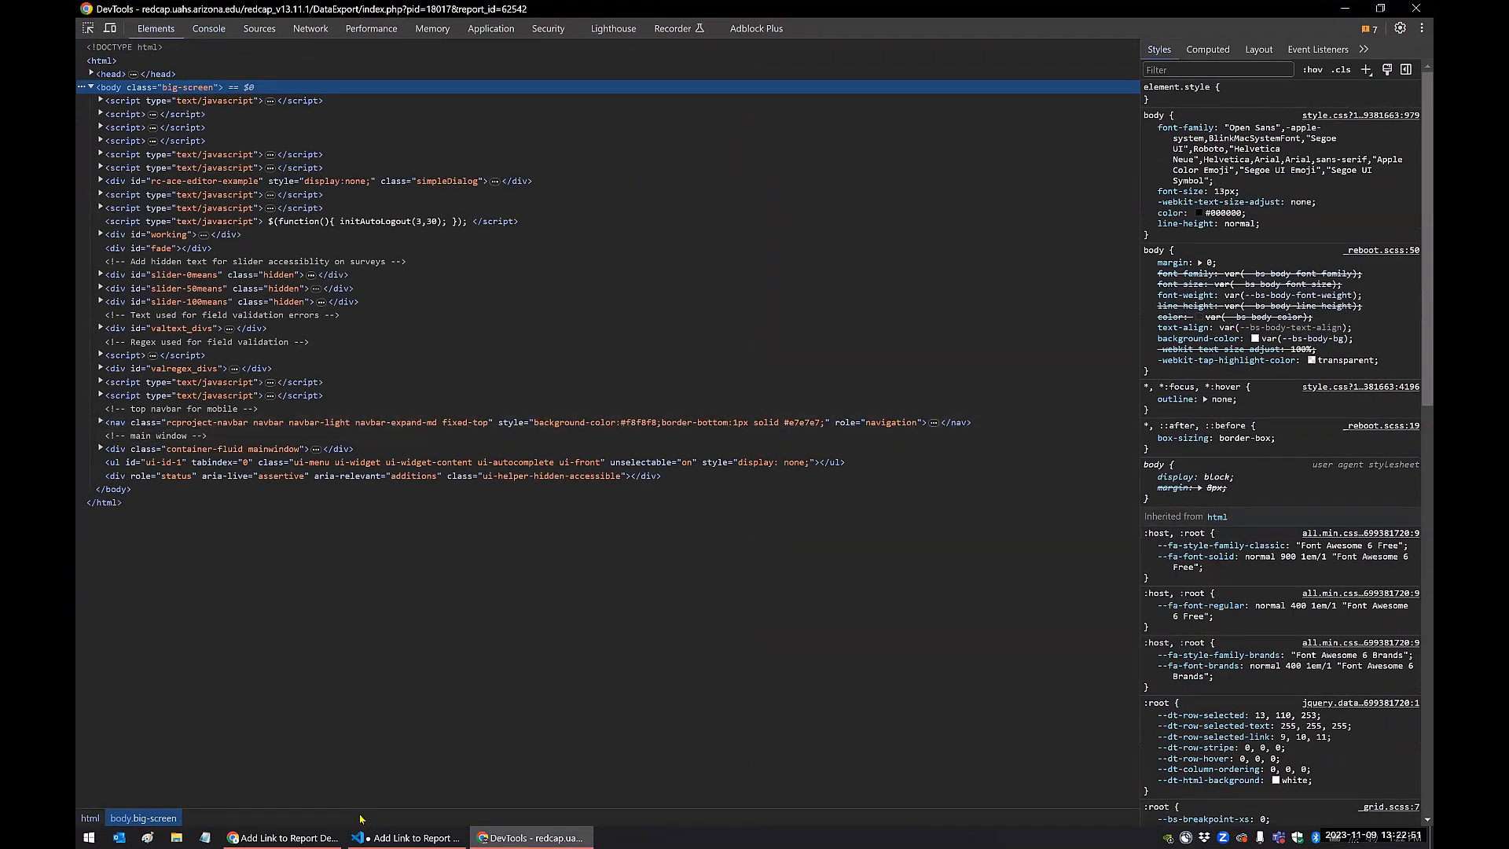
{"action": "left_click", "coordinate": [283, 838]}
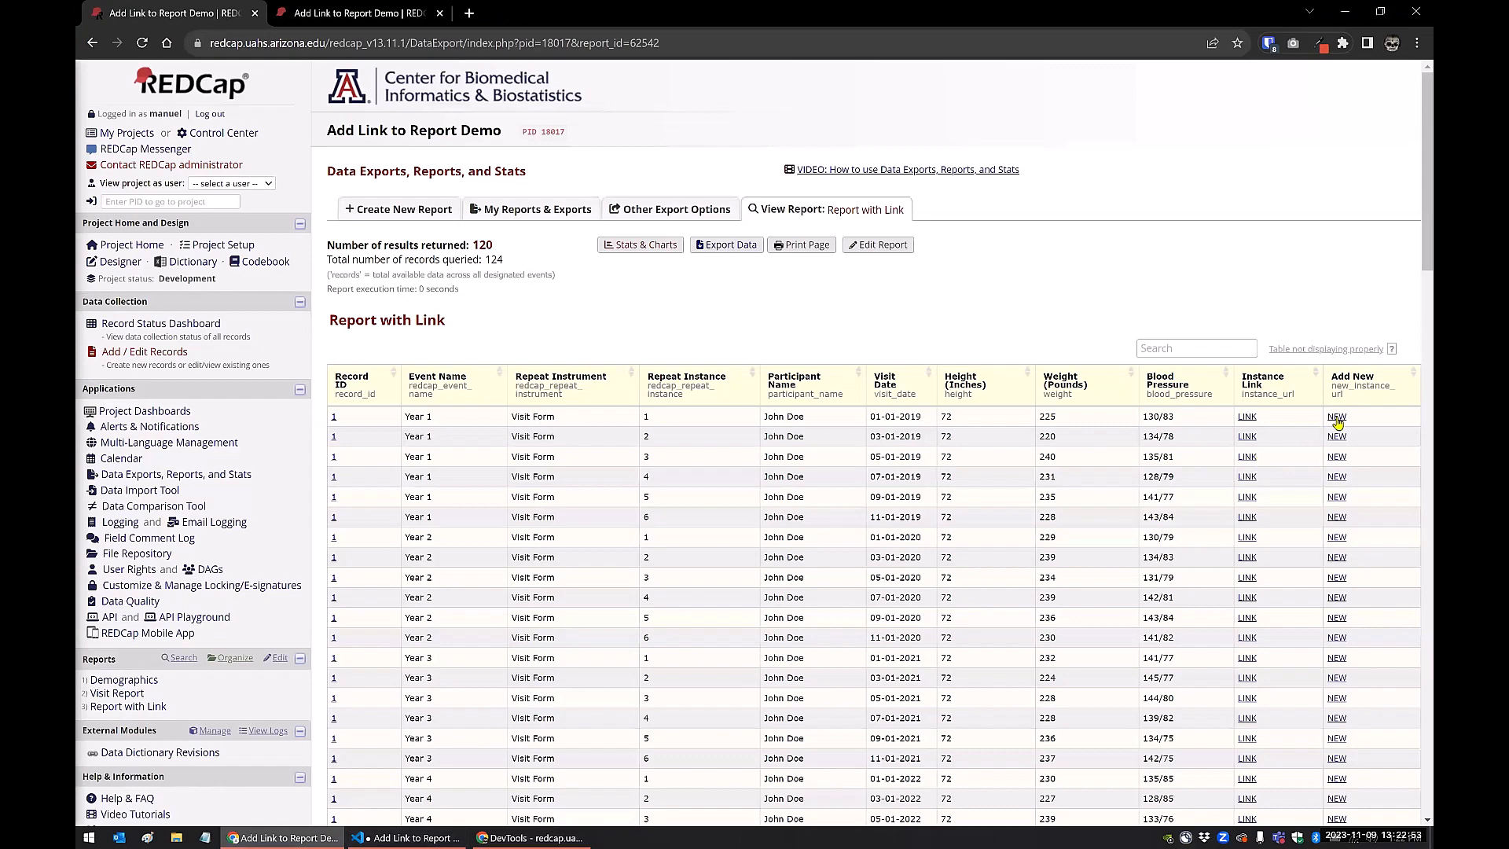
{"action": "right_click", "coordinate": [1337, 424]}
{"action": "left_click", "coordinate": [1254, 664]}
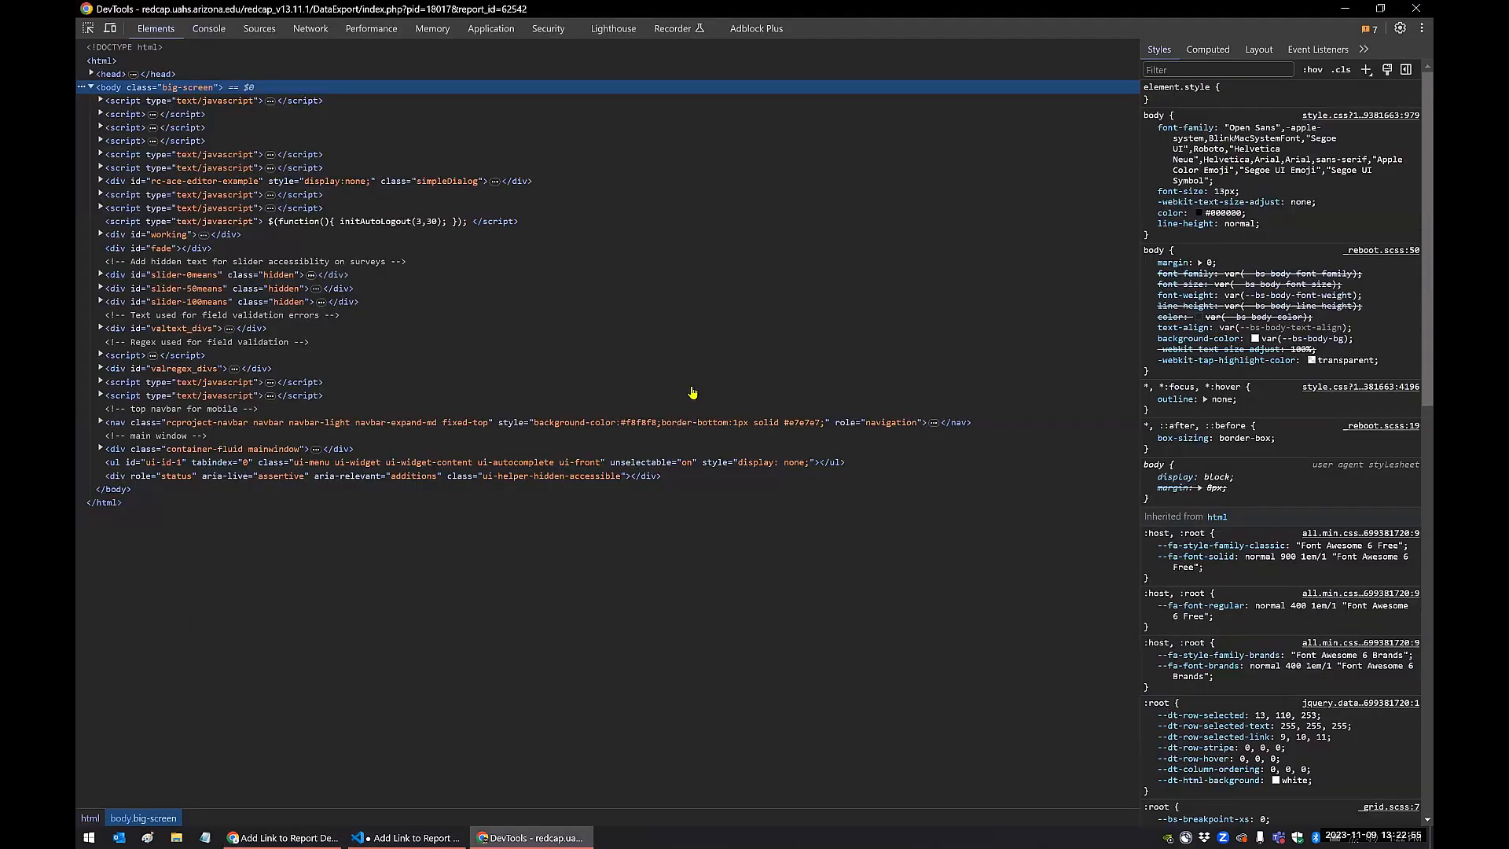
{"action": "left_click", "coordinate": [184, 390]}
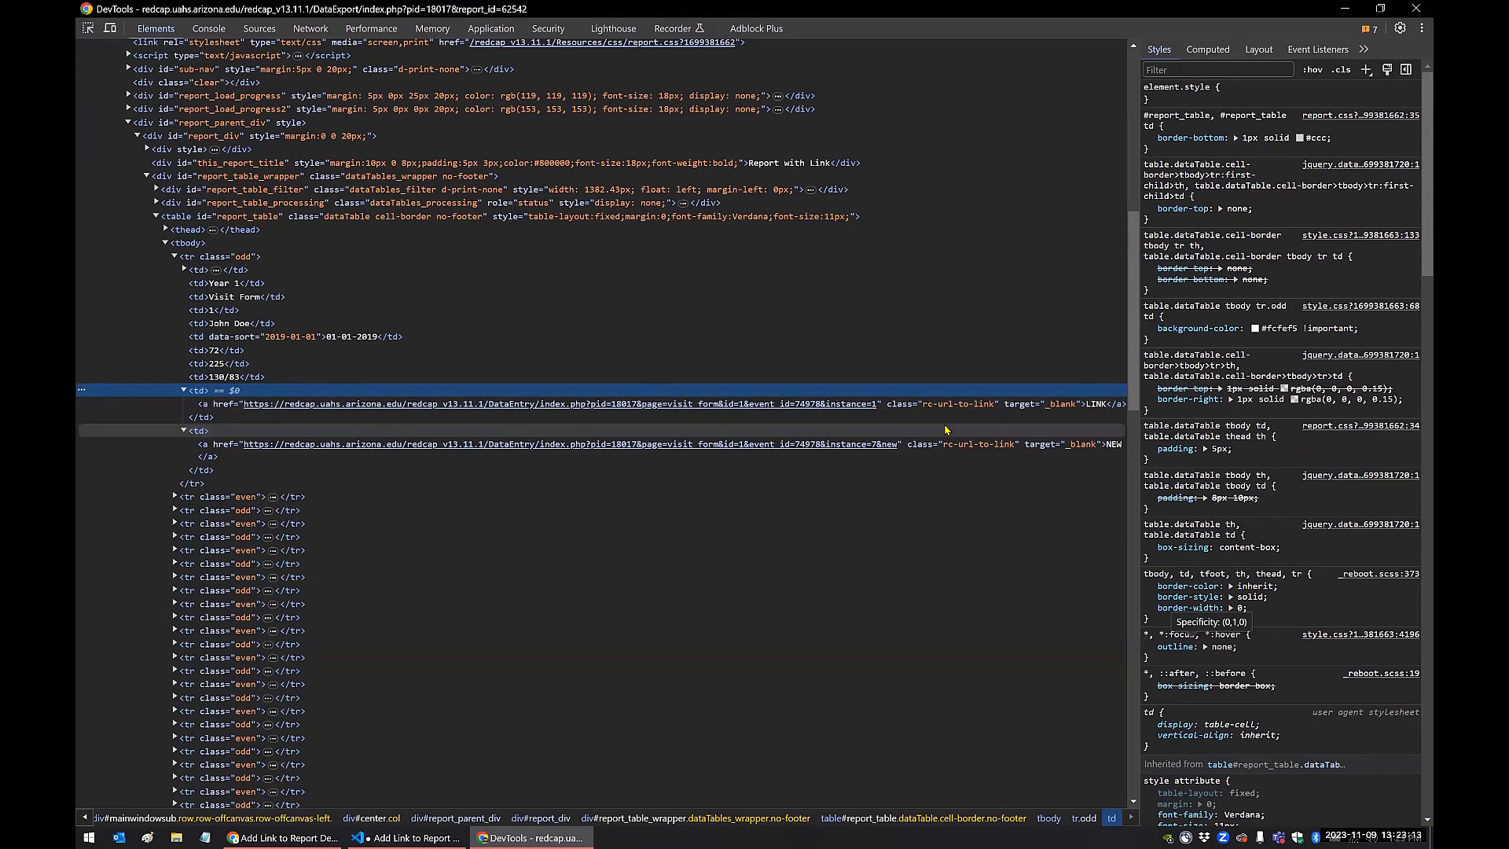
Compare the script's [href*="&new"] selector in VS Code with the href of the NEW link in DevTools
{"action": "left_click", "coordinate": [407, 838]}
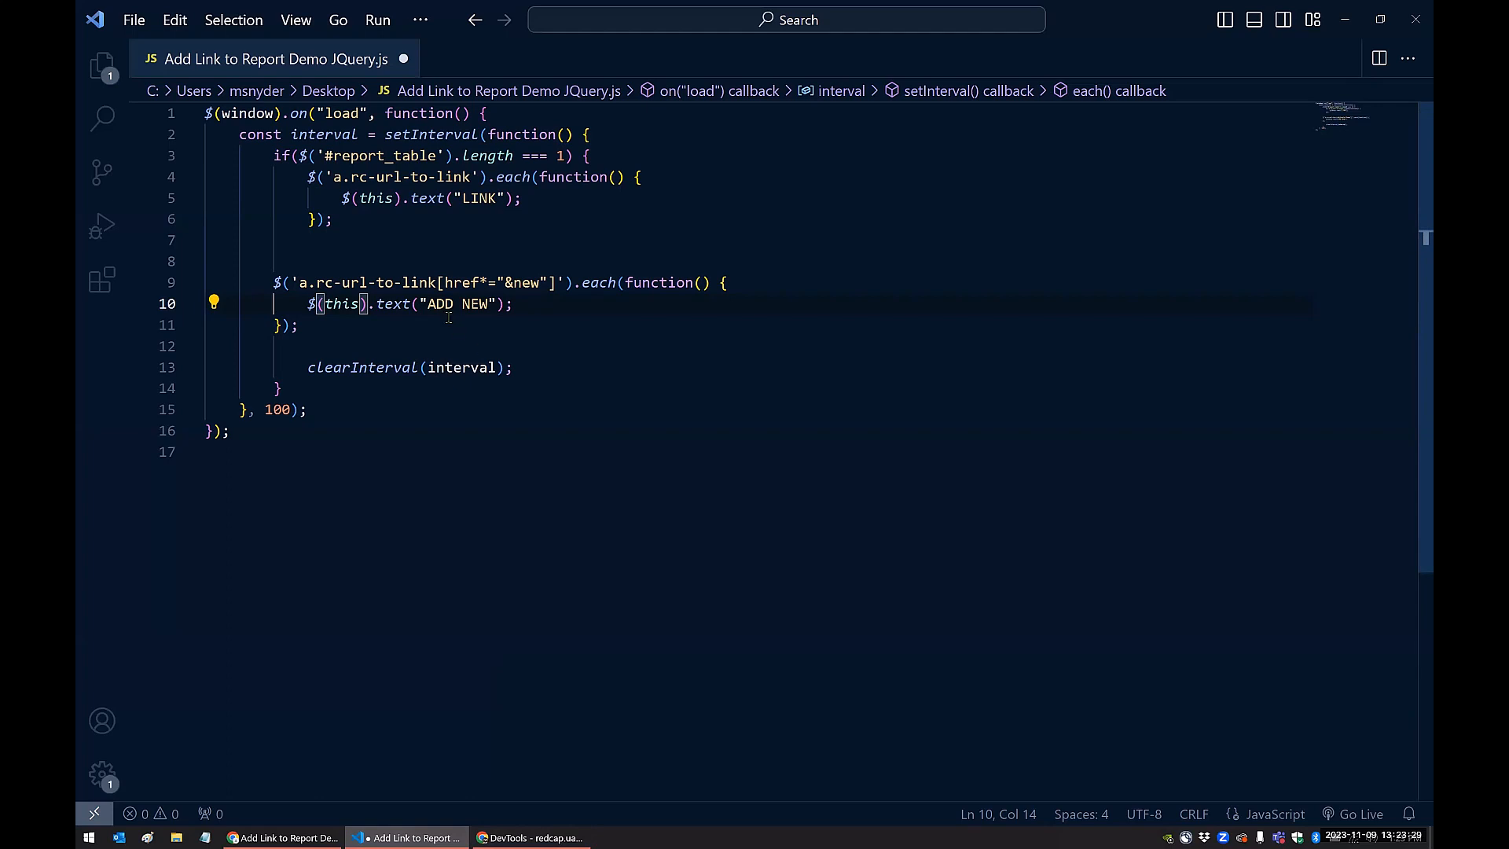
{"action": "mouse_move", "coordinate": [510, 834]}
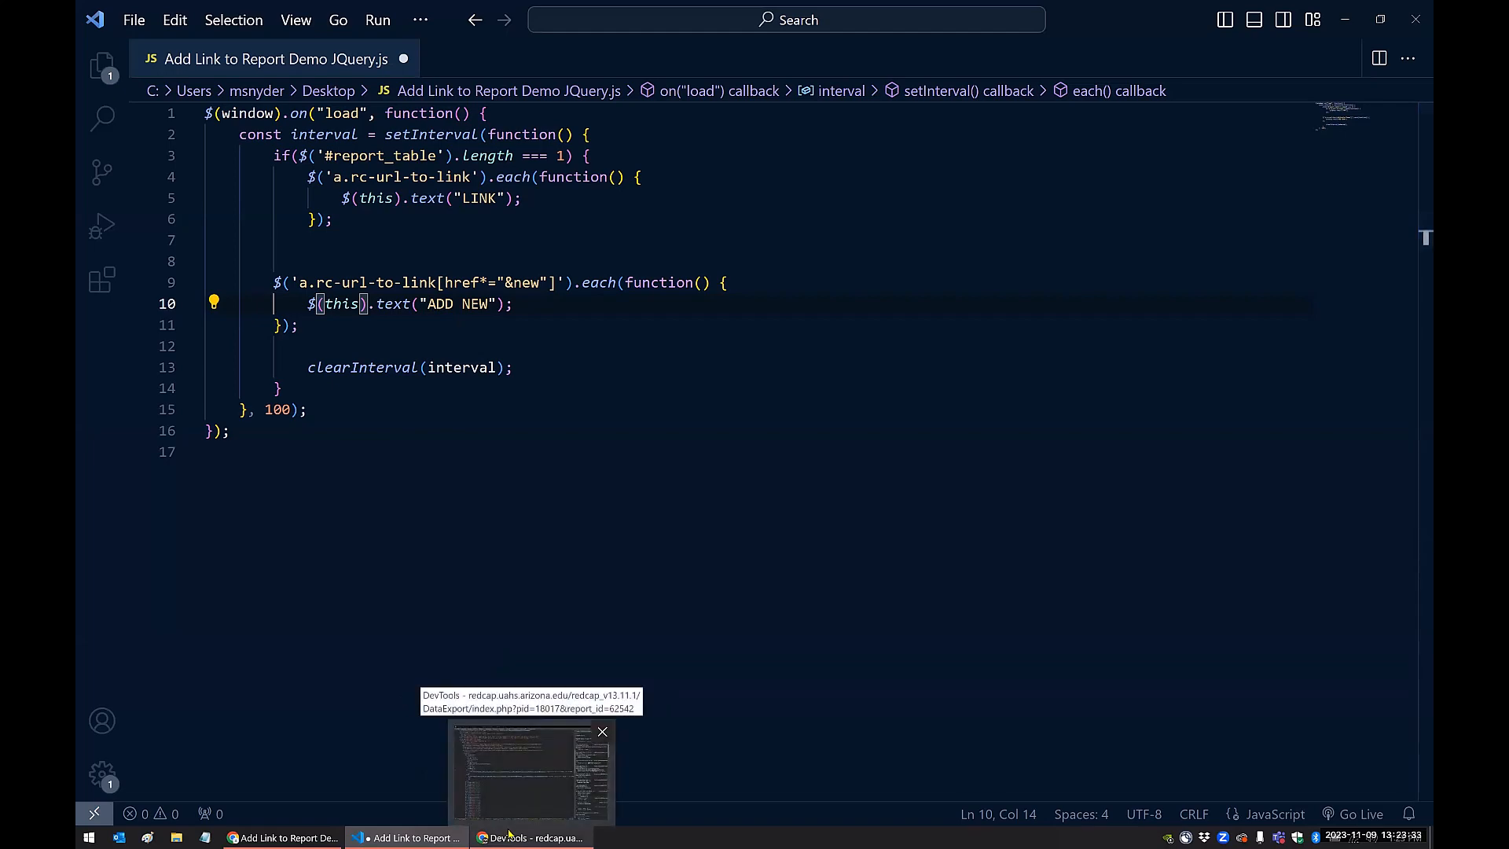
{"action": "left_click", "coordinate": [509, 835]}
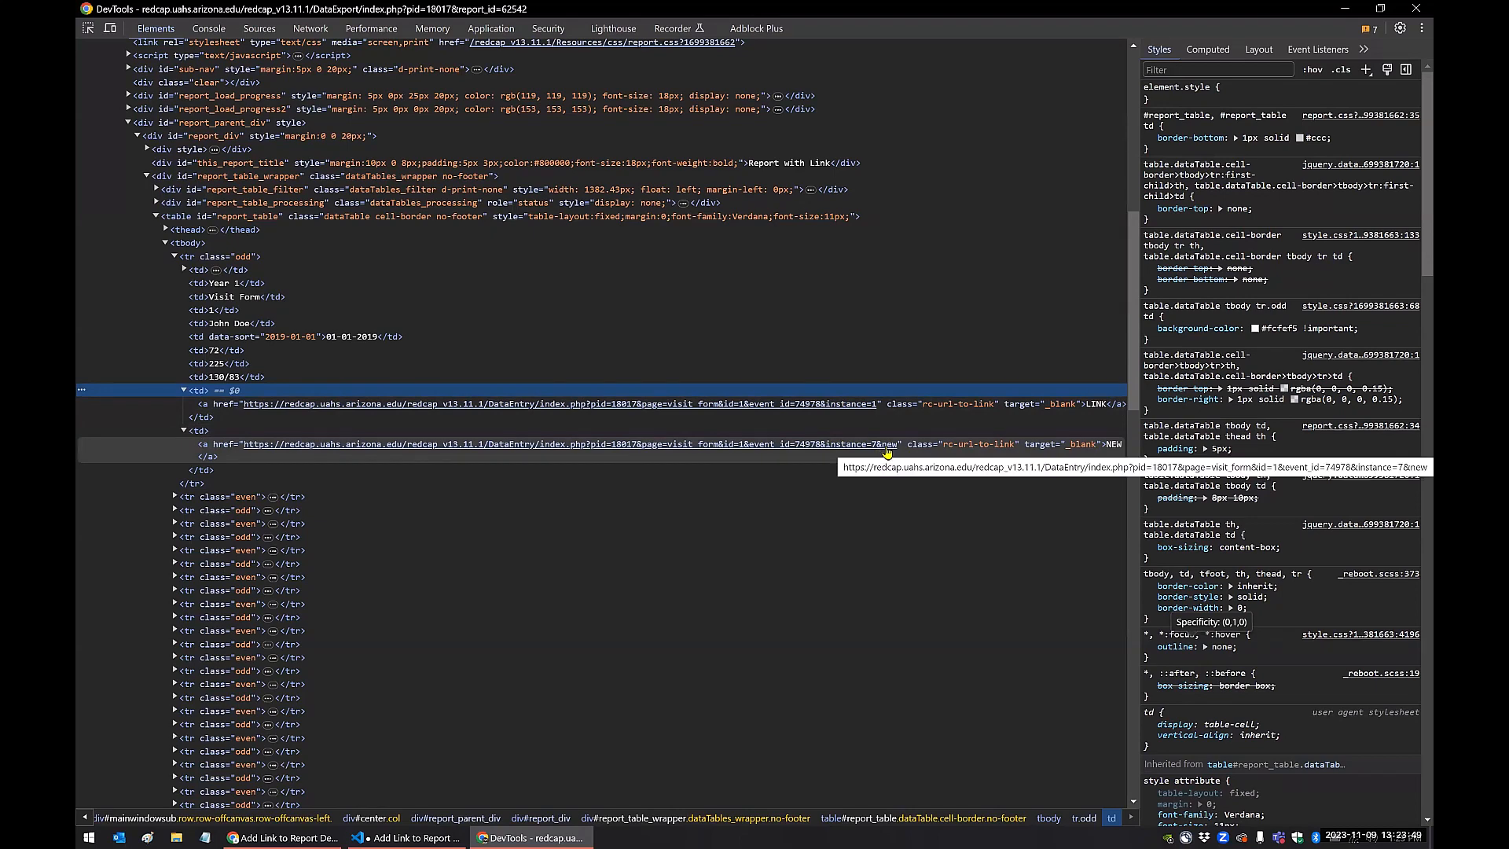
{"action": "left_click", "coordinate": [405, 837]}
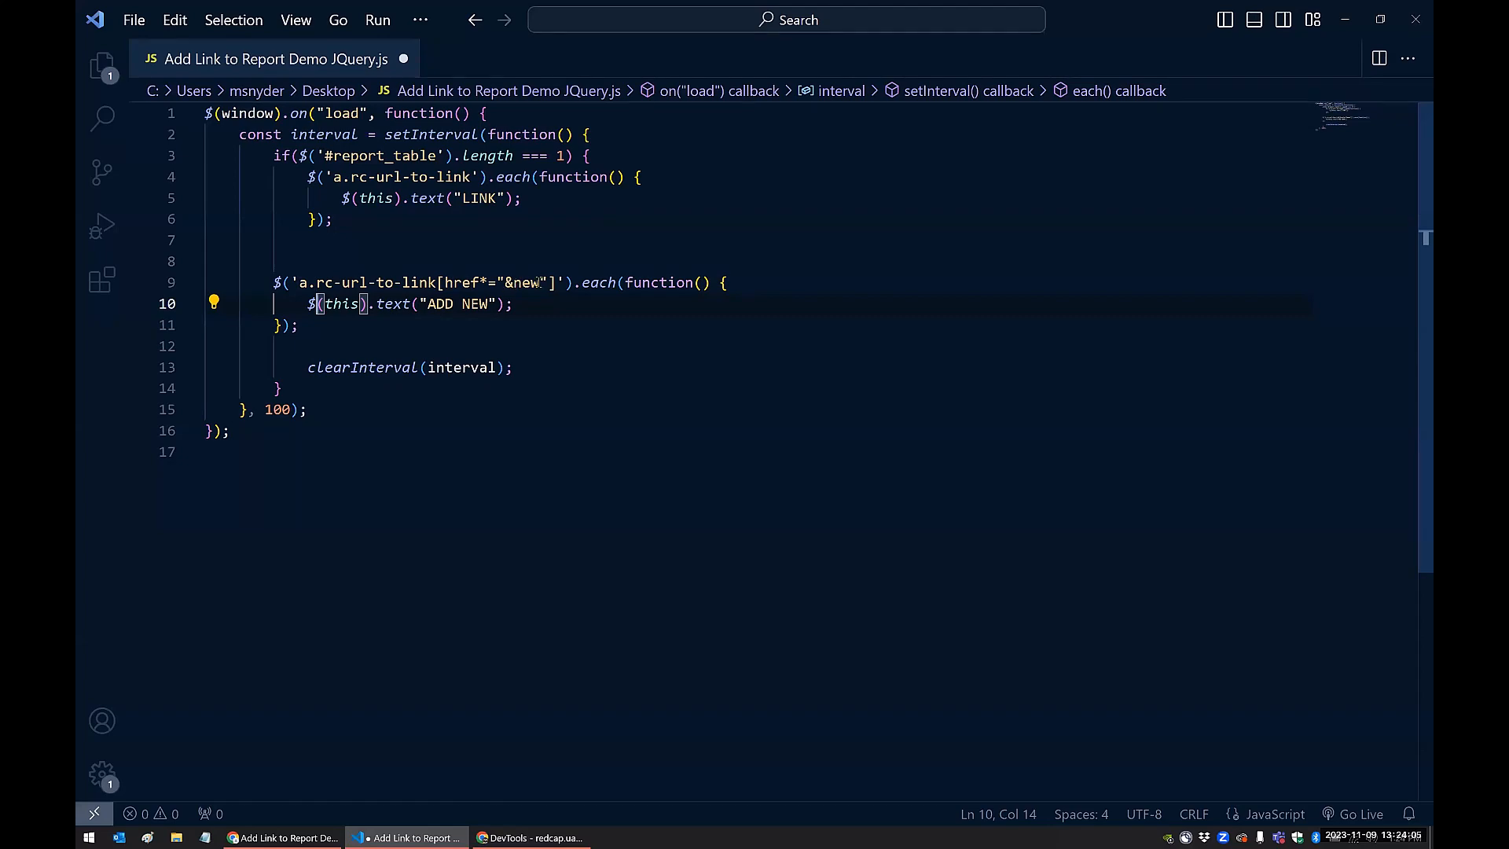
{"action": "left_click", "coordinate": [530, 838]}
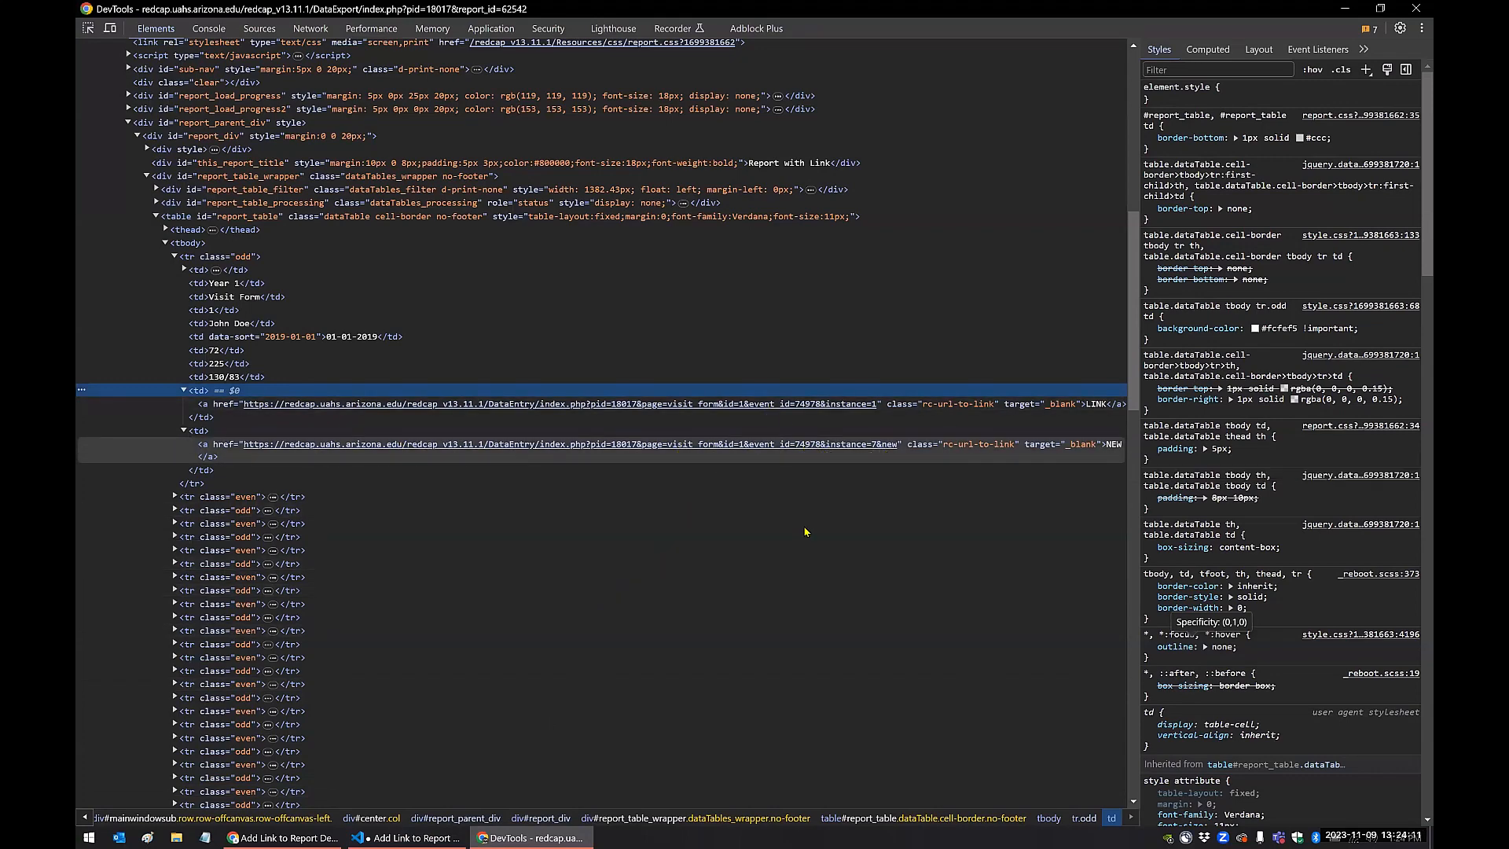
Compare the script's ADD NEW selector block in VS Code with the report's LINK and NEW columns and their anchor markup in DevTools
{"action": "left_click", "coordinate": [387, 835]}
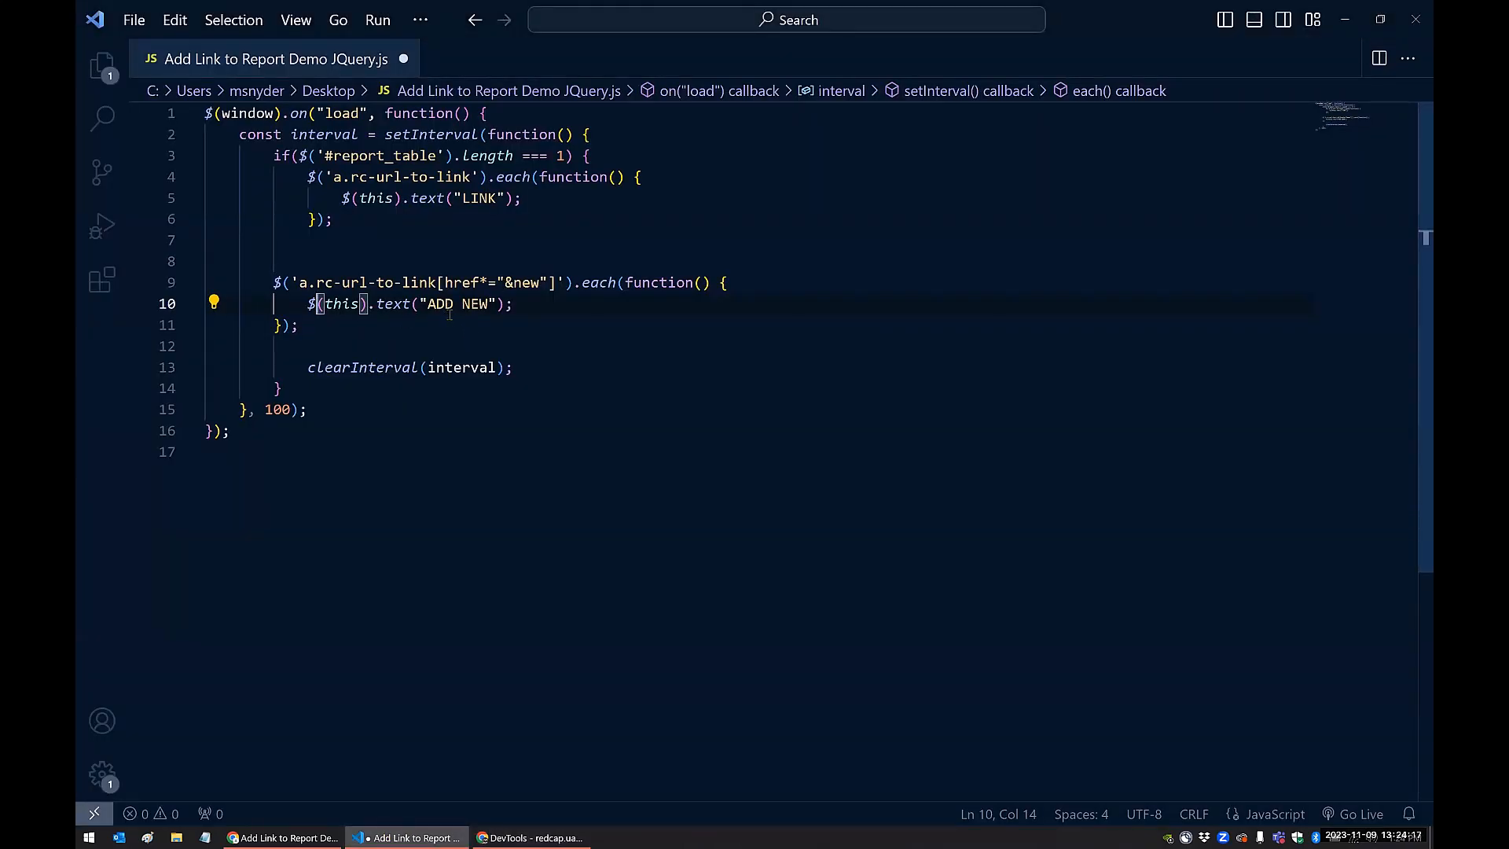
{"action": "left_click", "coordinate": [288, 836]}
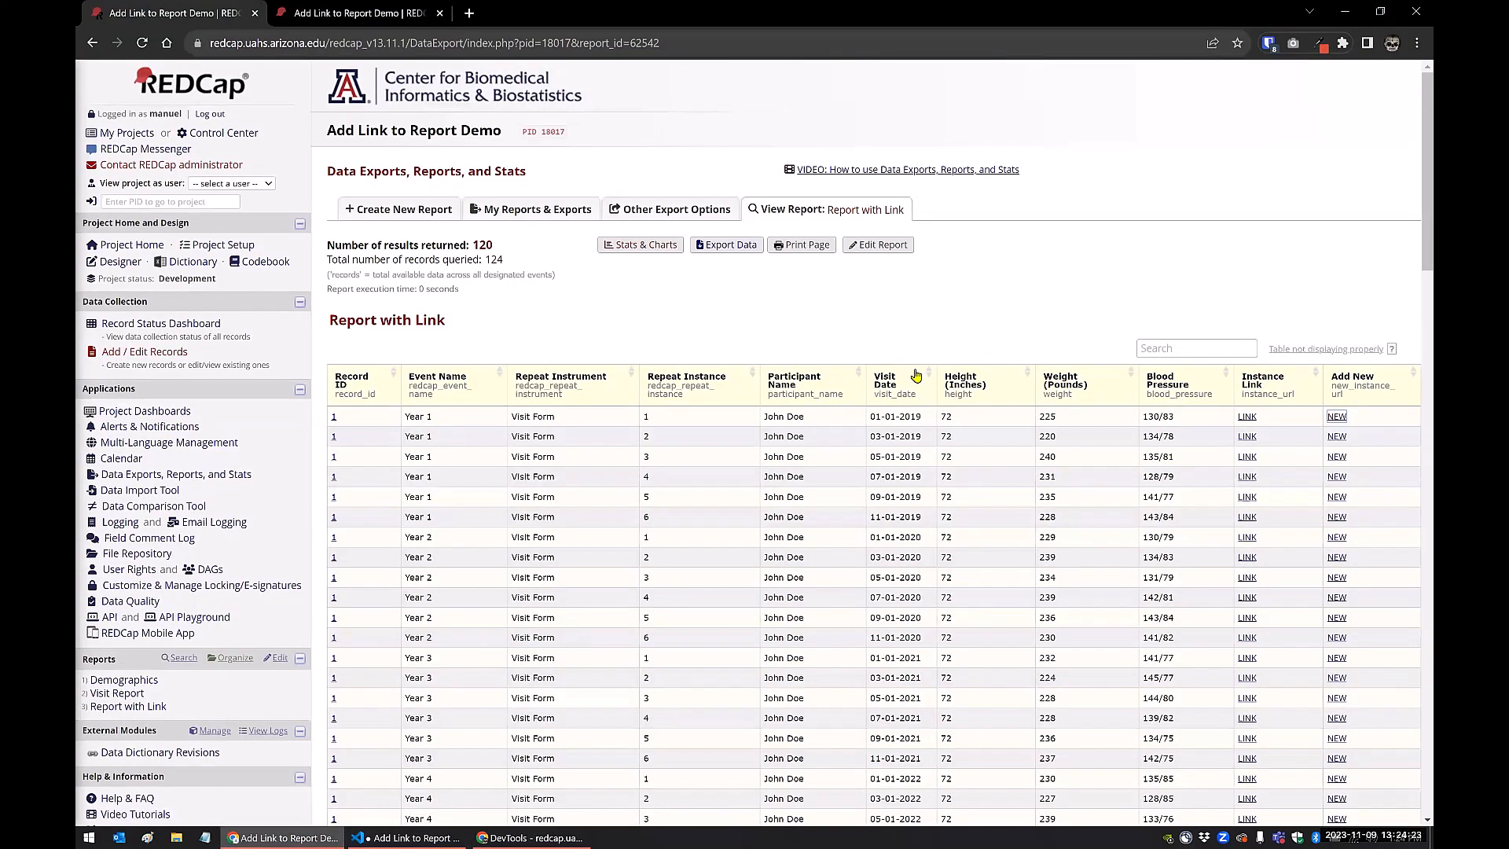
{"action": "left_click", "coordinate": [531, 837]}
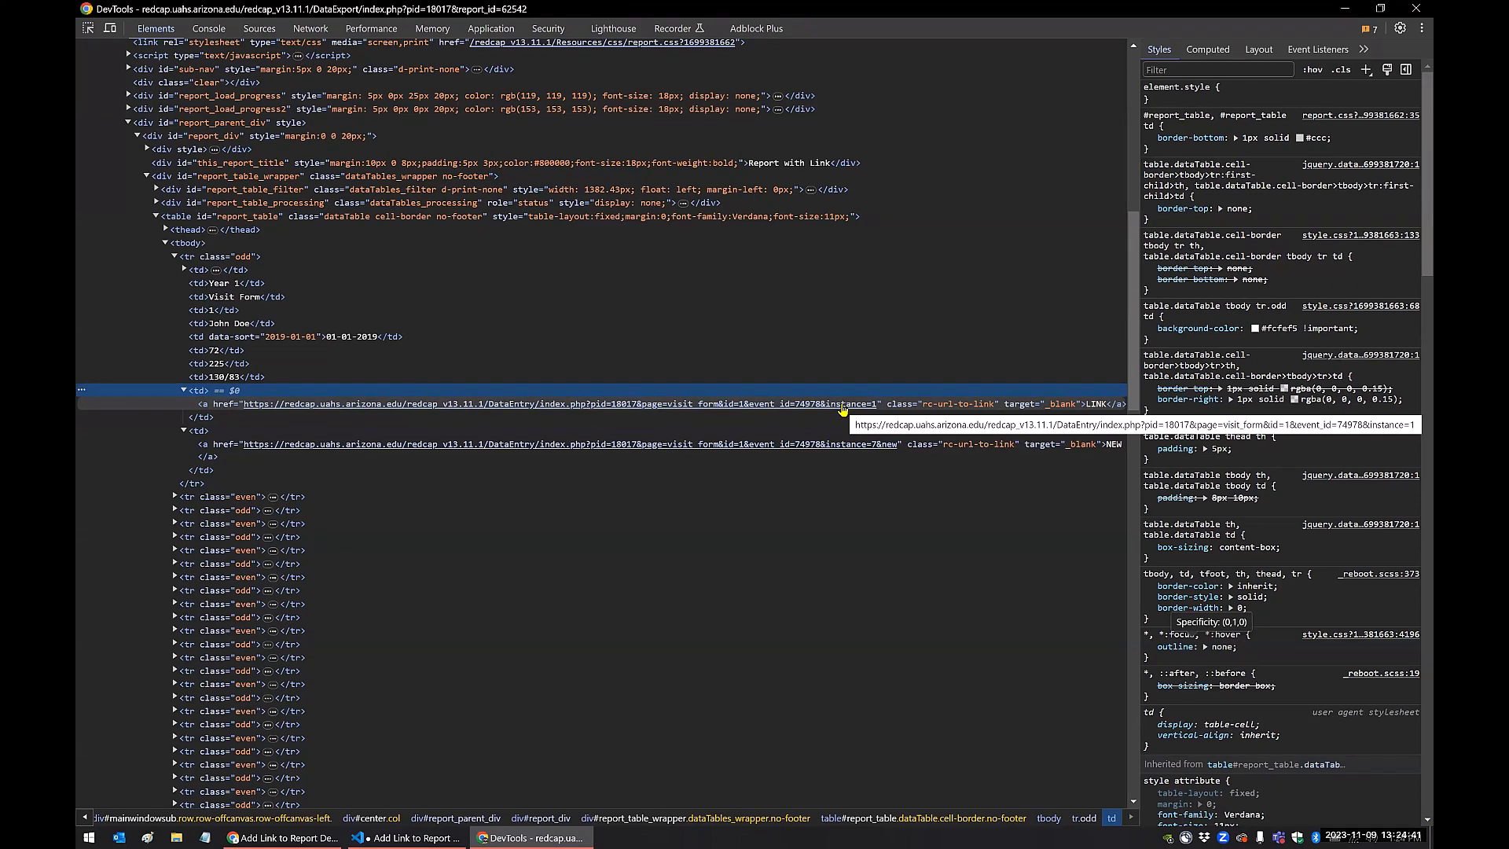
{"action": "key", "text": "alt+Tab"}
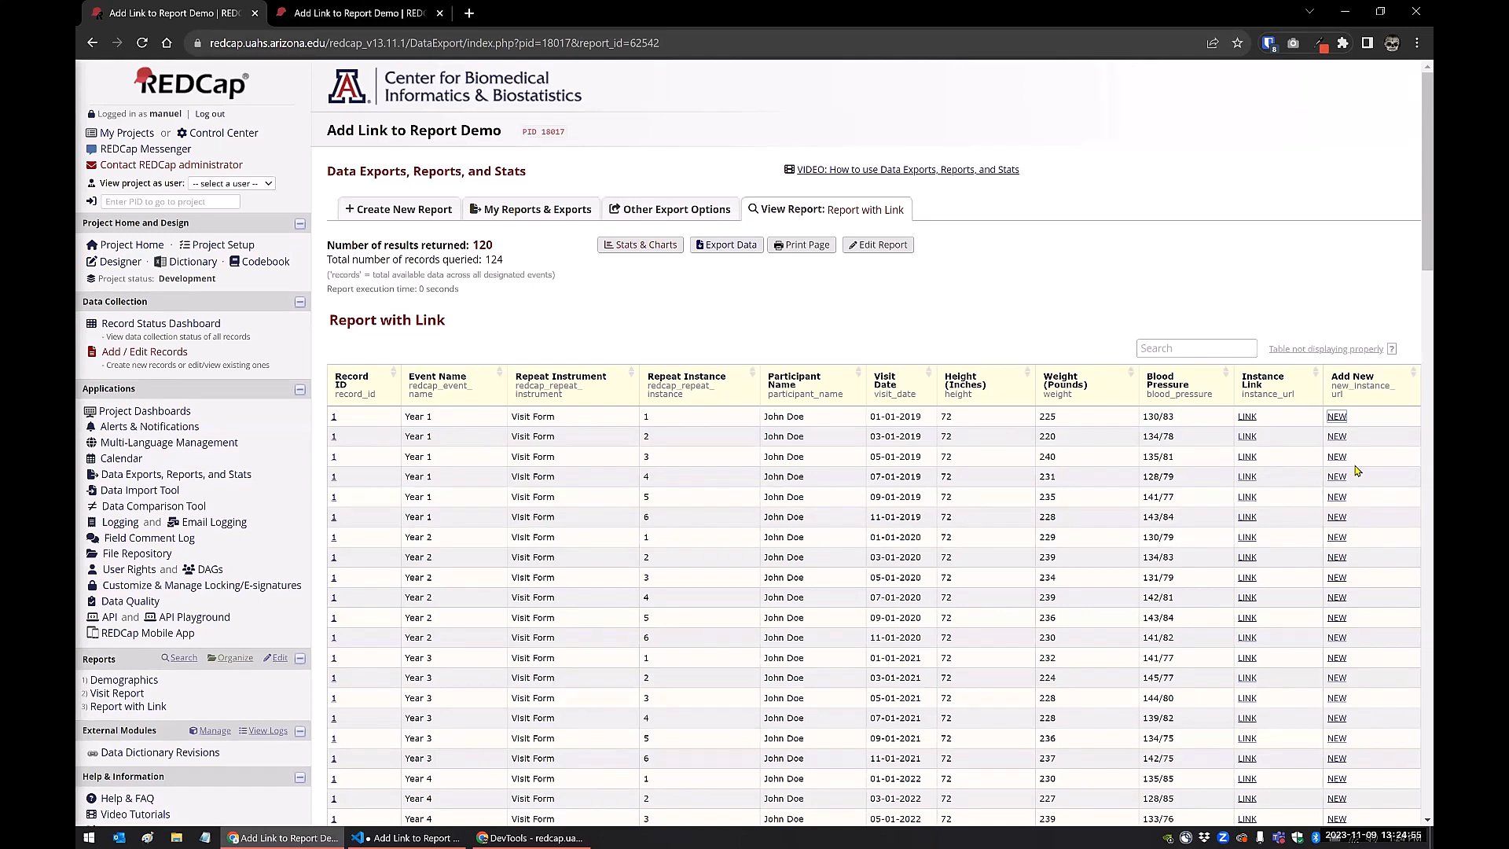
{"action": "left_click", "coordinate": [515, 834]}
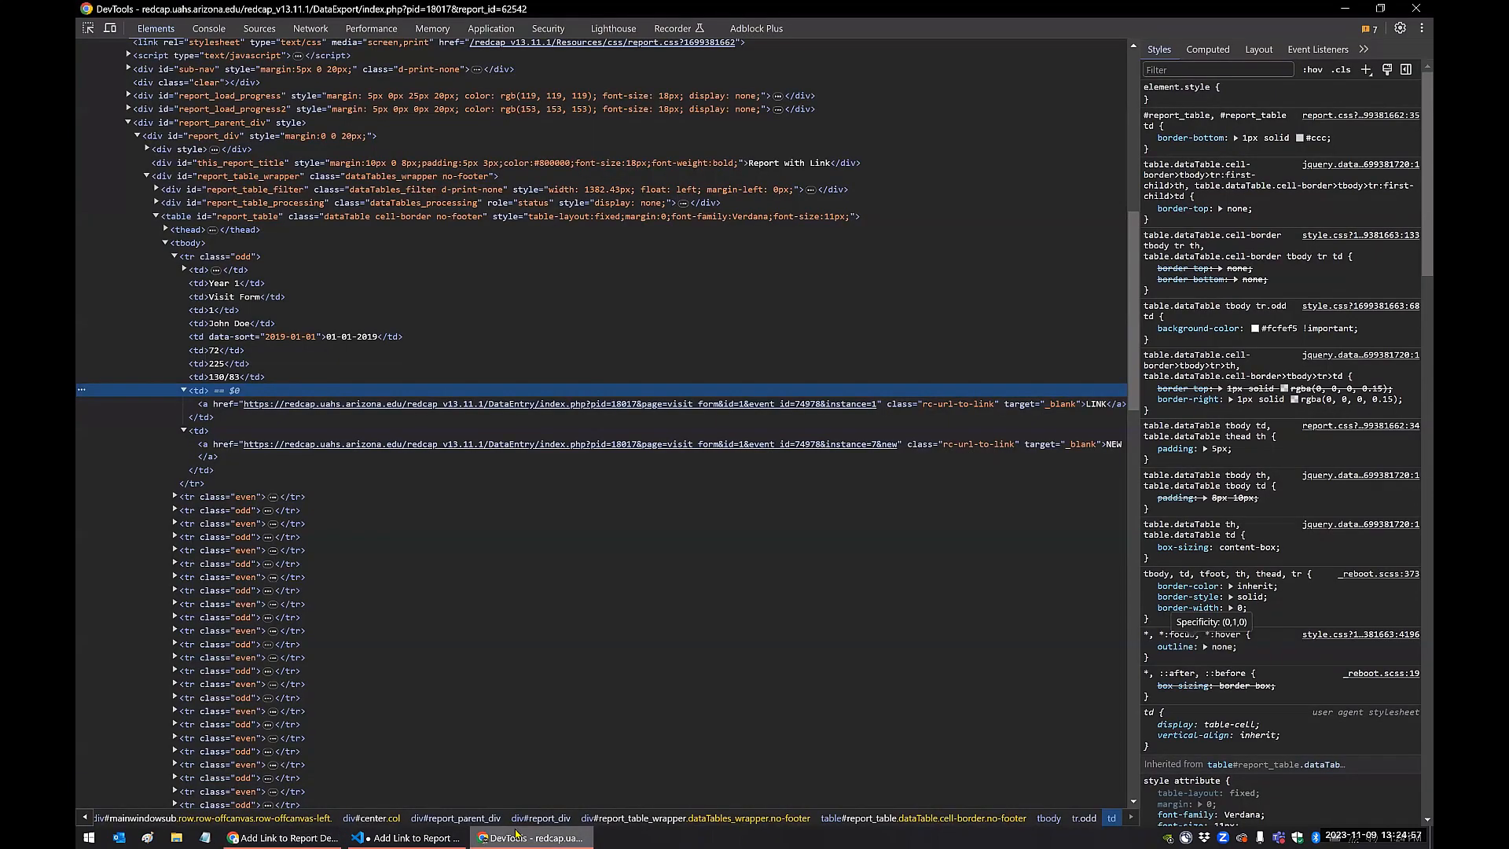
{"action": "left_click", "coordinate": [543, 590]}
{"action": "left_click", "coordinate": [421, 835]}
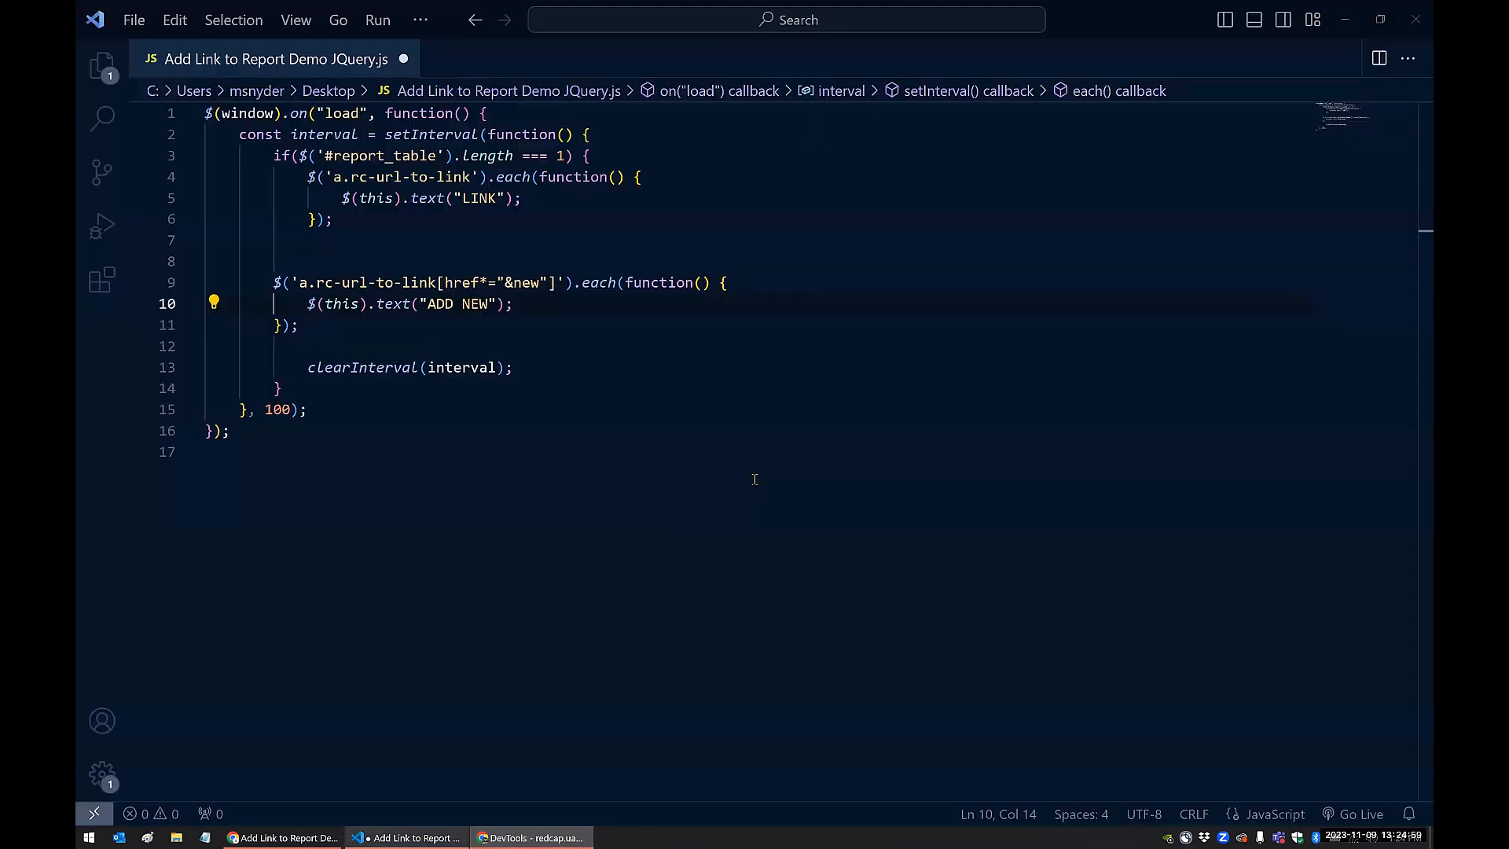
From the REDCap report's first-row NEW link, save a Visit Form instance dated 11-09-2023 with status Complete and start another new instance
{"action": "left_click", "coordinate": [297, 835]}
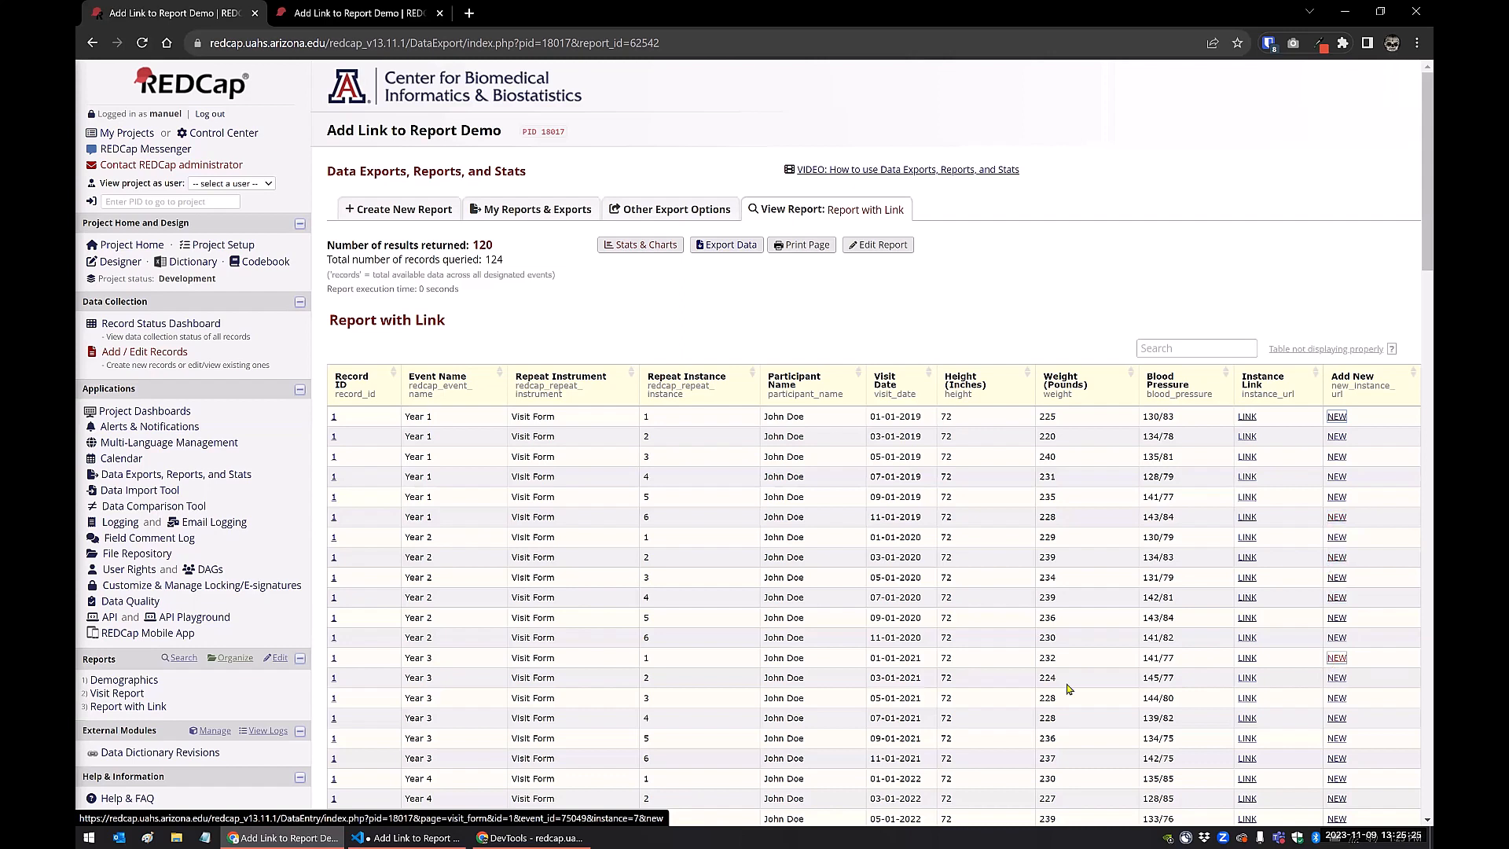
{"action": "left_click", "coordinate": [1335, 417]}
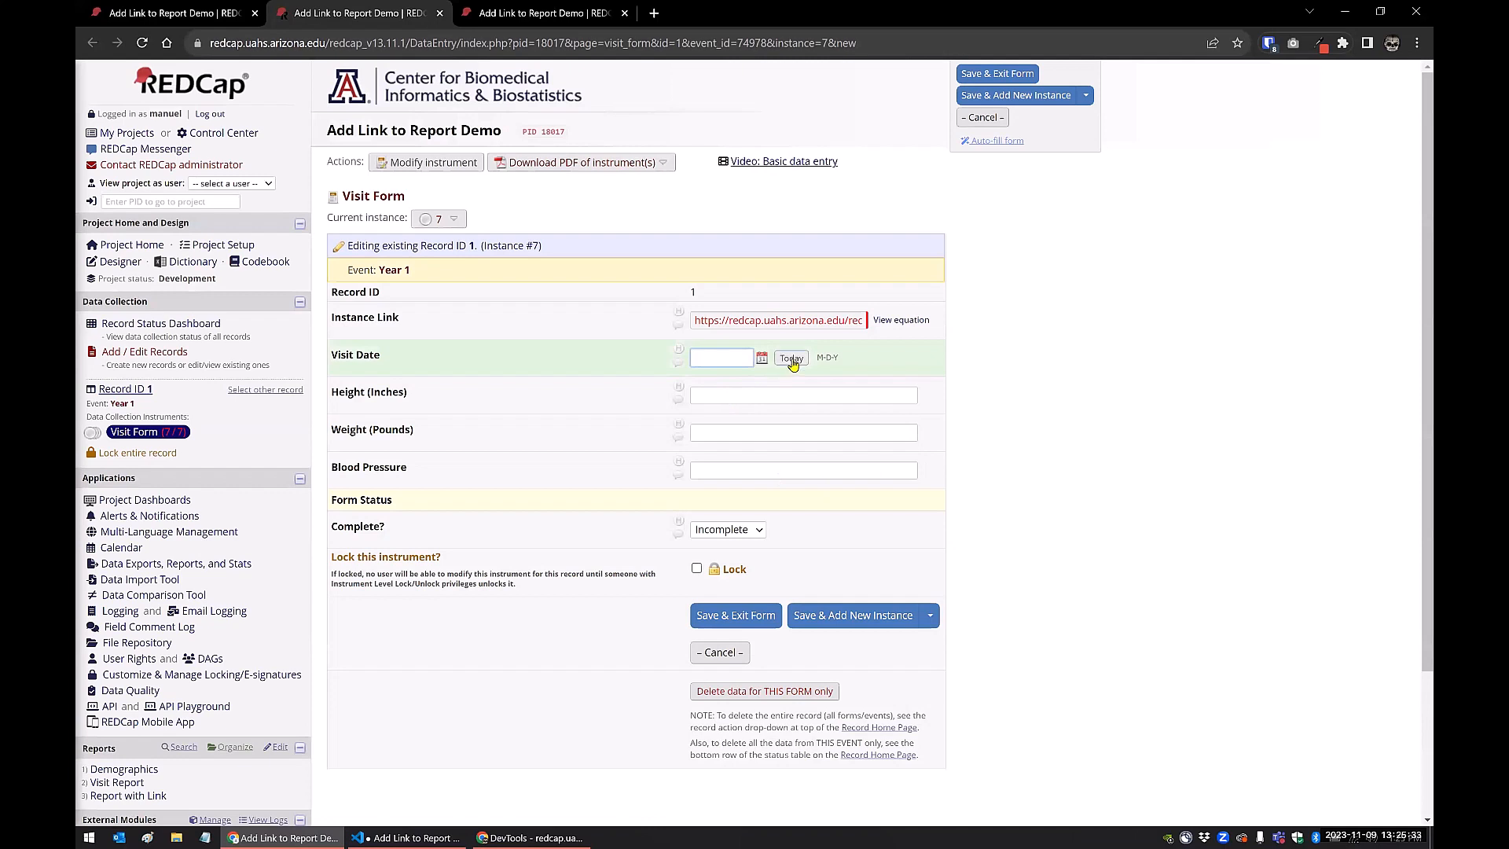
{"action": "left_click", "coordinate": [790, 360]}
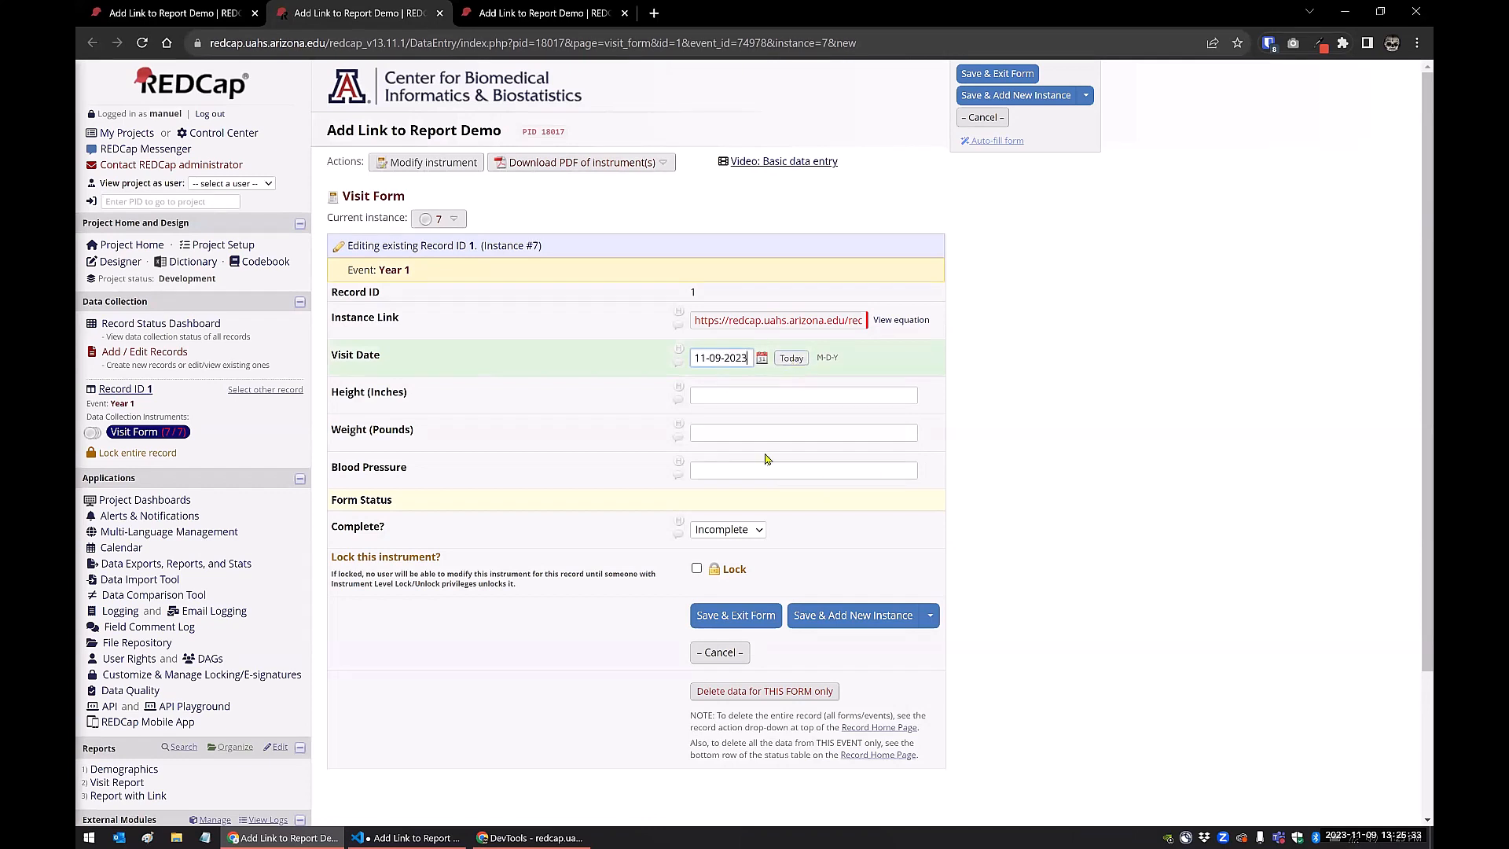
{"action": "left_click", "coordinate": [754, 531]}
{"action": "left_click", "coordinate": [739, 578]}
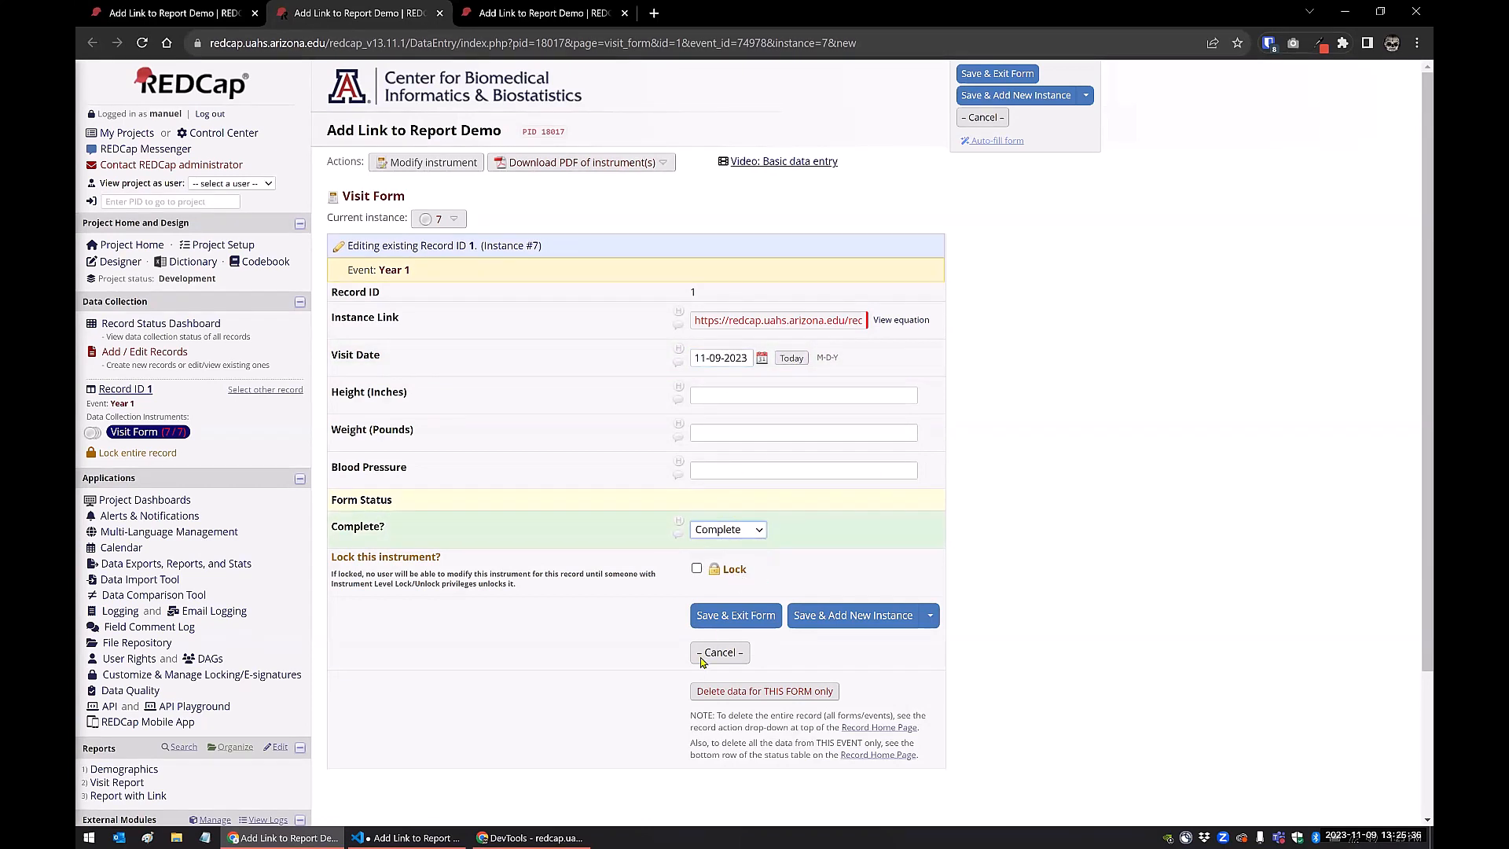
{"action": "left_click", "coordinate": [806, 621]}
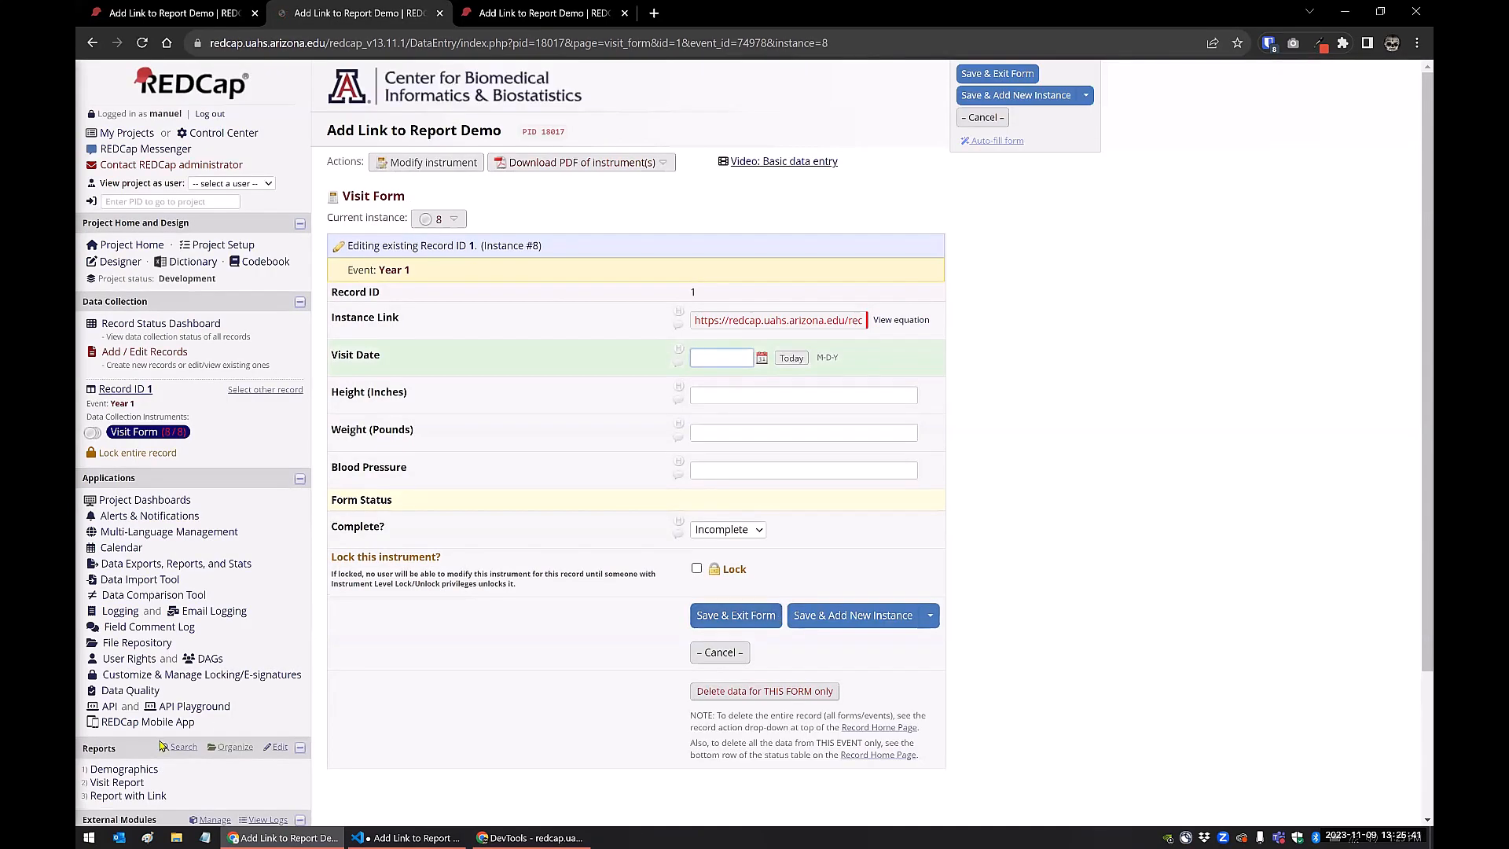
Leave the blank Visit Form instance without saving changes and view the Report with Link report
{"action": "left_click", "coordinate": [149, 796]}
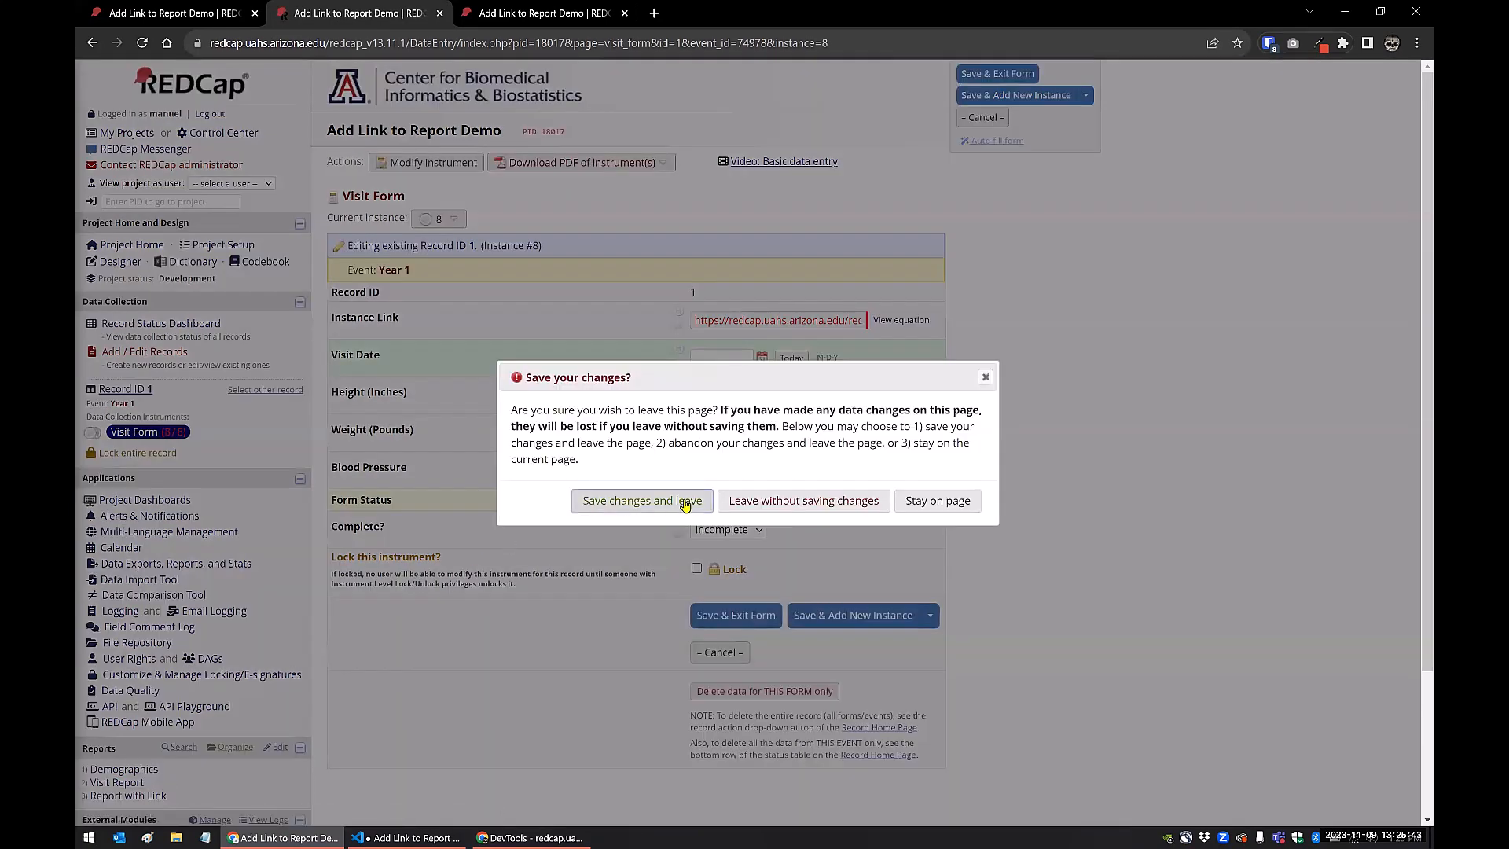
{"action": "left_click", "coordinate": [778, 505]}
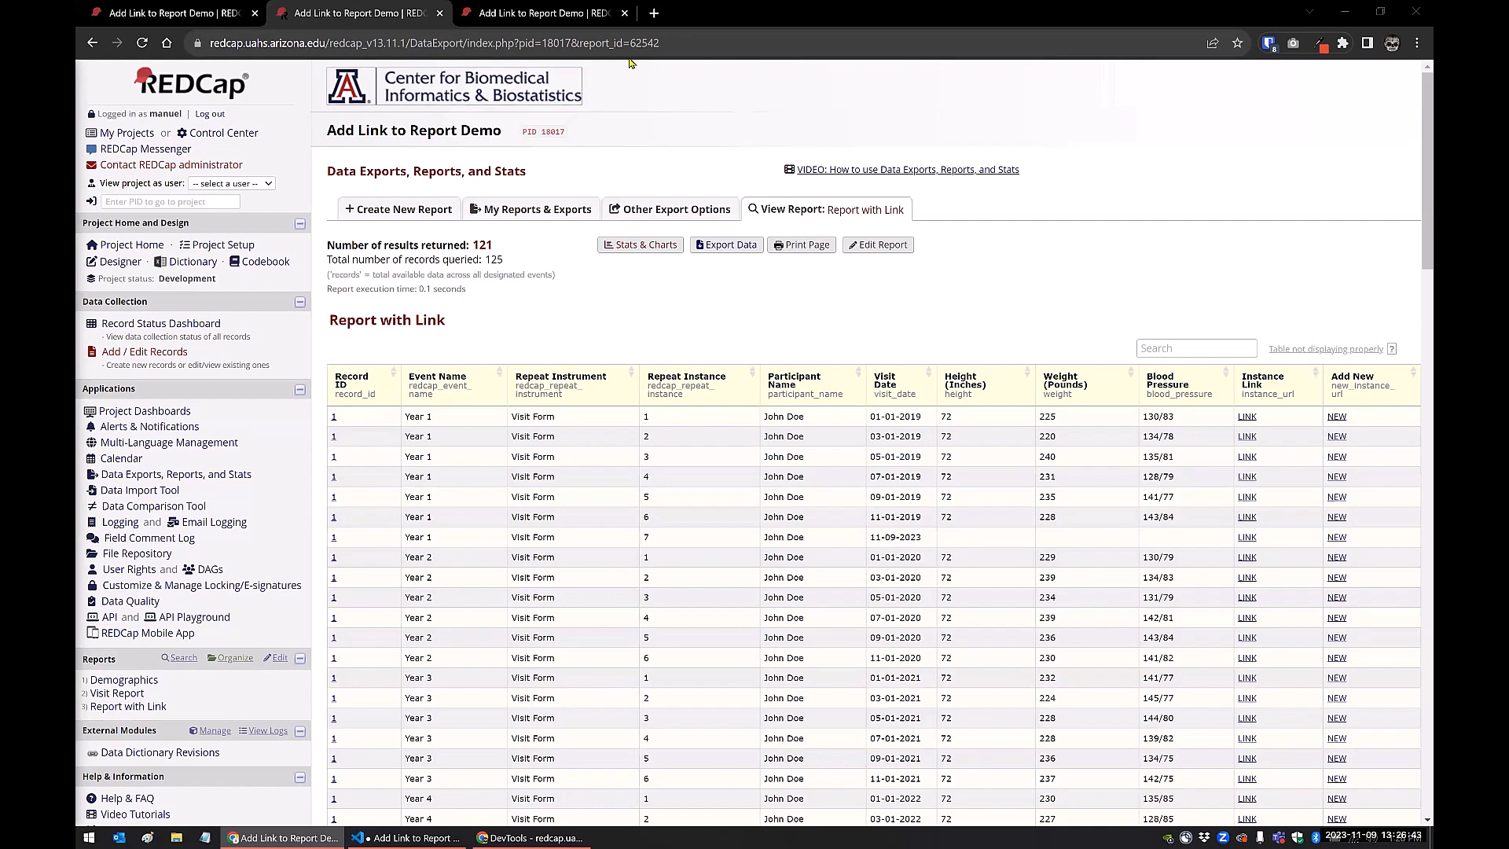
{"action": "left_click", "coordinate": [653, 14]}
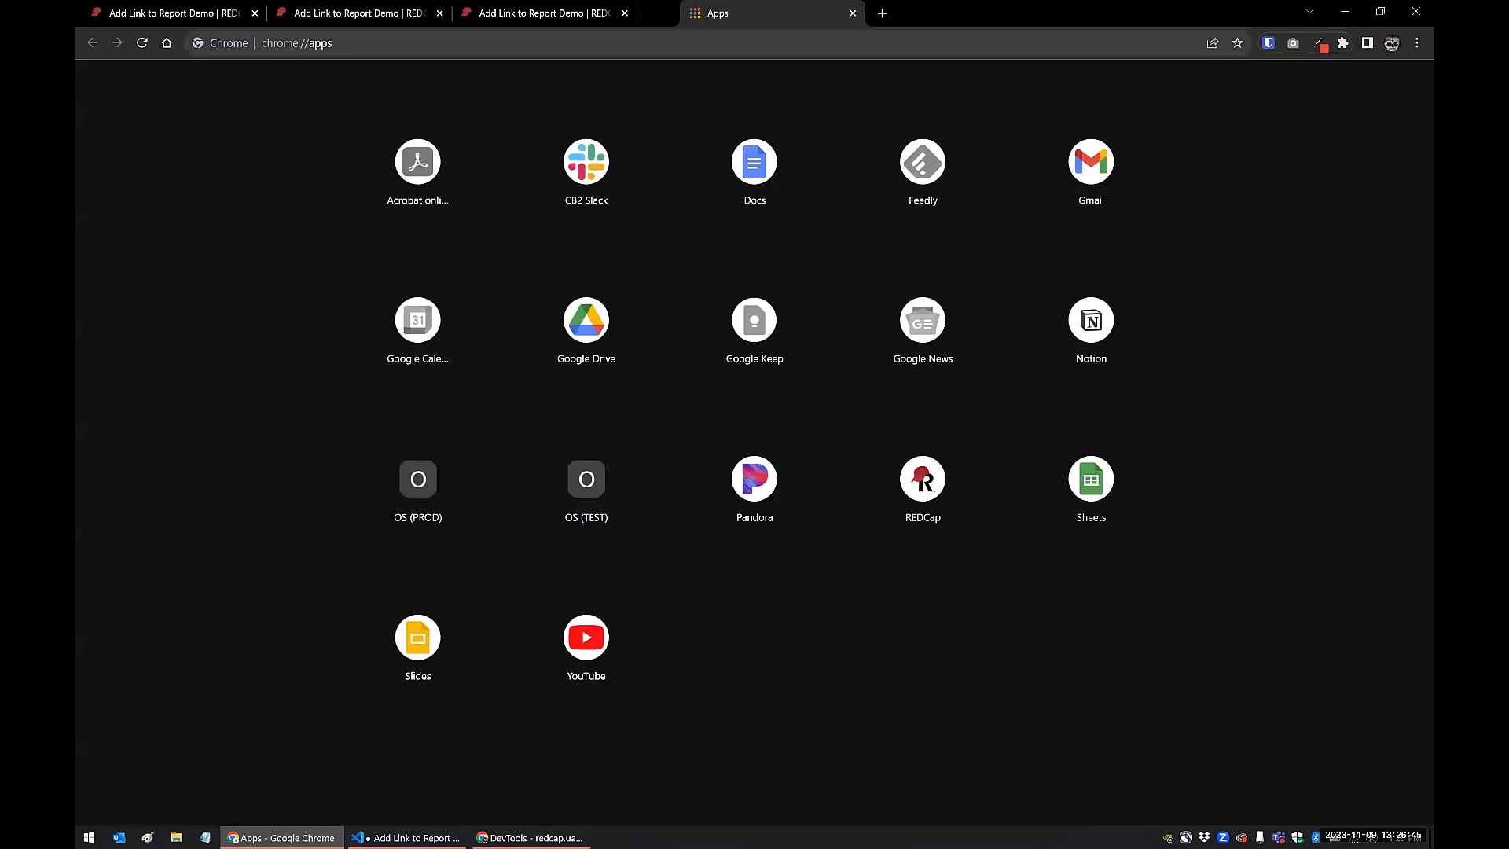
{"action": "key", "text": "ctrl+w"}
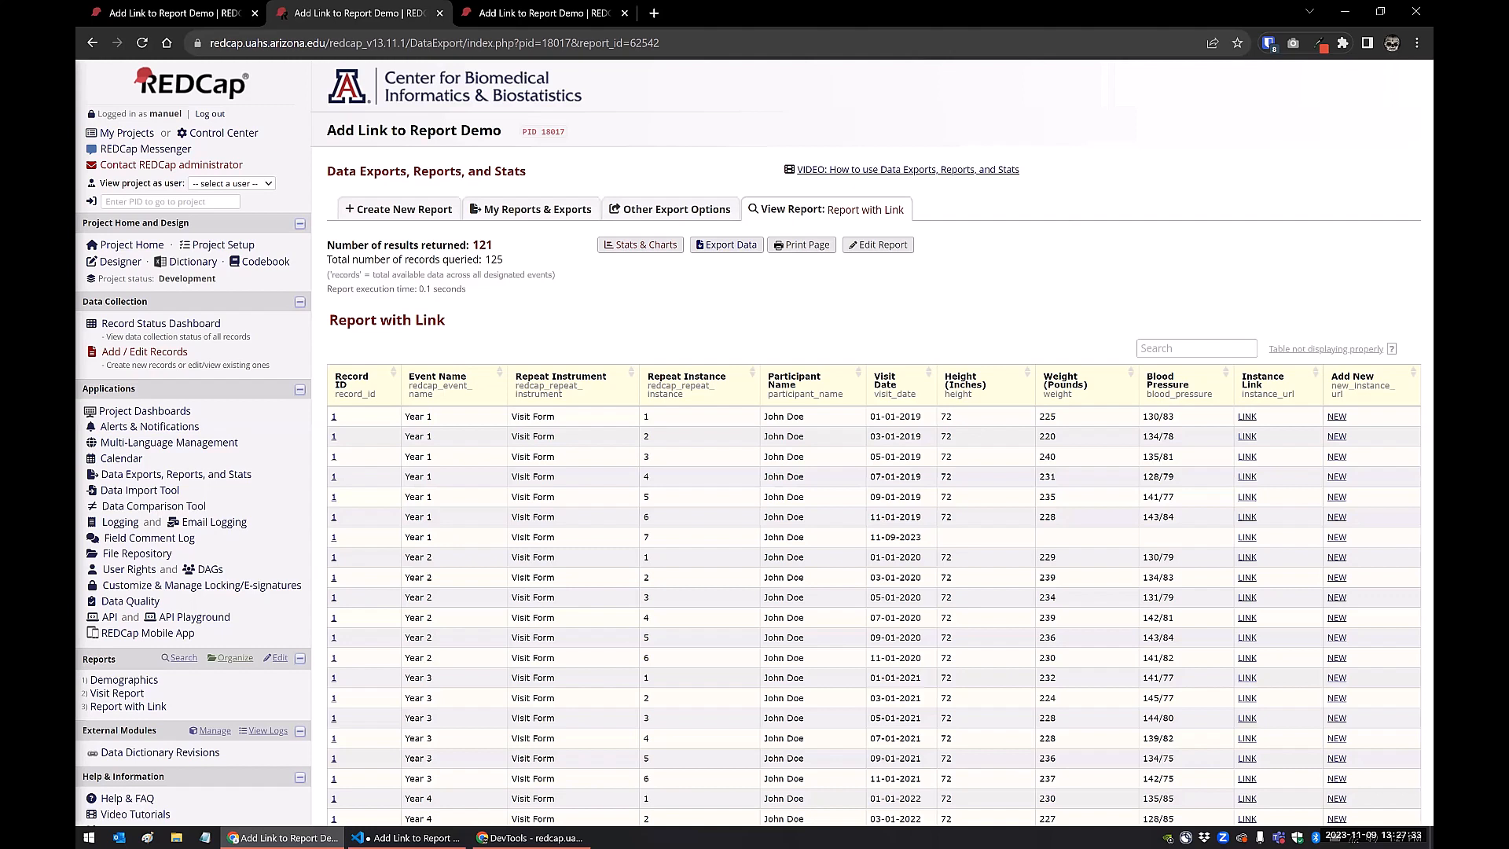
Enable surveys in the project and set up the Demographics instrument as a survey with its default settings
{"action": "left_click", "coordinate": [225, 245]}
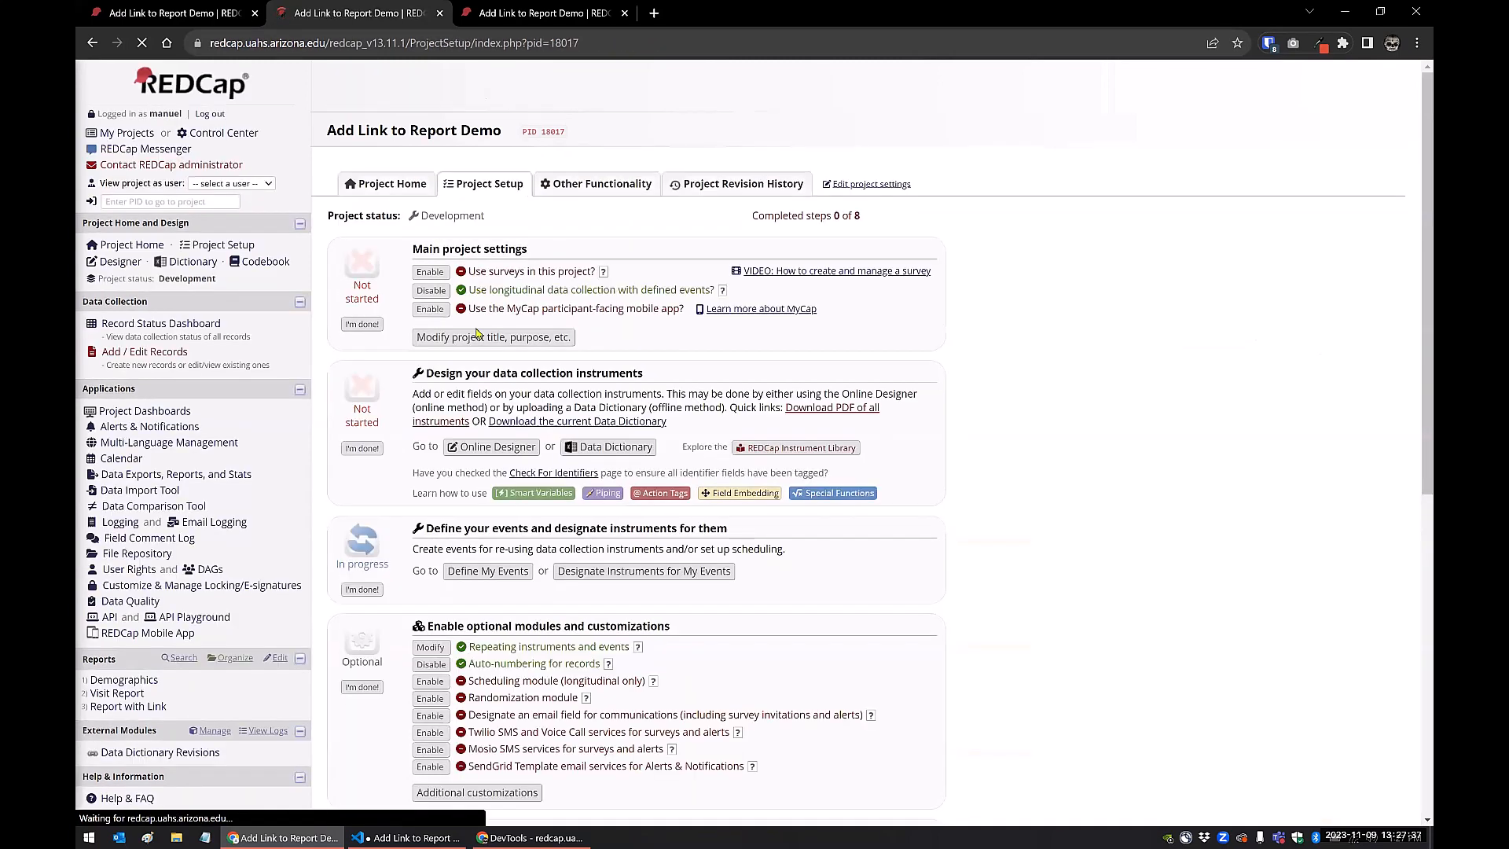
{"action": "left_click", "coordinate": [430, 272]}
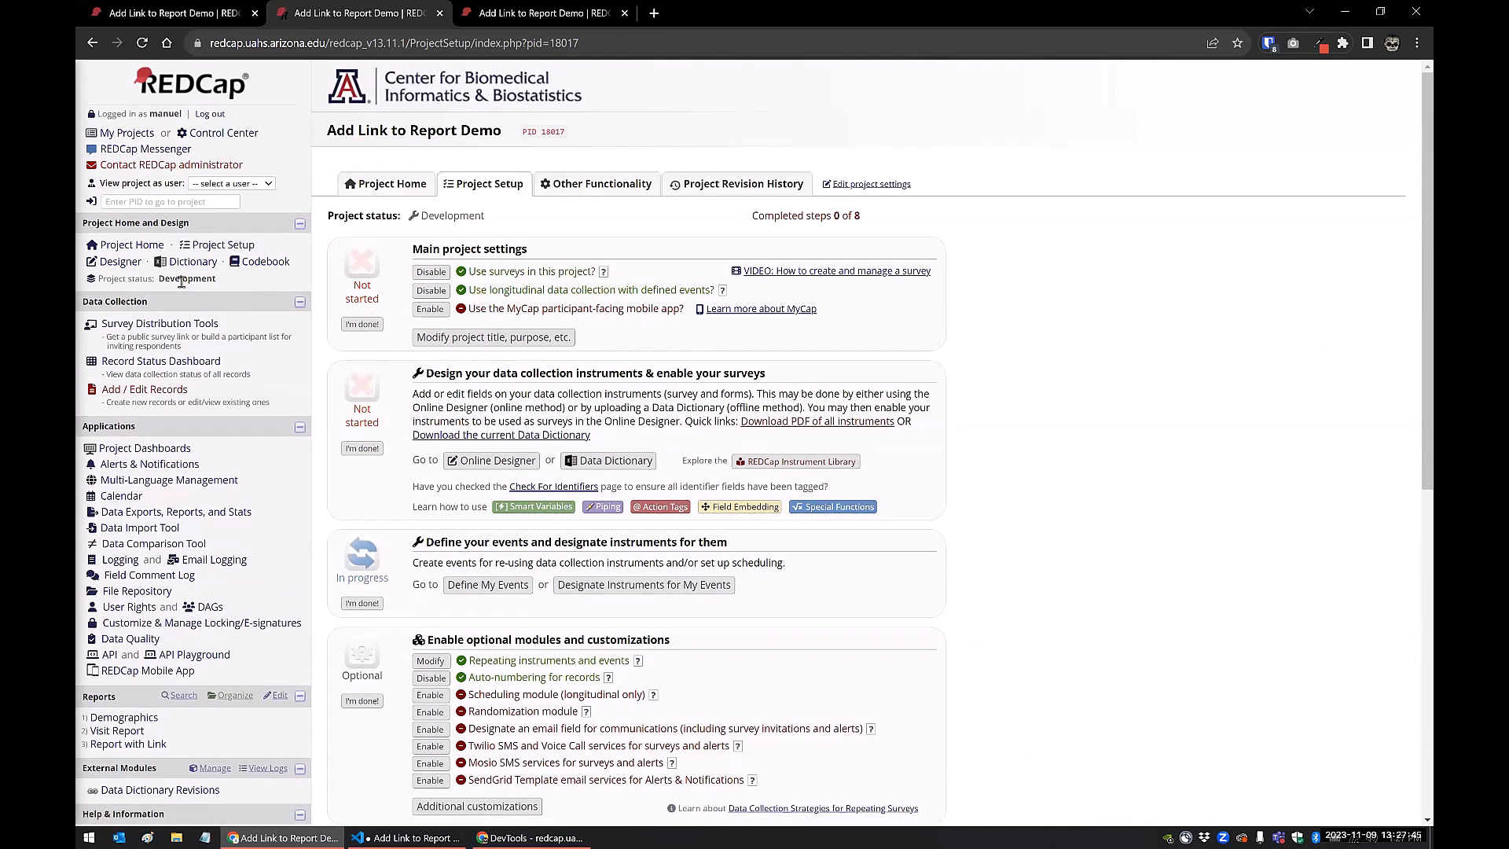
{"action": "left_click", "coordinate": [118, 269]}
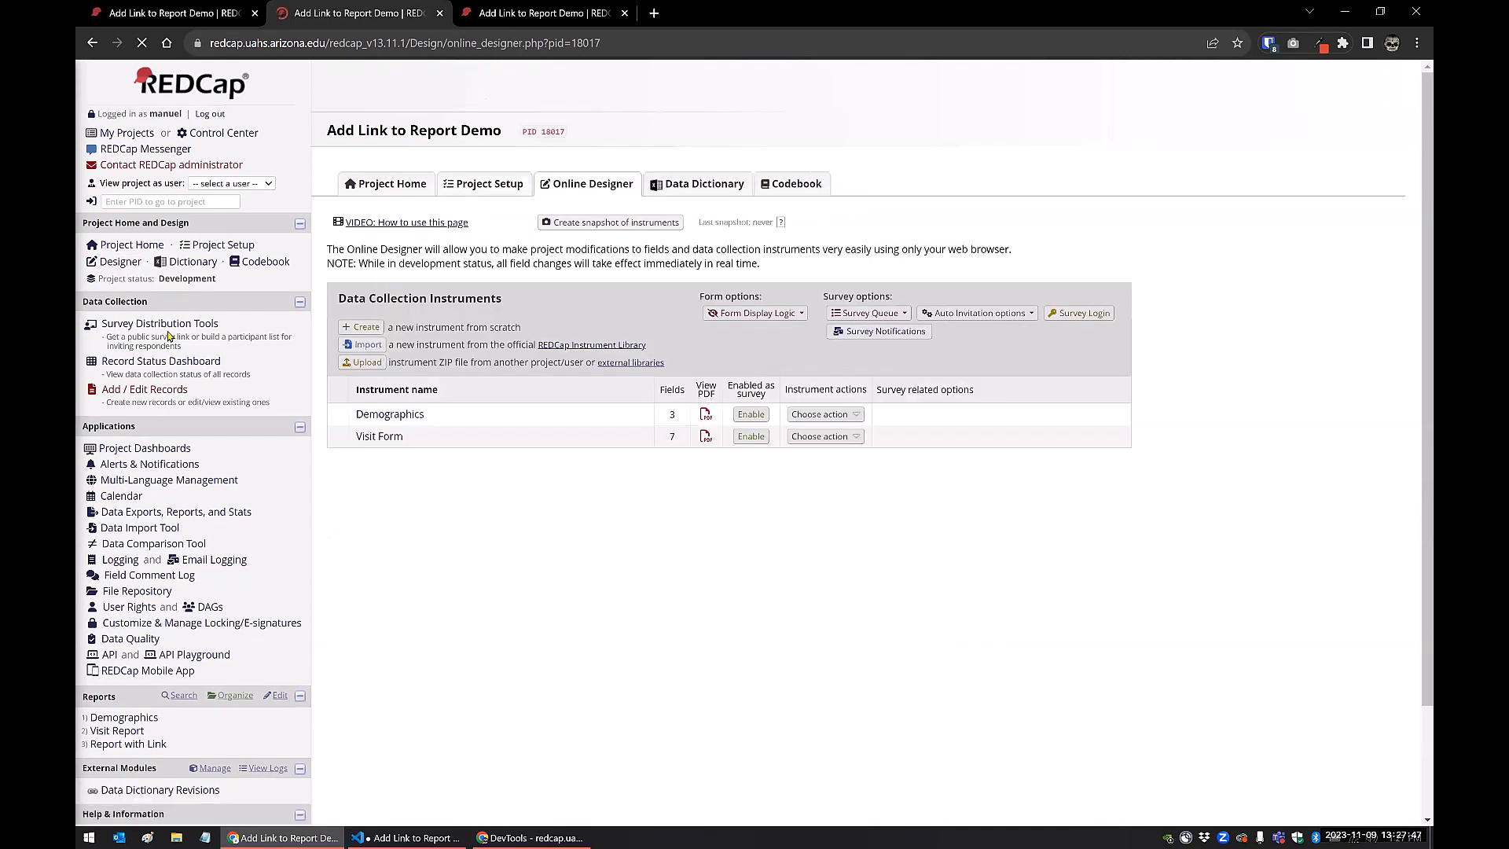
{"action": "left_click", "coordinate": [747, 416]}
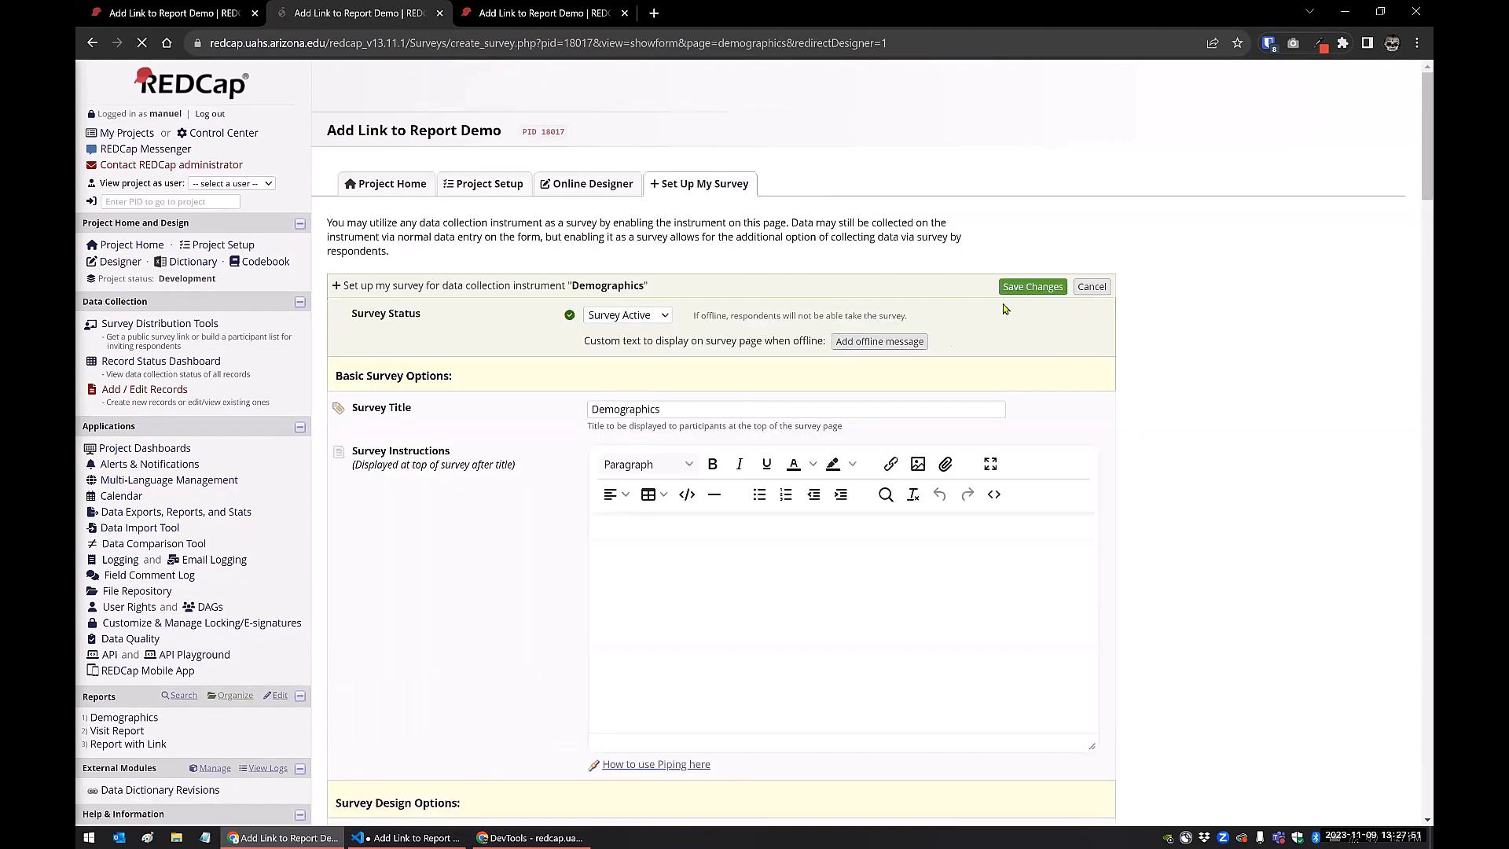
{"action": "left_click", "coordinate": [1023, 287]}
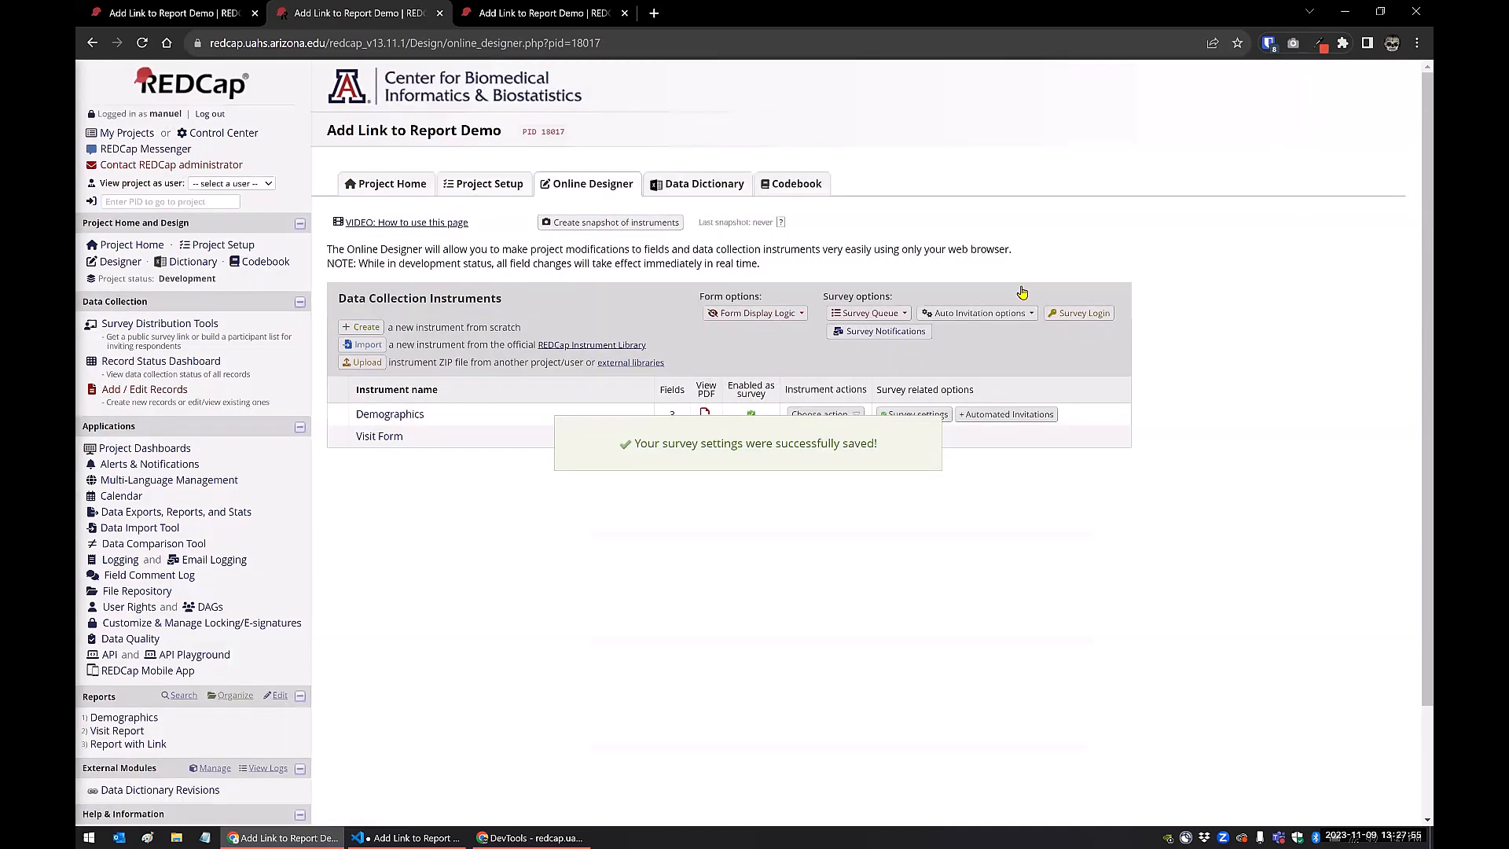
View the public survey link page and the Demographics participant list in the Survey Distribution Tools
{"action": "left_click", "coordinate": [201, 332]}
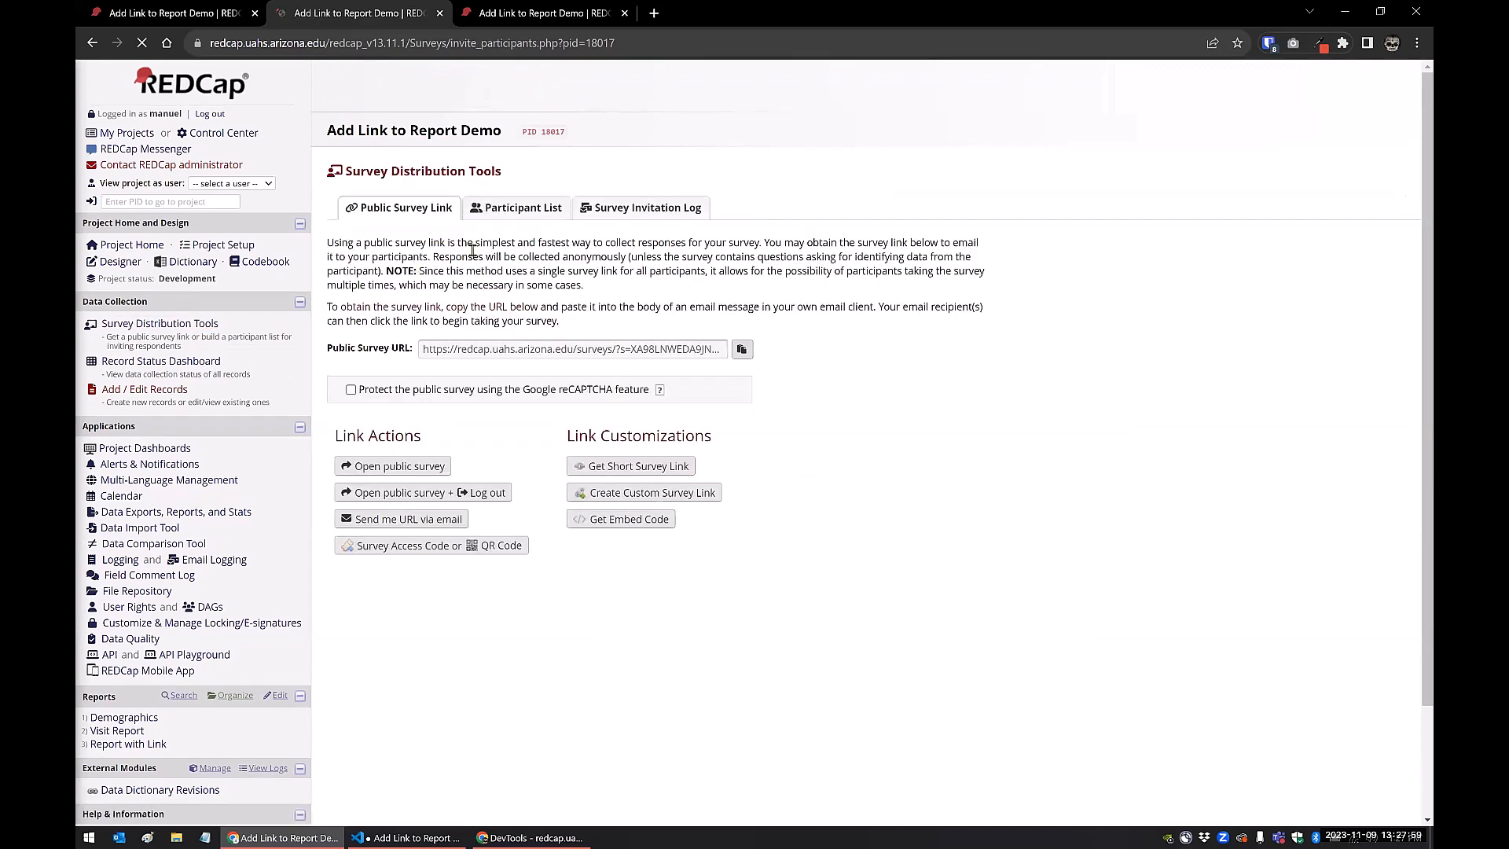
{"action": "left_click", "coordinate": [520, 210]}
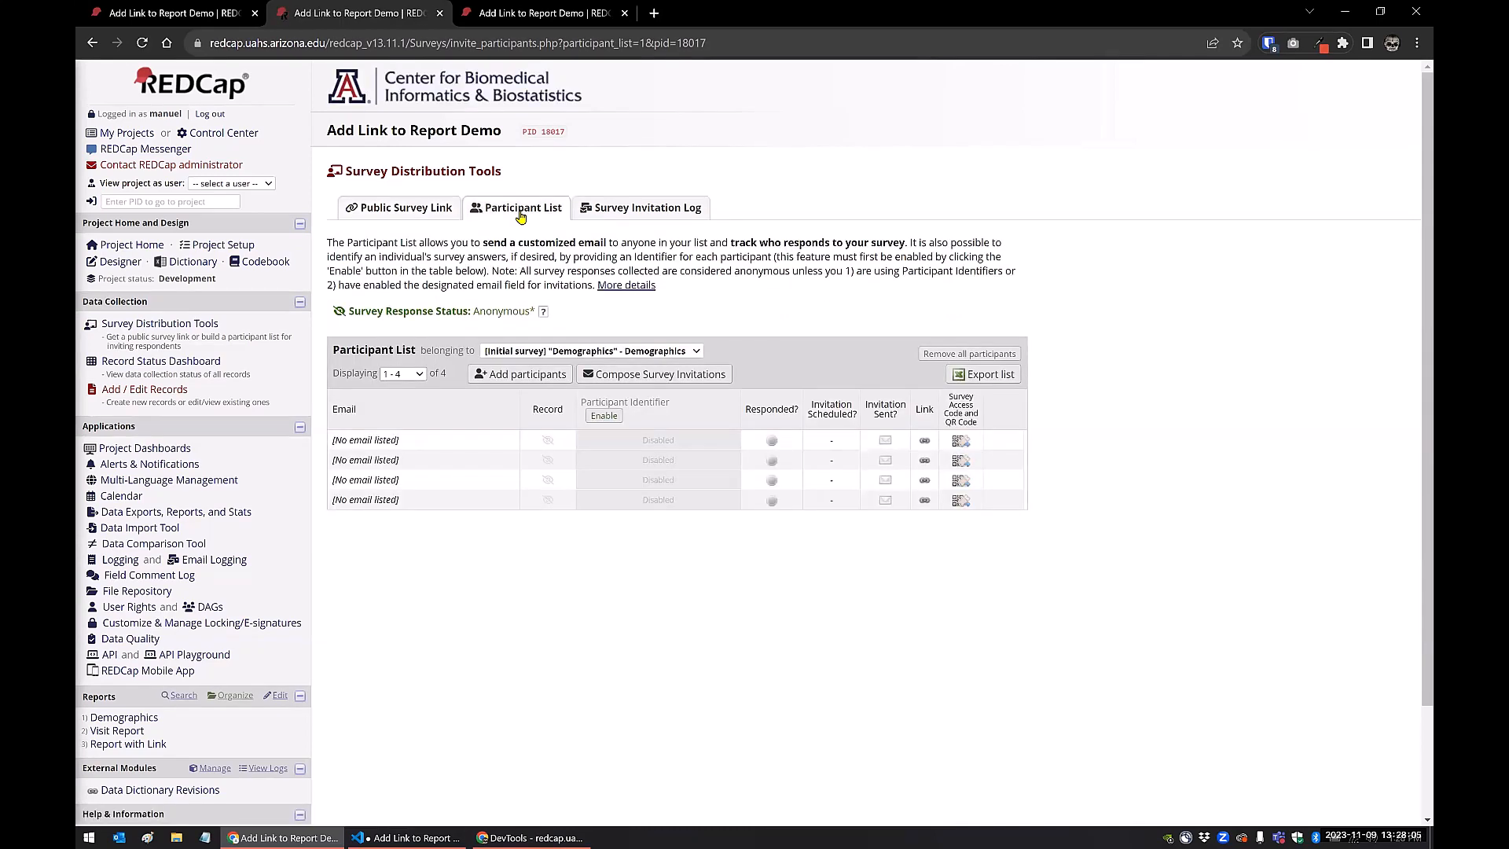
{"action": "left_click", "coordinate": [215, 247]}
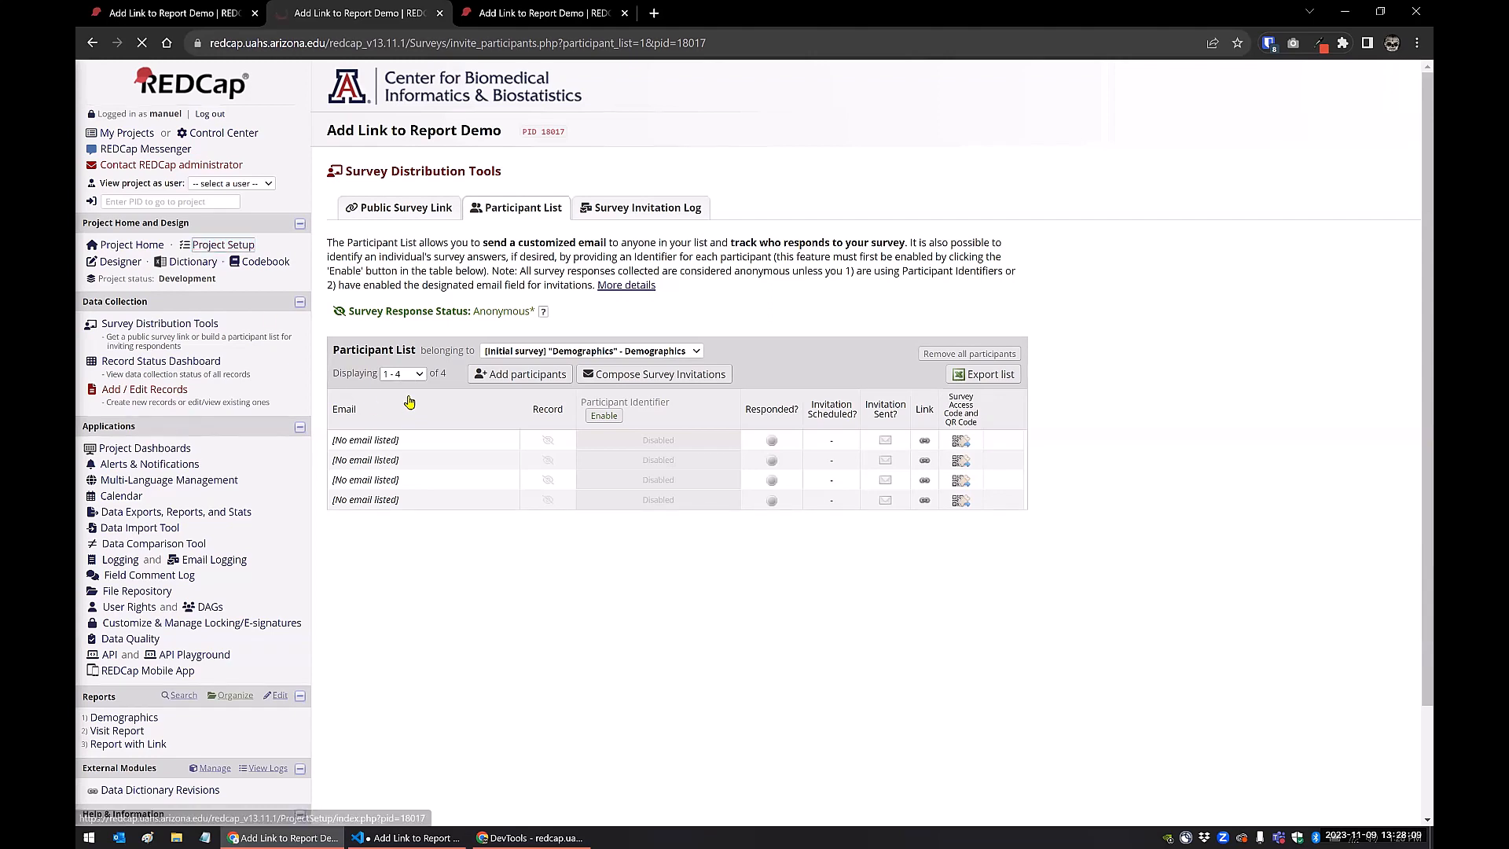
{"action": "left_click", "coordinate": [155, 324]}
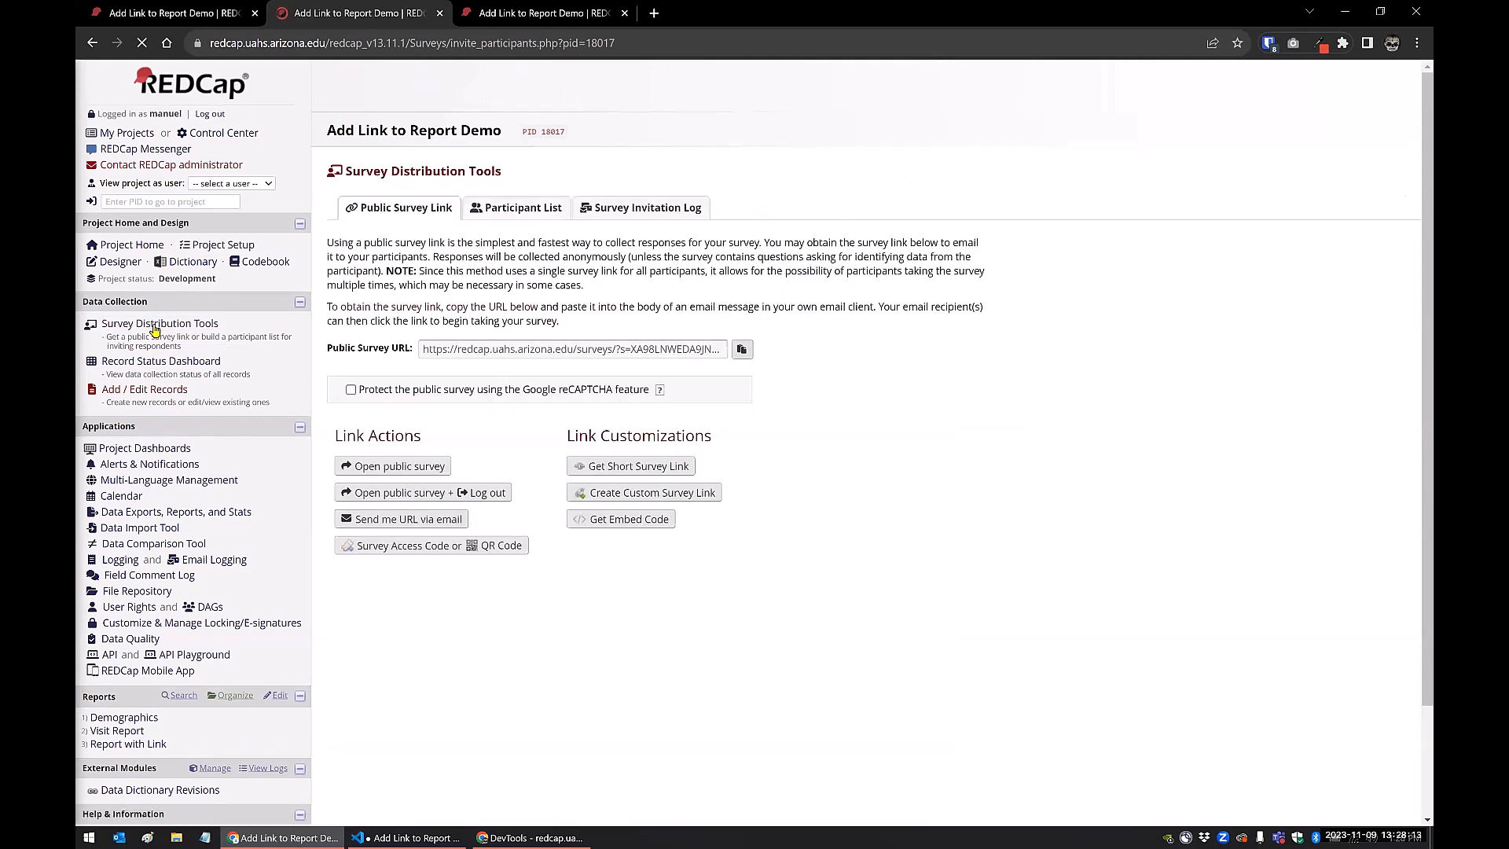
{"action": "left_click", "coordinate": [529, 215]}
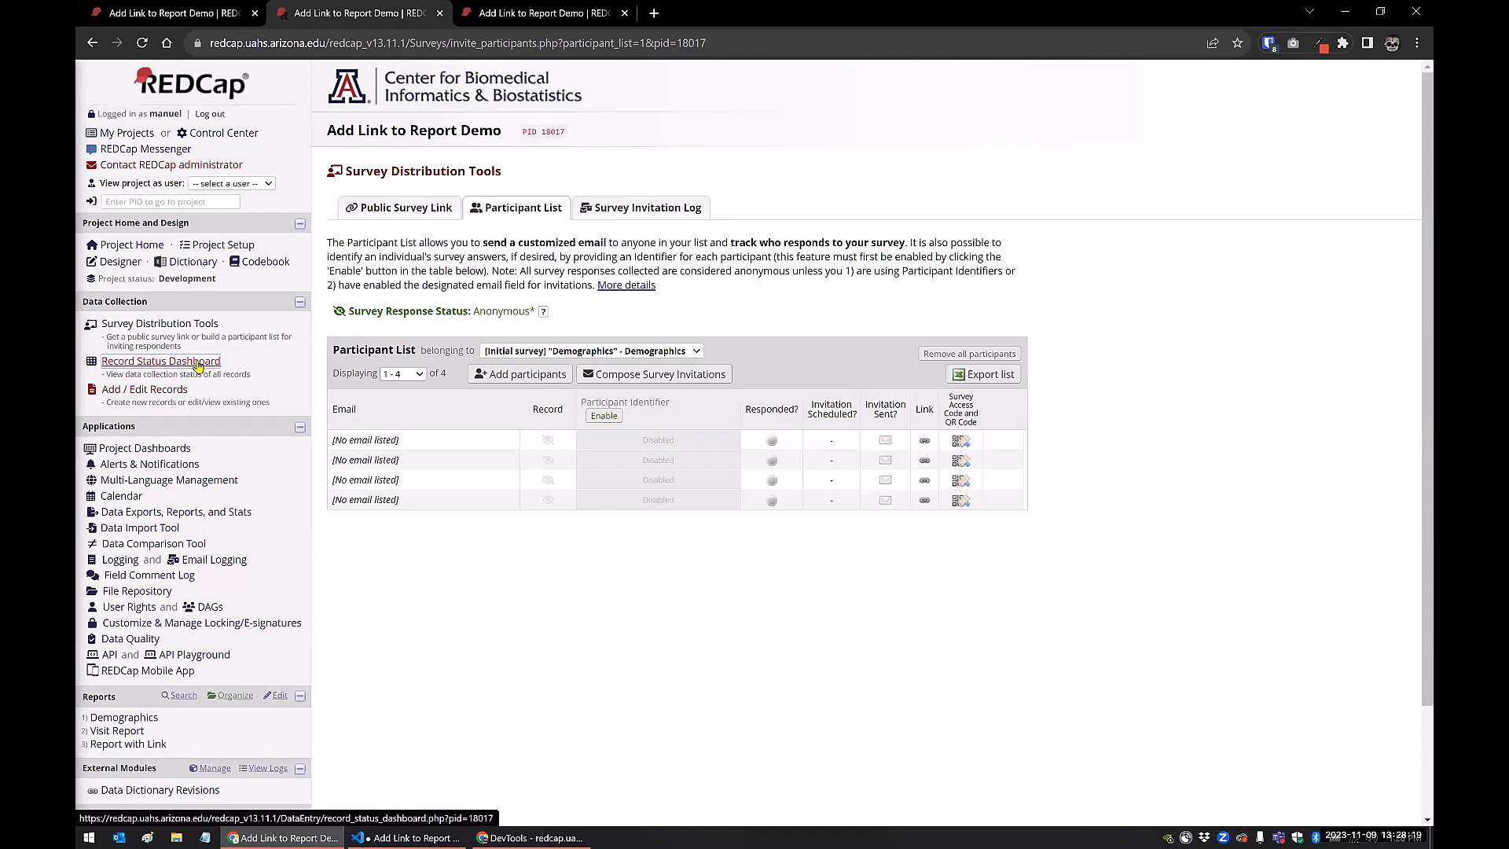
Open the Smart Variables reference from the Visit Form in the Online Designer and examine the Form and Survey variables
{"action": "left_click", "coordinate": [120, 262]}
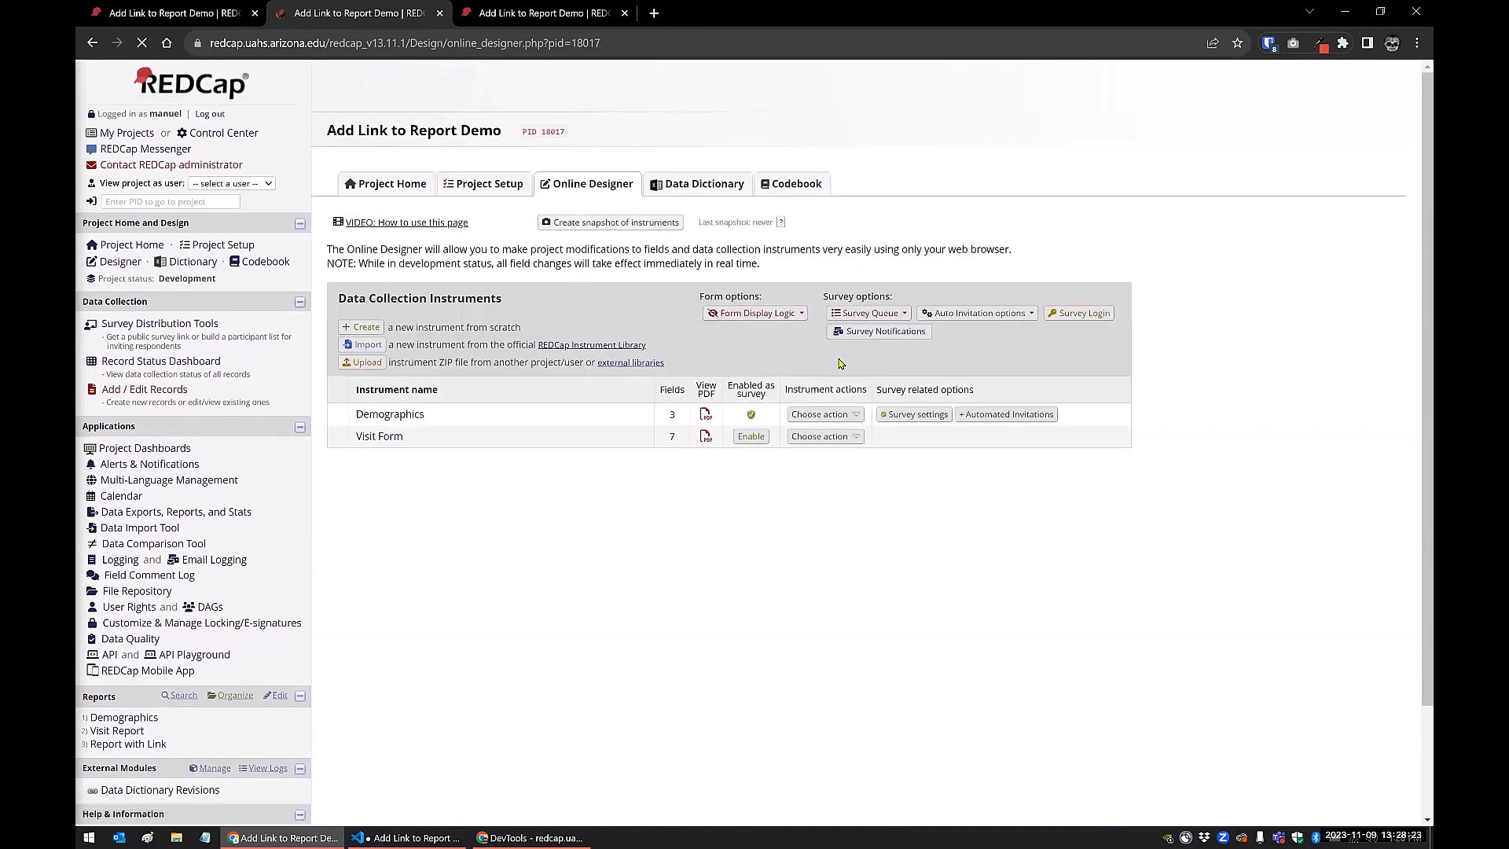
{"action": "left_click", "coordinate": [377, 438]}
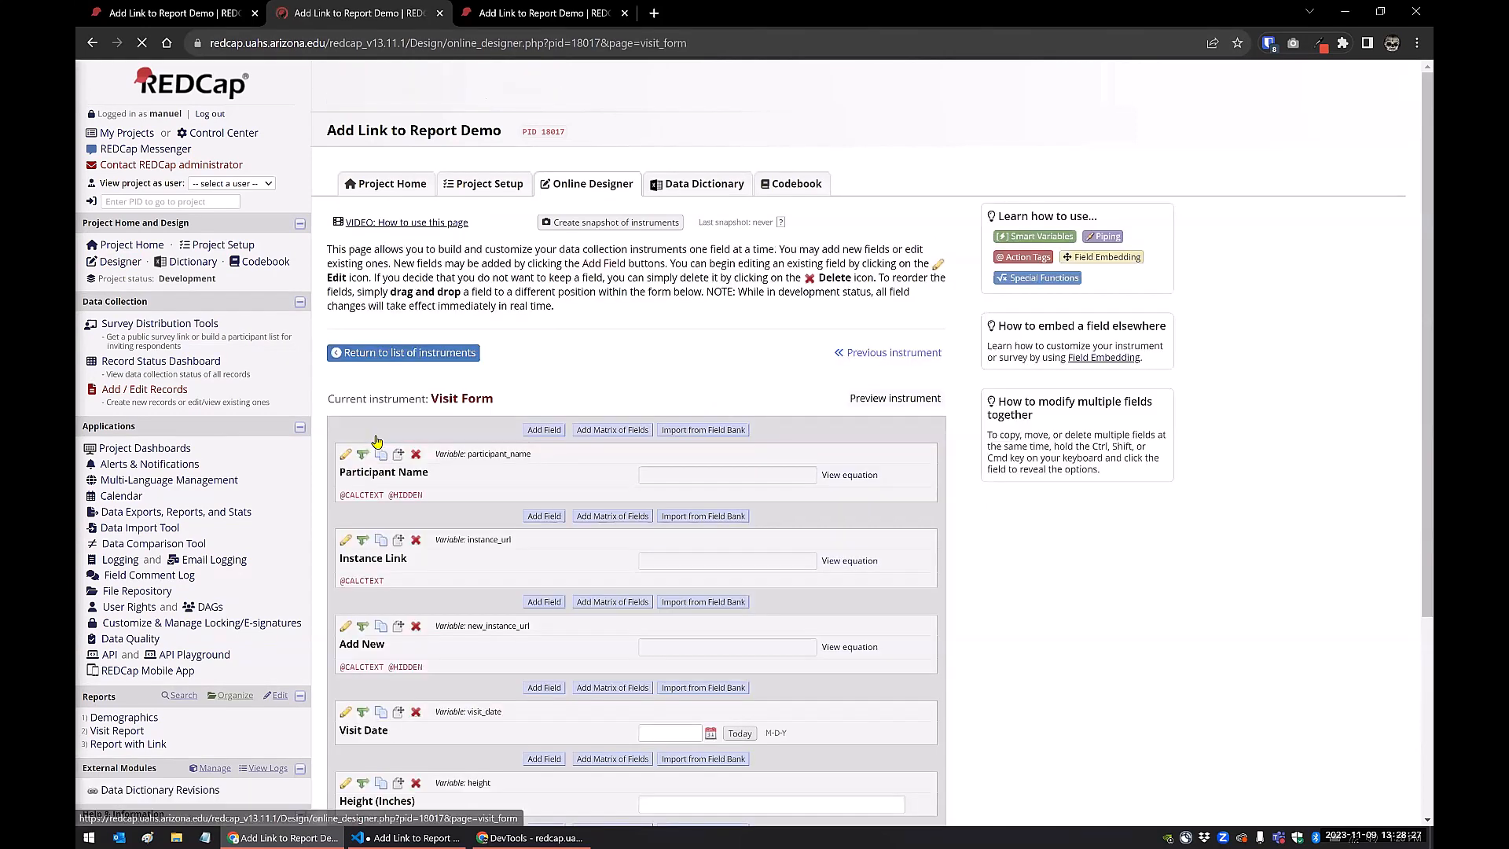
{"action": "left_click", "coordinate": [1002, 241]}
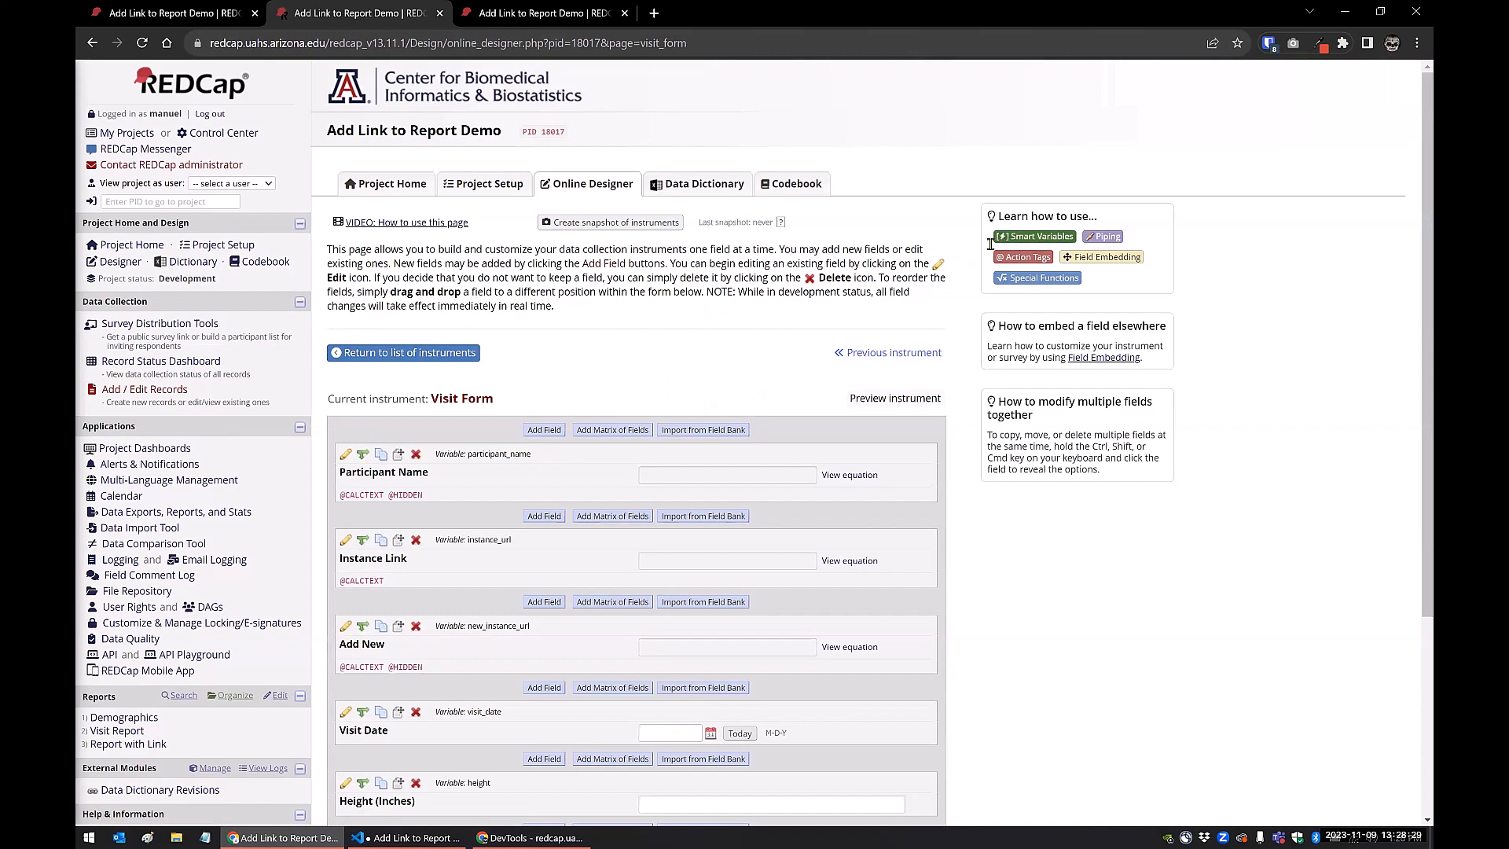
{"action": "scroll", "coordinate": [1125, 171], "scroll_direction": "down", "scroll_amount": 10}
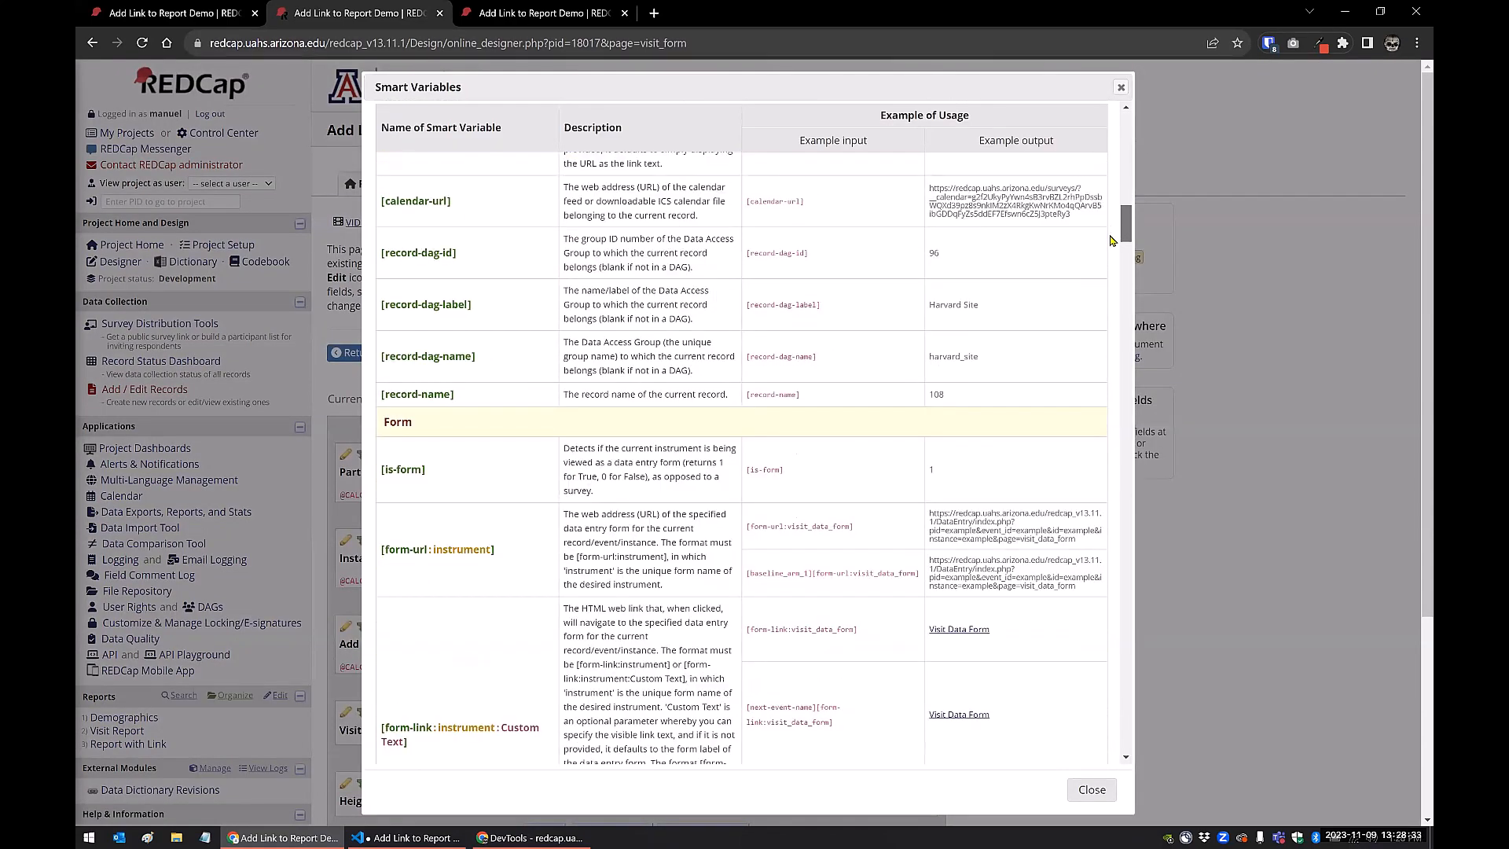
{"action": "scroll", "coordinate": [1113, 234], "scroll_direction": "down", "scroll_amount": 8}
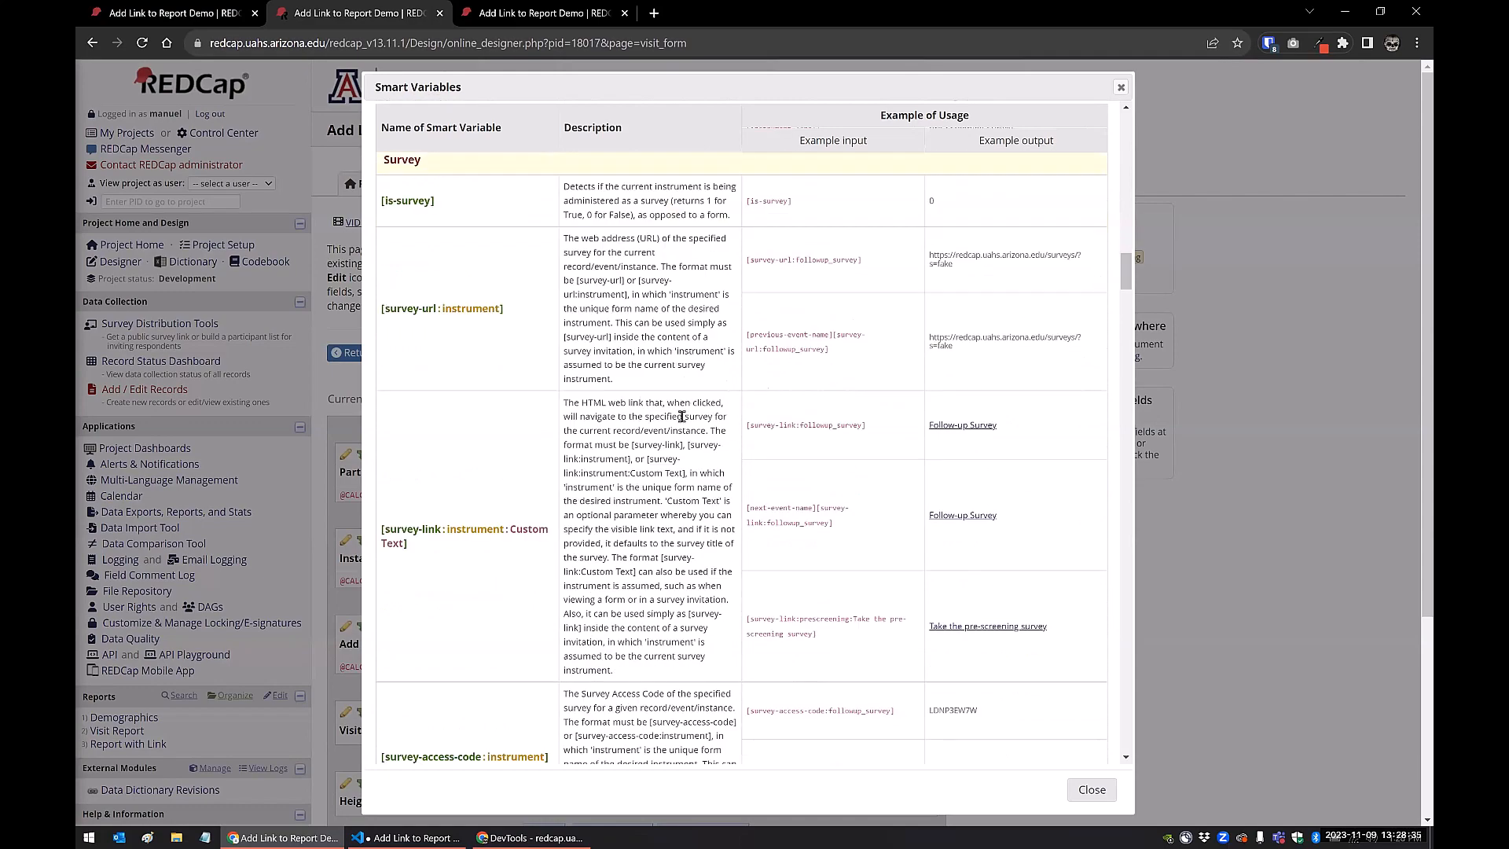
{"action": "scroll", "coordinate": [627, 470], "scroll_direction": "down", "scroll_amount": 3}
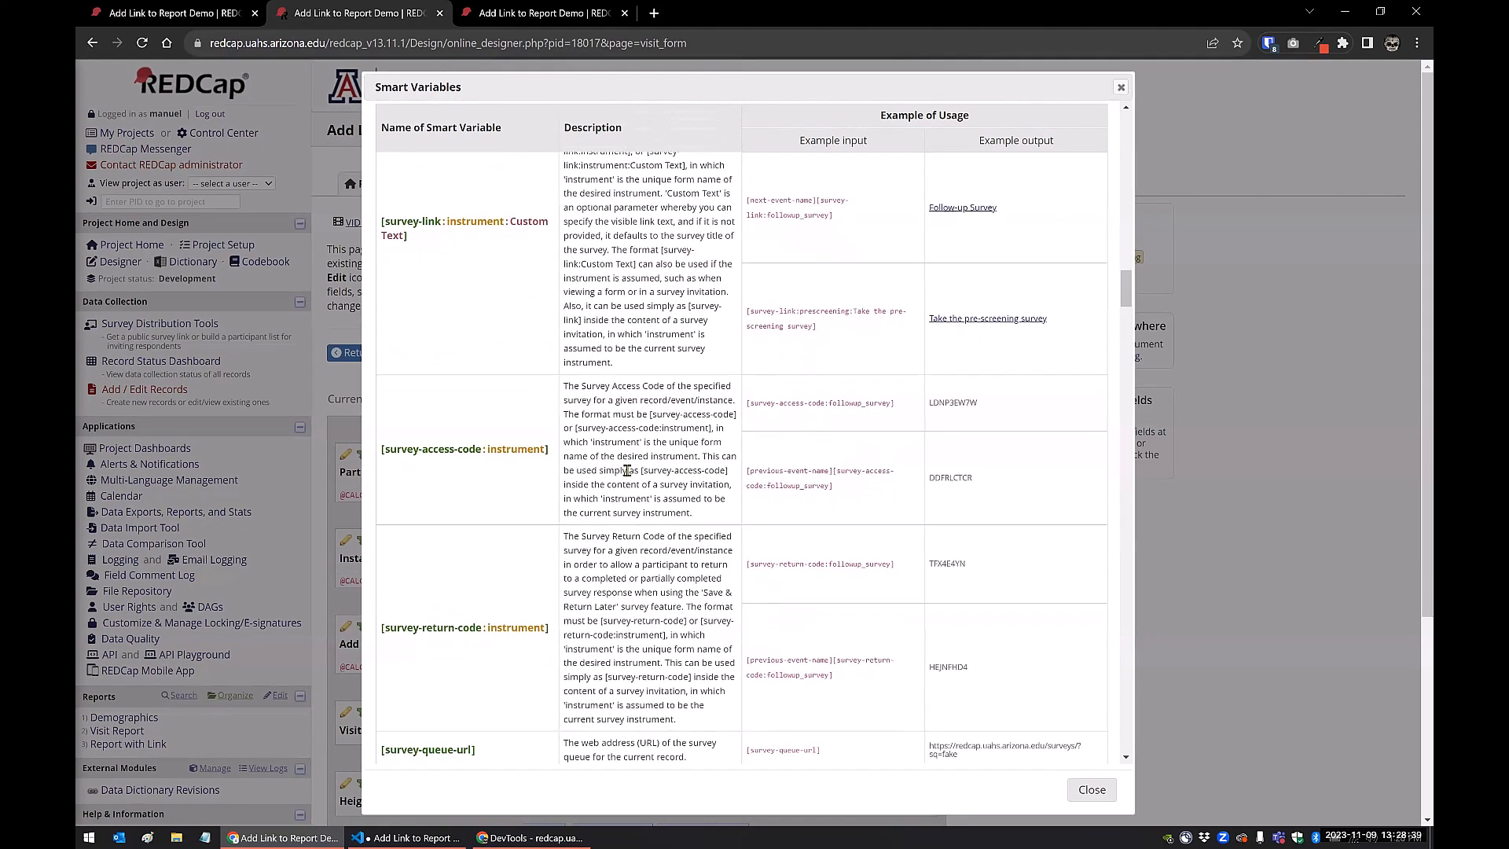
{"action": "scroll", "coordinate": [627, 470], "scroll_direction": "down", "scroll_amount": 2}
{"action": "scroll", "coordinate": [627, 470], "scroll_direction": "down", "scroll_amount": 3}
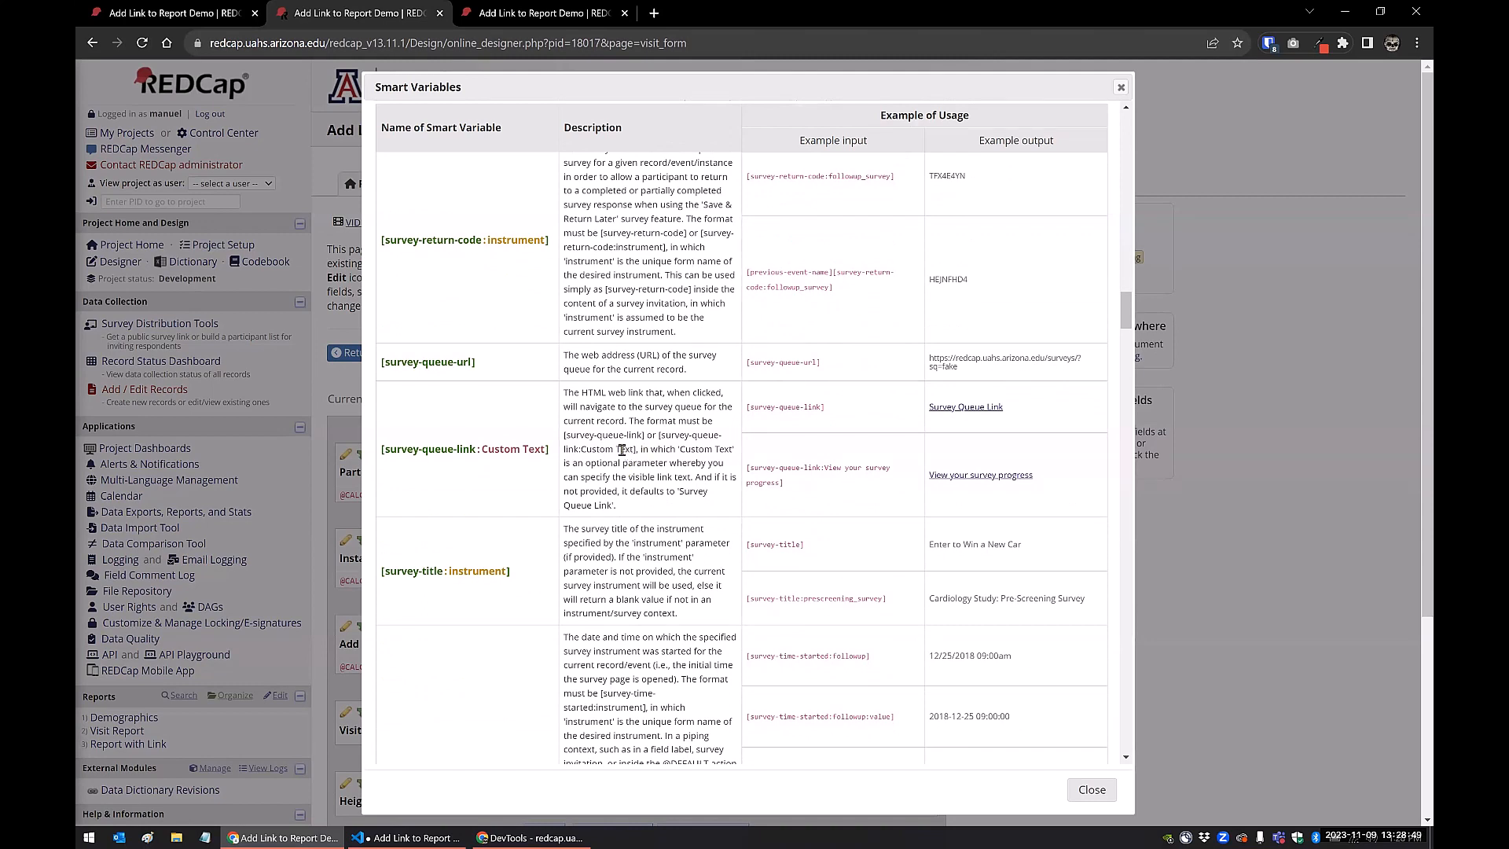
{"action": "scroll", "coordinate": [612, 512], "scroll_direction": "down", "scroll_amount": 5}
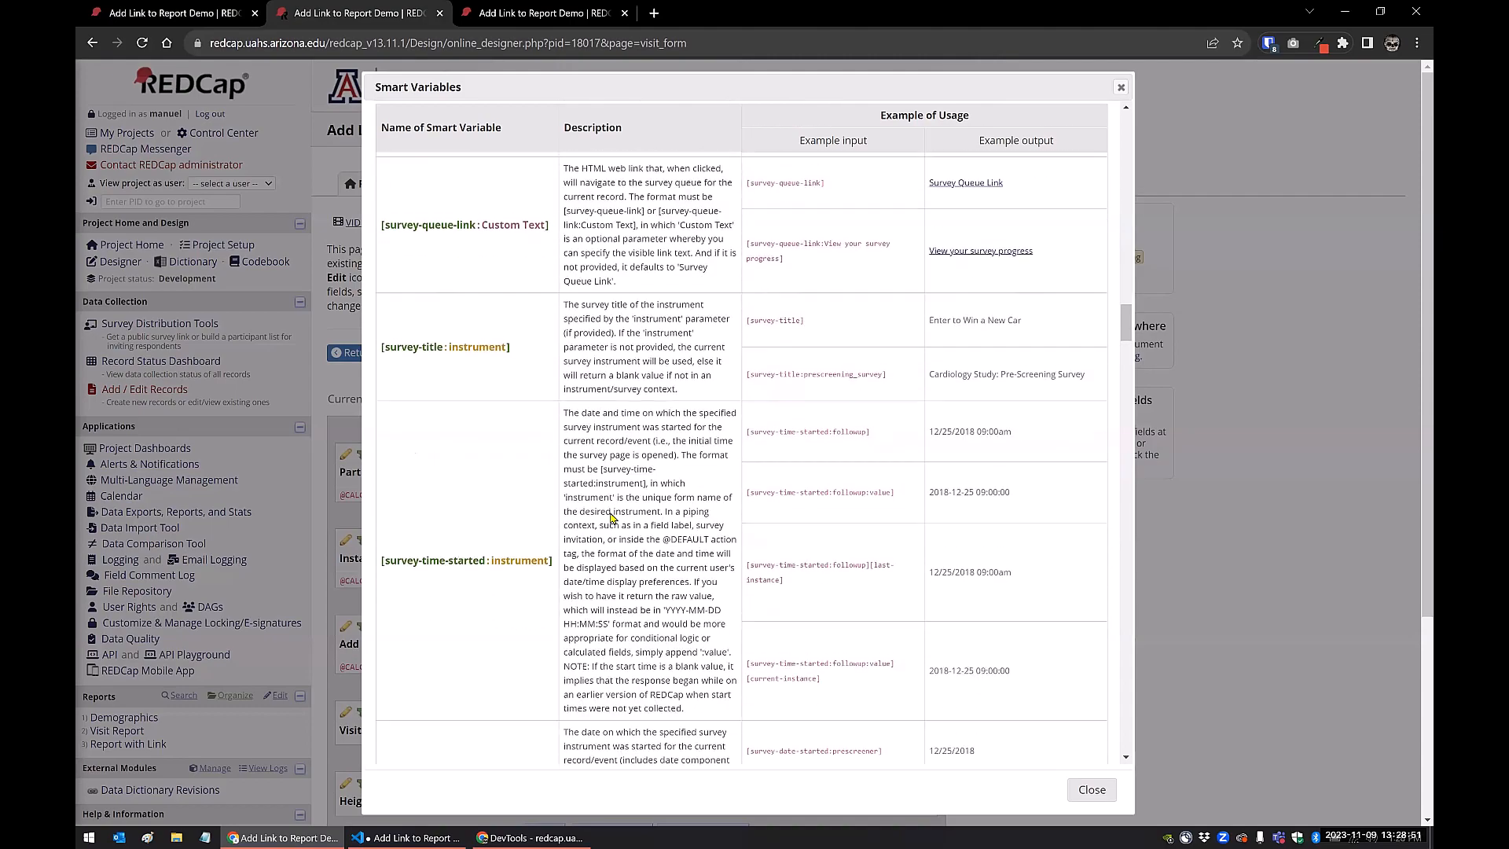
{"action": "scroll", "coordinate": [610, 512], "scroll_direction": "down", "scroll_amount": 10}
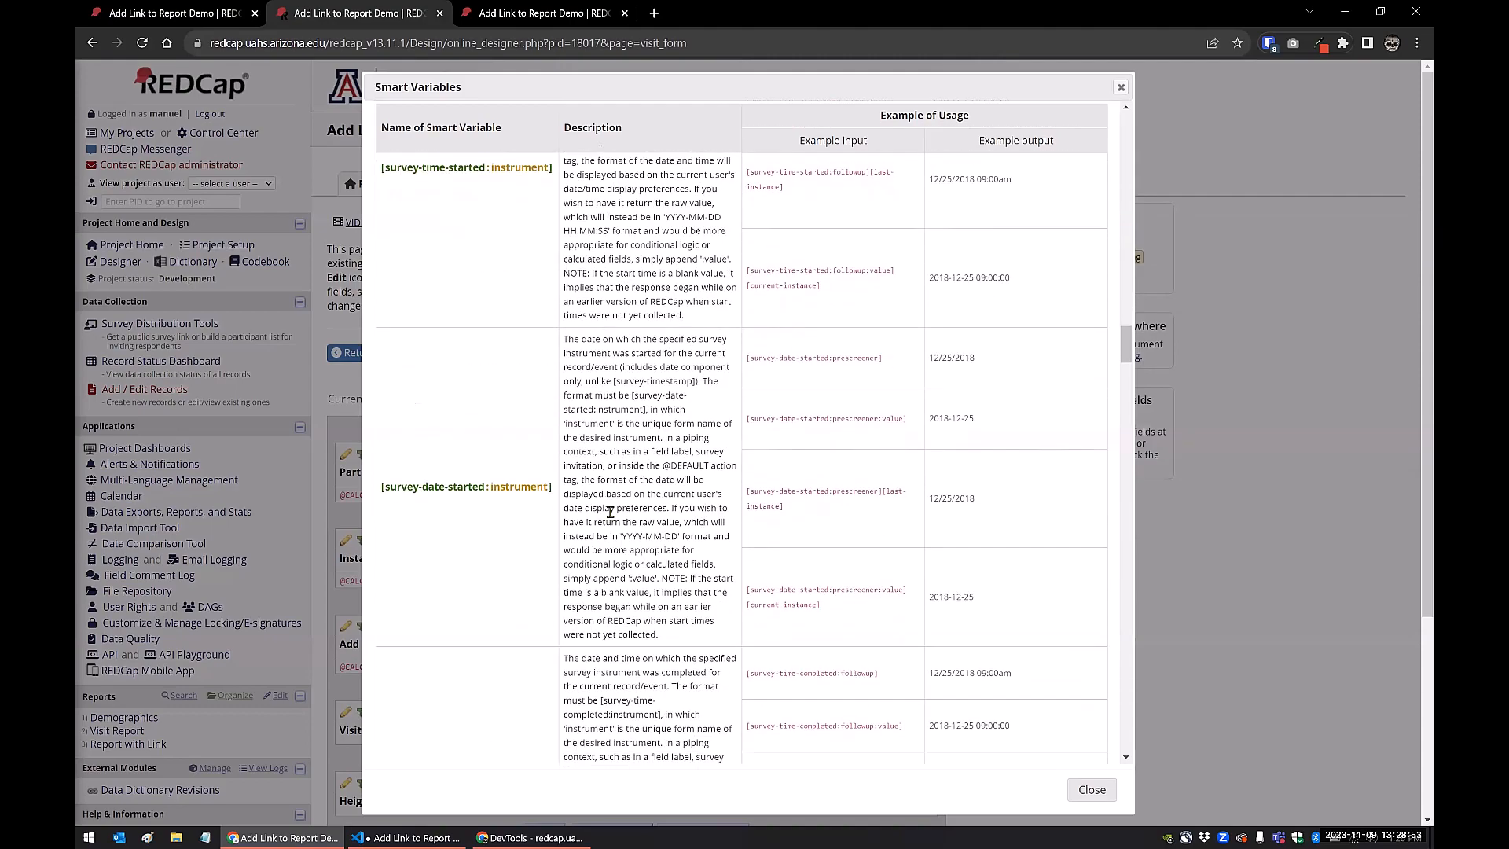
{"action": "scroll", "coordinate": [609, 512], "scroll_direction": "down", "scroll_amount": 7}
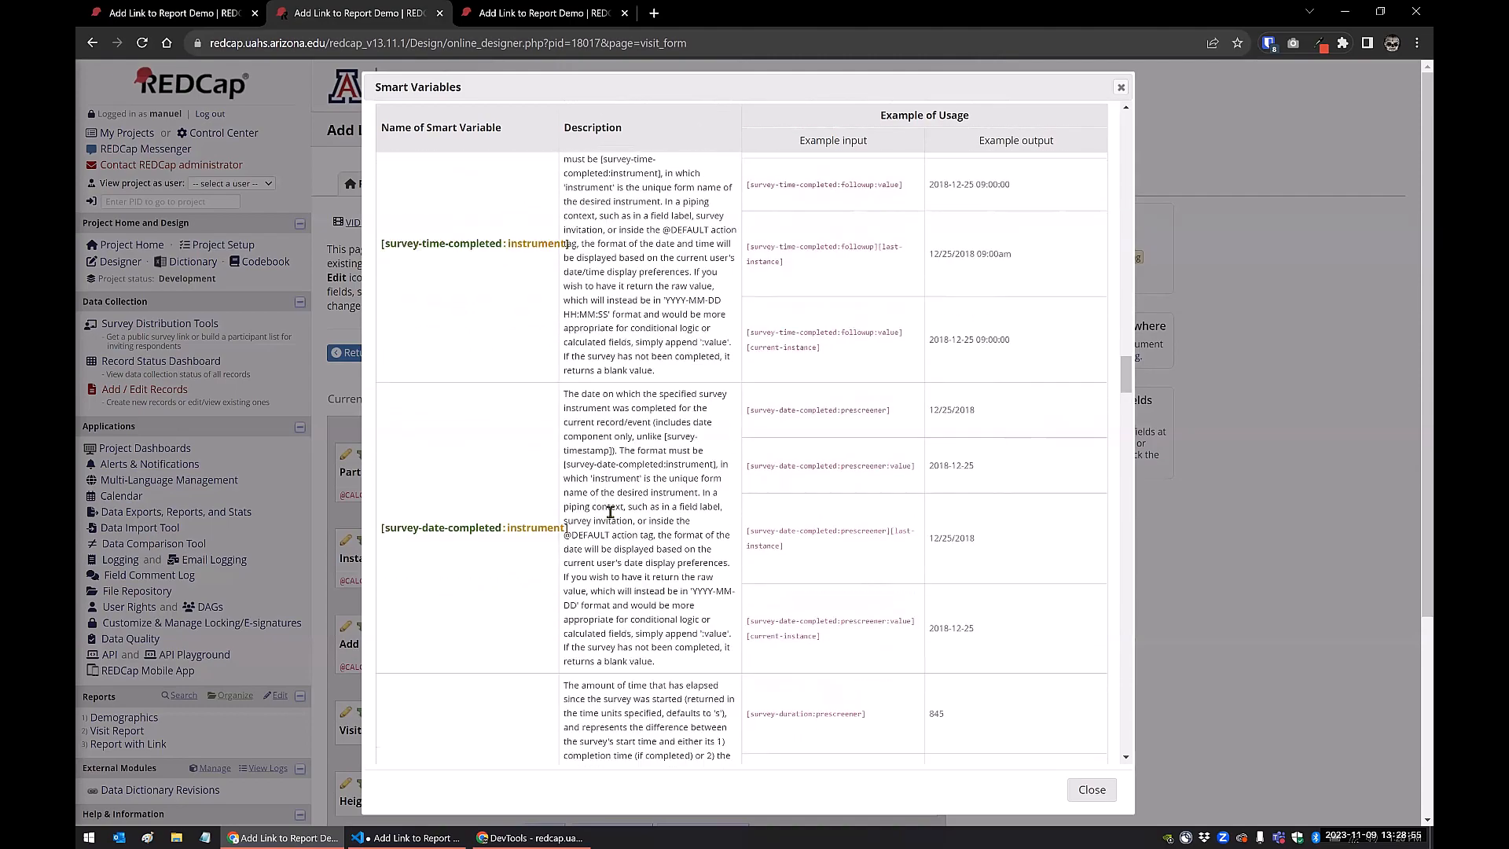
{"action": "scroll", "coordinate": [610, 512], "scroll_direction": "down", "scroll_amount": 1}
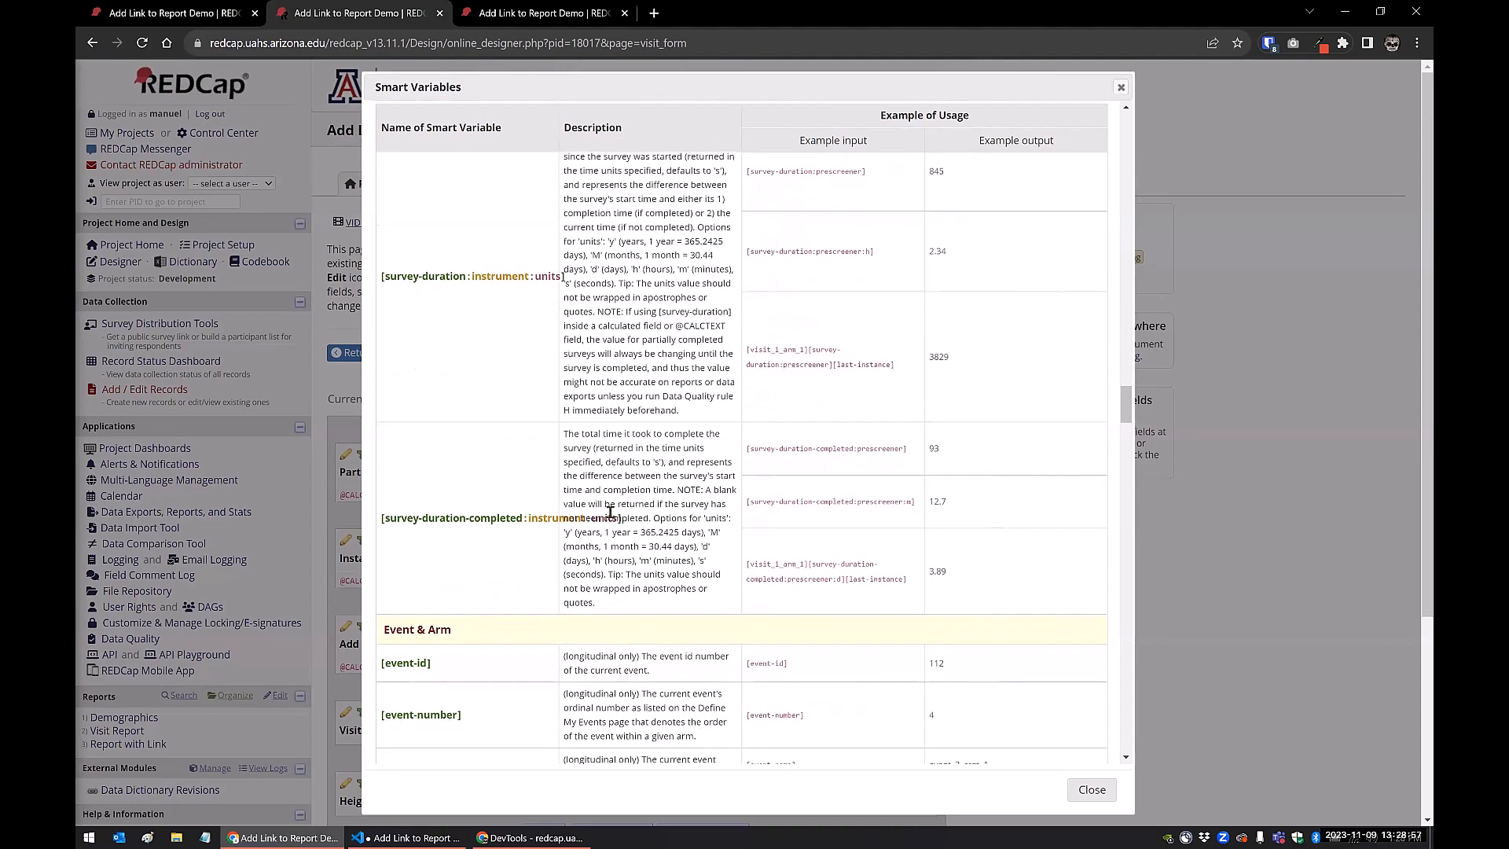
Review the survey smart variables from survey-duration-completed back to survey-url, examining the survey-queue, survey-return-code, survey-access-code and survey-link entries
{"action": "scroll", "coordinate": [601, 609], "scroll_direction": "up", "scroll_amount": 1}
{"action": "scroll", "coordinate": [601, 609], "scroll_direction": "up", "scroll_amount": 15}
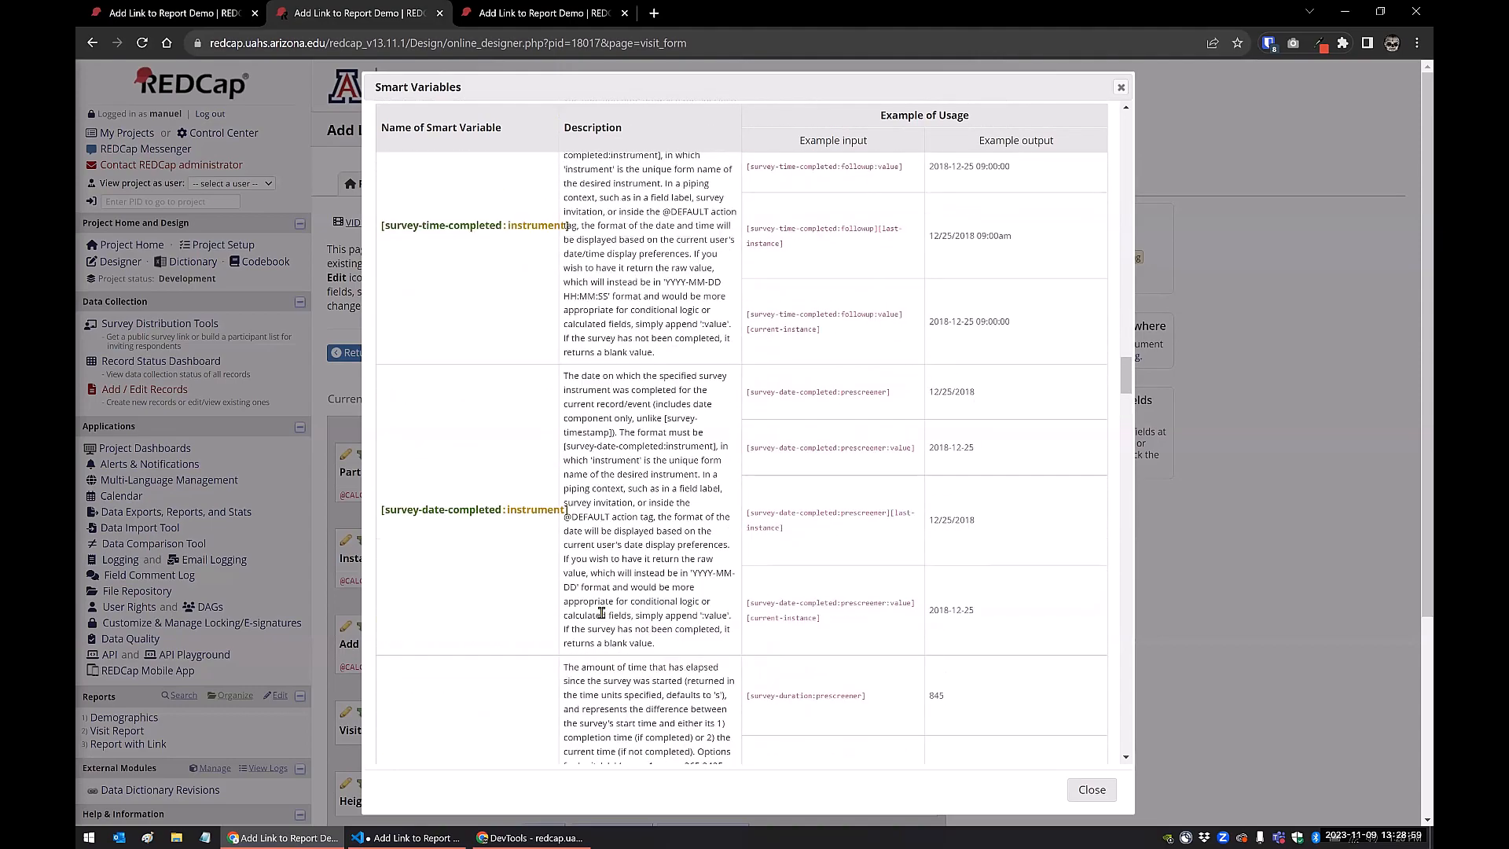
{"action": "scroll", "coordinate": [601, 613], "scroll_direction": "up", "scroll_amount": 5}
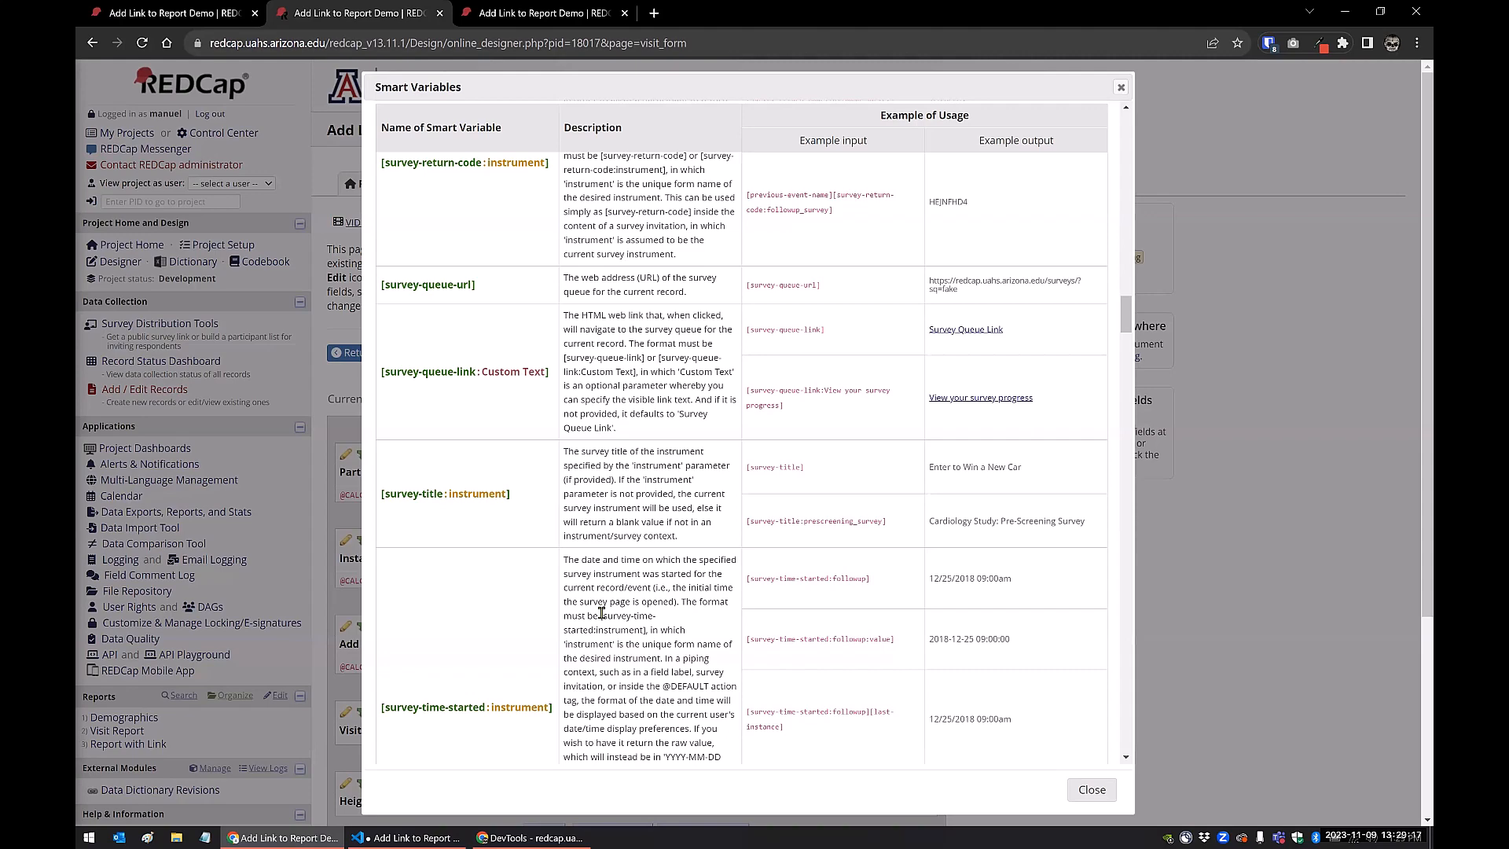
{"action": "scroll", "coordinate": [578, 495], "scroll_direction": "up", "scroll_amount": 2}
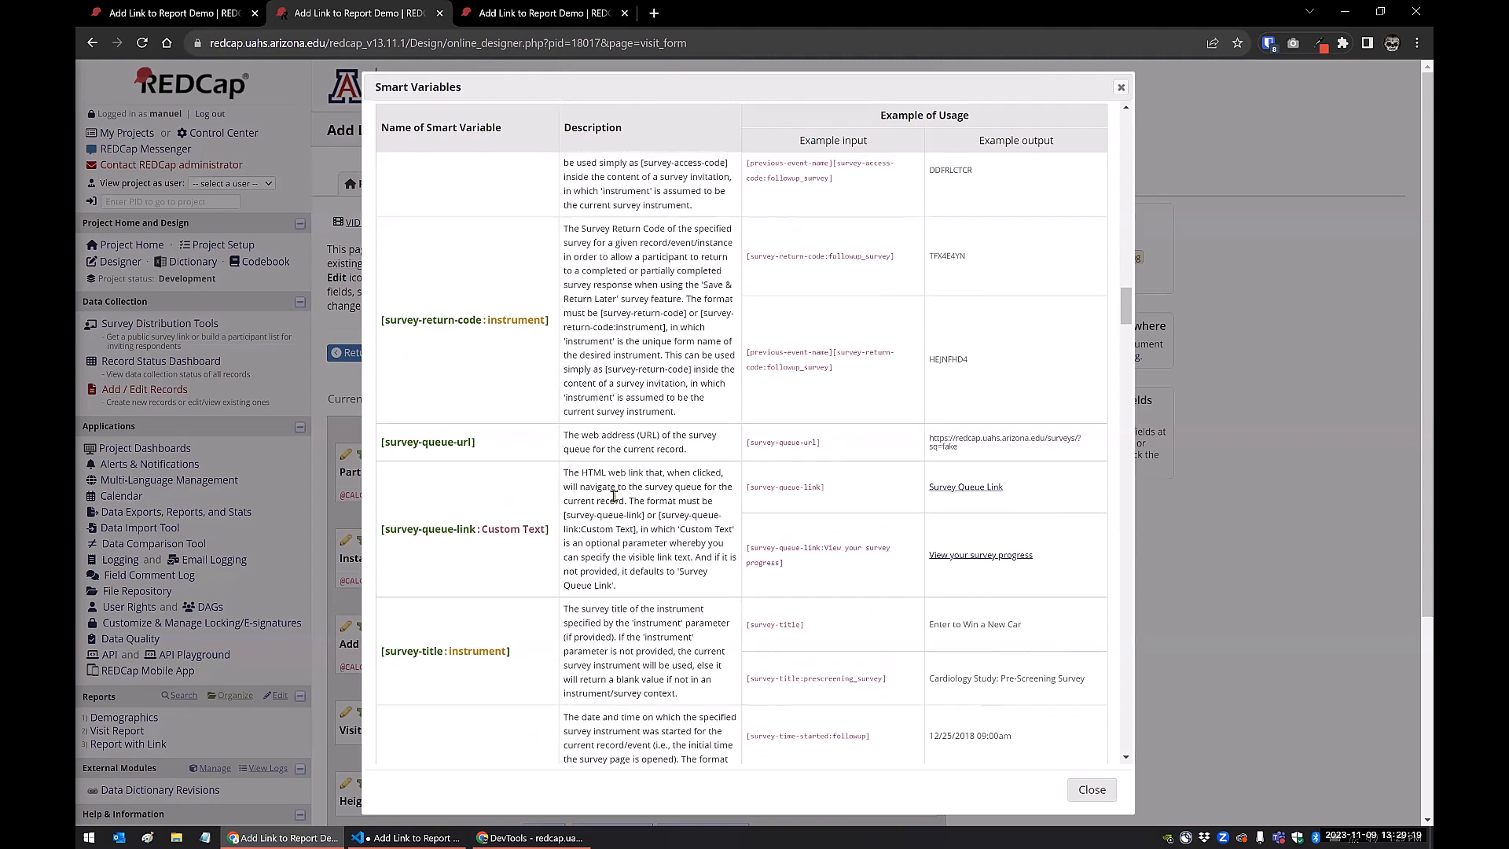
{"action": "scroll", "coordinate": [614, 496], "scroll_direction": "up", "scroll_amount": 1}
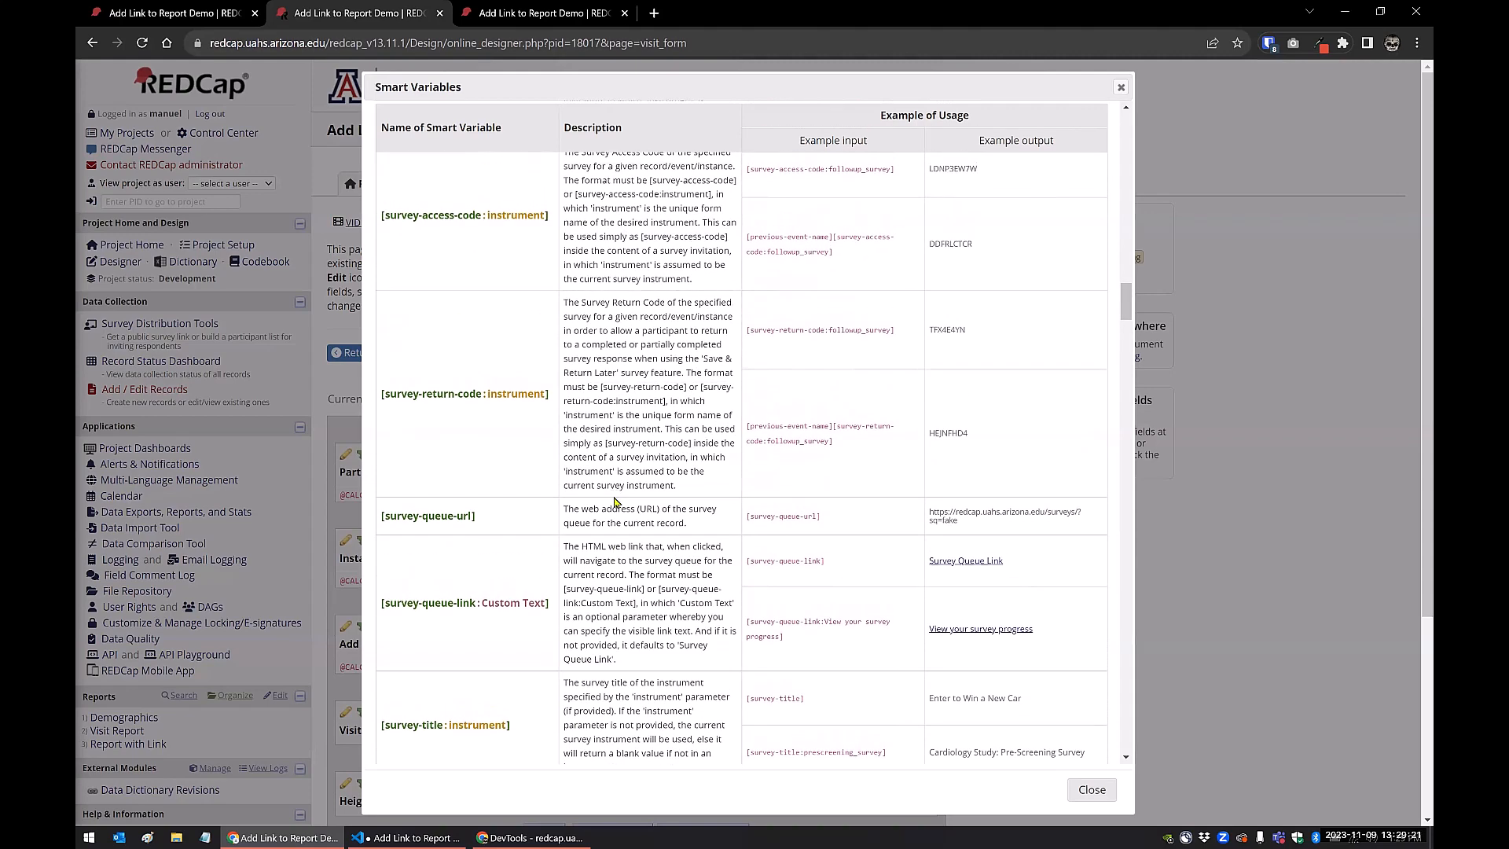
{"action": "scroll", "coordinate": [614, 501], "scroll_direction": "up", "scroll_amount": 2}
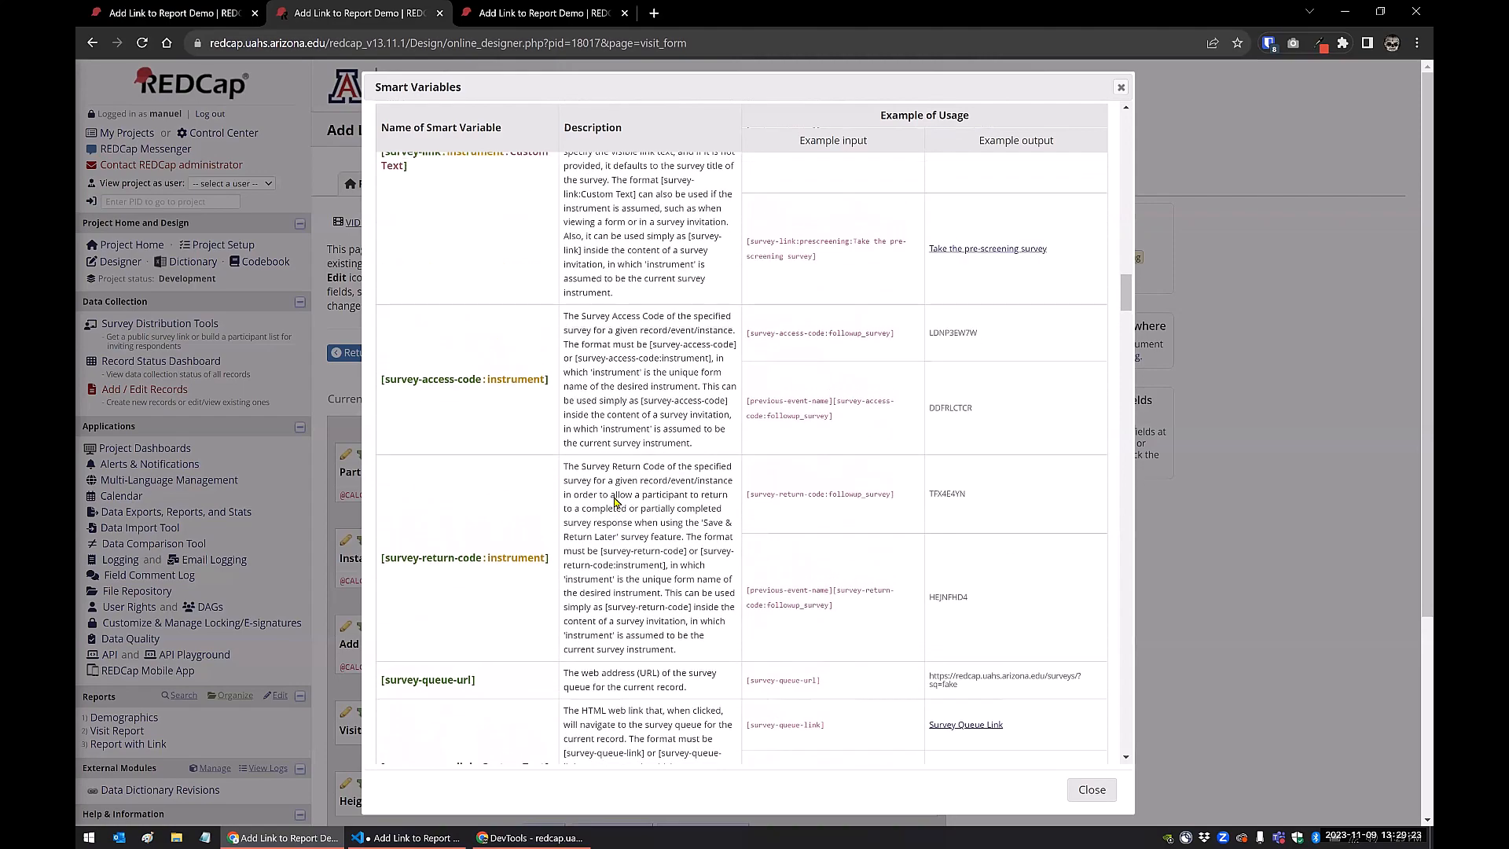
{"action": "scroll", "coordinate": [615, 501], "scroll_direction": "up", "scroll_amount": 1}
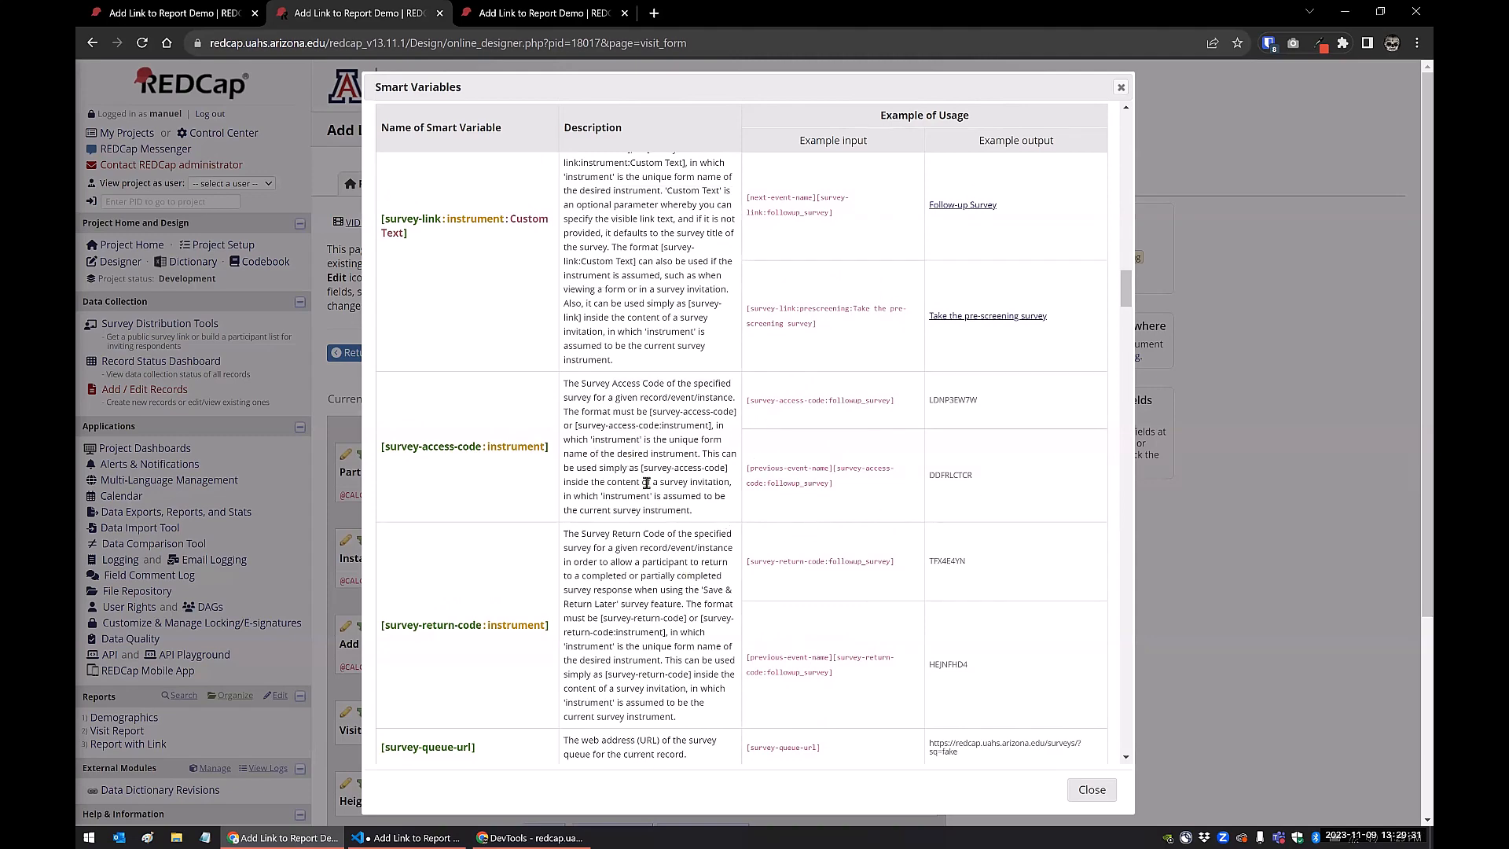
{"action": "scroll", "coordinate": [646, 483], "scroll_direction": "up", "scroll_amount": 1}
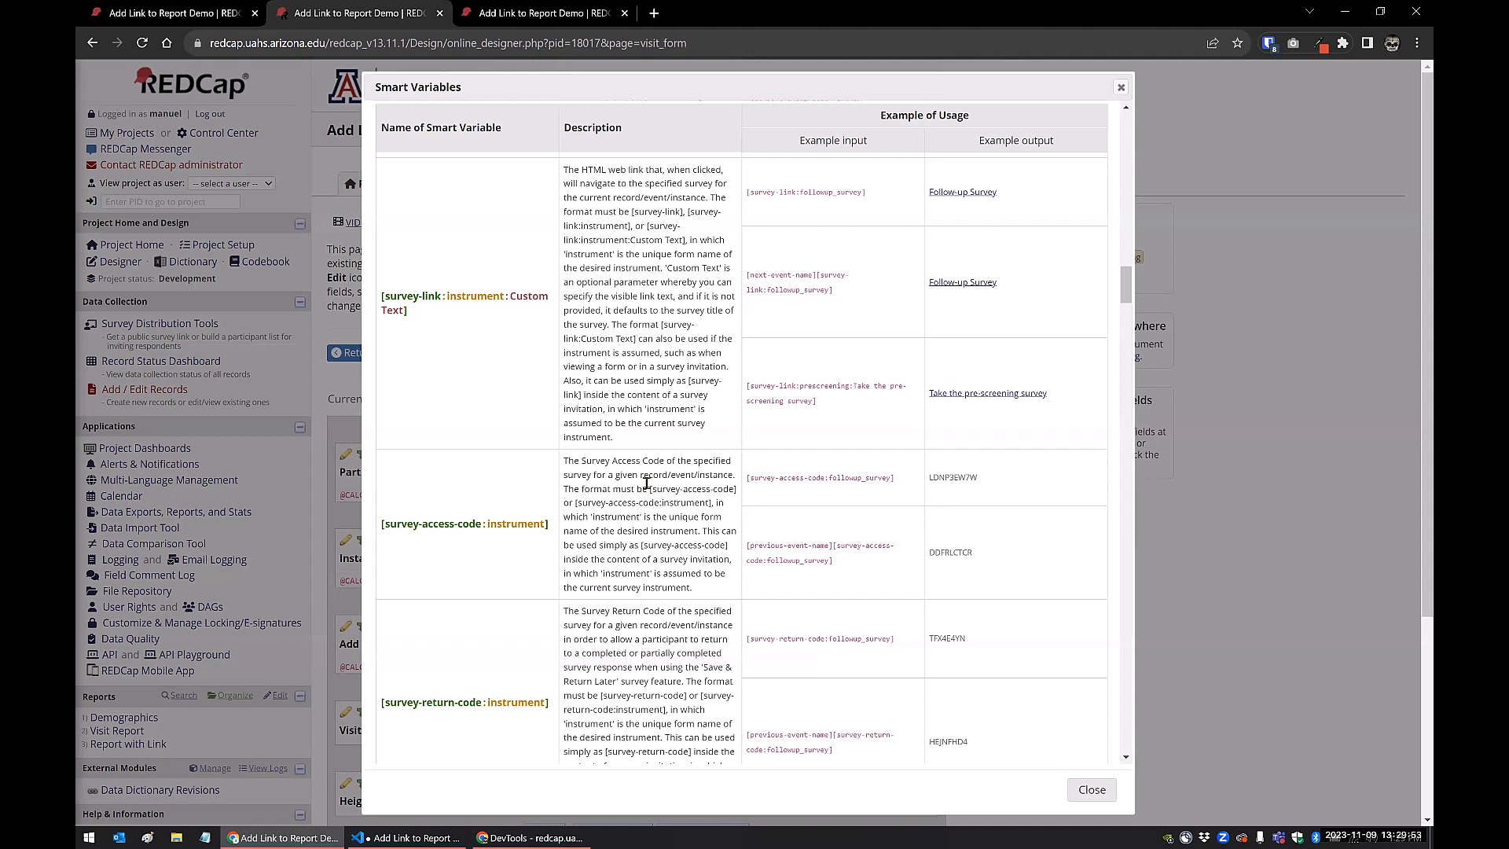
{"action": "scroll", "coordinate": [646, 484], "scroll_direction": "up", "scroll_amount": 3}
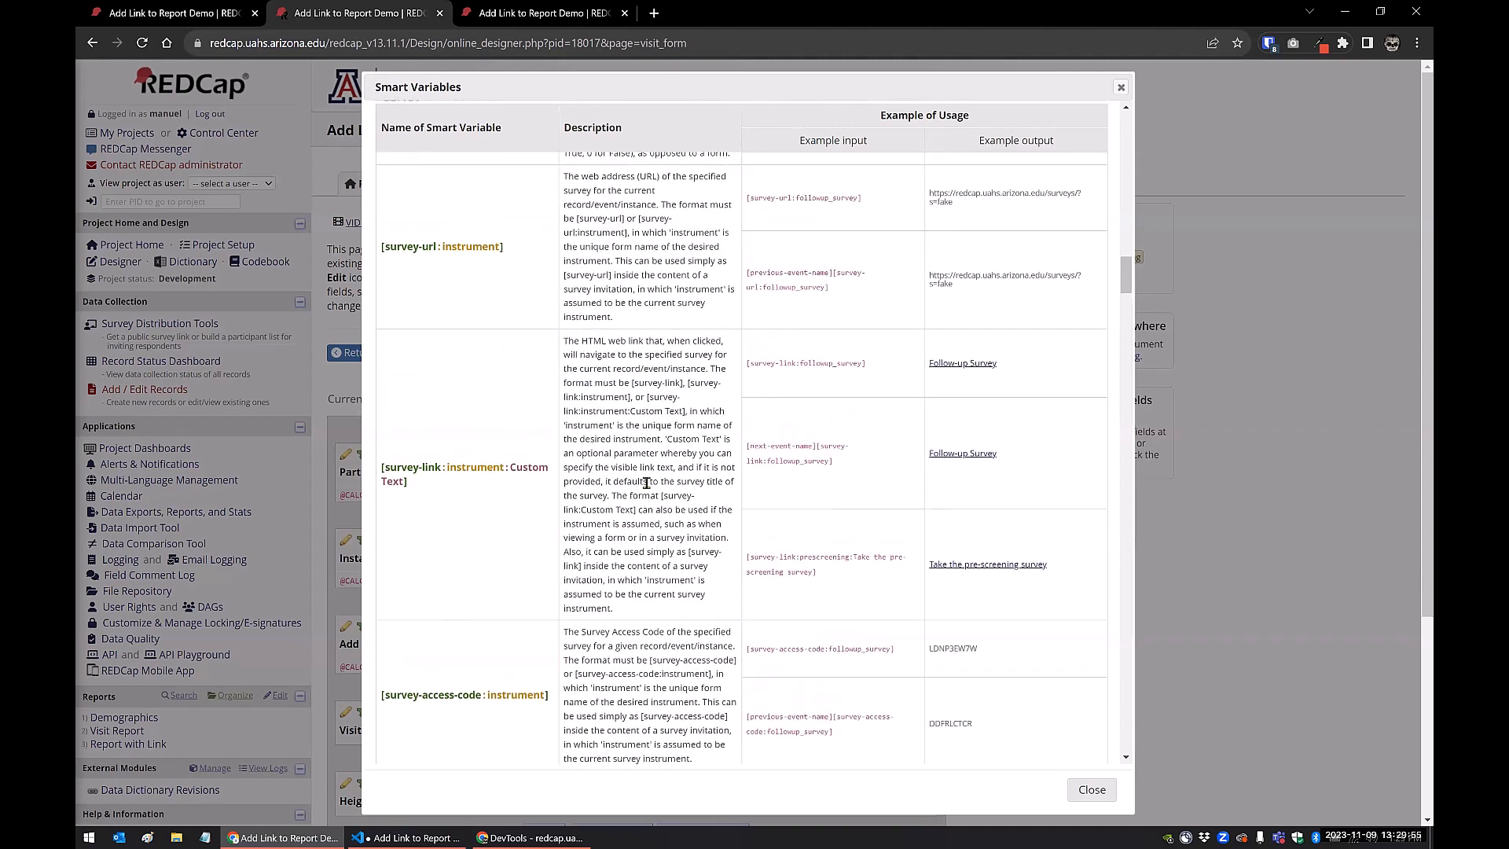